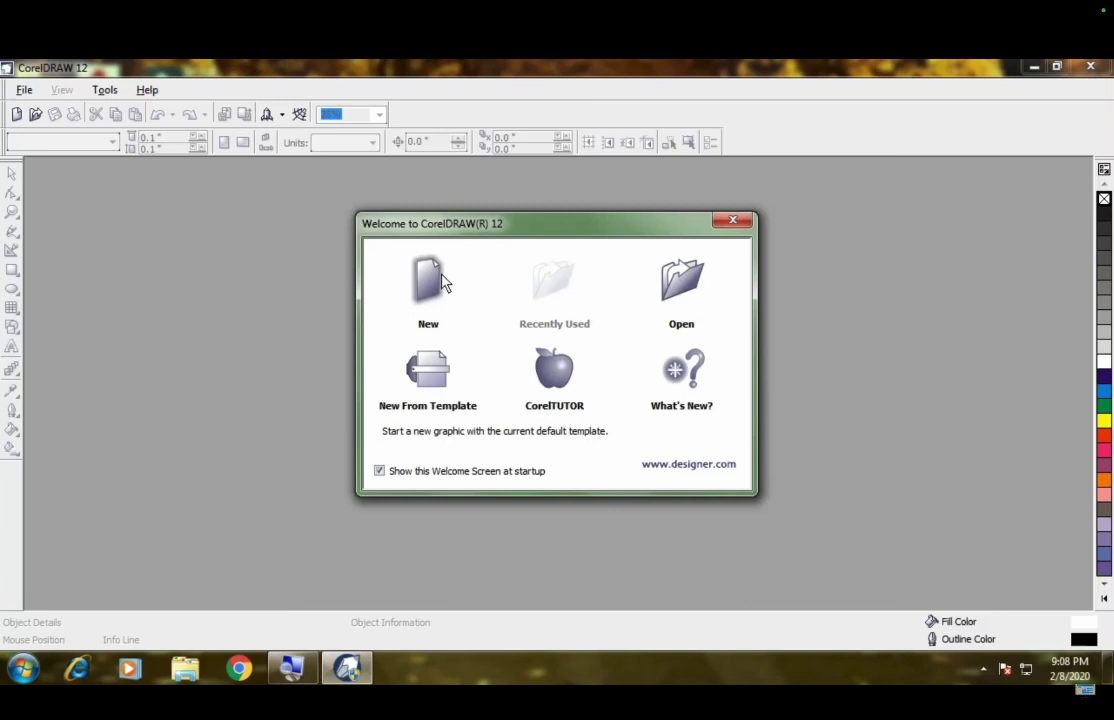
Step: Start a new blank graphic and expand the Default CMYK palette briefly to view all its colors
{"action": "left_click", "coordinate": [430, 282]}
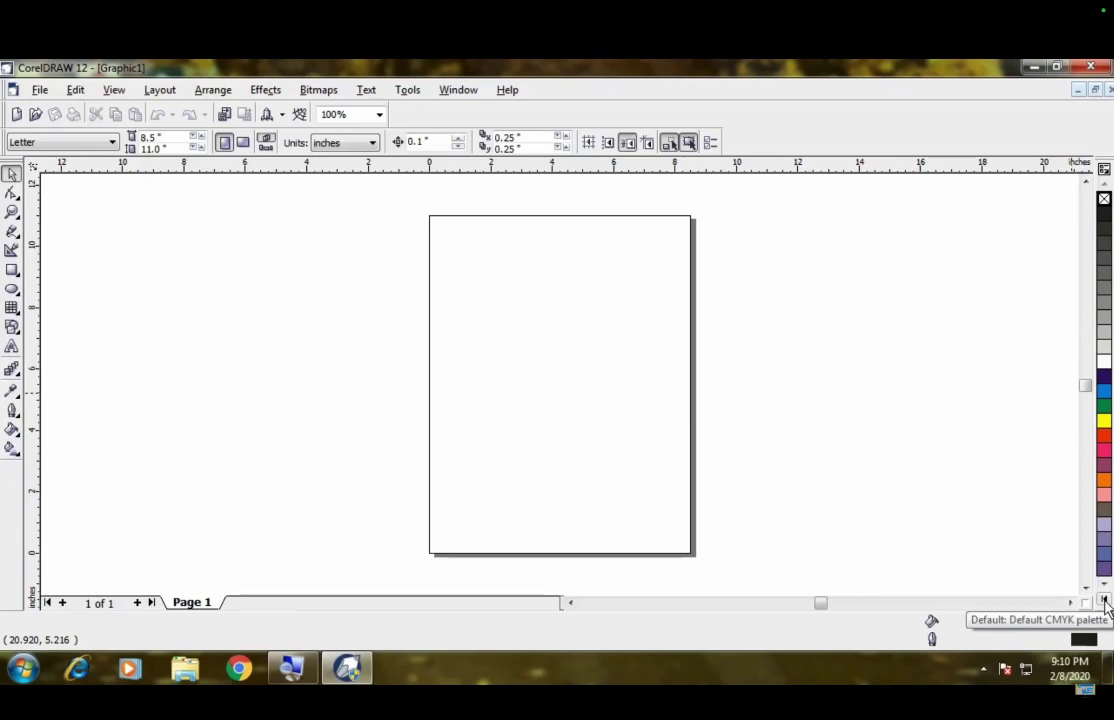
{"action": "left_click", "coordinate": [1104, 600]}
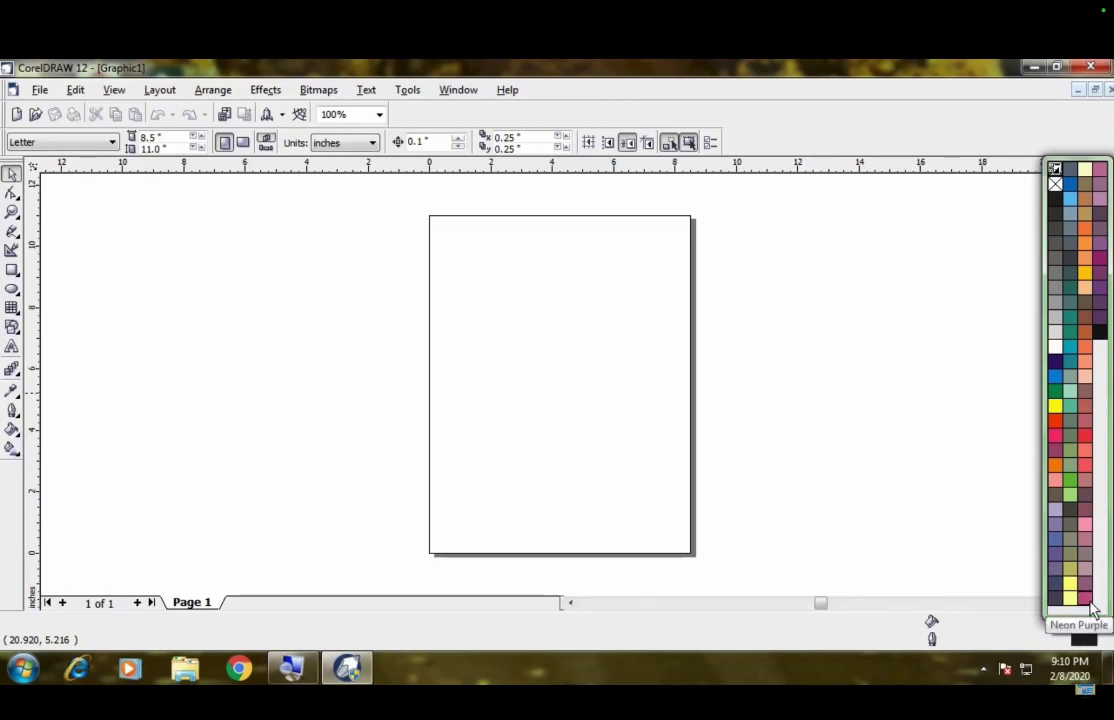
{"action": "left_click", "coordinate": [962, 445]}
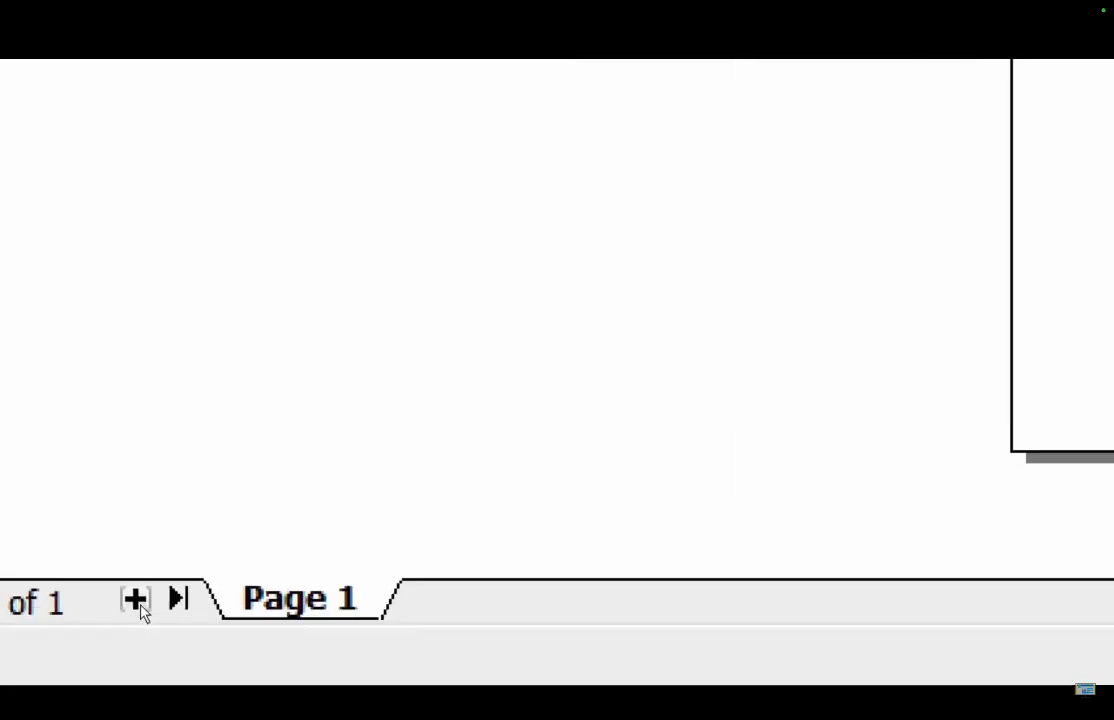
Step: Add four pages after Page 1 for a five-page document, and return to Page 1
{"action": "left_click", "coordinate": [137, 601]}
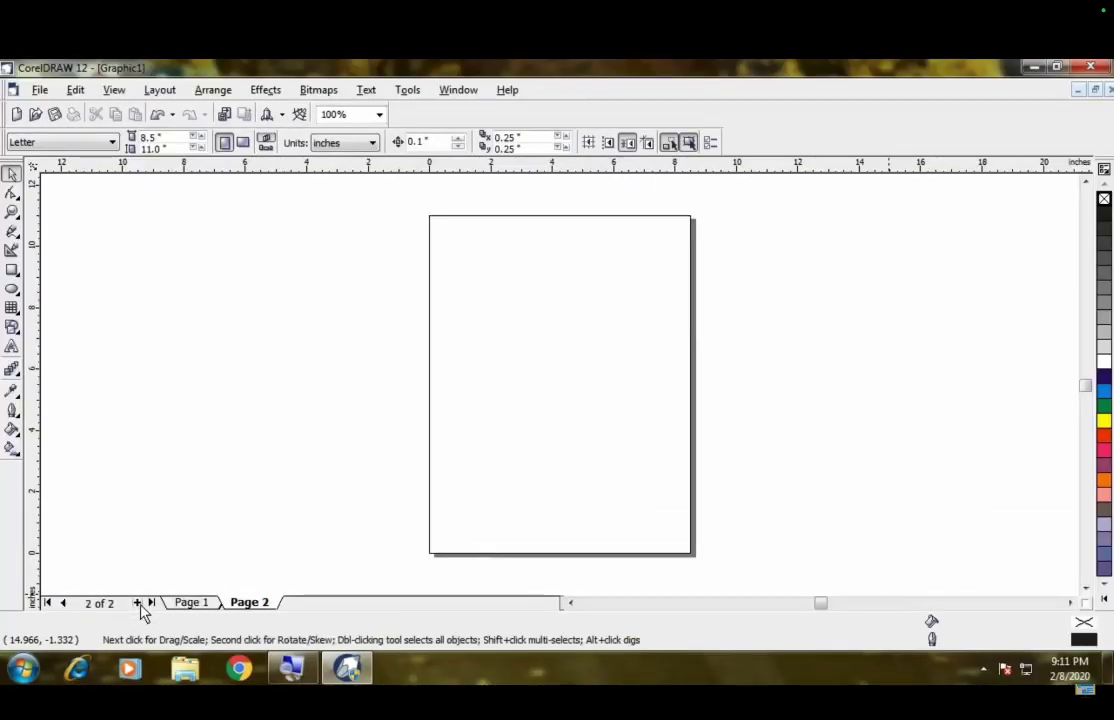
{"action": "left_click", "coordinate": [139, 603]}
{"action": "left_click", "coordinate": [139, 603]}
{"action": "left_click", "coordinate": [139, 603]}
{"action": "left_click", "coordinate": [190, 603]}
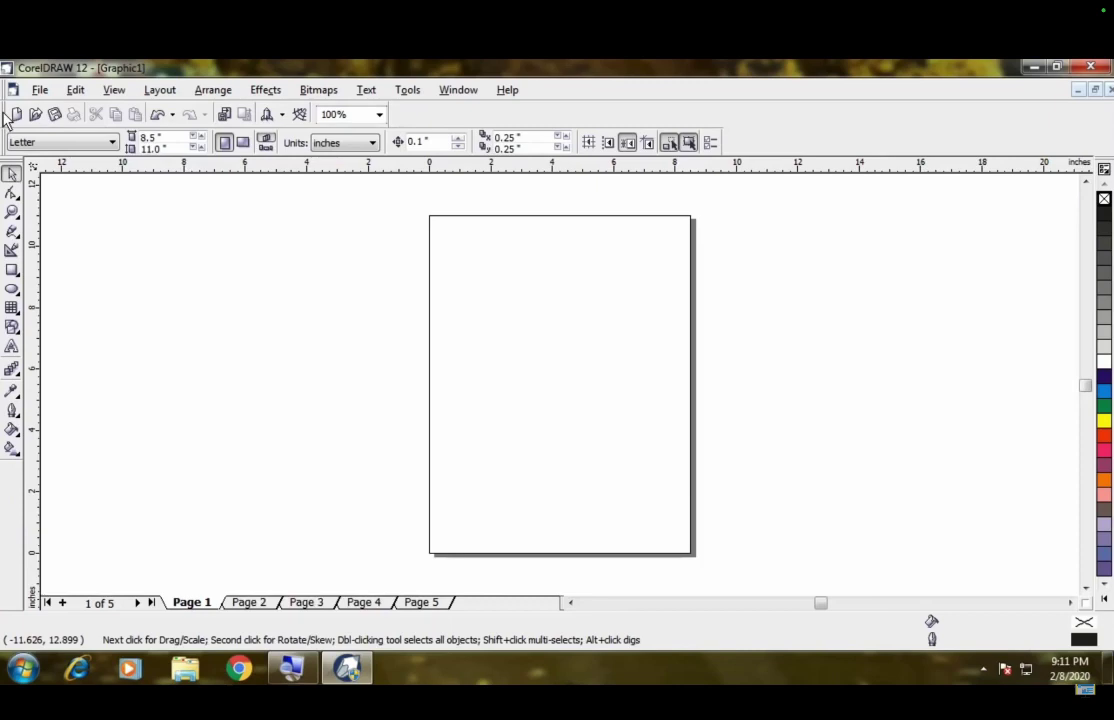
Step: Undock the Standard toolbar and the Property Bar into the drawing area, and close the Property Bar
{"action": "left_click_drag", "start_coordinate": [5, 116], "coordinate": [256, 369]}
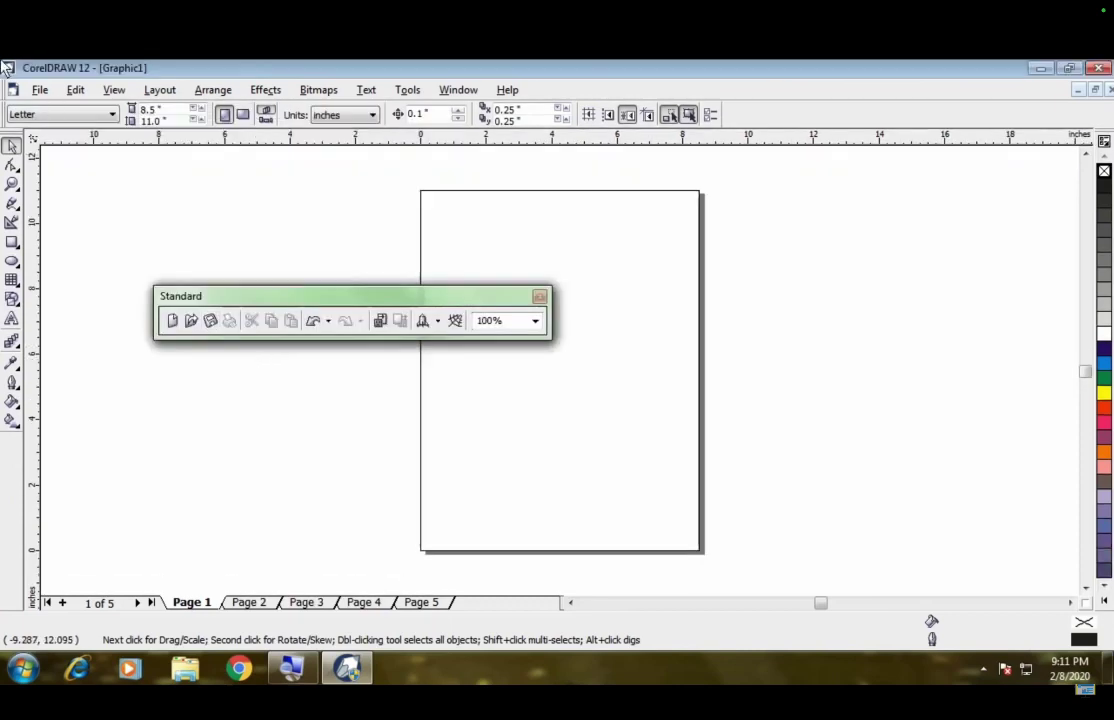
{"action": "left_click_drag", "start_coordinate": [3, 115], "coordinate": [194, 223]}
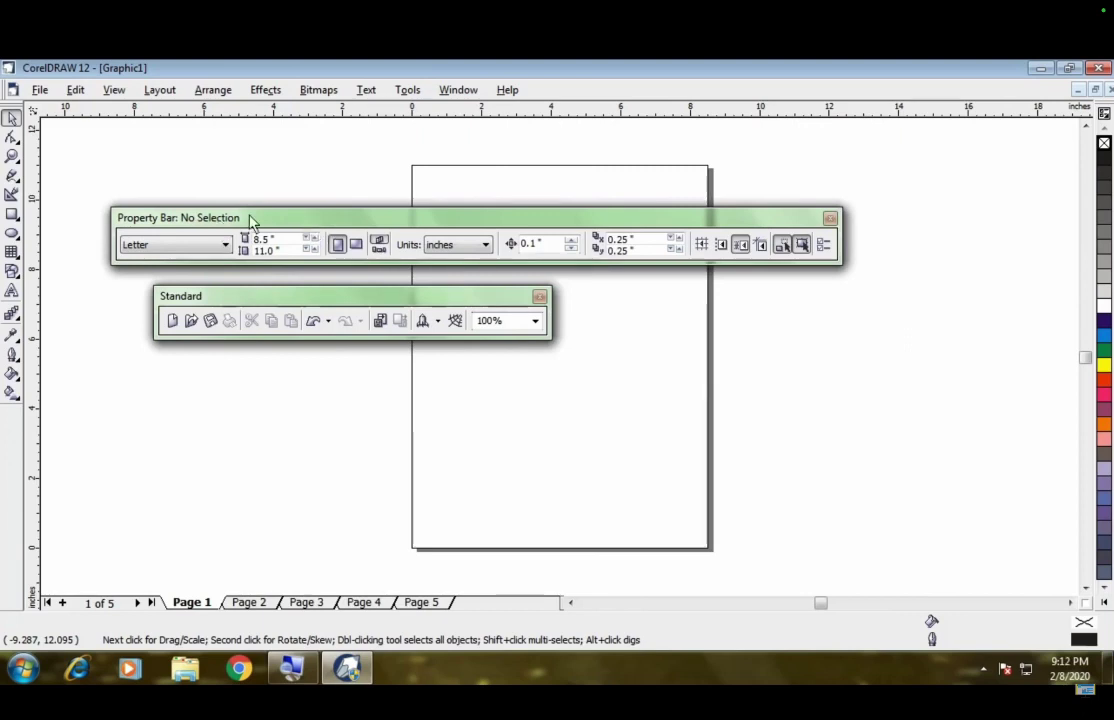
{"action": "left_click", "coordinate": [829, 218]}
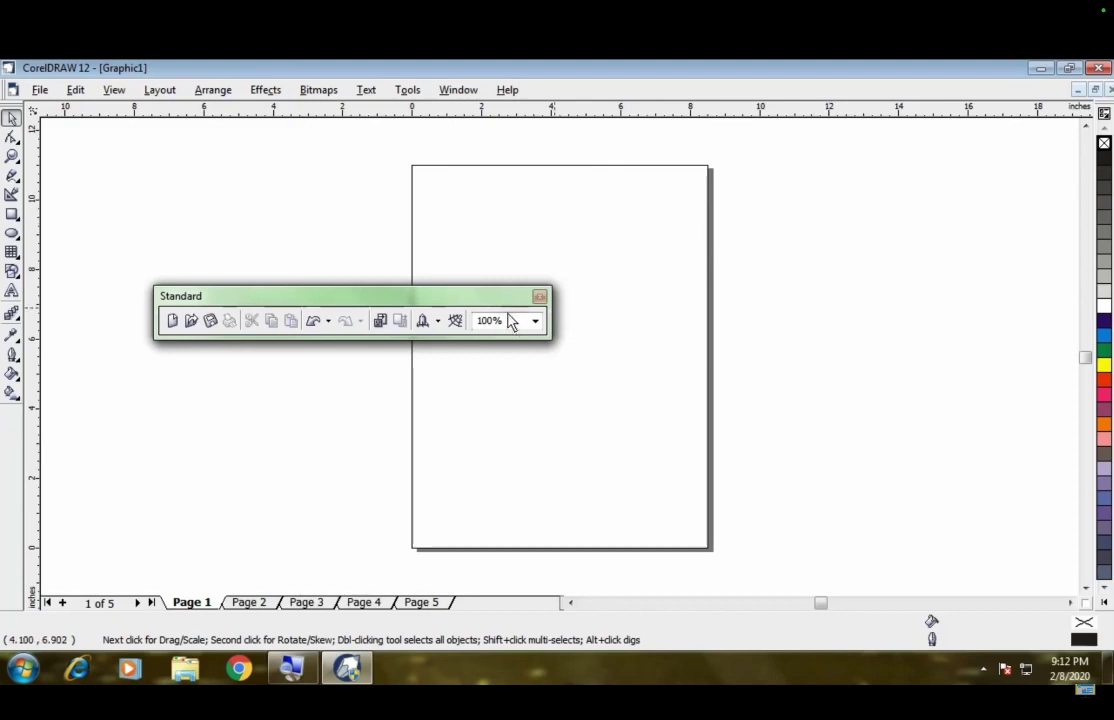
Step: Dock the floating Standard toolbar directly beneath the menu bar, flush with the window's edge
{"action": "left_click_drag", "start_coordinate": [487, 305], "coordinate": [460, 260]}
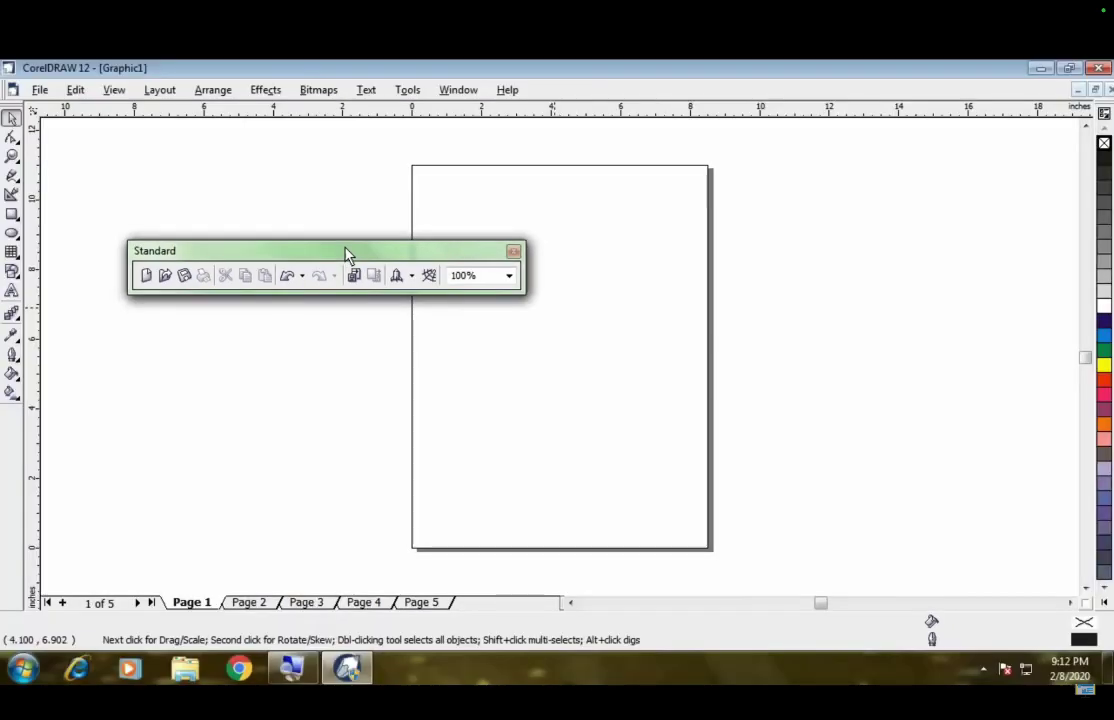
{"action": "left_click_drag", "start_coordinate": [346, 251], "coordinate": [250, 105]}
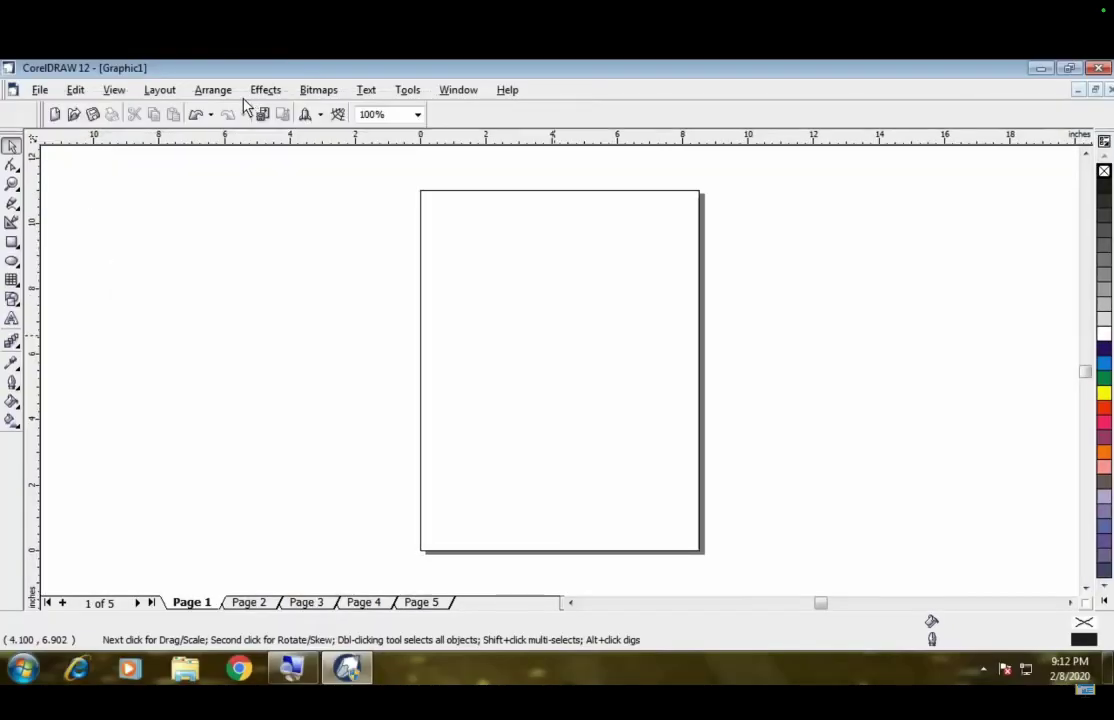
{"action": "left_click_drag", "start_coordinate": [48, 114], "coordinate": [18, 114]}
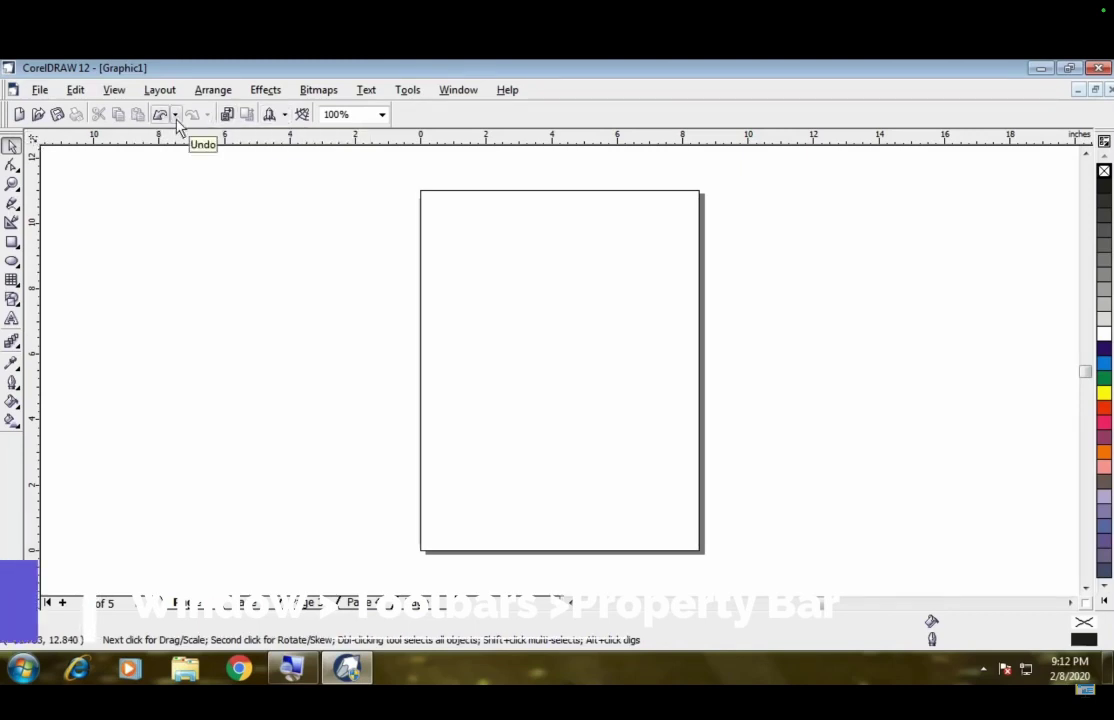
Step: Show the Property Bar again and dock it beneath the Standard toolbar
{"action": "left_click", "coordinate": [457, 91]}
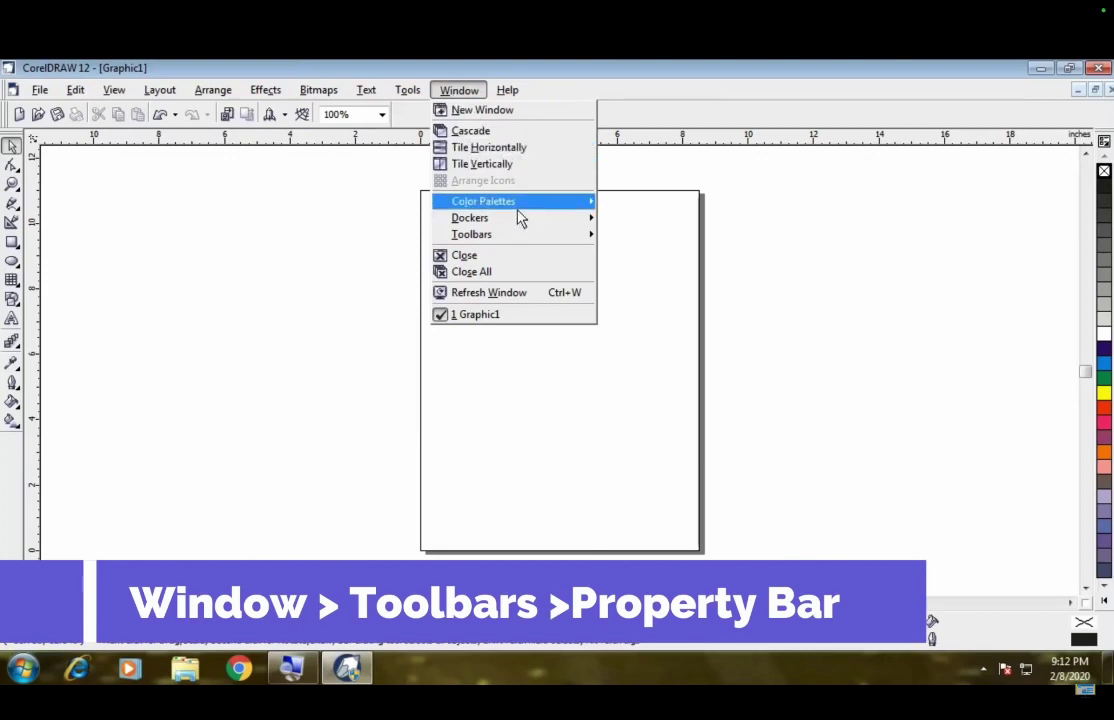
{"action": "mouse_move", "coordinate": [595, 234]}
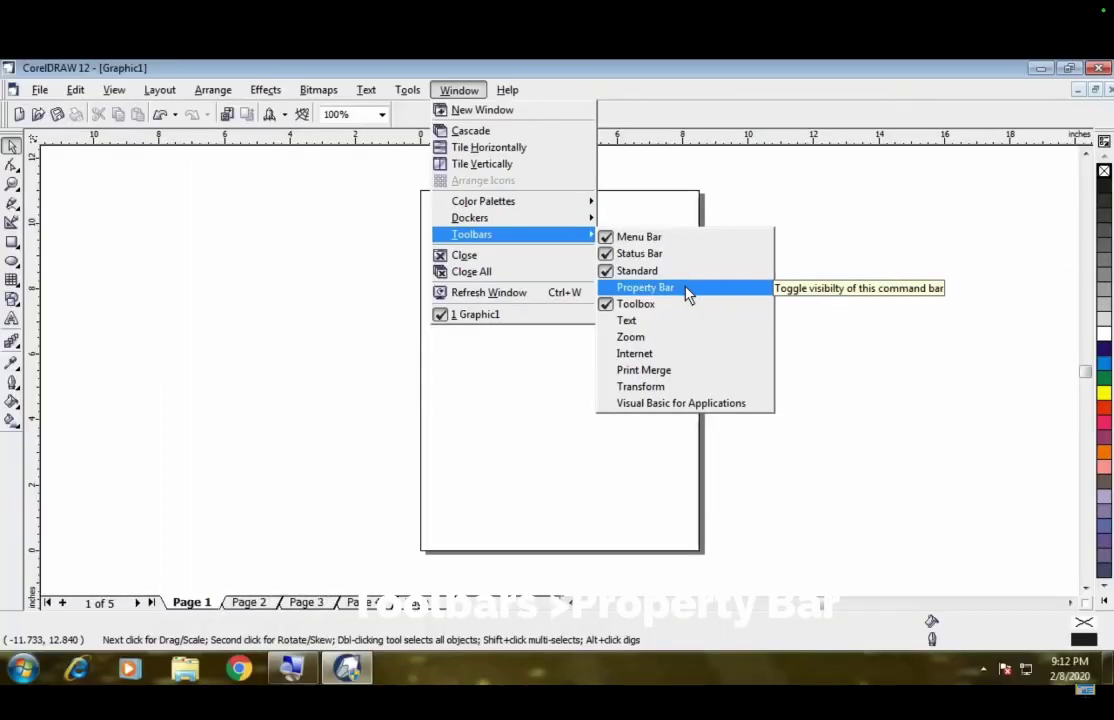
{"action": "left_click", "coordinate": [688, 291]}
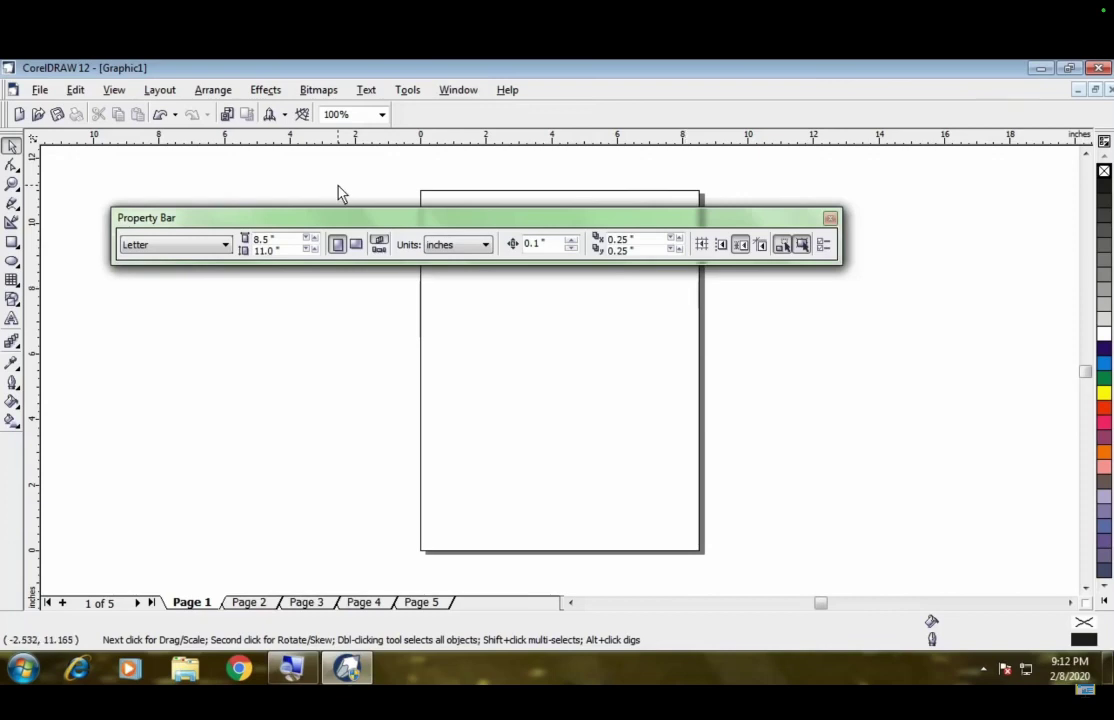
{"action": "left_click_drag", "start_coordinate": [338, 218], "coordinate": [268, 142]}
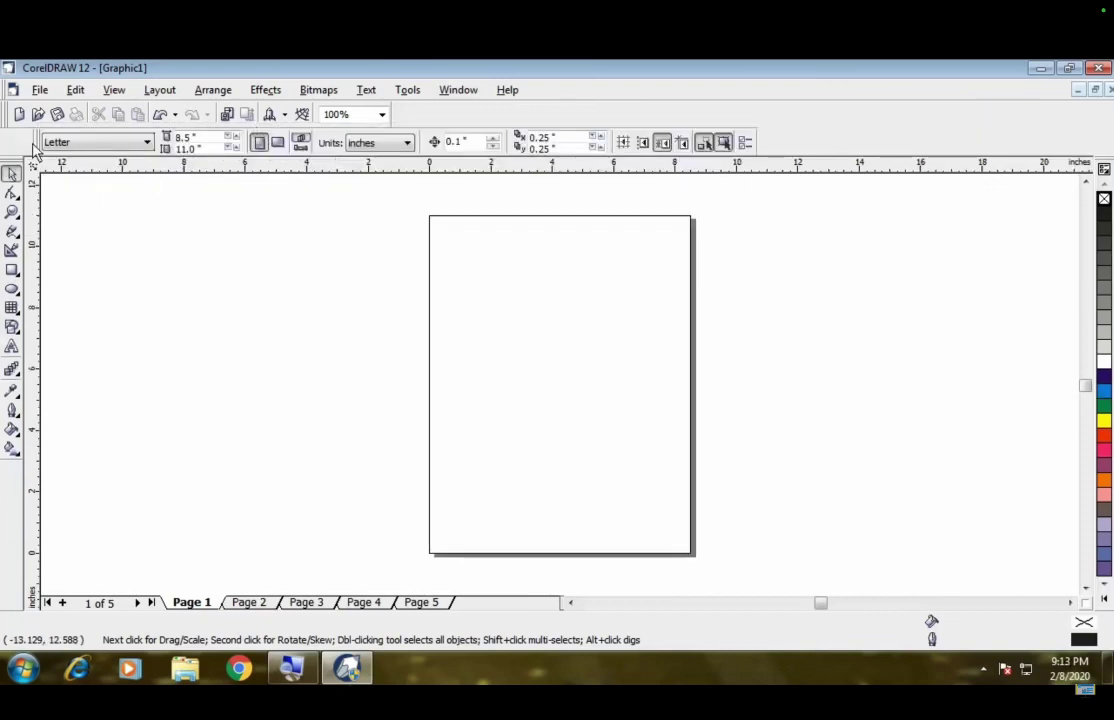
Step: Move the Property Bar onto the Standard toolbar's row, float it, and dock it back beneath the Standard toolbar
{"action": "left_click_drag", "start_coordinate": [40, 148], "coordinate": [420, 138]}
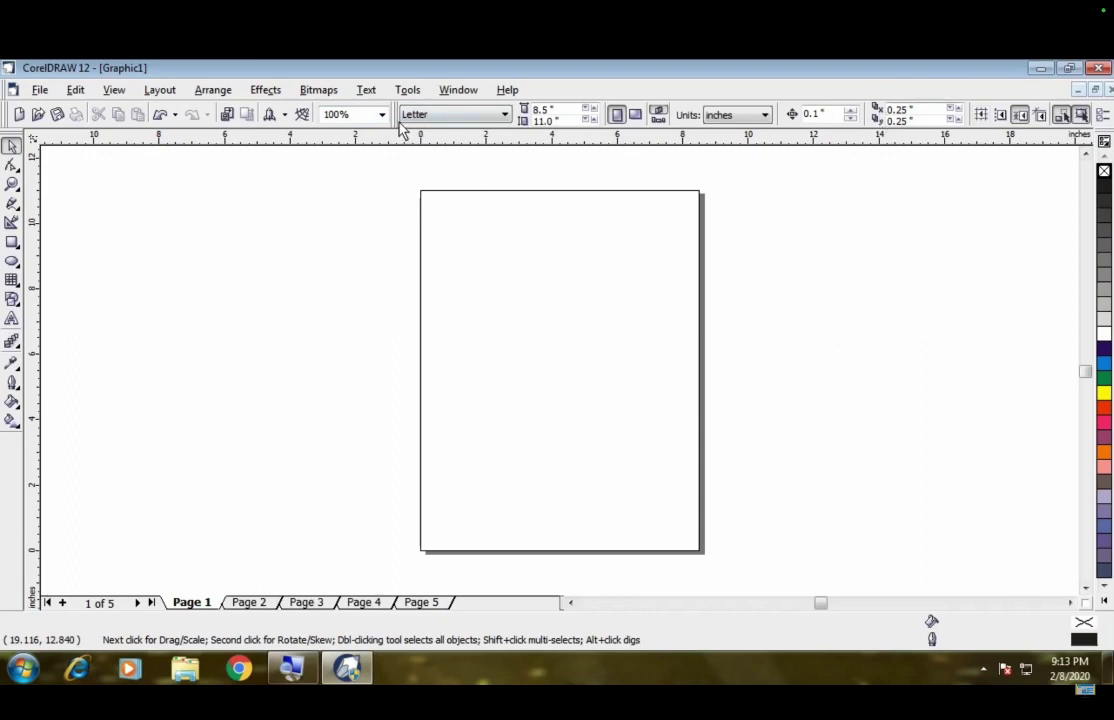
{"action": "mouse_move", "coordinate": [946, 310]}
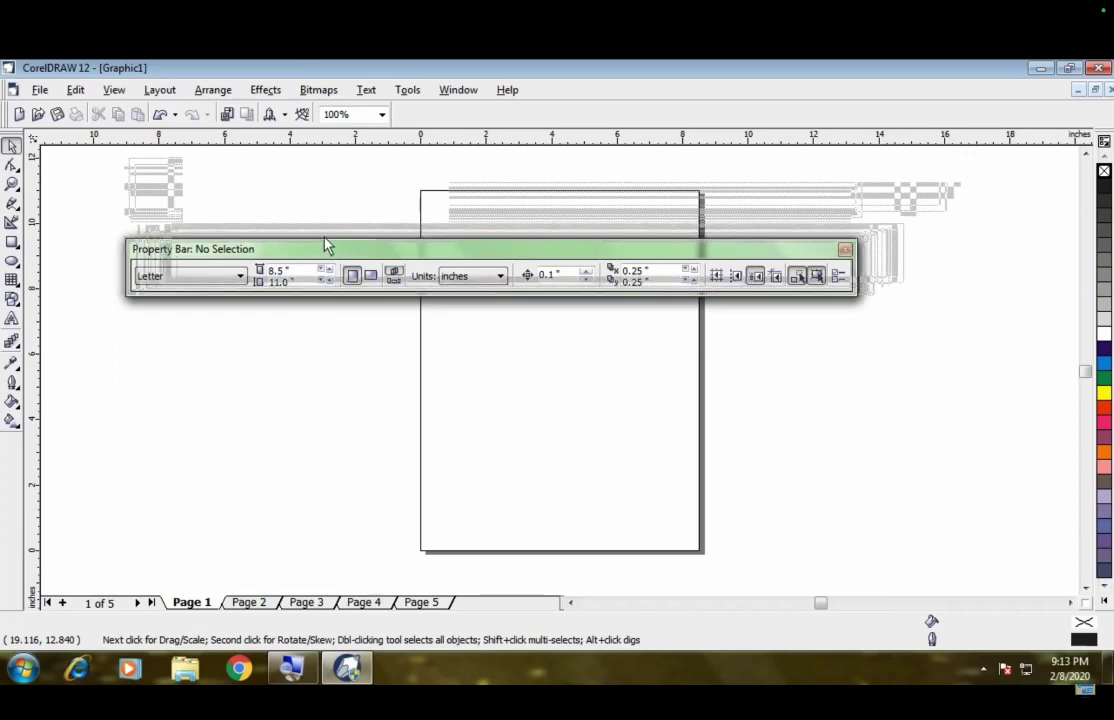
{"action": "left_click_drag", "start_coordinate": [199, 148], "coordinate": [170, 105]}
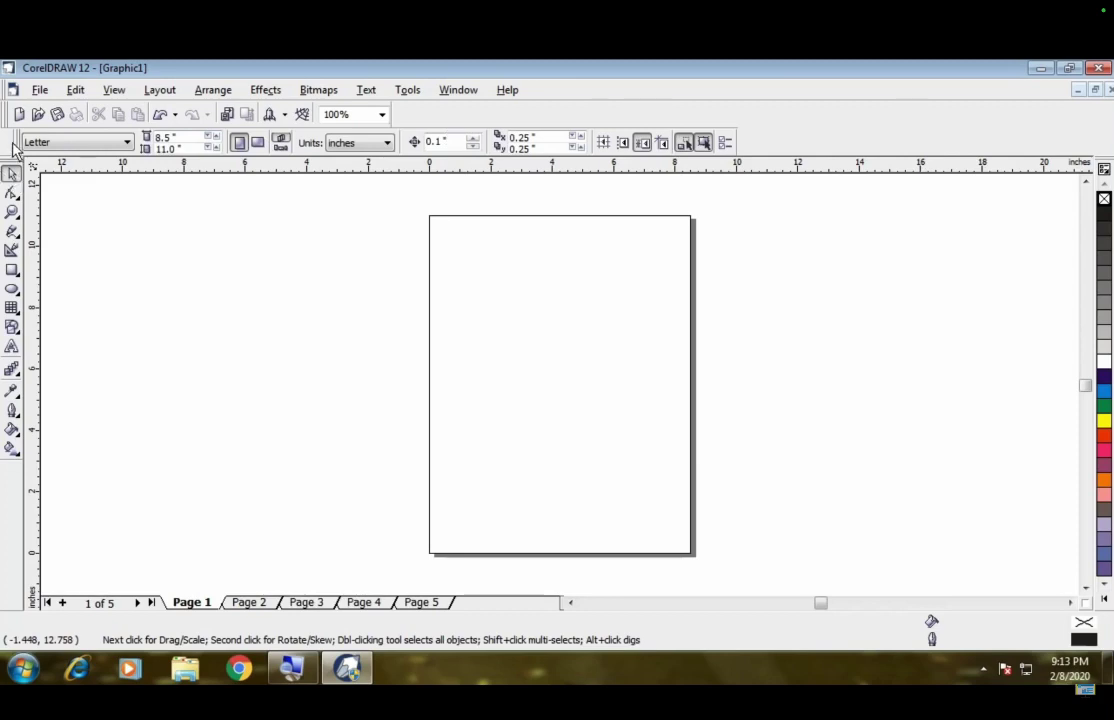
Step: Hide the Menu Bar through the list of toolbars
{"action": "left_click", "coordinate": [462, 94]}
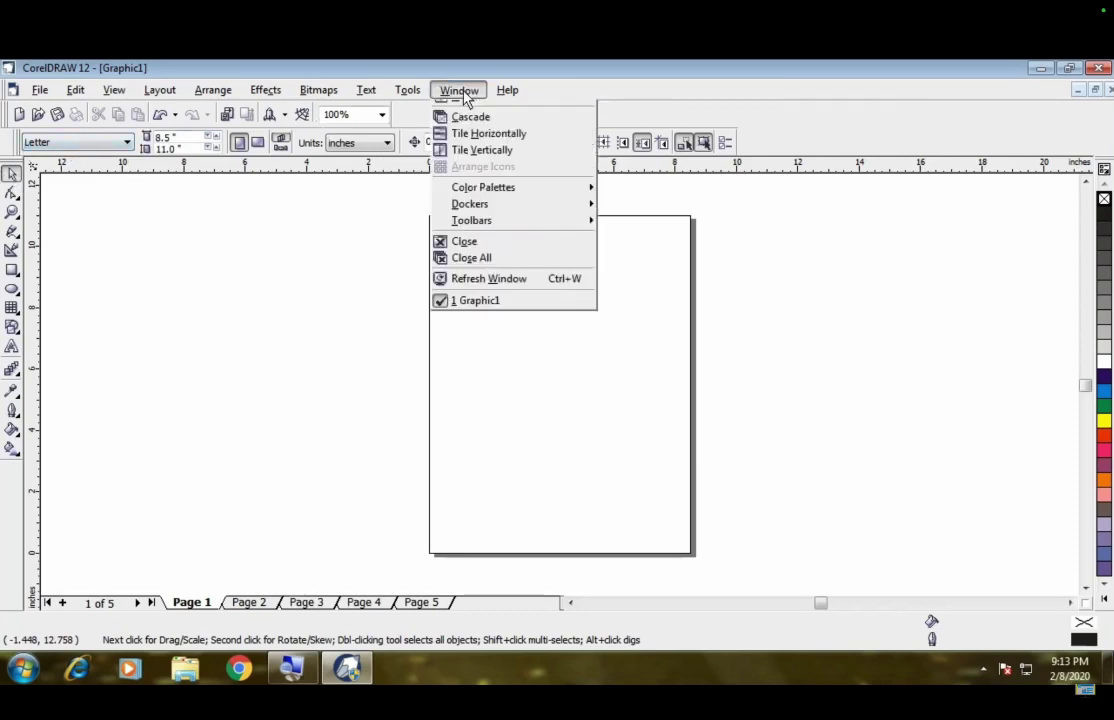
{"action": "mouse_move", "coordinate": [565, 236]}
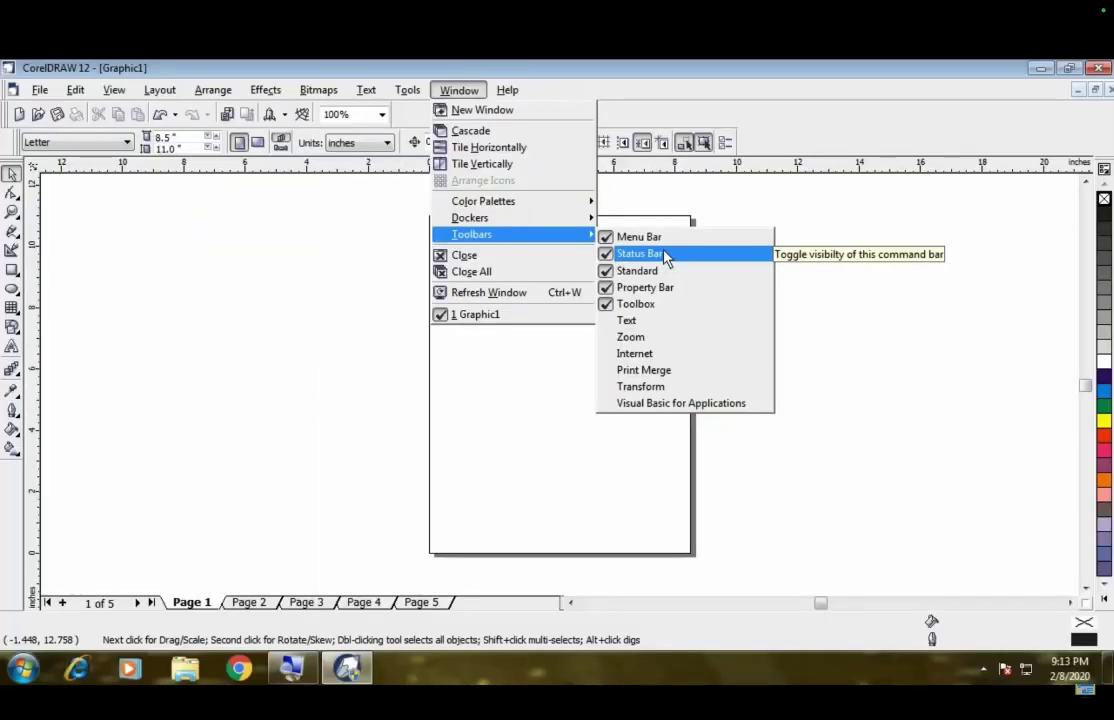
{"action": "left_click", "coordinate": [663, 241]}
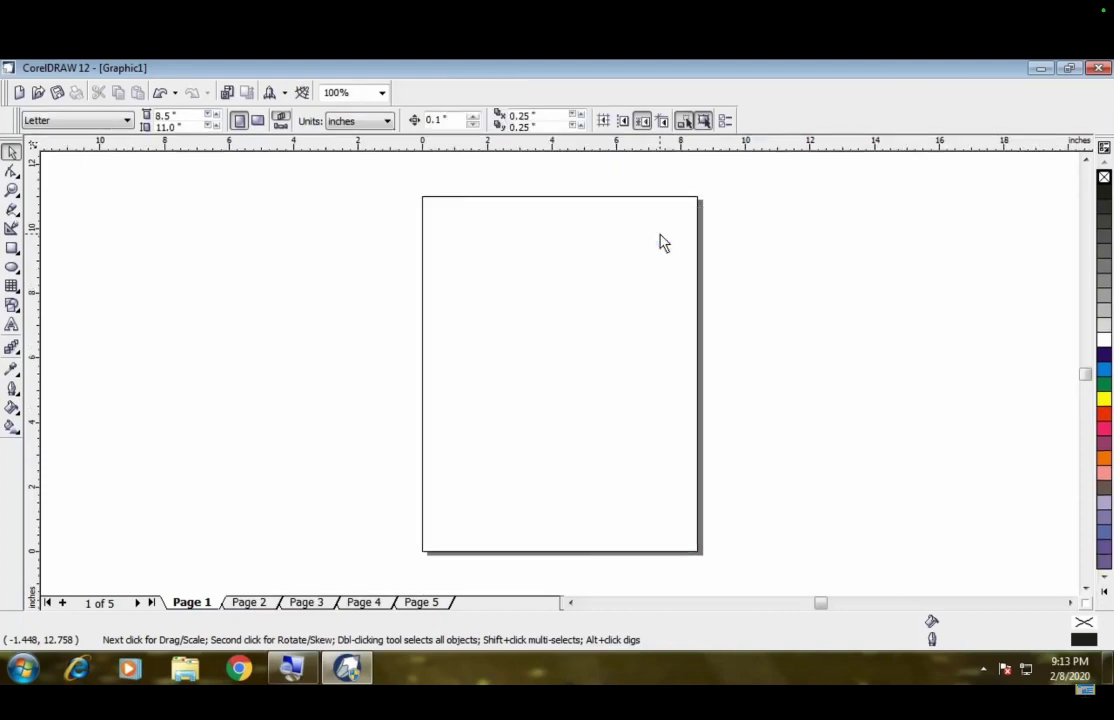
Step: Restore the hidden Menu Bar from the toolbar visibility list
{"action": "right_click", "coordinate": [504, 91]}
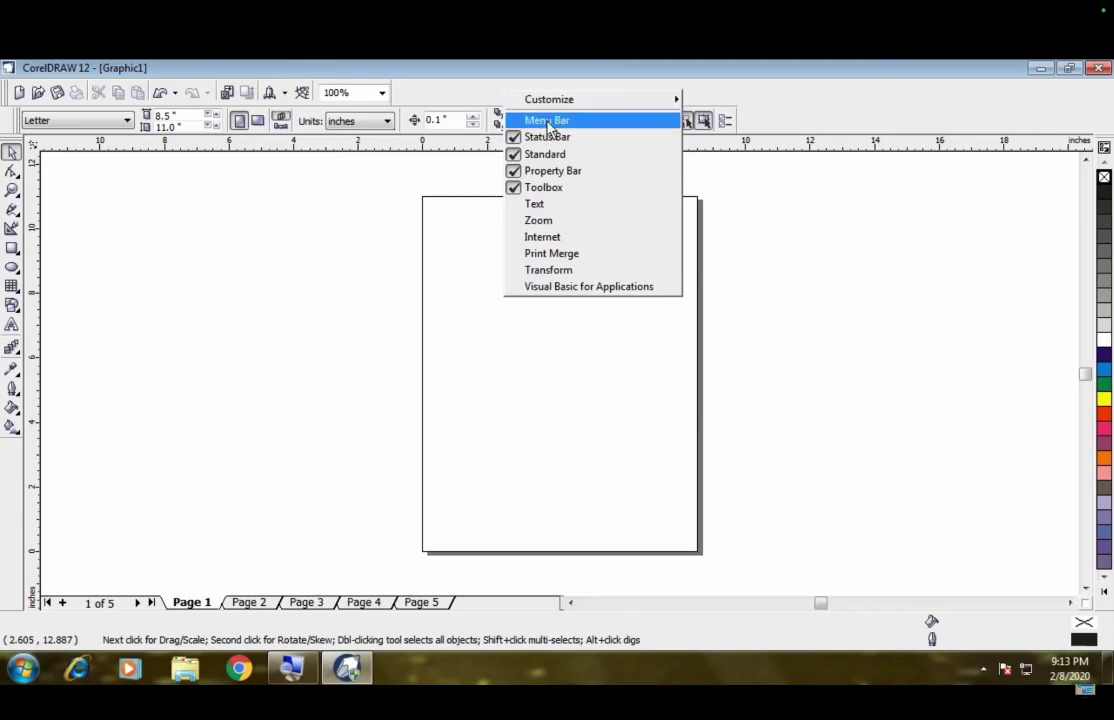
{"action": "left_click", "coordinate": [501, 89]}
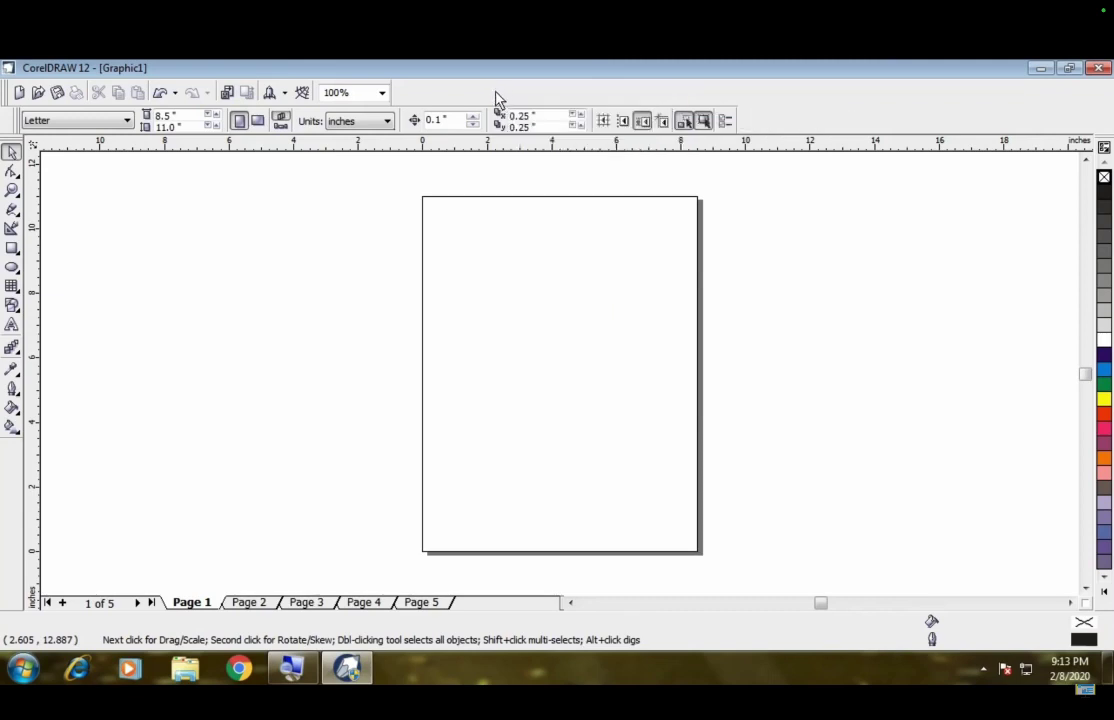
{"action": "right_click", "coordinate": [497, 97]}
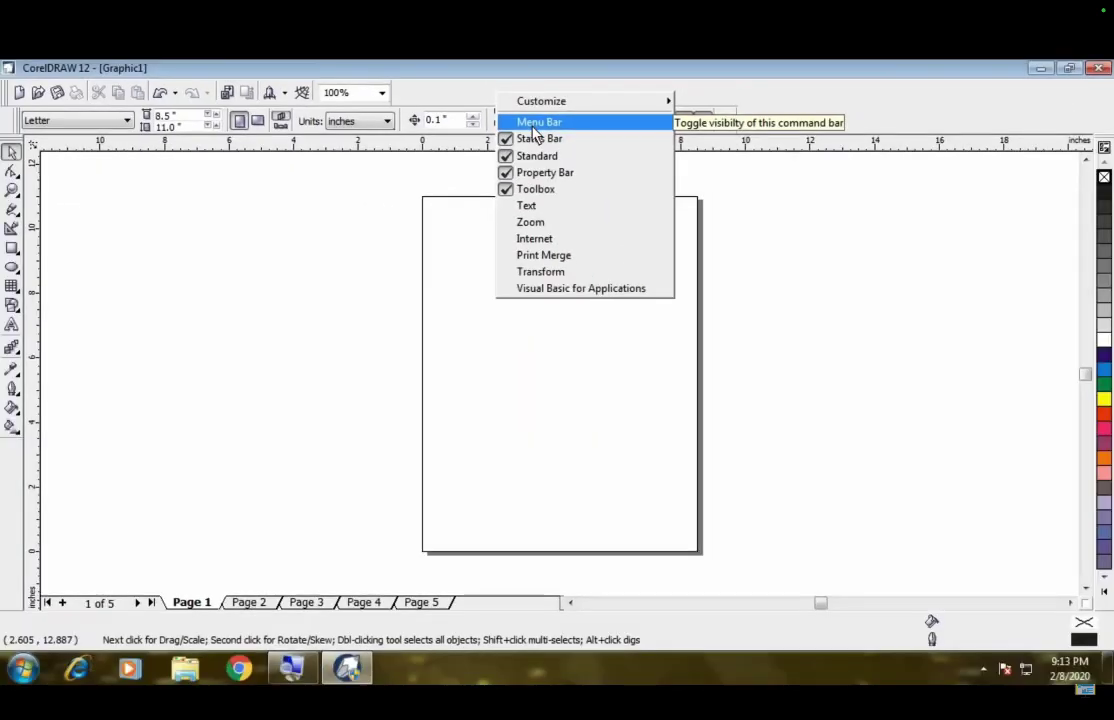
{"action": "left_click", "coordinate": [537, 122]}
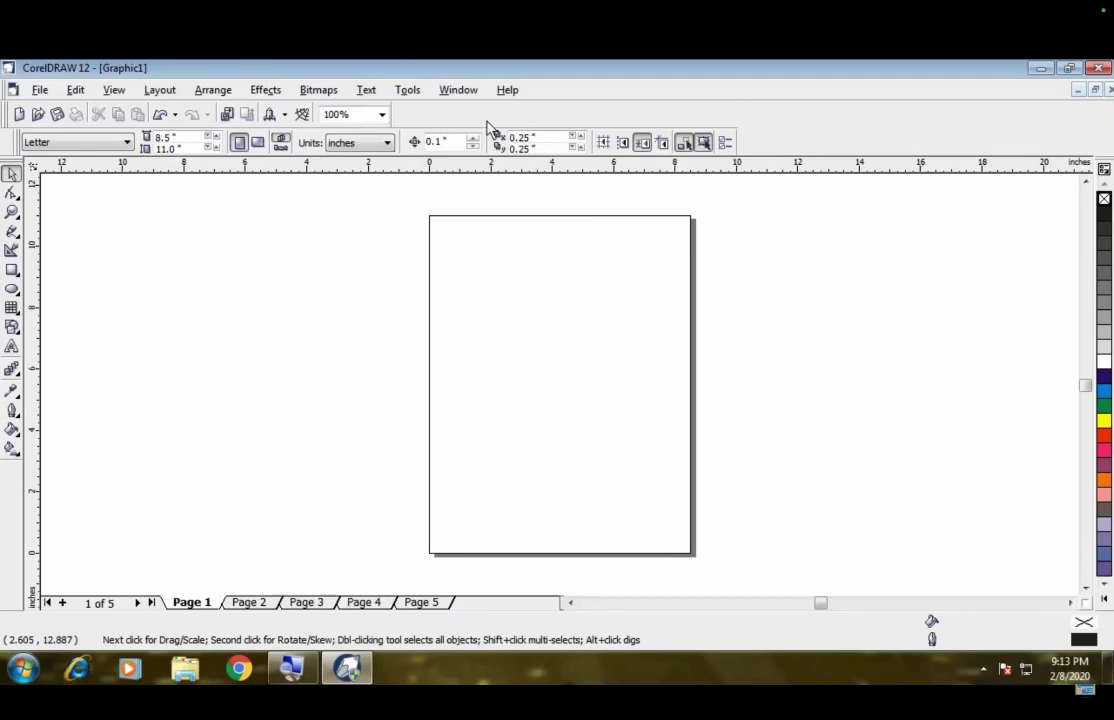
Step: Display the Text toolbar to view its formatting options, and close it
{"action": "right_click", "coordinate": [487, 122]}
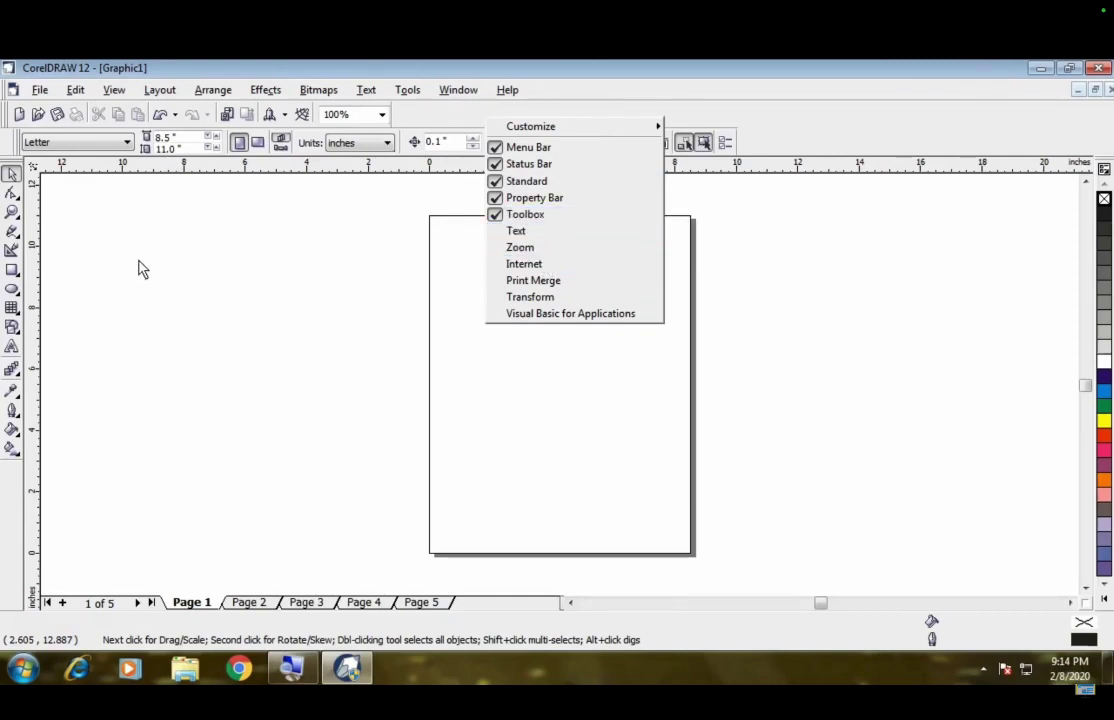
{"action": "left_click", "coordinate": [517, 234]}
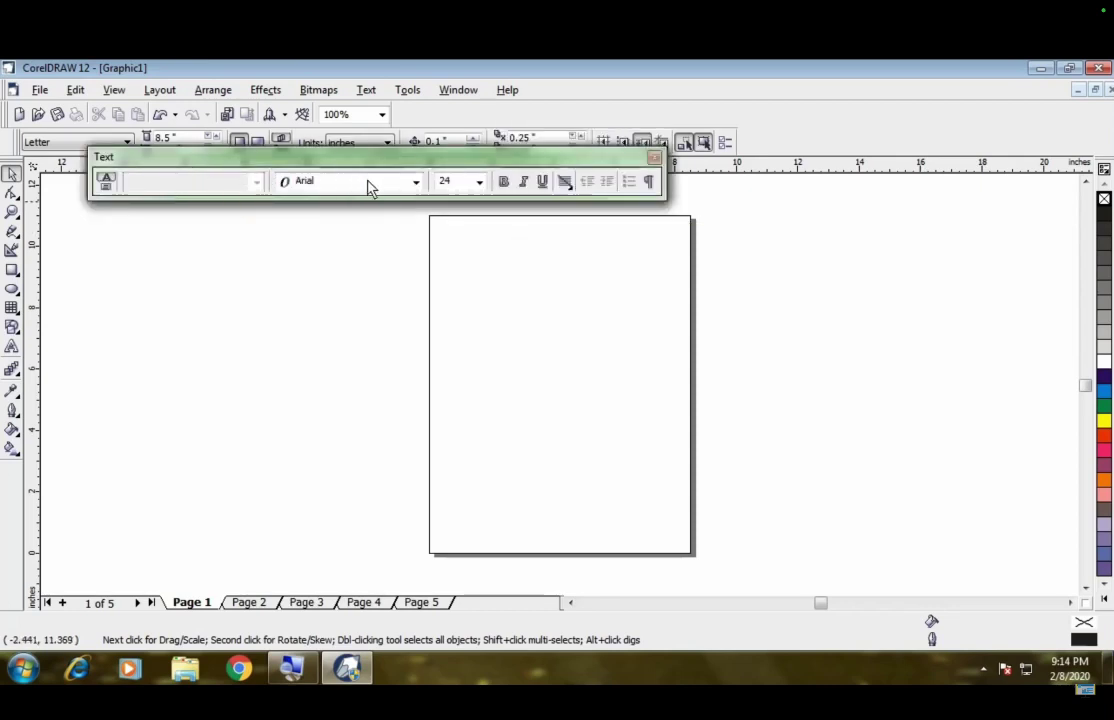
{"action": "left_click", "coordinate": [654, 157]}
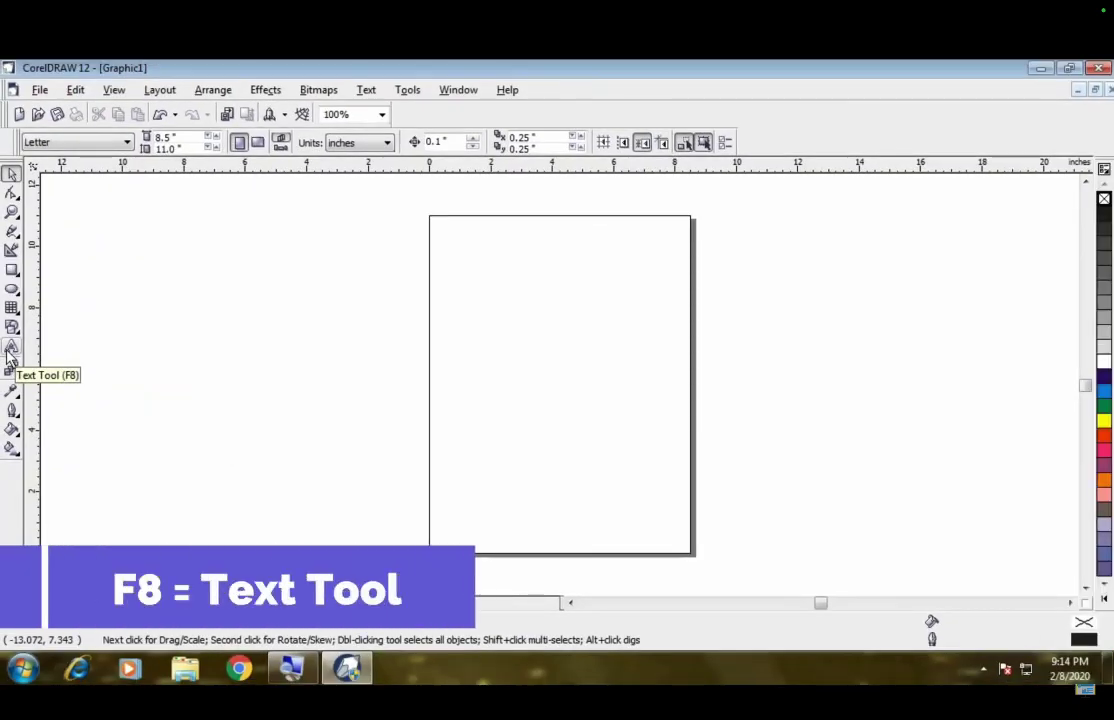
Step: Activate the Text, Pick, Shape and Zoom tools in turn to compare their Property Bar options
{"action": "left_click", "coordinate": [11, 348]}
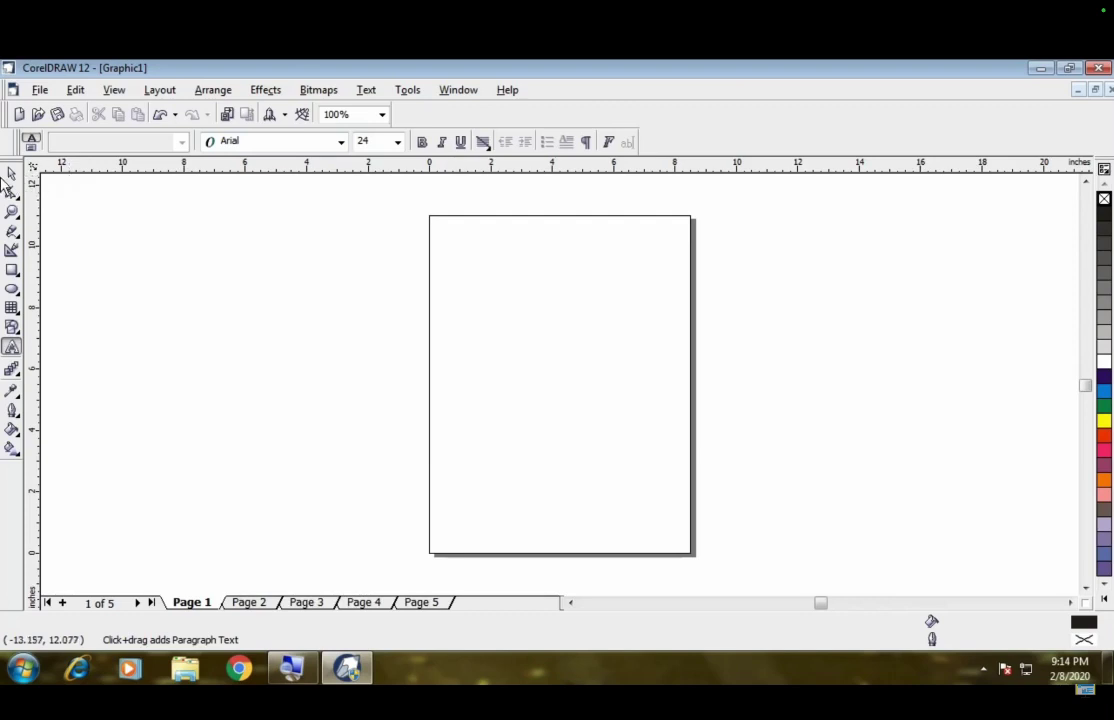
{"action": "left_click", "coordinate": [10, 175]}
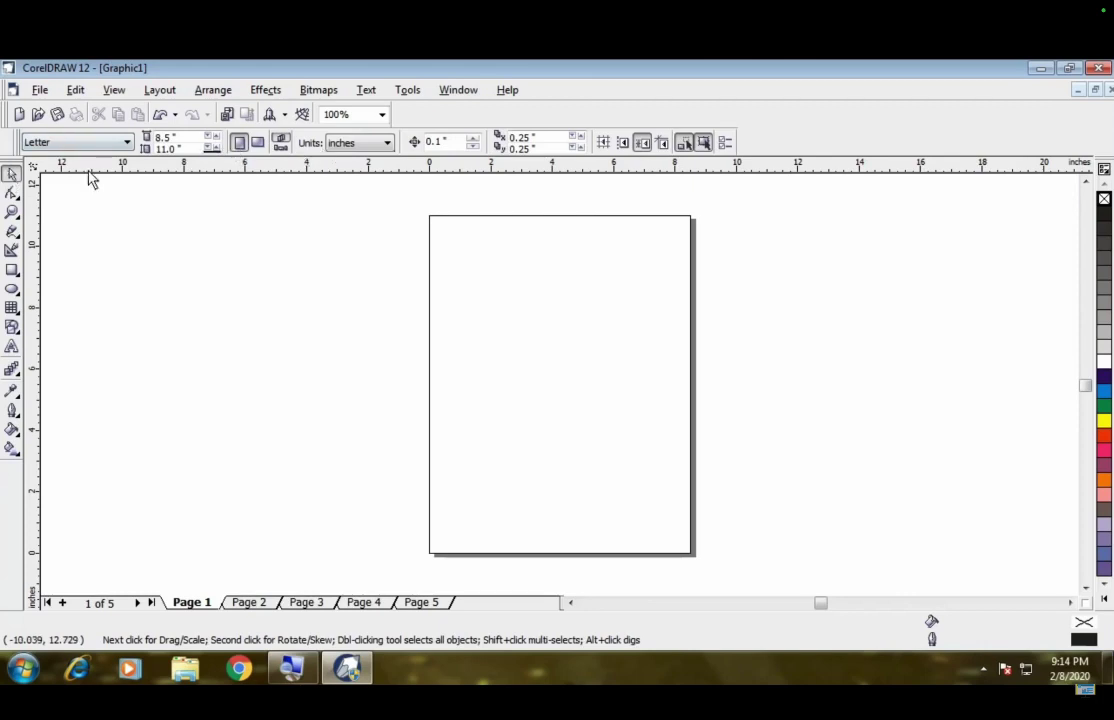
{"action": "left_click", "coordinate": [11, 192]}
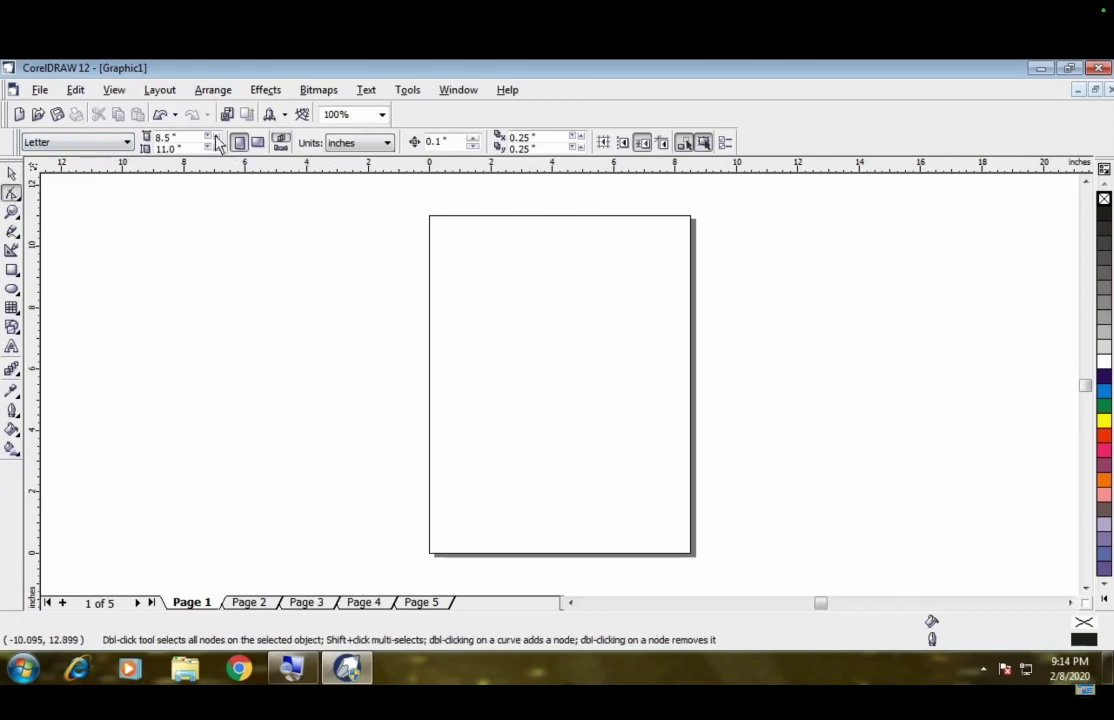
{"action": "left_click", "coordinate": [11, 211]}
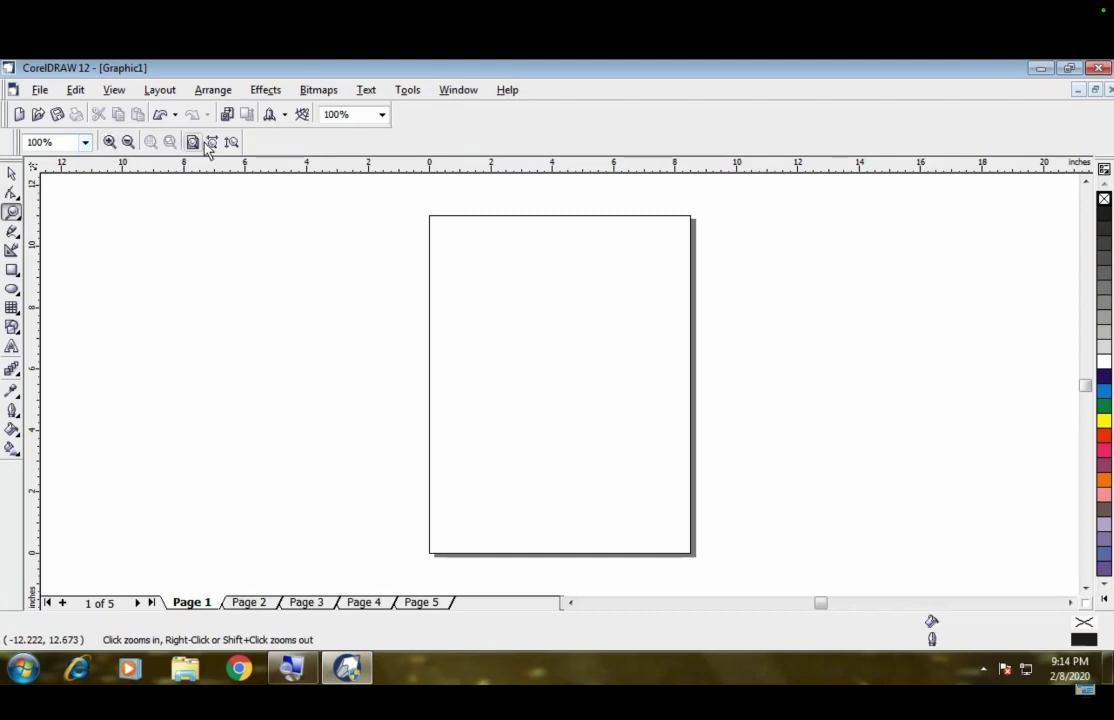
Step: Display the Zoom toolbar to compare it with the Zoom tool's options, and close it
{"action": "right_click", "coordinate": [354, 143]}
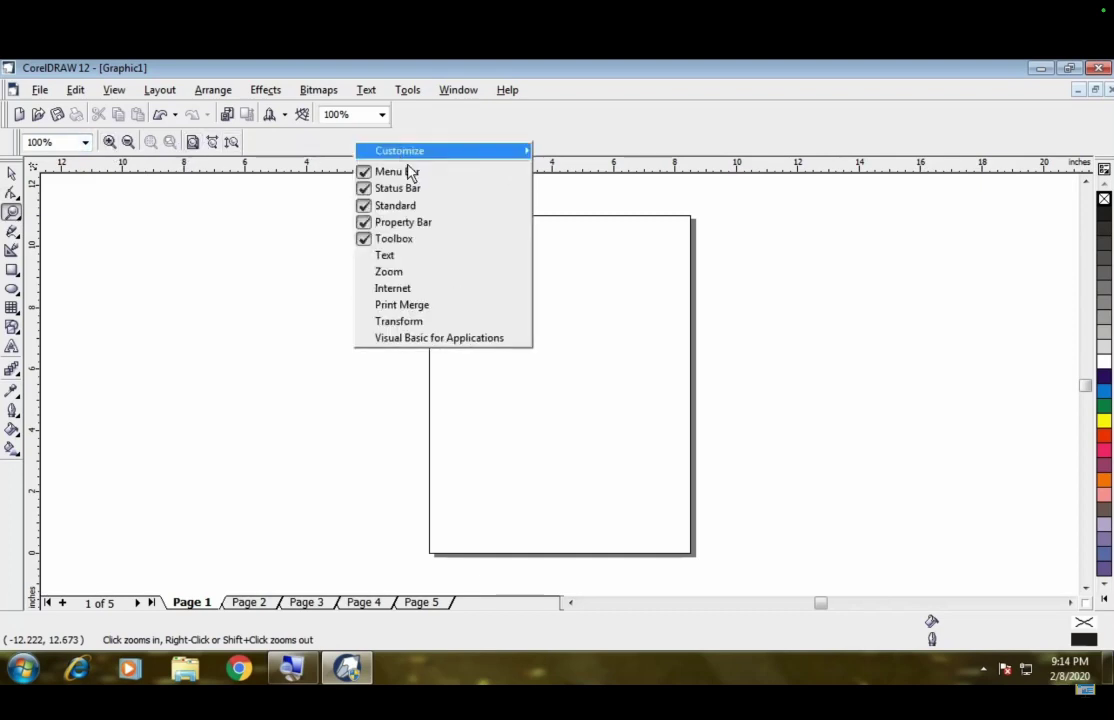
{"action": "left_click", "coordinate": [412, 274]}
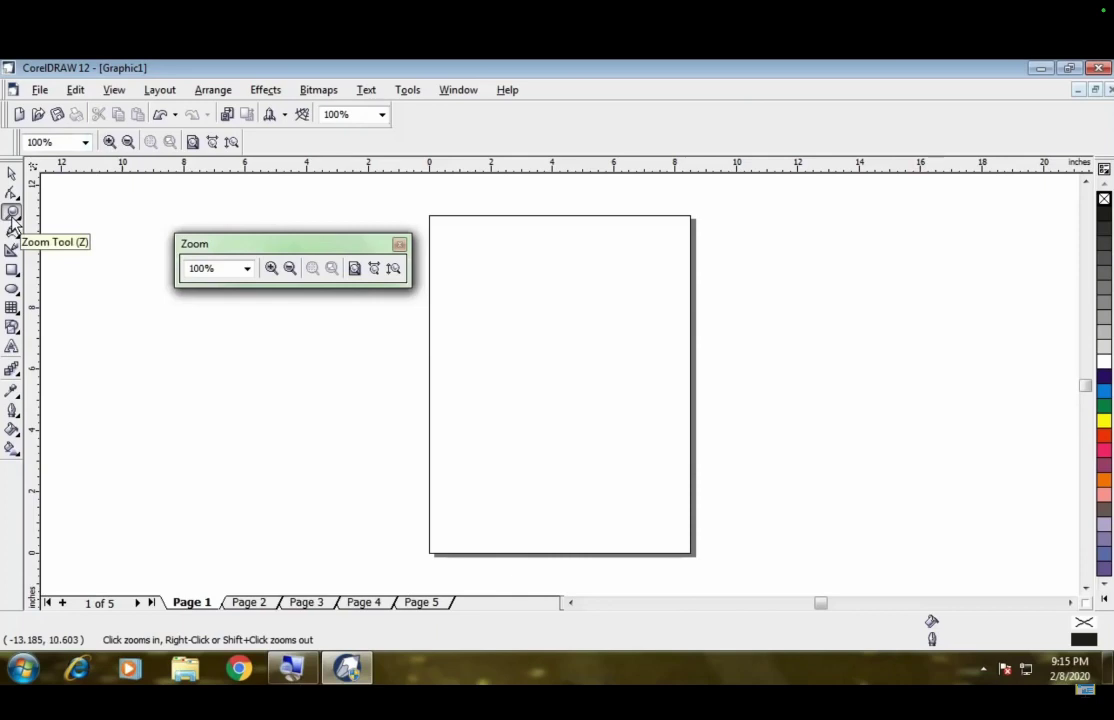
{"action": "left_click", "coordinate": [399, 245]}
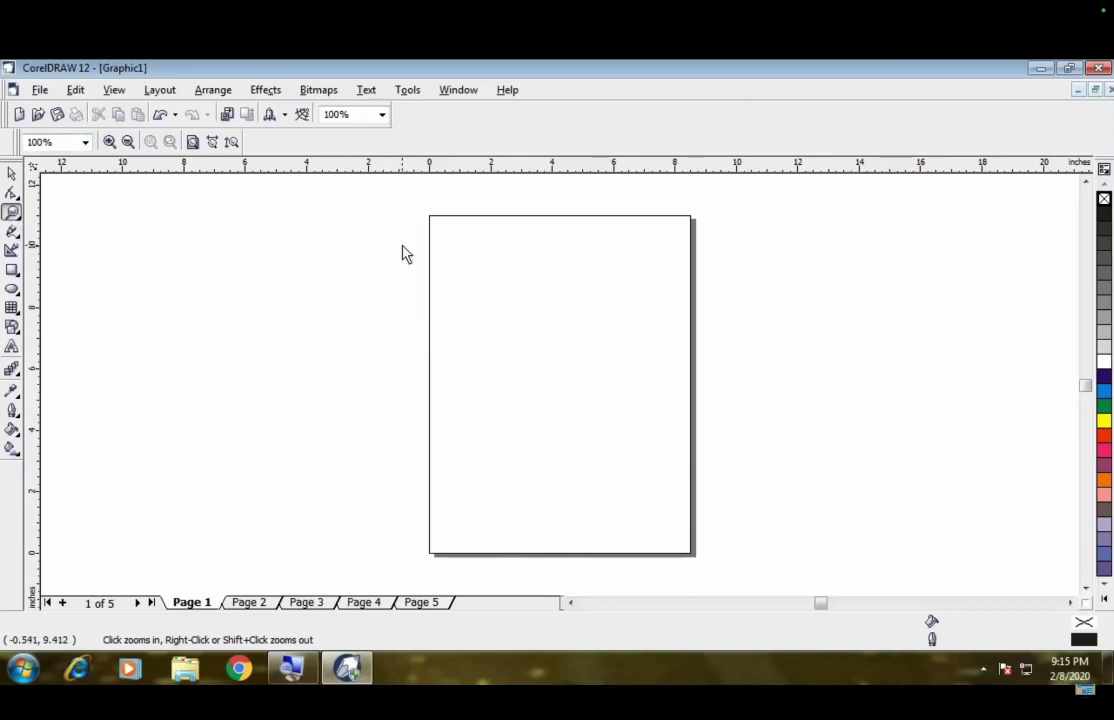
Step: Activate the Pick, Text, Ellipse and Rectangle tools in turn to compare their Property Bar options, and return to the Pick tool
{"action": "right_click", "coordinate": [383, 143]}
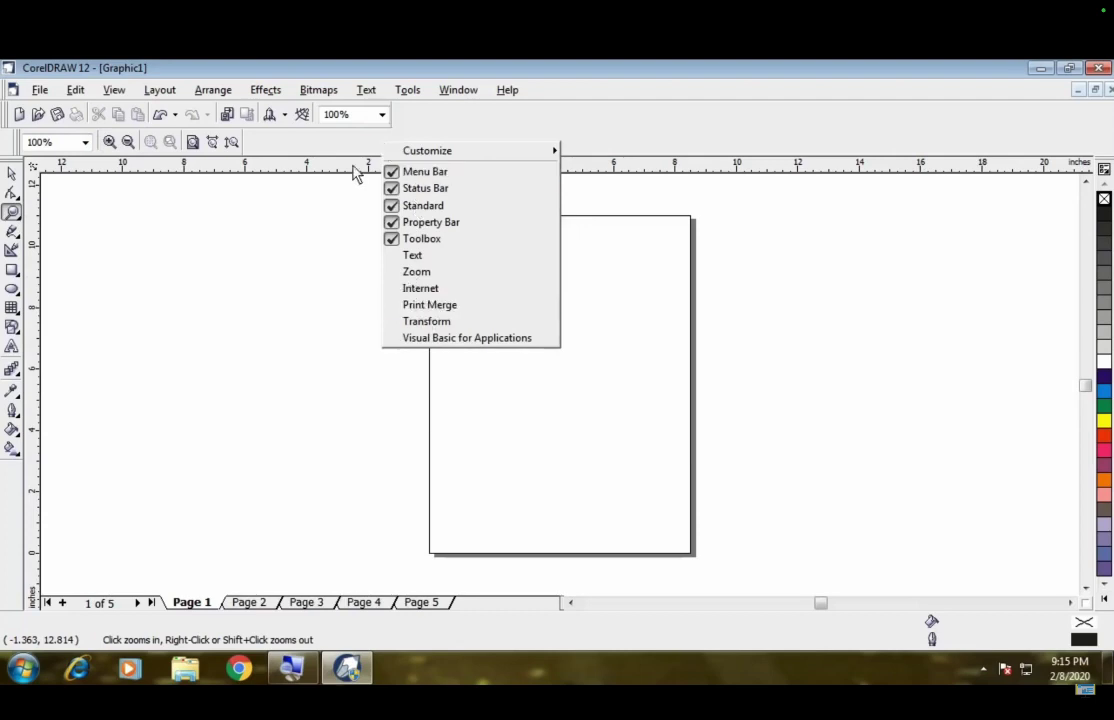
{"action": "left_click", "coordinate": [318, 154]}
{"action": "left_click", "coordinate": [11, 173]}
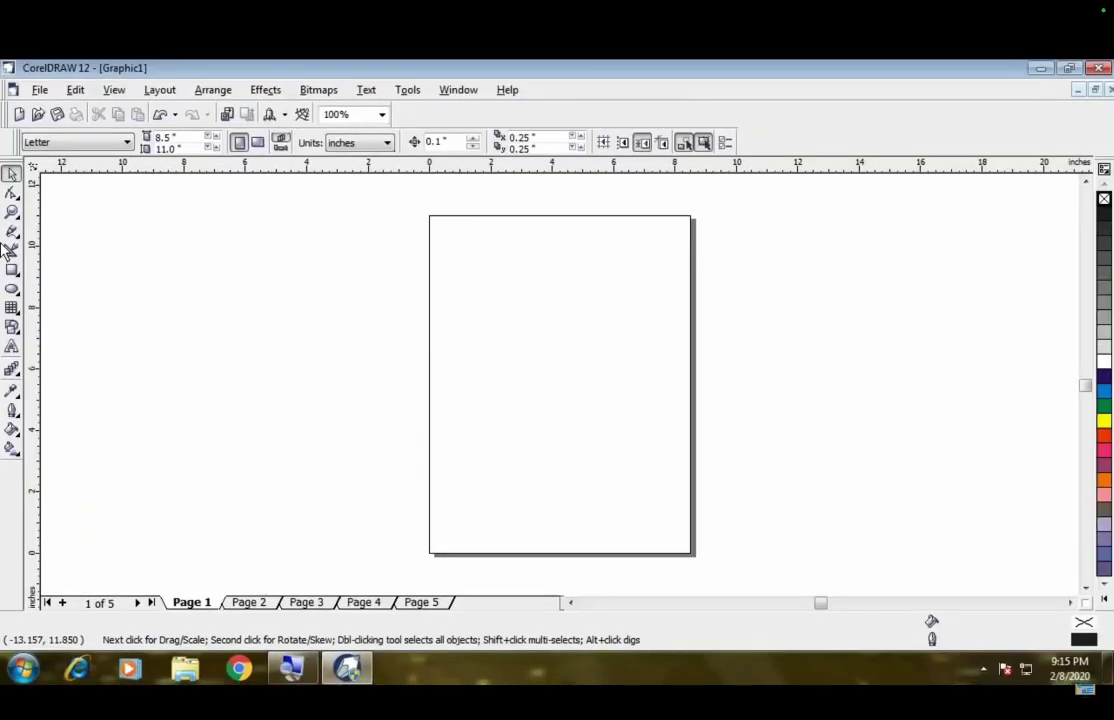
{"action": "left_click", "coordinate": [12, 347]}
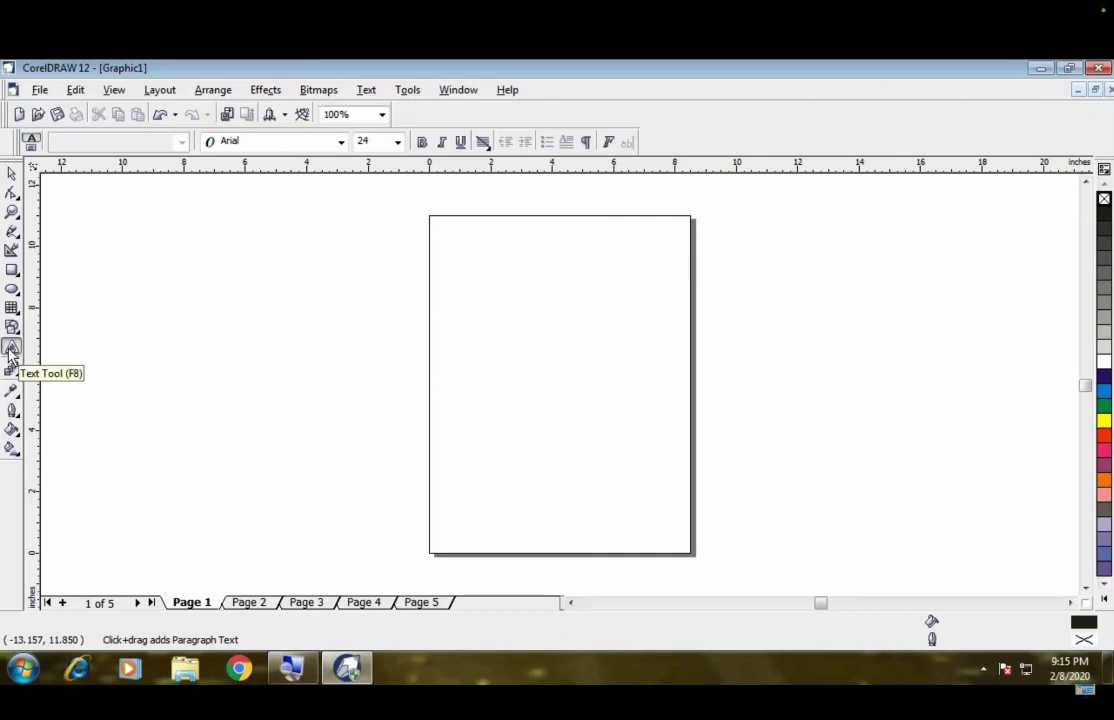
{"action": "left_click", "coordinate": [12, 290]}
{"action": "left_click", "coordinate": [12, 271]}
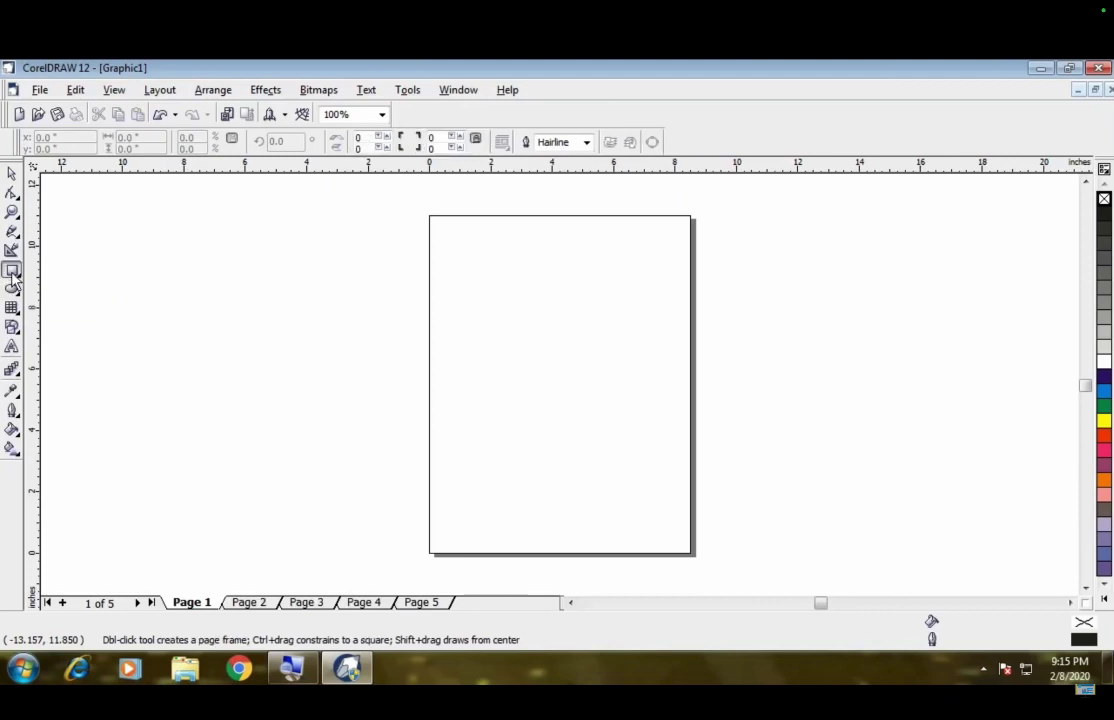
{"action": "left_click", "coordinate": [12, 174]}
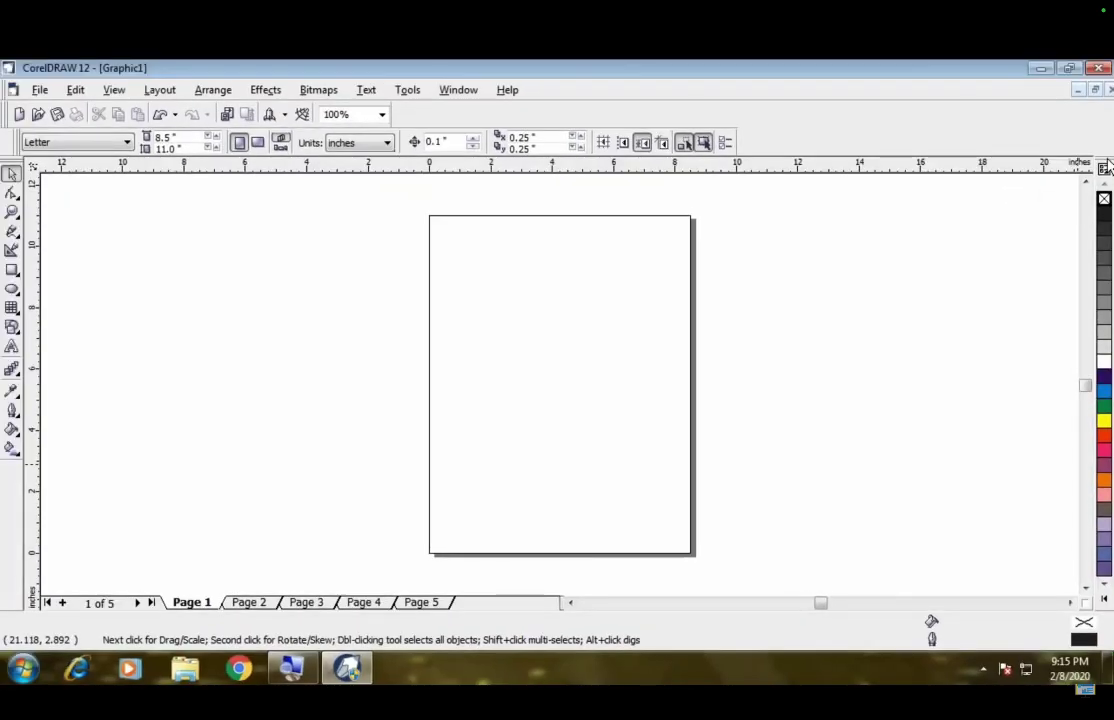
Step: Float the color palette over the page, dock it horizontally below the page tabs, and return it to its original vertical docking place
{"action": "left_click_drag", "start_coordinate": [1106, 166], "coordinate": [557, 276]}
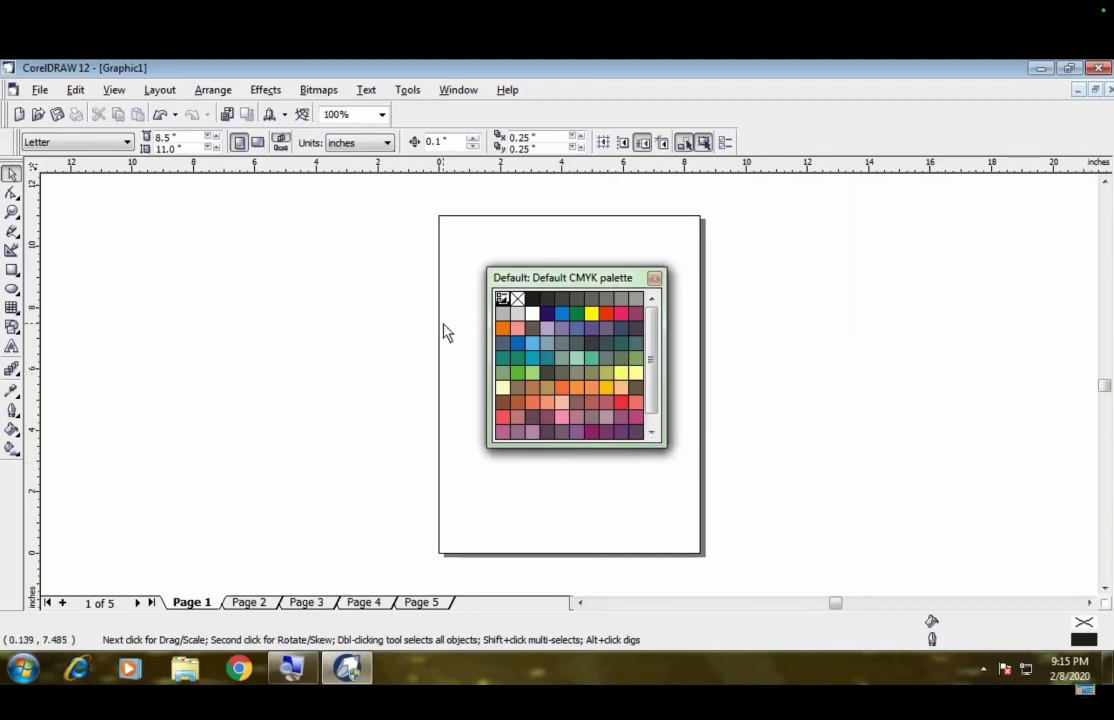
{"action": "left_click_drag", "start_coordinate": [593, 277], "coordinate": [268, 597]}
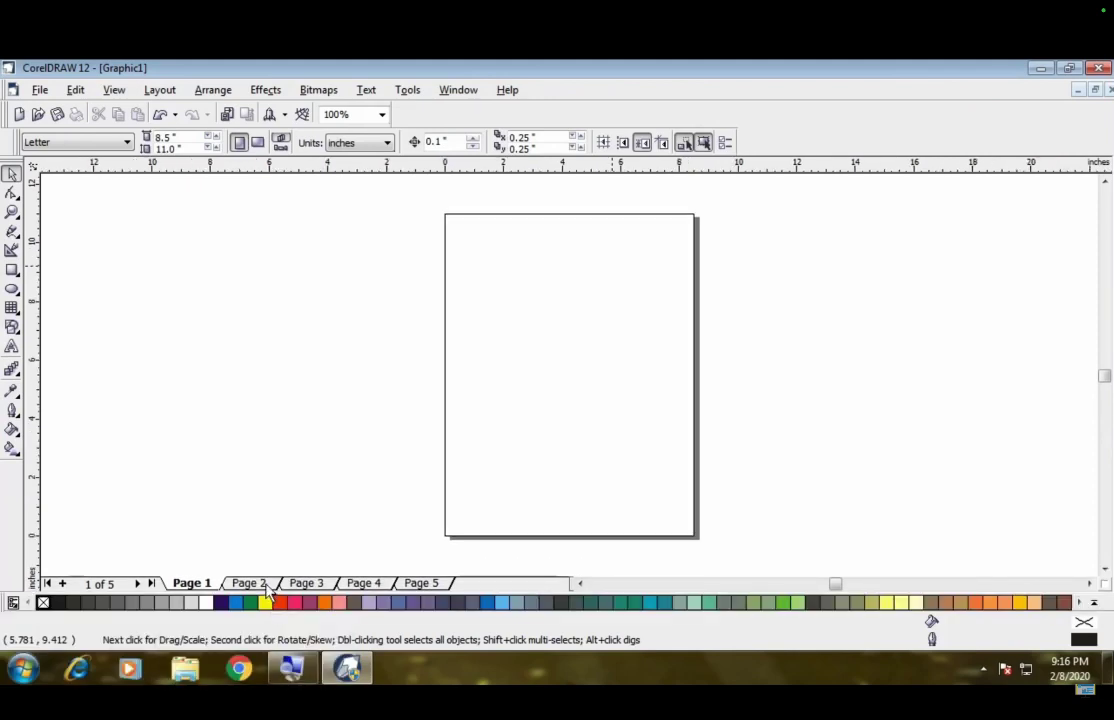
{"action": "left_click_drag", "start_coordinate": [268, 592], "coordinate": [1110, 340]}
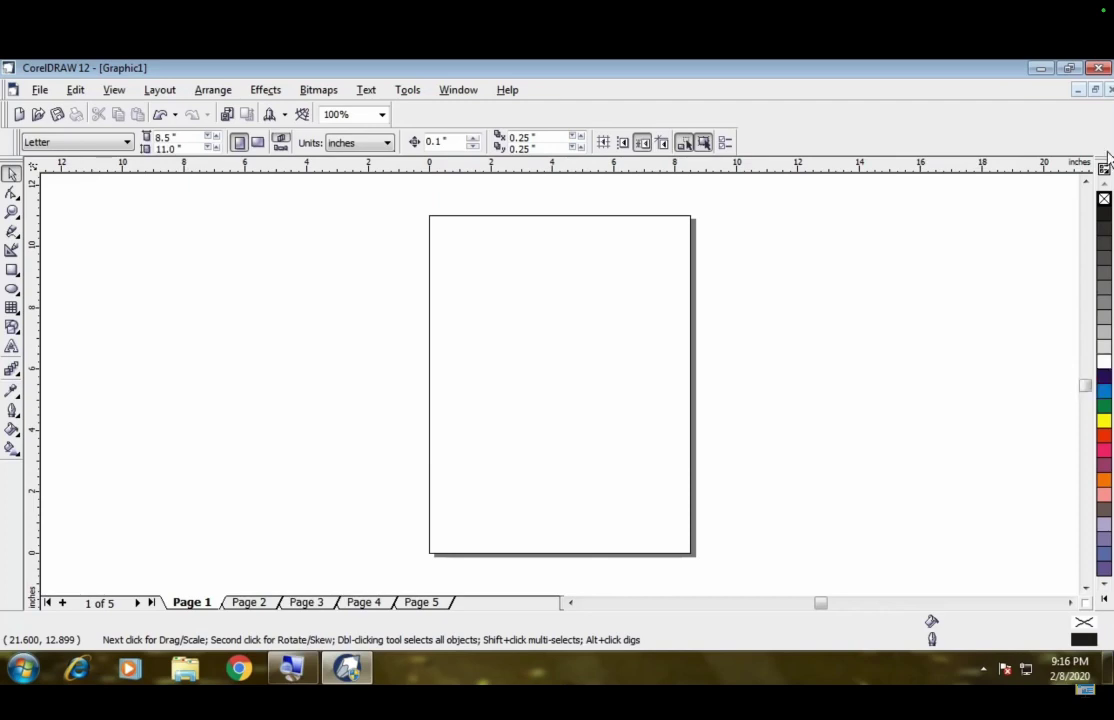
Step: Undock the Default CMYK palette into a floating window over the page and close it
{"action": "left_click_drag", "start_coordinate": [1106, 166], "coordinate": [1104, 366]}
{"action": "left_click_drag", "start_coordinate": [1104, 167], "coordinate": [613, 318]}
{"action": "left_click", "coordinate": [625, 267]}
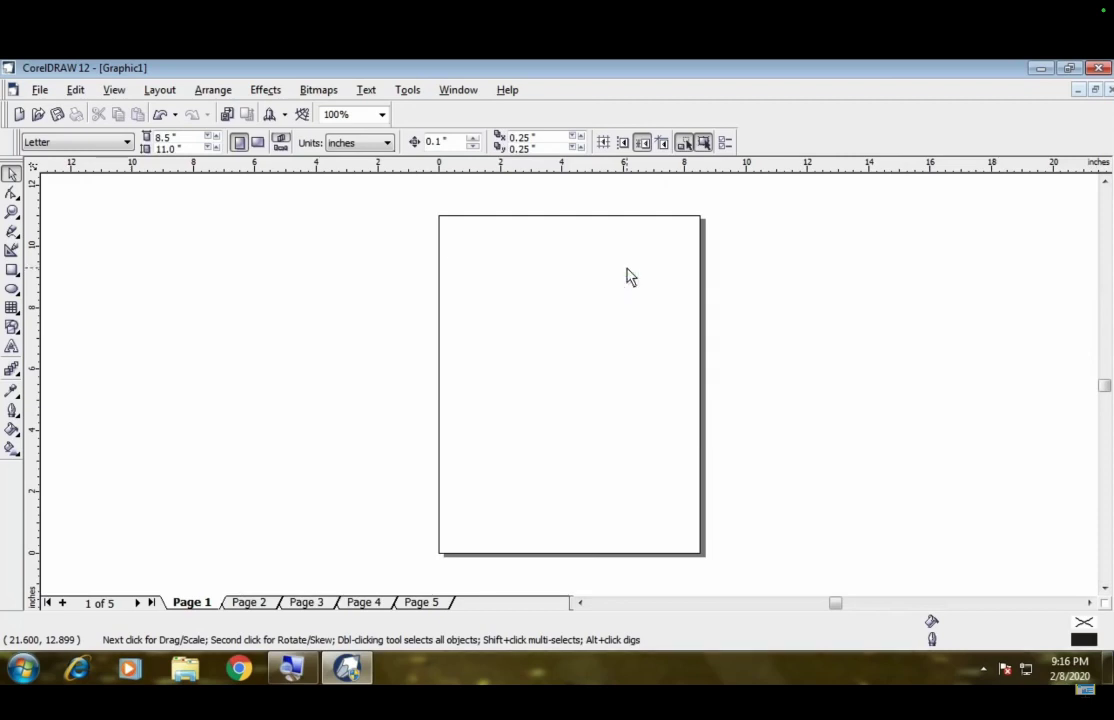
Step: Display the Default RGB palette as the color palette
{"action": "left_click", "coordinate": [466, 92]}
{"action": "mouse_move", "coordinate": [475, 206]}
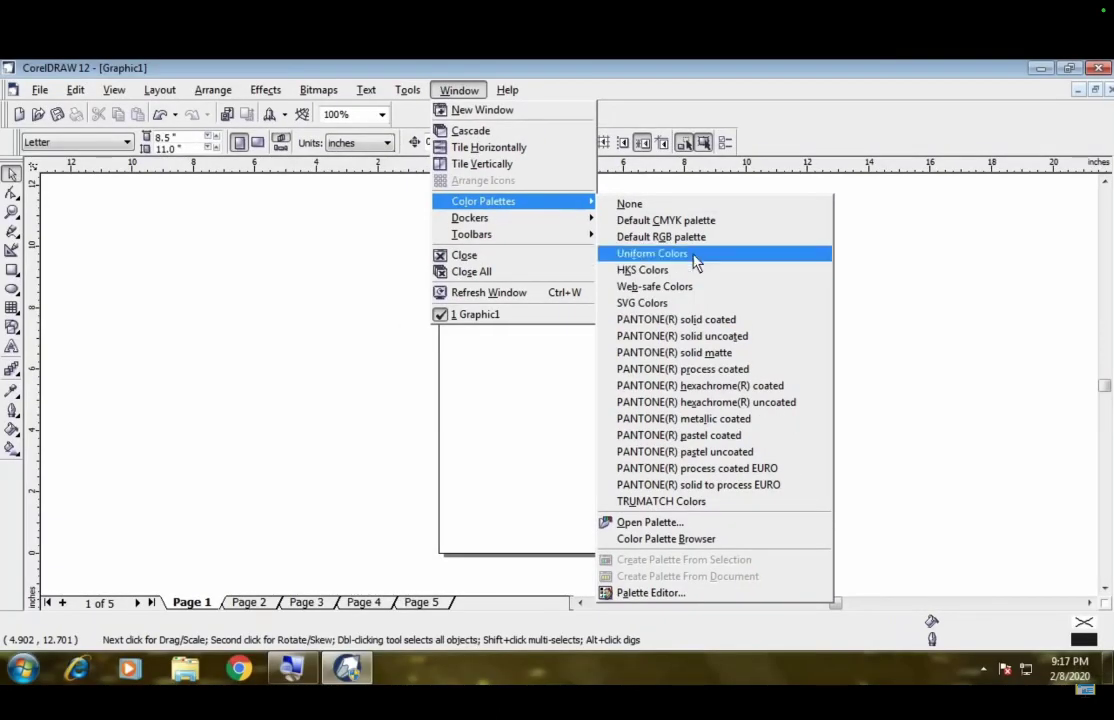
{"action": "left_click", "coordinate": [696, 238]}
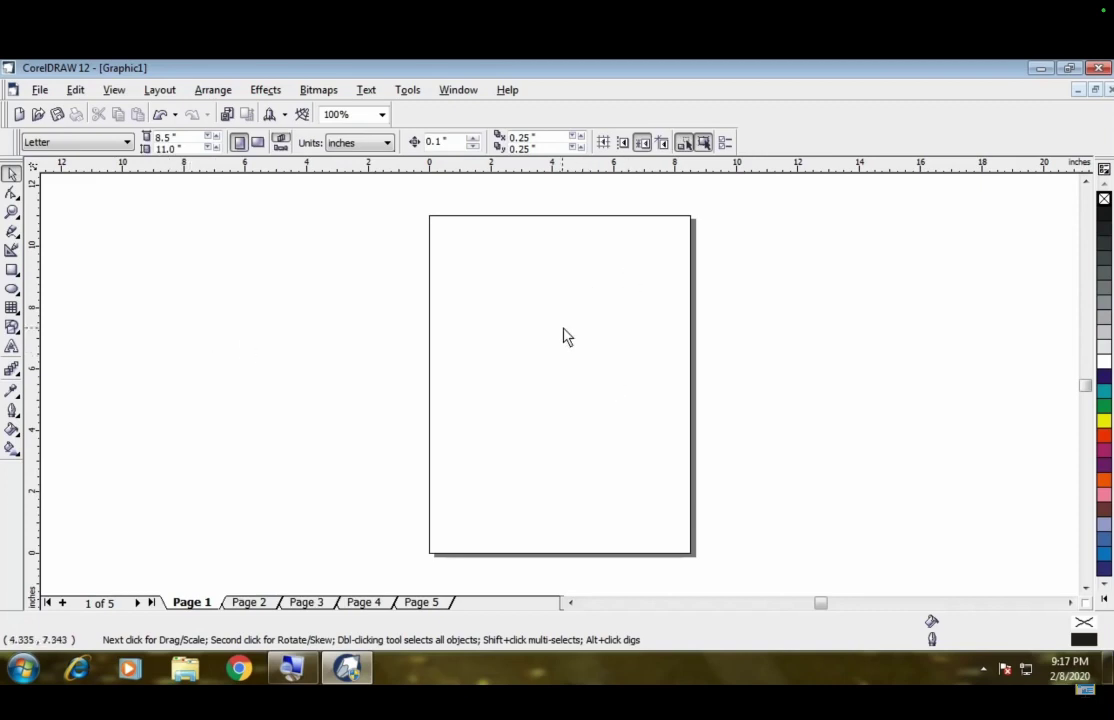
Step: Toggle the page border off and back on twice
{"action": "left_click", "coordinate": [110, 90]}
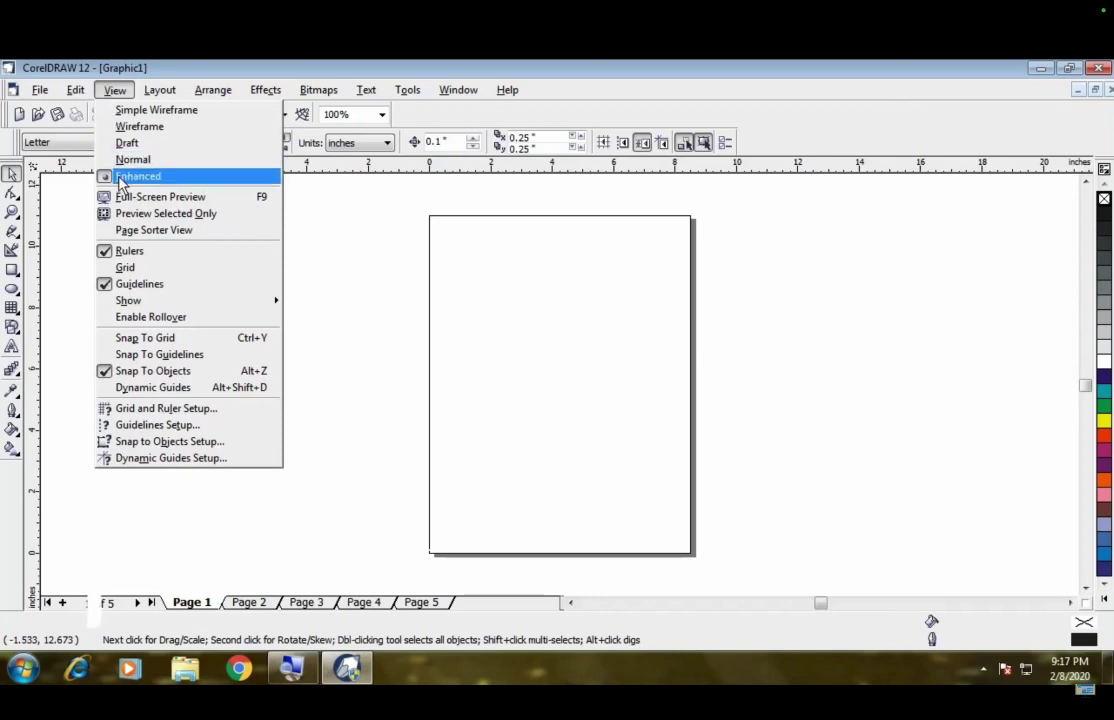
{"action": "mouse_move", "coordinate": [133, 303]}
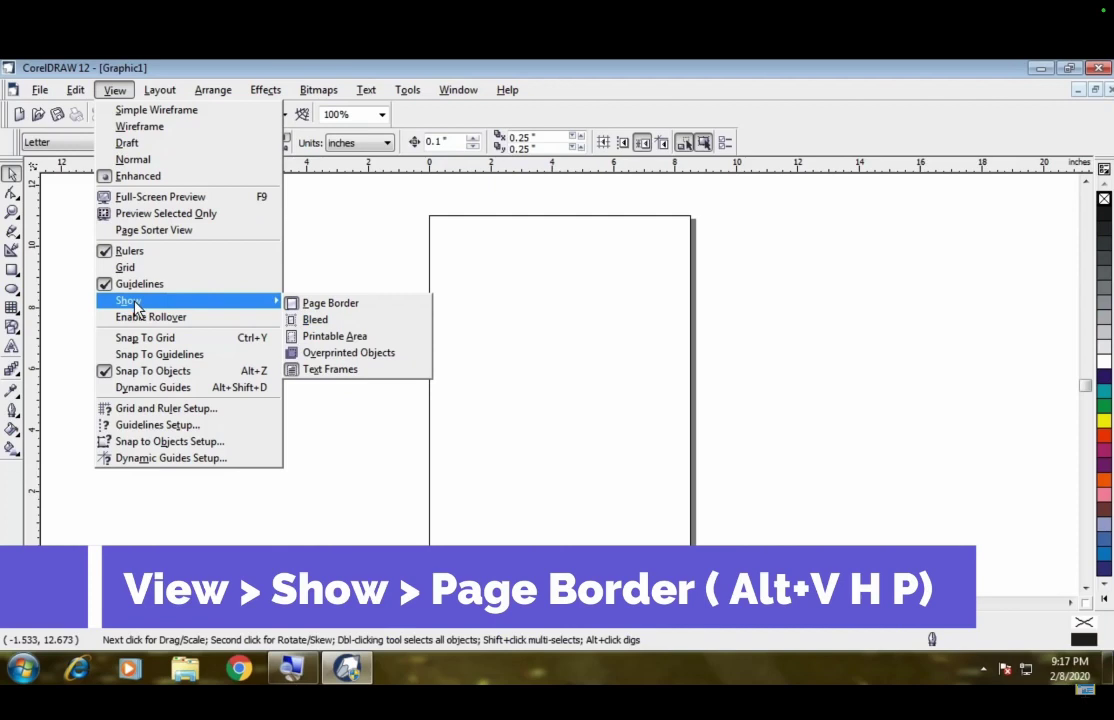
{"action": "left_click", "coordinate": [348, 310]}
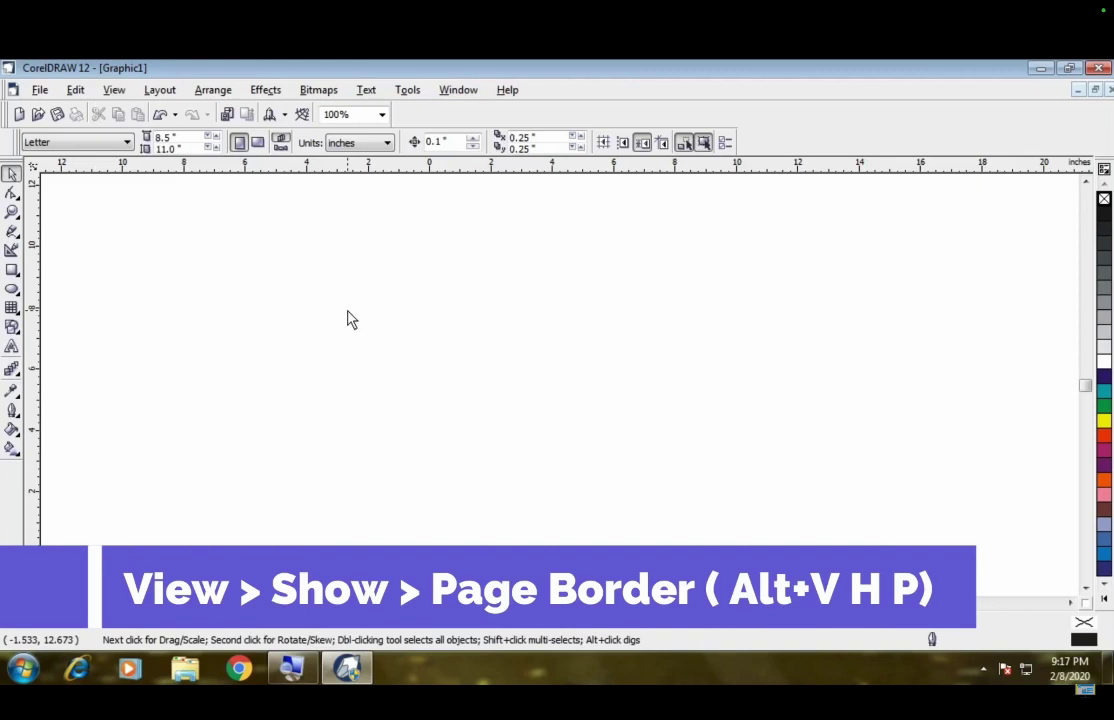
{"action": "key", "text": "alt+v"}
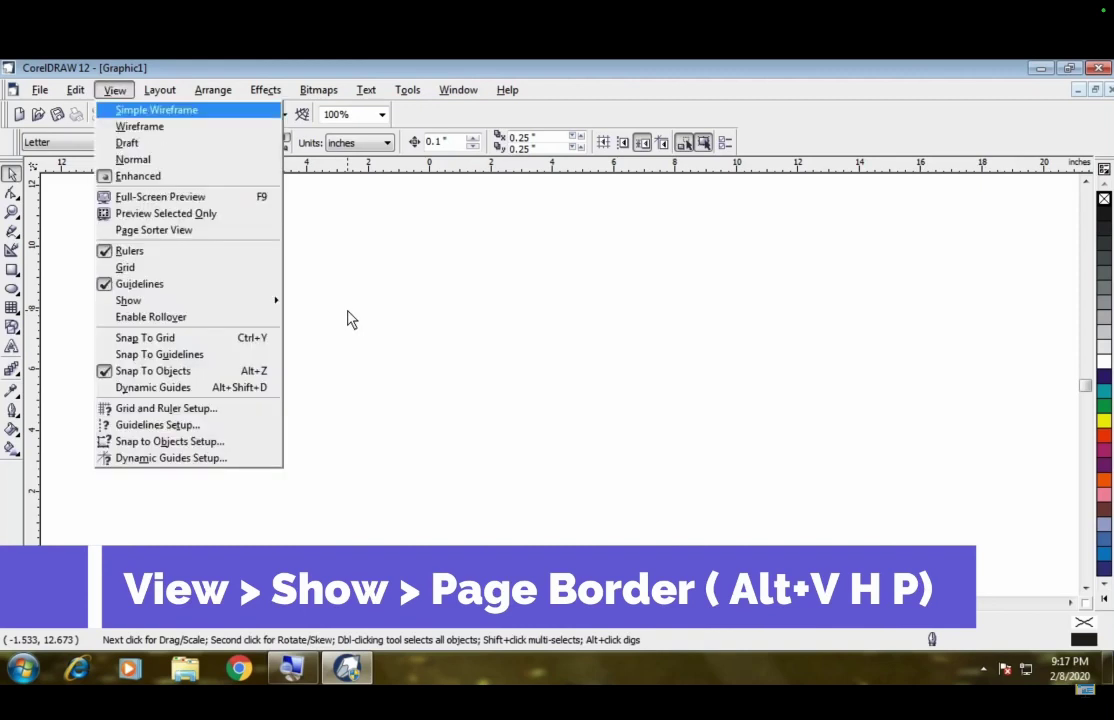
{"action": "key", "text": "h"}
{"action": "key", "text": "p"}
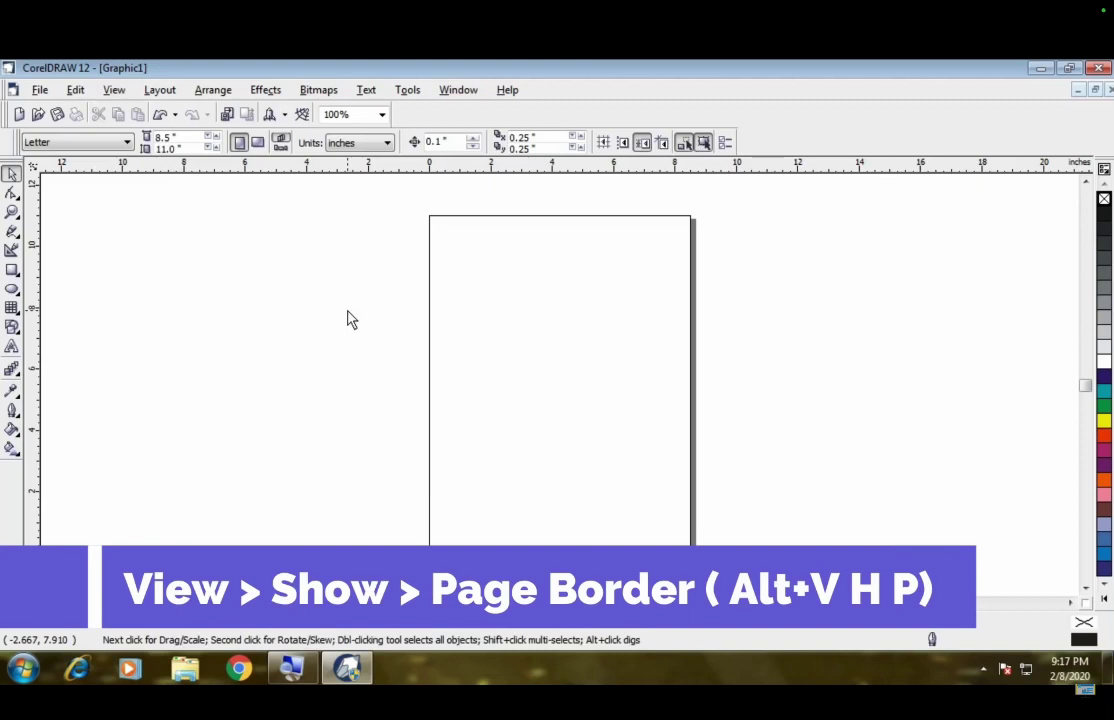
{"action": "key", "text": "alt+v"}
{"action": "key", "text": "h"}
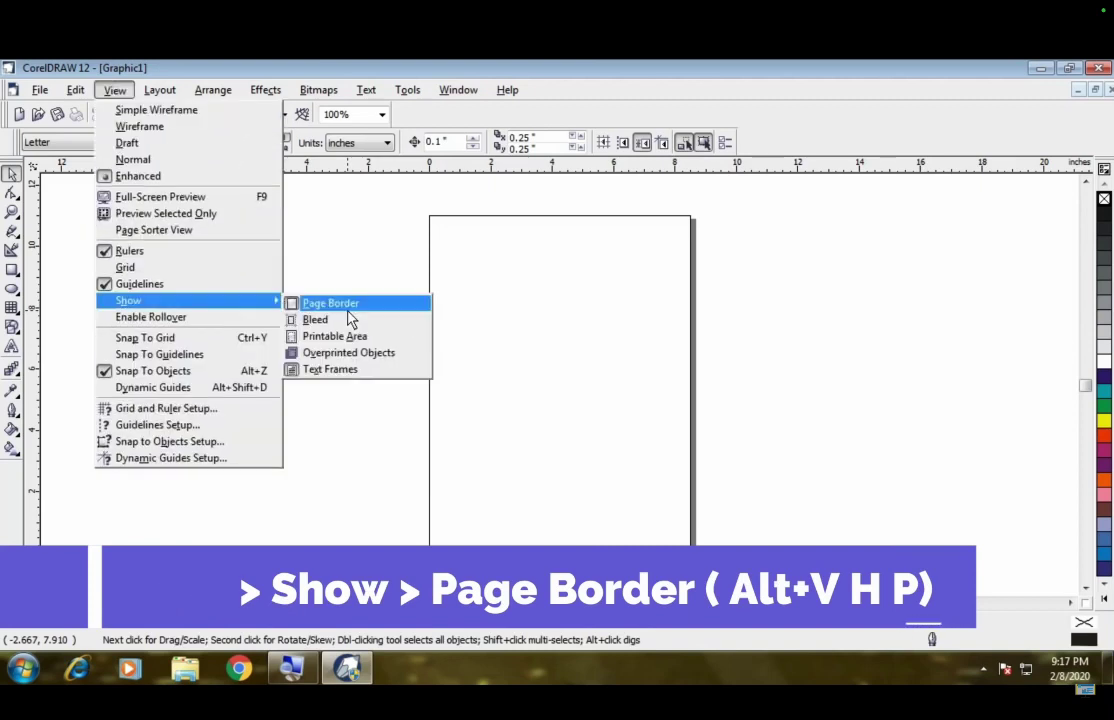
{"action": "key", "text": "p"}
{"action": "key", "text": "alt+v"}
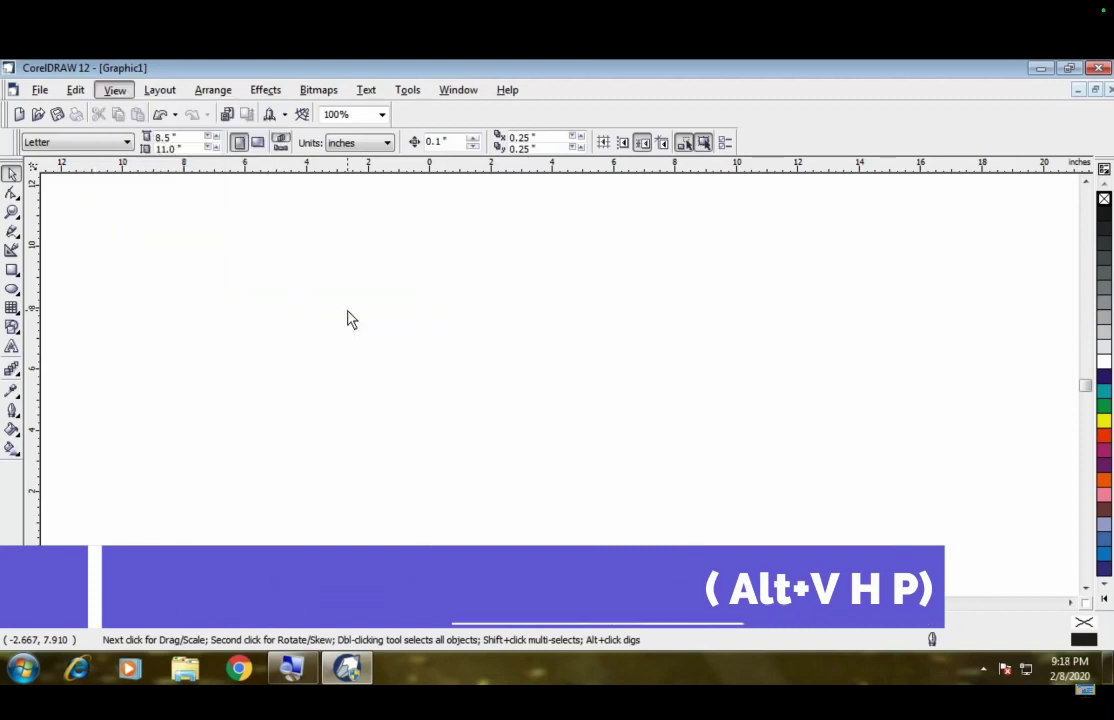
{"action": "key", "text": "h"}
{"action": "key", "text": "p"}
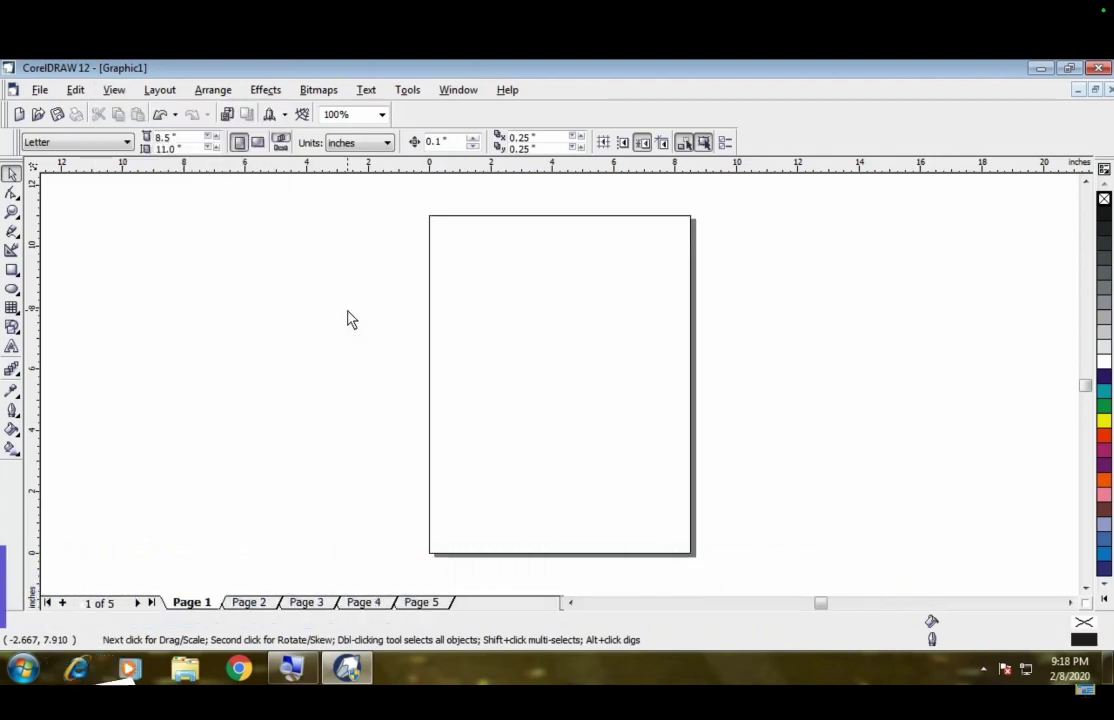
Step: Hide the page border and display it again
{"action": "key", "text": "alt"}
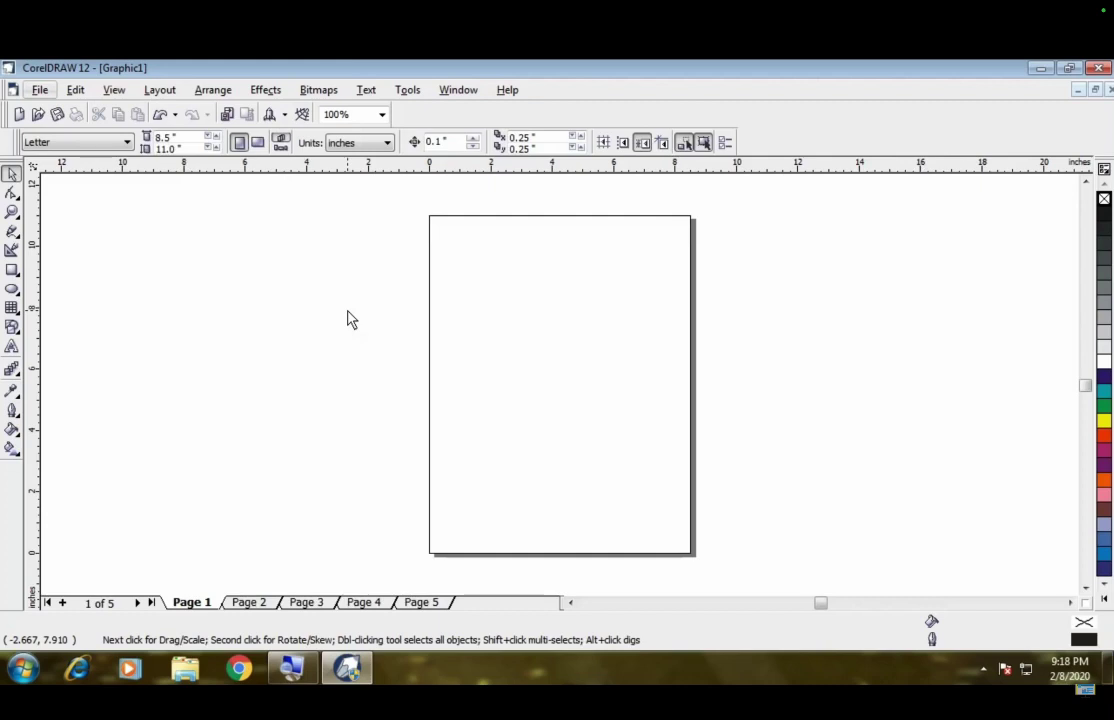
{"action": "key", "text": "v"}
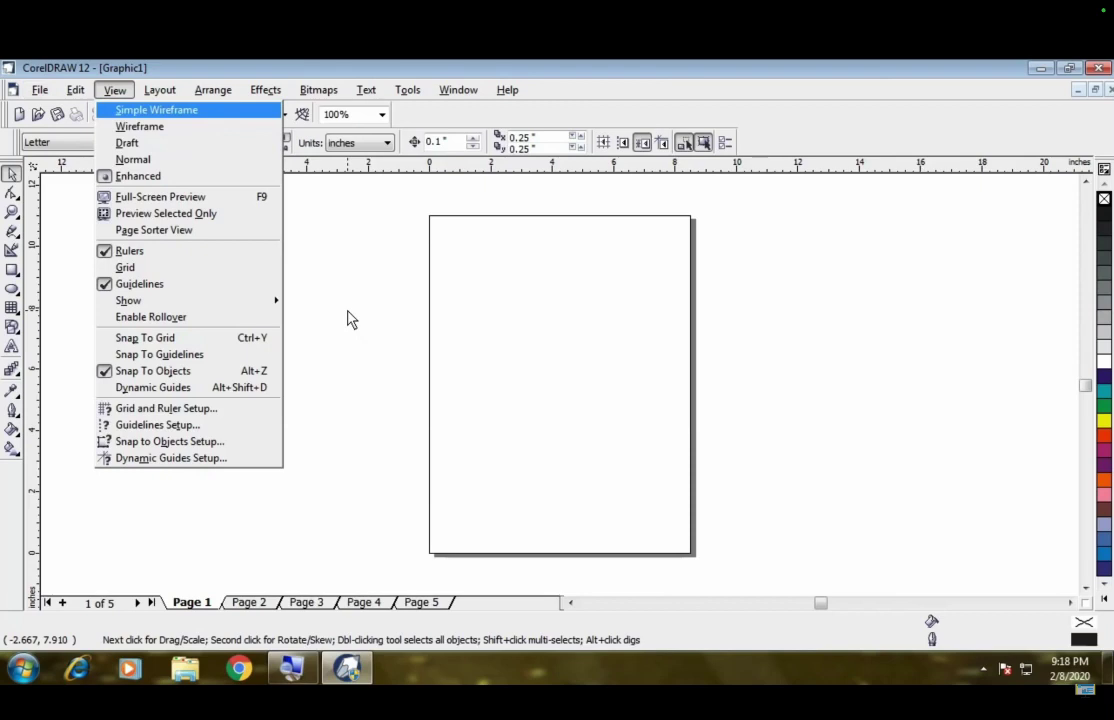
{"action": "key", "text": "w"}
{"action": "key", "text": "Return"}
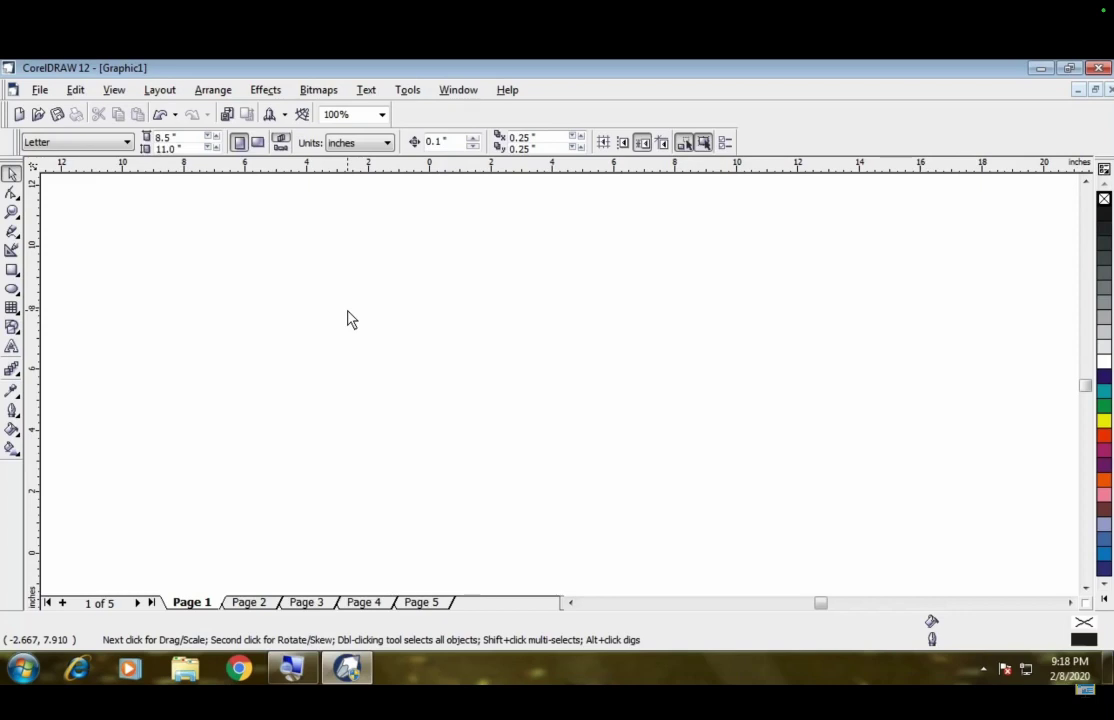
{"action": "key", "text": "alt+v"}
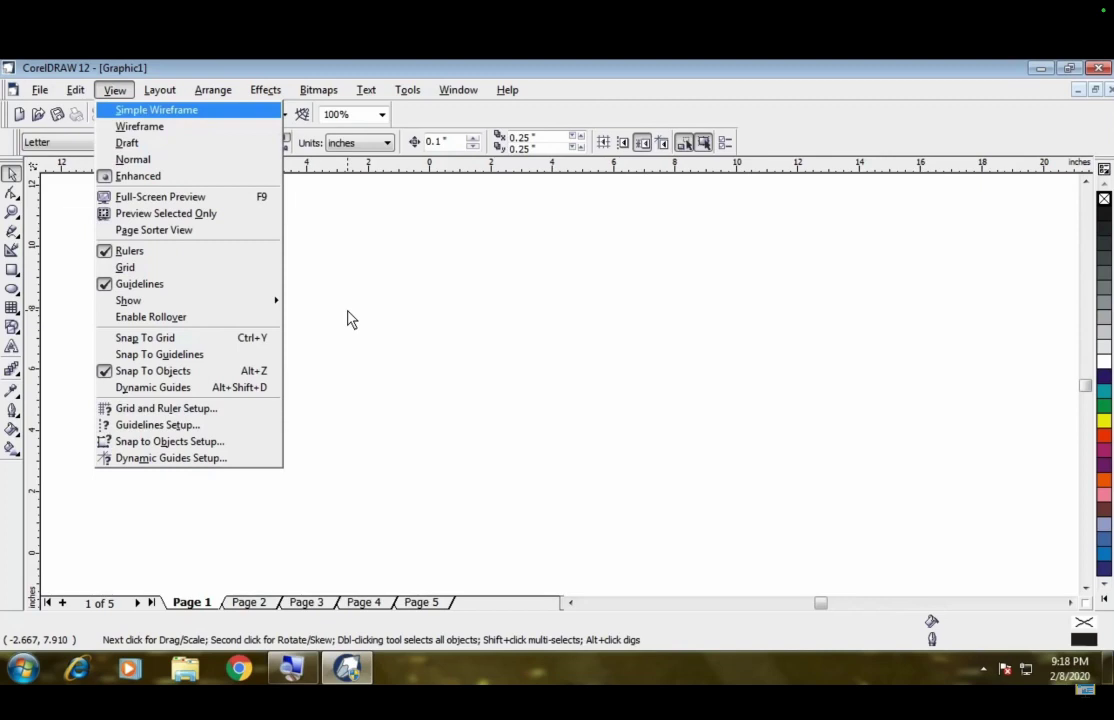
{"action": "key", "text": "Down"}
{"action": "key", "text": "Down"}
{"action": "key", "text": "Down"}
{"action": "key", "text": "Down"}
{"action": "key", "text": "Down"}
{"action": "key", "text": "Down"}
{"action": "key", "text": "Down"}
{"action": "key", "text": "Down"}
{"action": "key", "text": "Down"}
{"action": "key", "text": "Down"}
{"action": "key", "text": "Down"}
{"action": "key", "text": "Right"}
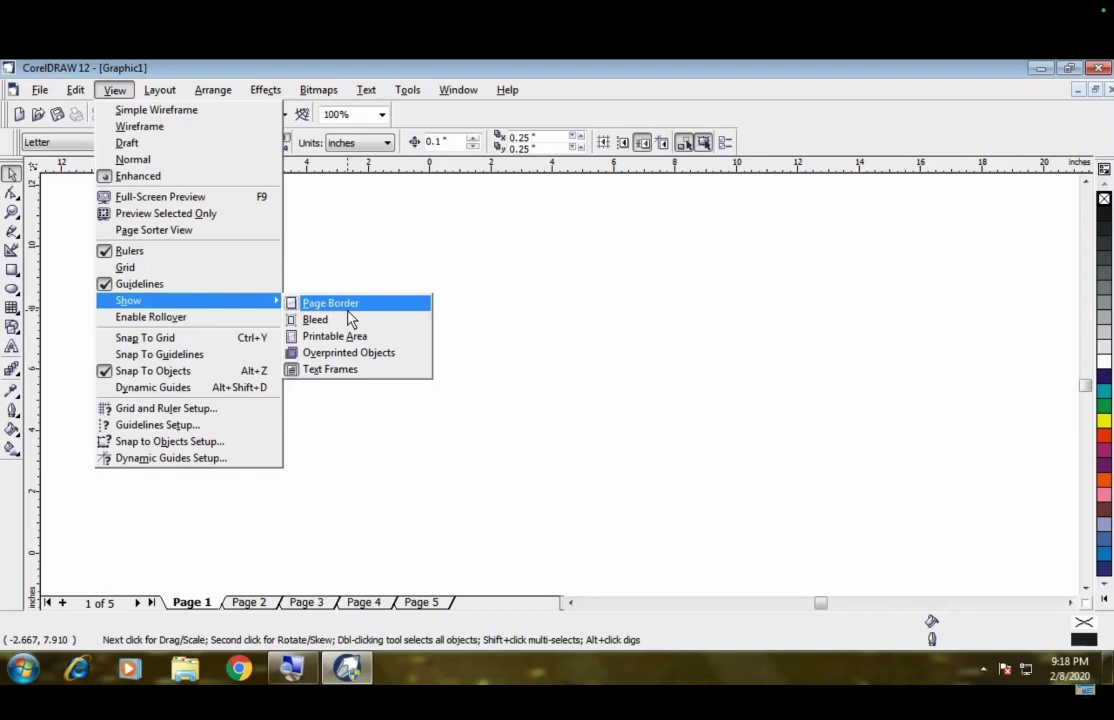
{"action": "key", "text": "Return"}
Step: Turn off the page border so that only the blank drawing area is shown
{"action": "key", "text": "alt+v"}
{"action": "key", "text": "Down"}
{"action": "key", "text": "Down"}
{"action": "key", "text": "Down"}
{"action": "key", "text": "Down"}
{"action": "key", "text": "Down"}
{"action": "key", "text": "Down"}
{"action": "key", "text": "Down"}
{"action": "key", "text": "Down"}
{"action": "key", "text": "Down"}
{"action": "key", "text": "Down"}
{"action": "key", "text": "Down"}
{"action": "key", "text": "Right"}
{"action": "key", "text": "Return"}
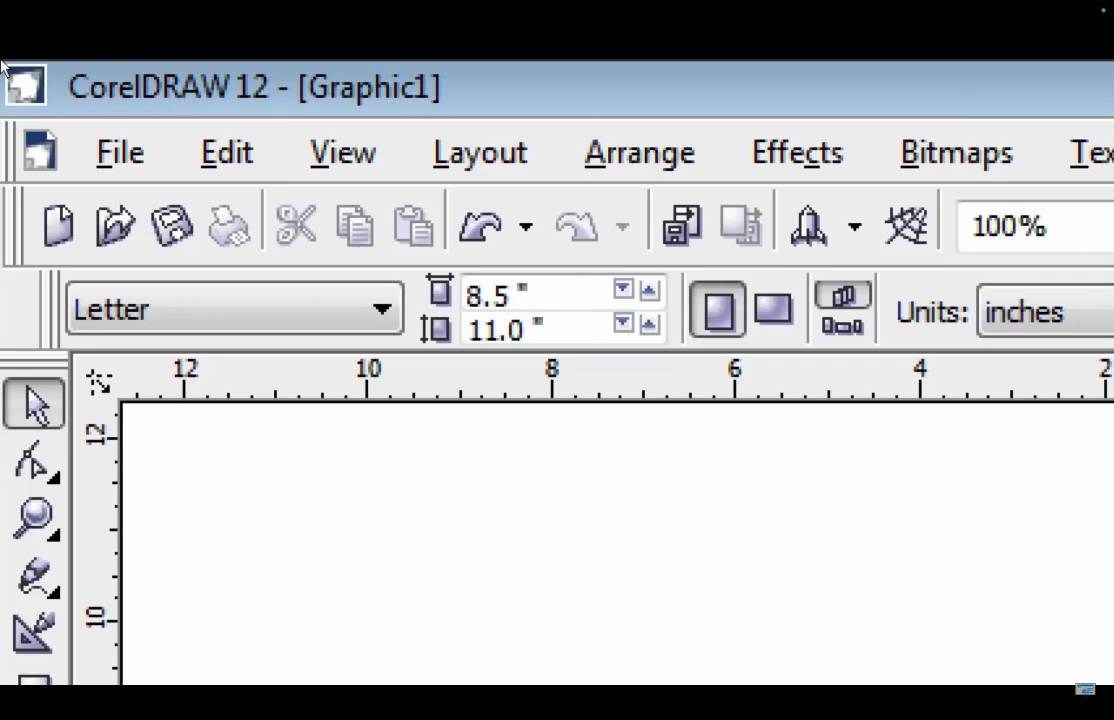
{"action": "key", "text": "alt+v"}
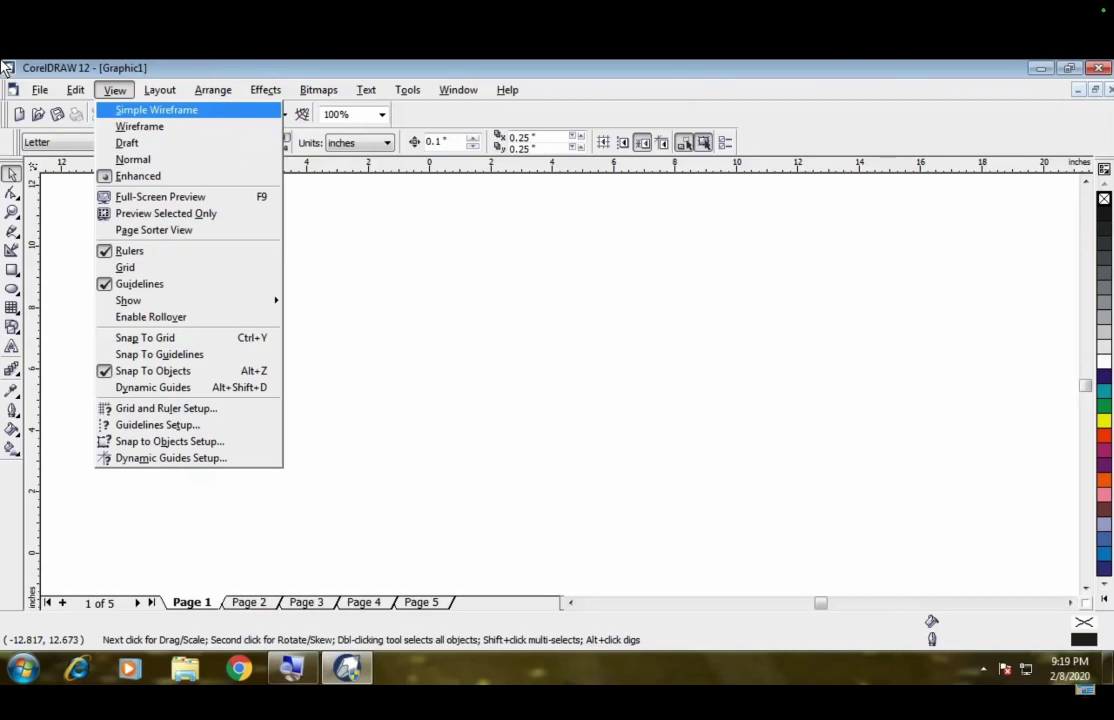
{"action": "key", "text": "Escape"}
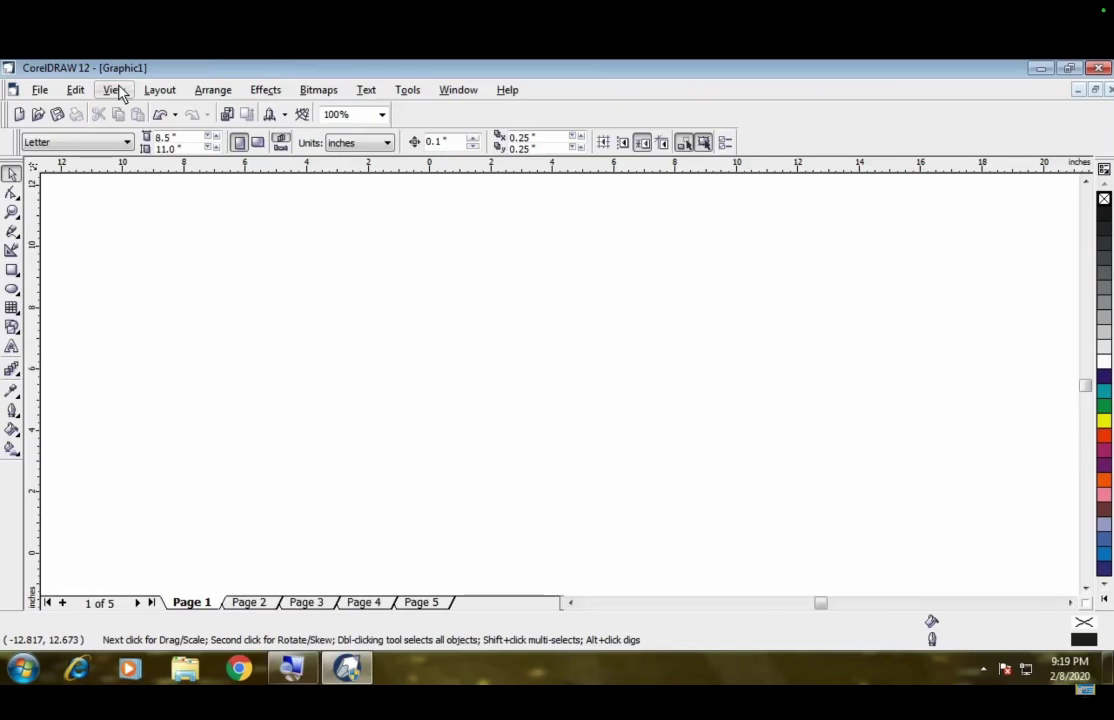
{"action": "key", "text": "Right"}
{"action": "key", "text": "Escape"}
{"action": "key", "text": "Right"}
{"action": "key", "text": "Down"}
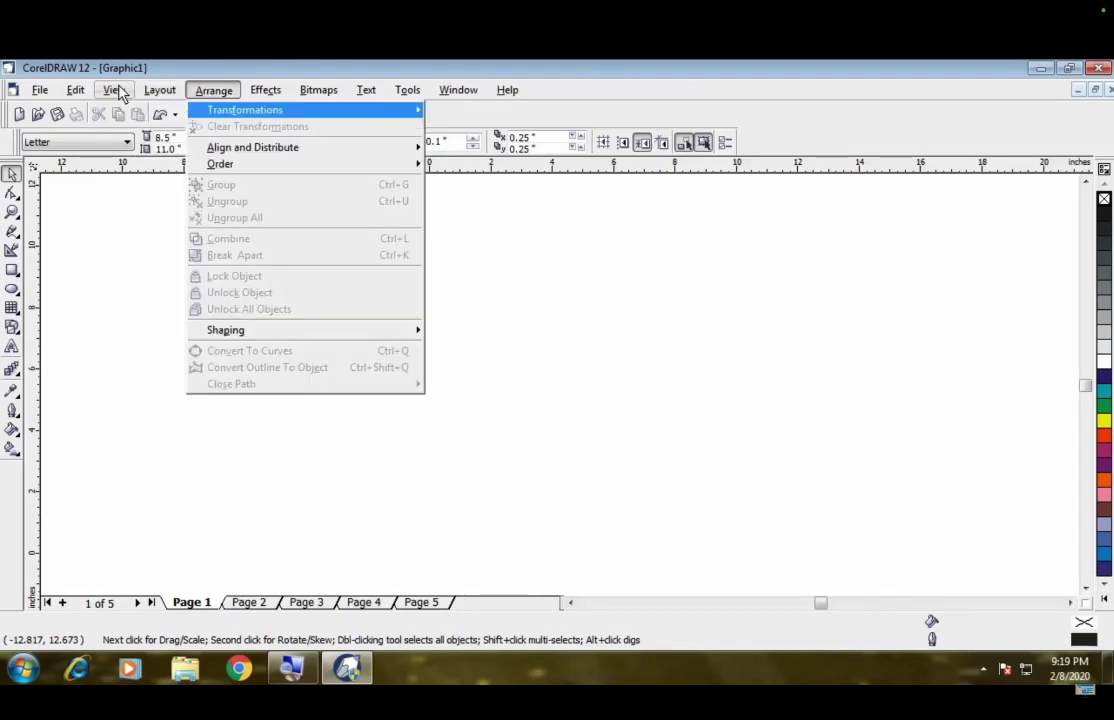
{"action": "key", "text": "Escape"}
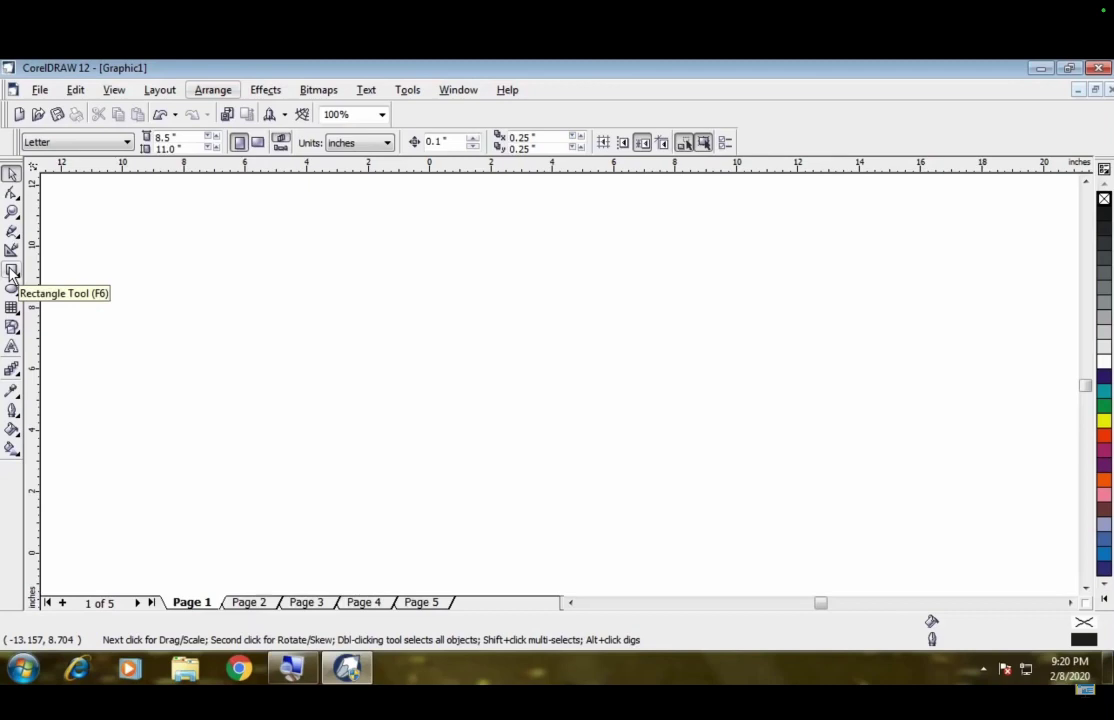
Step: Draw a rectangle about 10.3 by 7.0 inches in the middle of the drawing area, and delete it
{"action": "left_click", "coordinate": [11, 270]}
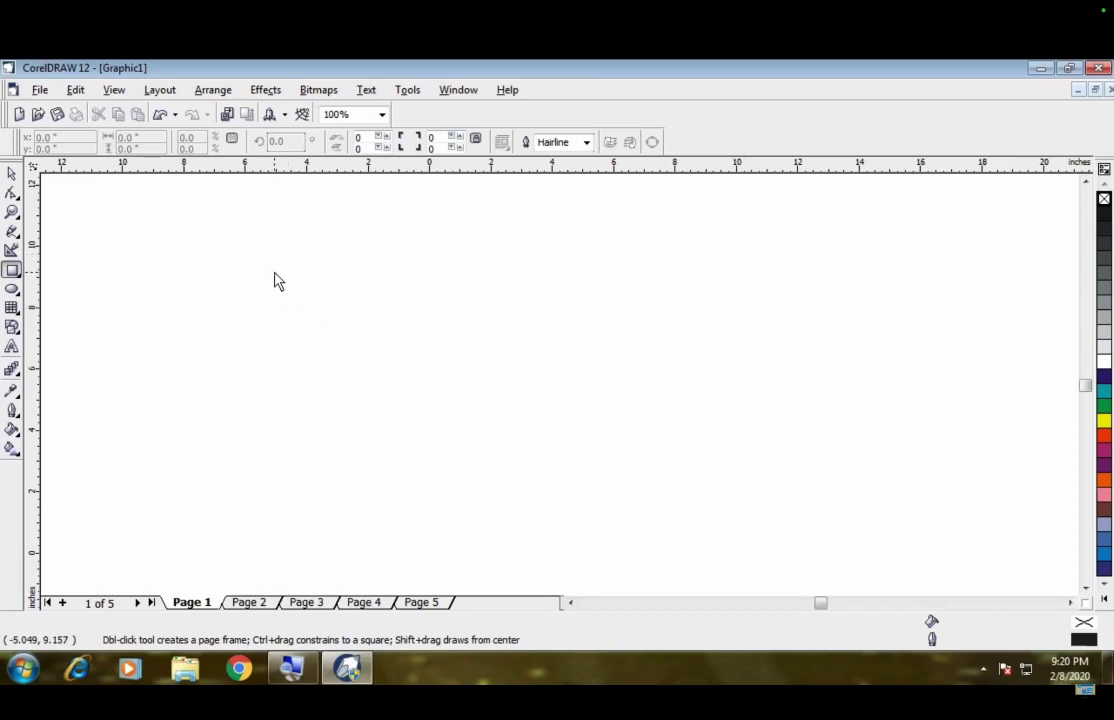
{"action": "left_click_drag", "start_coordinate": [271, 268], "coordinate": [586, 484]}
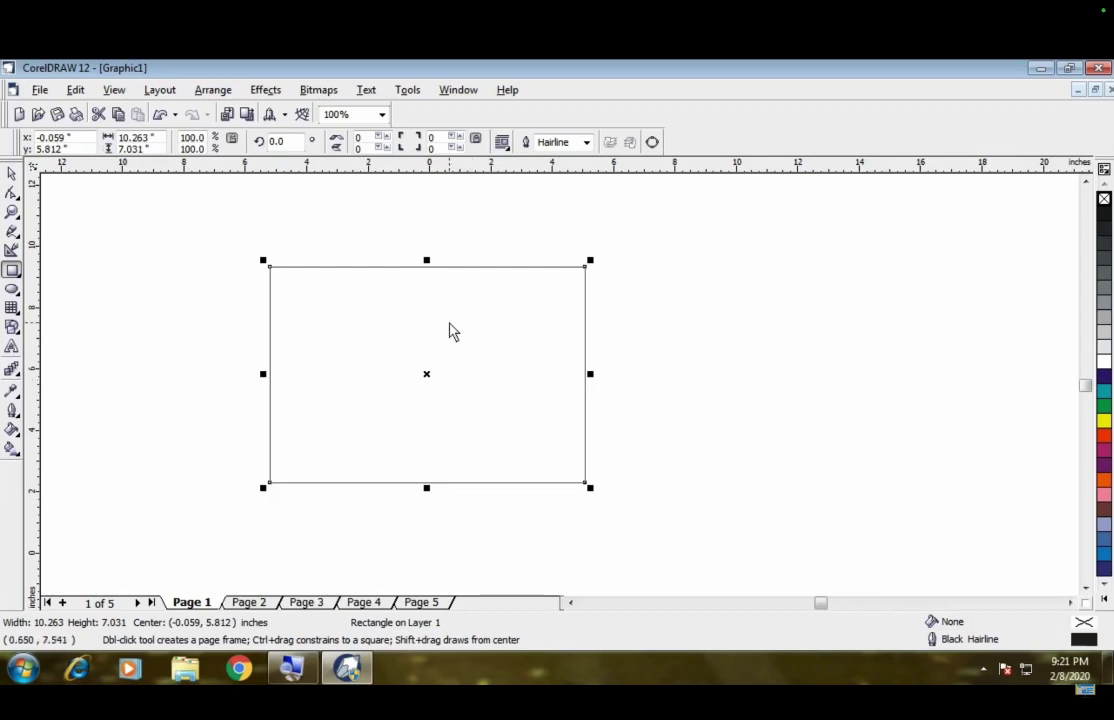
{"action": "key", "text": "Delete"}
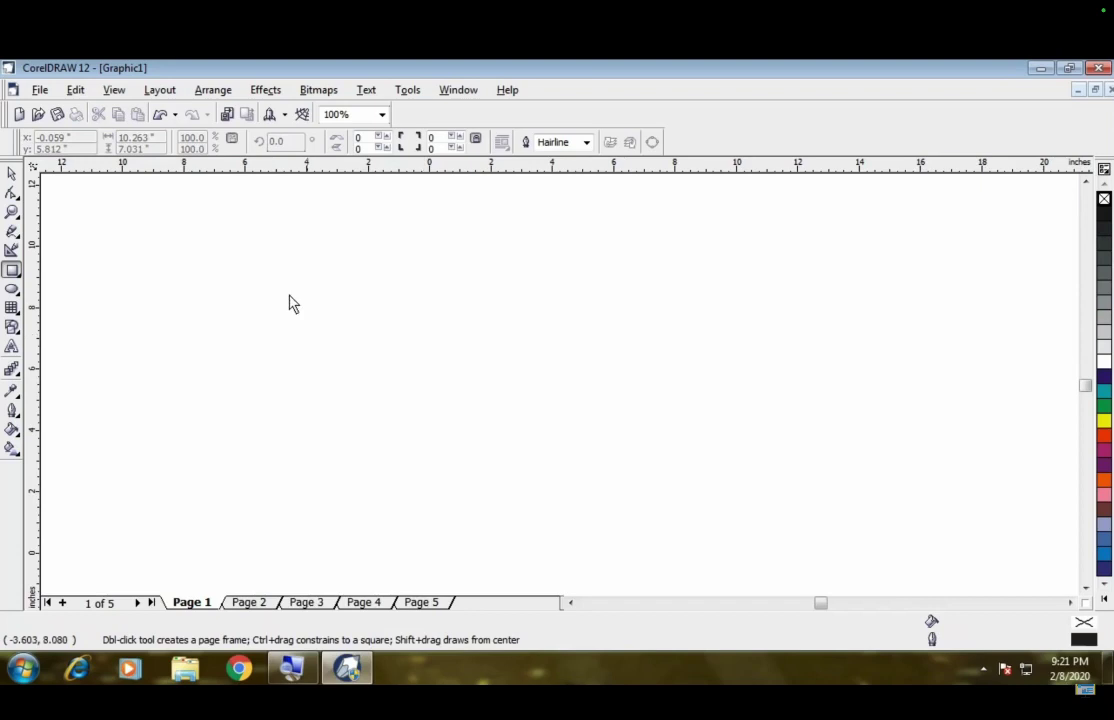
Step: Draw a wider rectangle about 15.6 by 6.5 inches in the drawing area, and delete it
{"action": "left_click_drag", "start_coordinate": [212, 243], "coordinate": [677, 452]}
{"action": "key", "text": "Delete"}
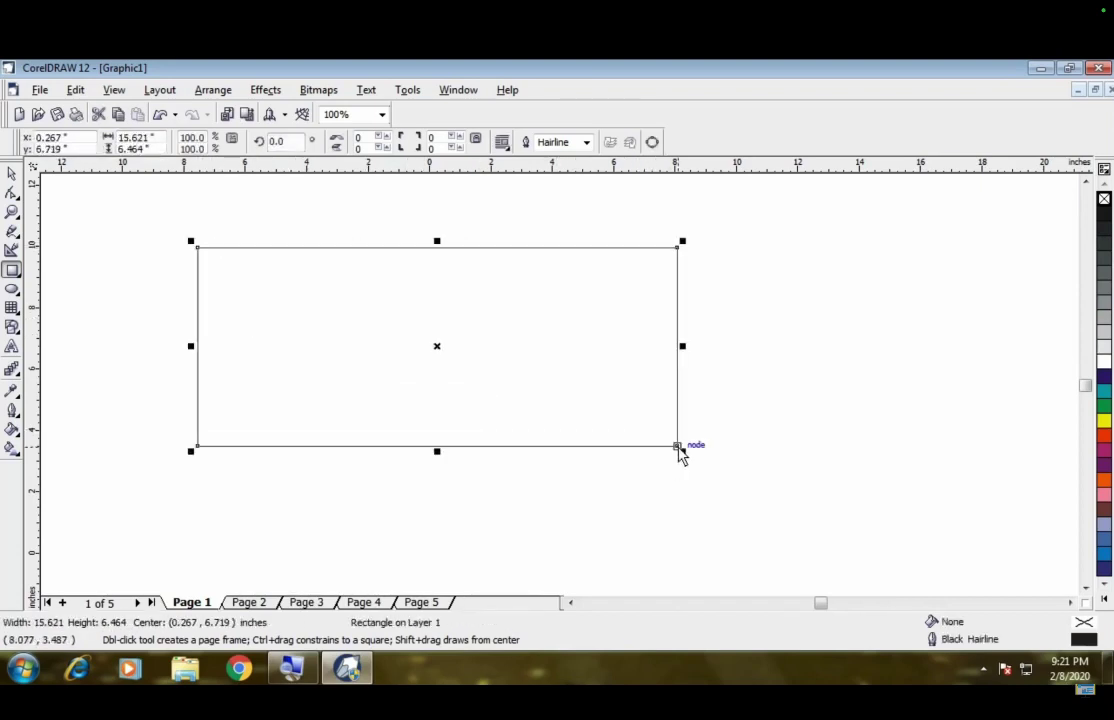
{"action": "key", "text": "Delete"}
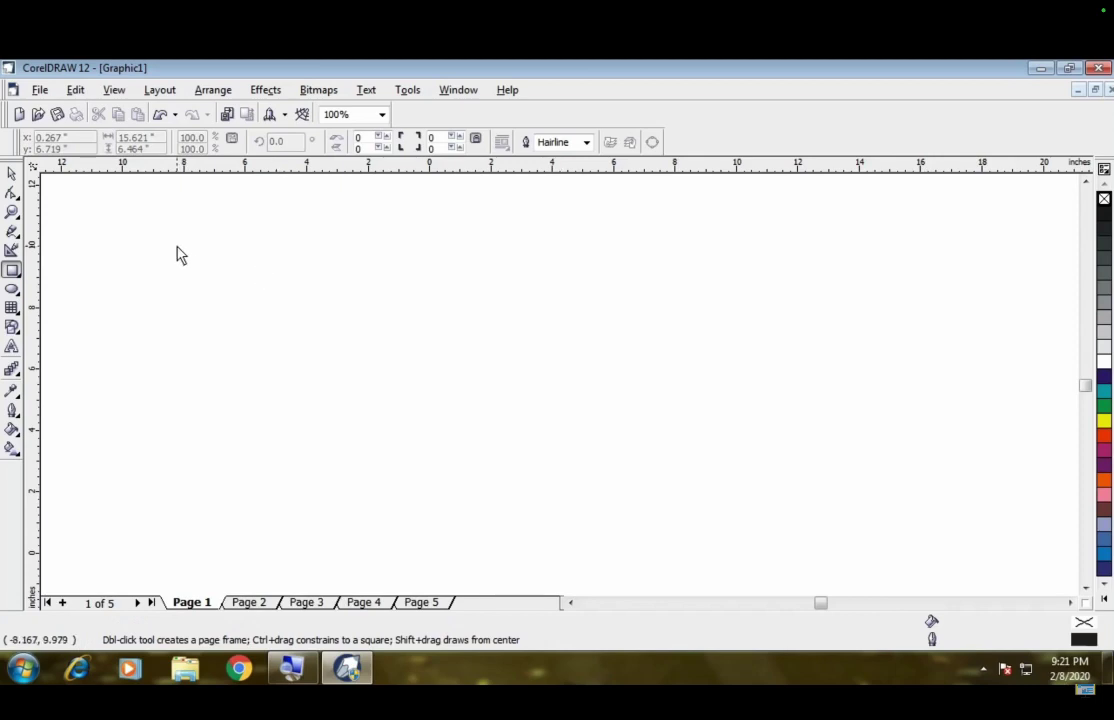
Step: Draw a rectangle about 15.1 by 7.2 inches in the empty drawing area
{"action": "left_click_drag", "start_coordinate": [178, 241], "coordinate": [643, 468]}
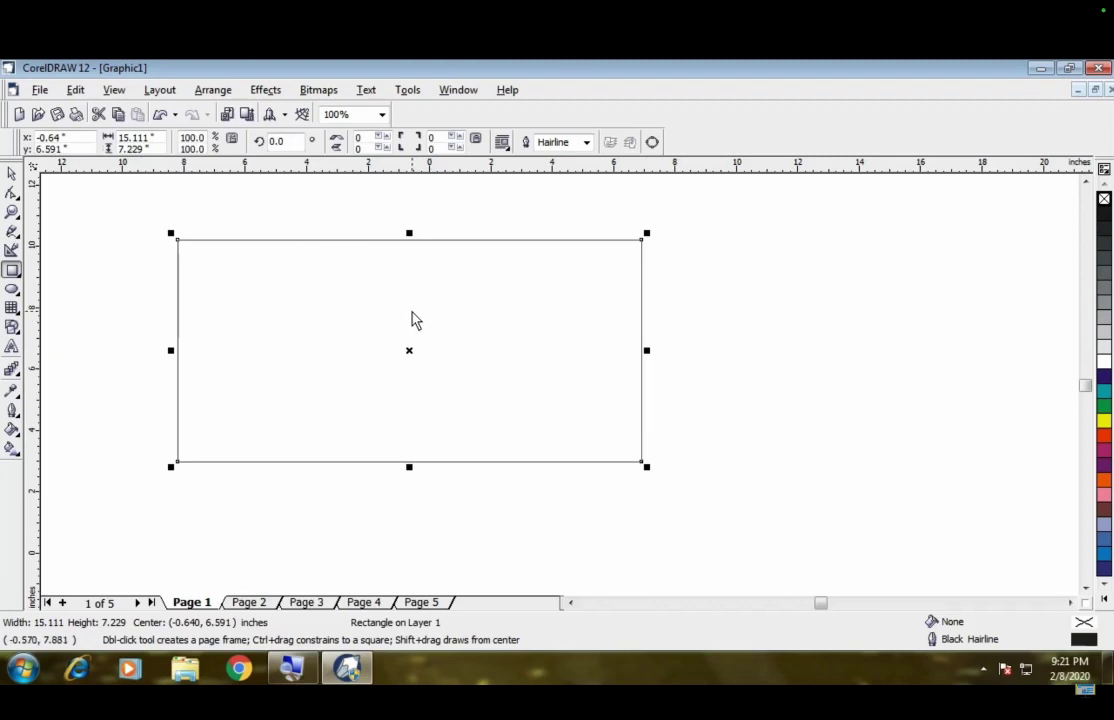
Step: Draw a second rectangle about 7.7 by 5.0 inches beside the large one, and move it slightly down and to the left
{"action": "left_click", "coordinate": [10, 174]}
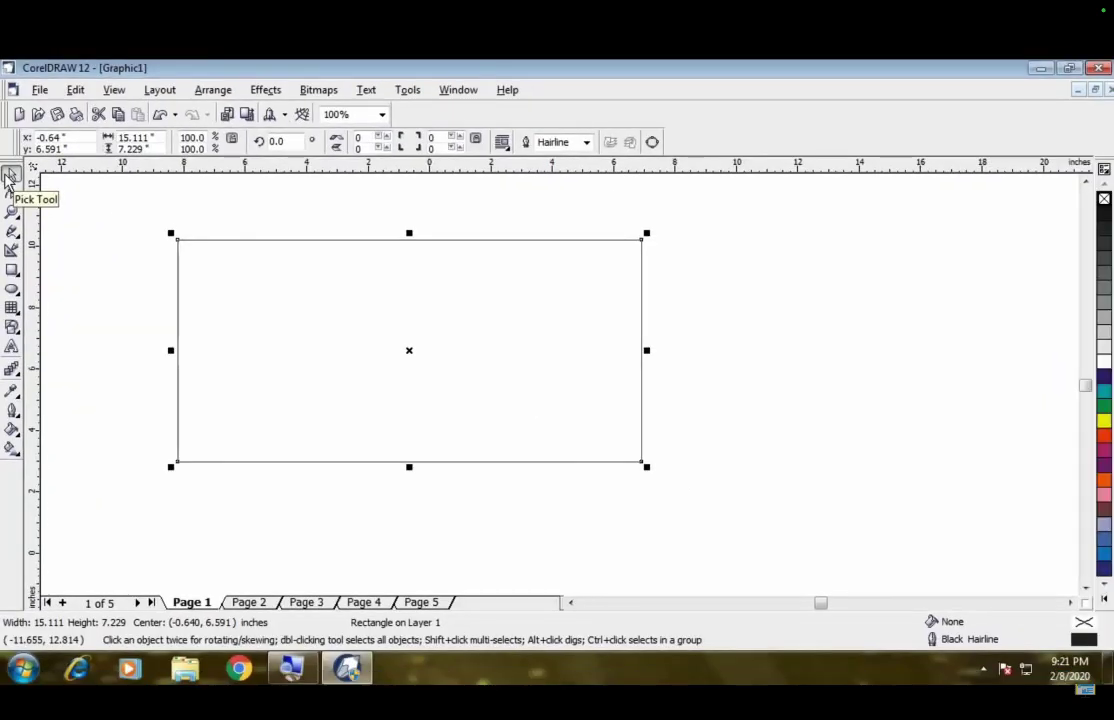
{"action": "left_click", "coordinate": [12, 270]}
{"action": "left_click_drag", "start_coordinate": [749, 262], "coordinate": [983, 414]}
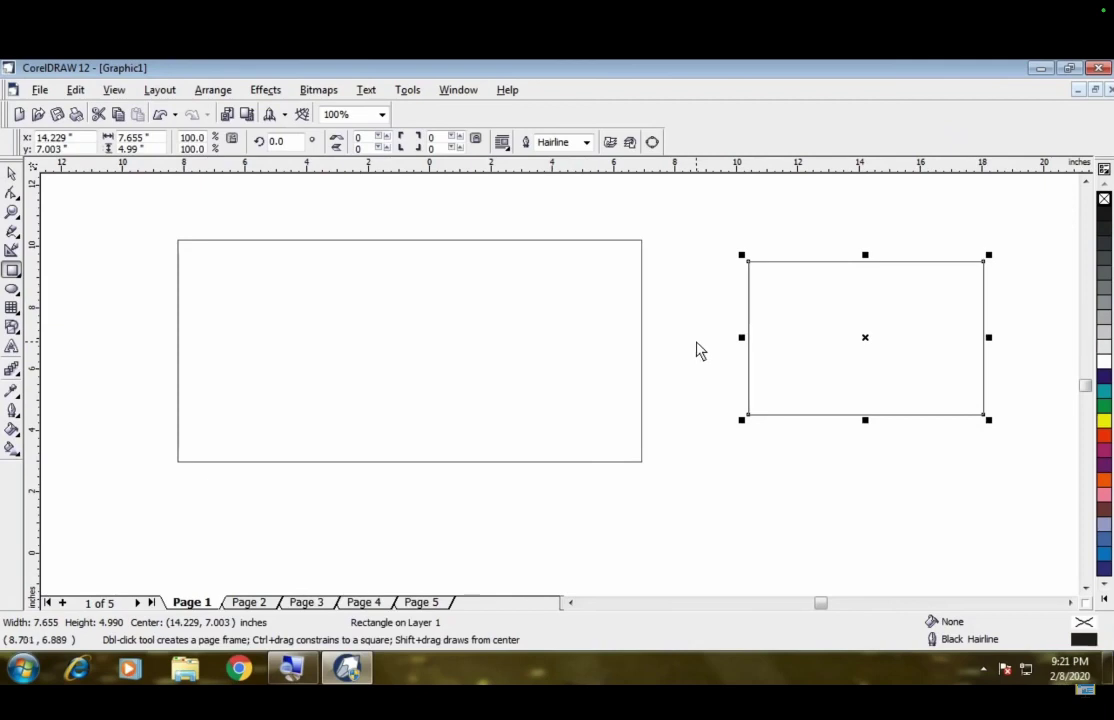
{"action": "key", "text": "space"}
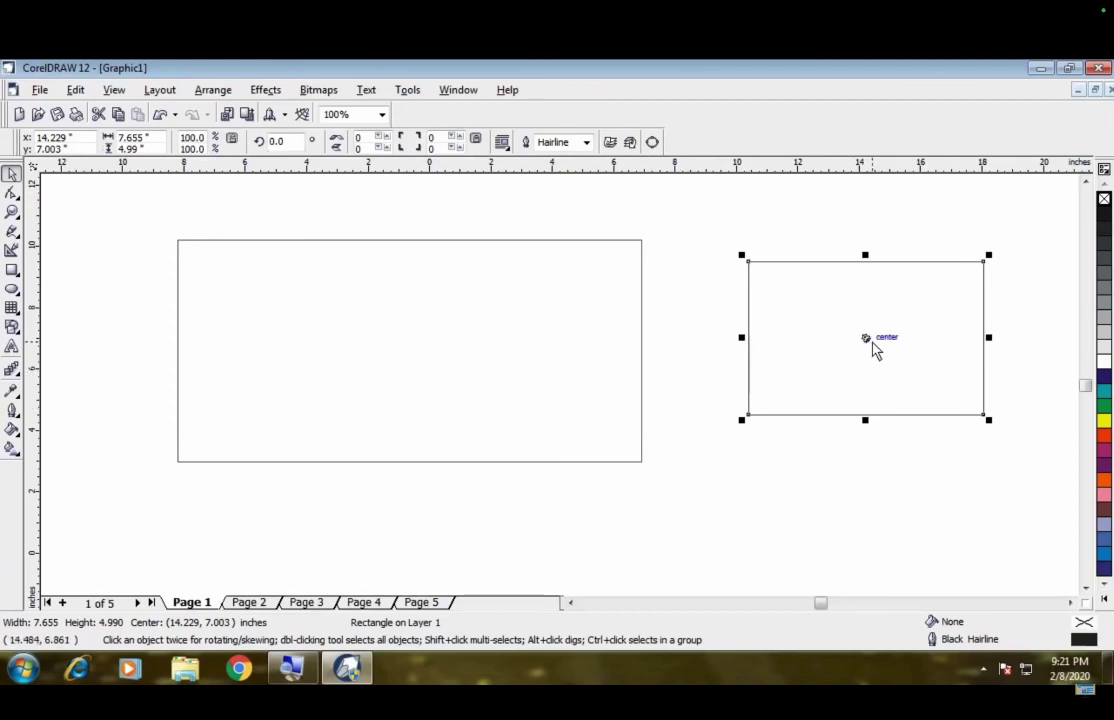
{"action": "left_click_drag", "start_coordinate": [879, 367], "coordinate": [849, 398]}
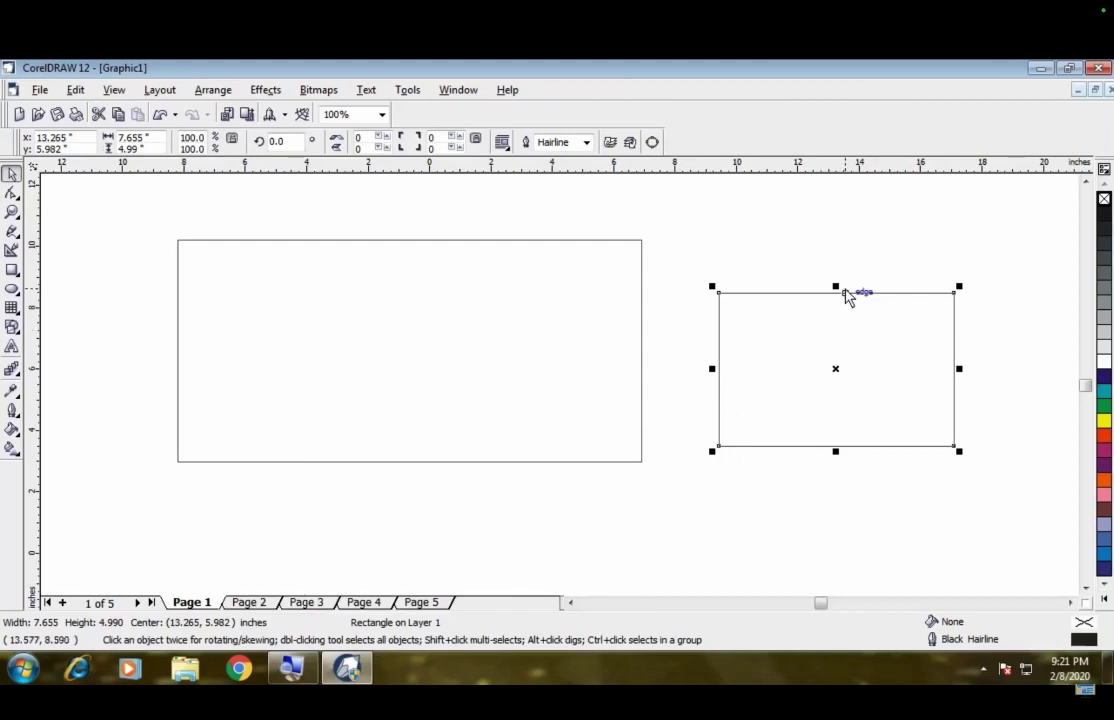
Step: Stretch the smaller rectangle outward on all four sides to about 9.7 by 7.5 inches
{"action": "left_click_drag", "start_coordinate": [839, 289], "coordinate": [838, 252]}
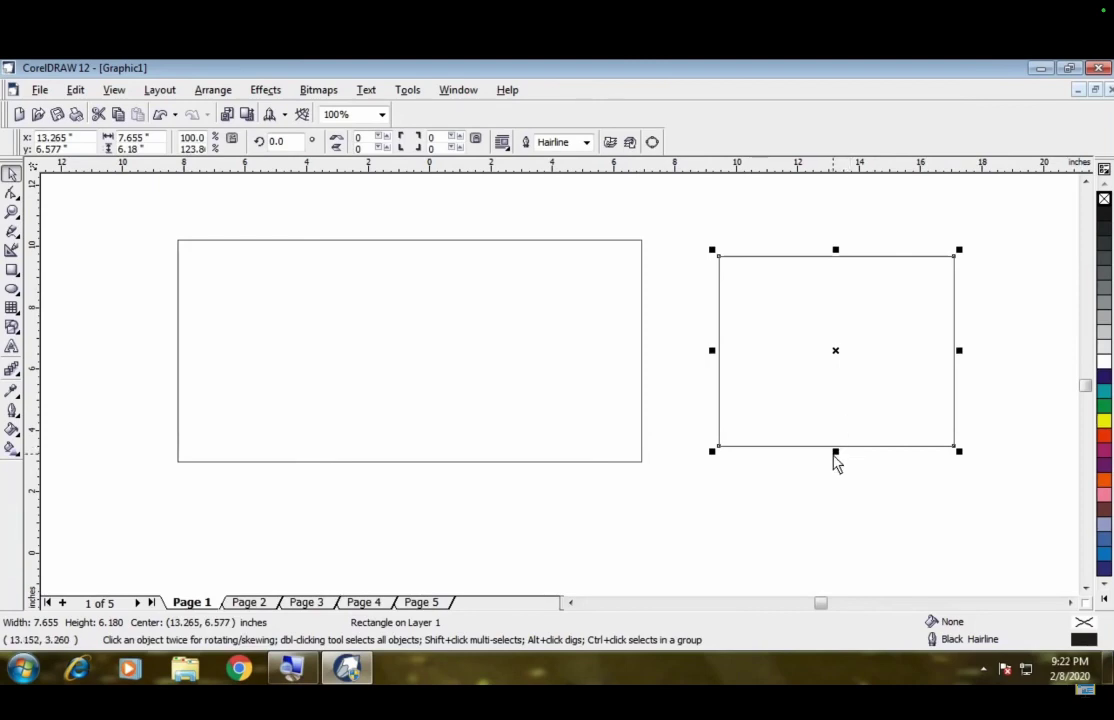
{"action": "left_click_drag", "start_coordinate": [835, 455], "coordinate": [836, 494]}
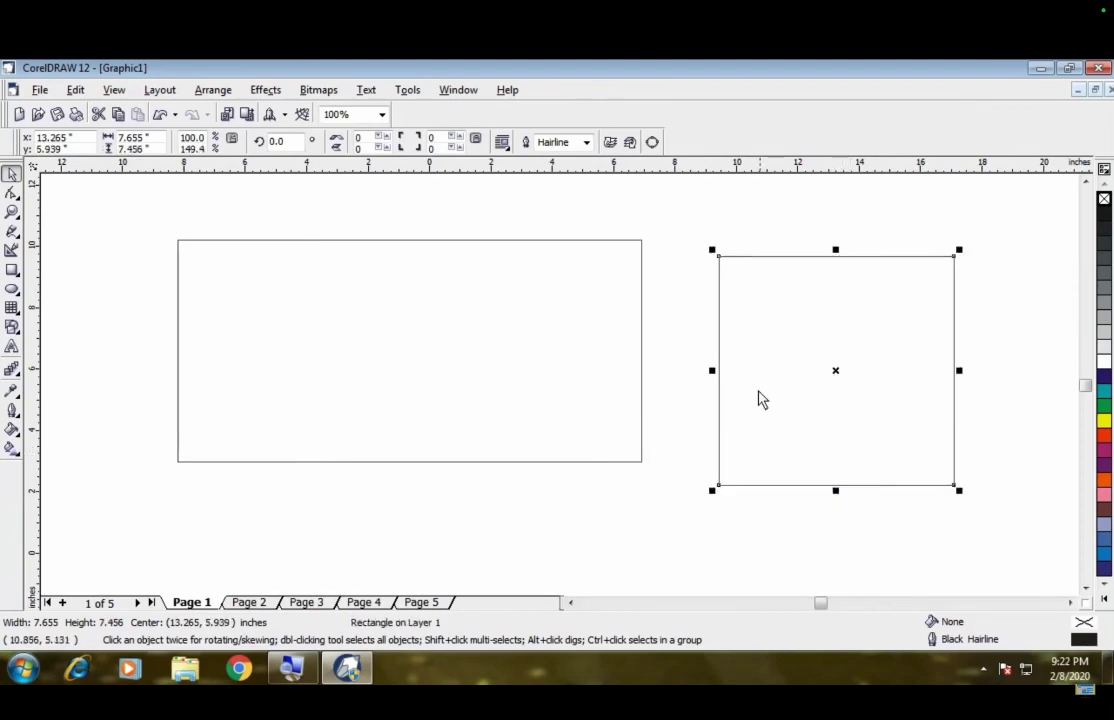
{"action": "left_click_drag", "start_coordinate": [712, 372], "coordinate": [680, 376]}
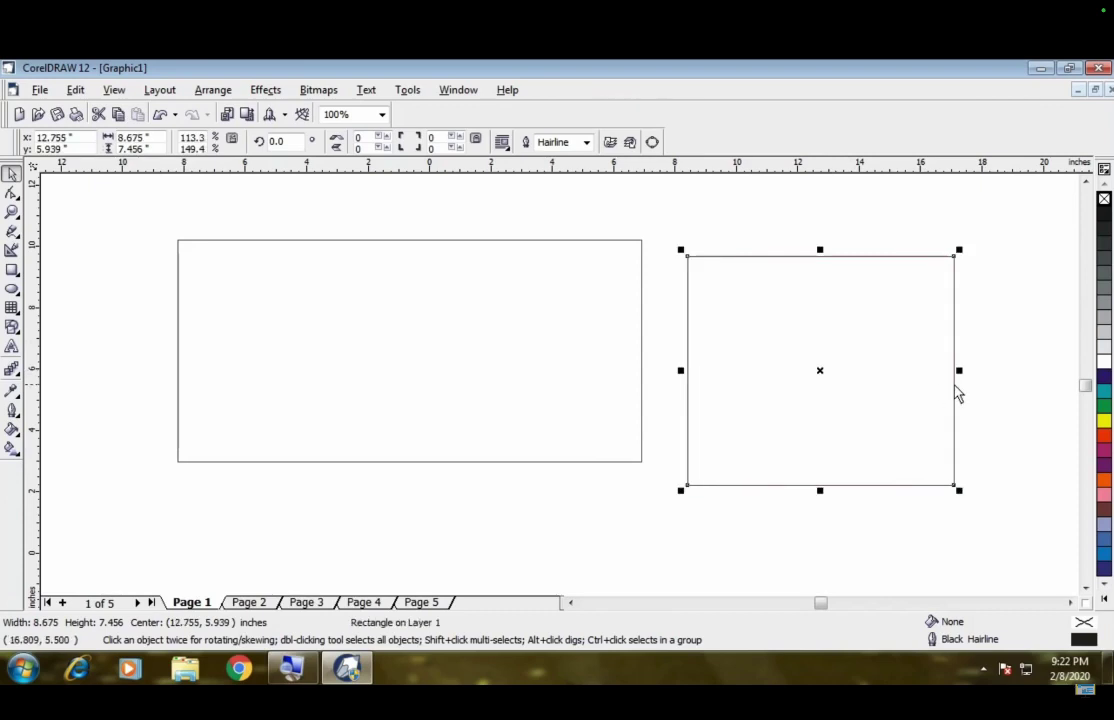
{"action": "left_click_drag", "start_coordinate": [959, 371], "coordinate": [990, 377]}
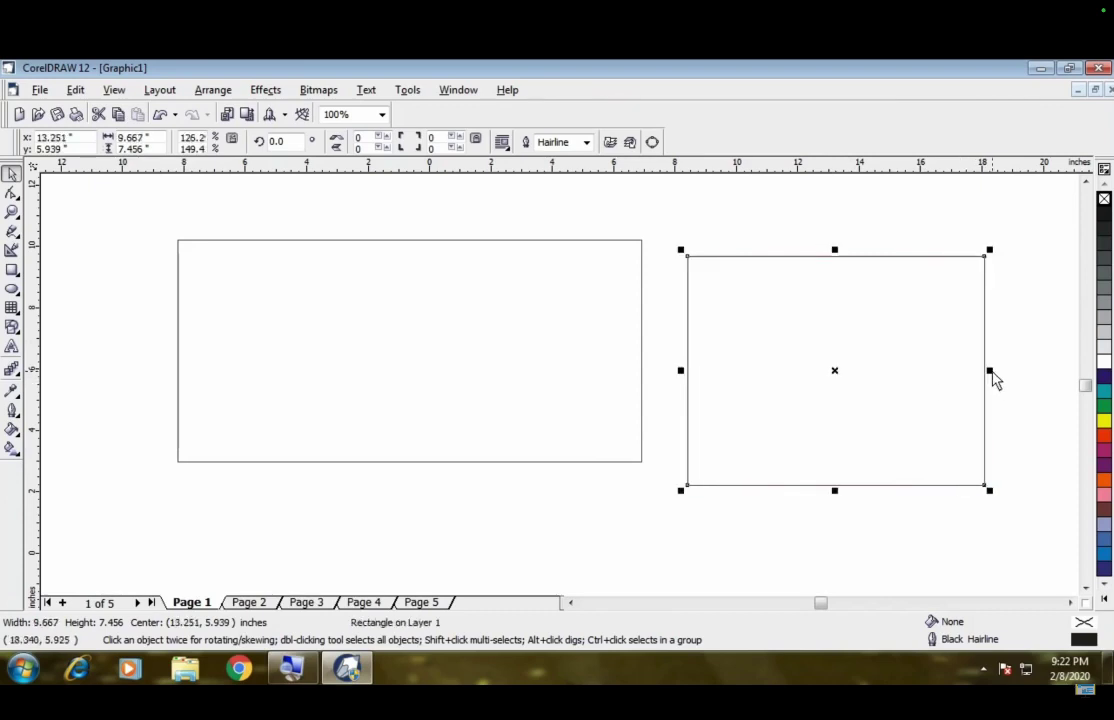
Step: Enlarge the large rectangle to about 16.6 by 9.0 inches and shift it slightly left and down
{"action": "left_click", "coordinate": [538, 320]}
{"action": "key", "text": "Tab"}
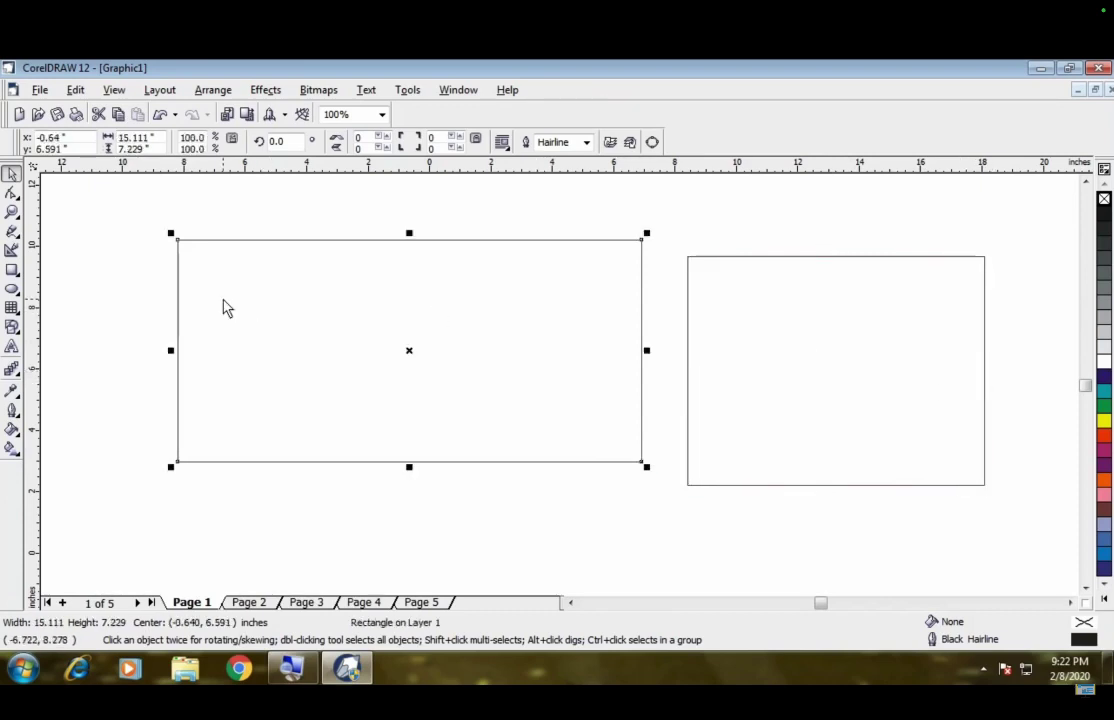
{"action": "left_click_drag", "start_coordinate": [176, 352], "coordinate": [129, 358]}
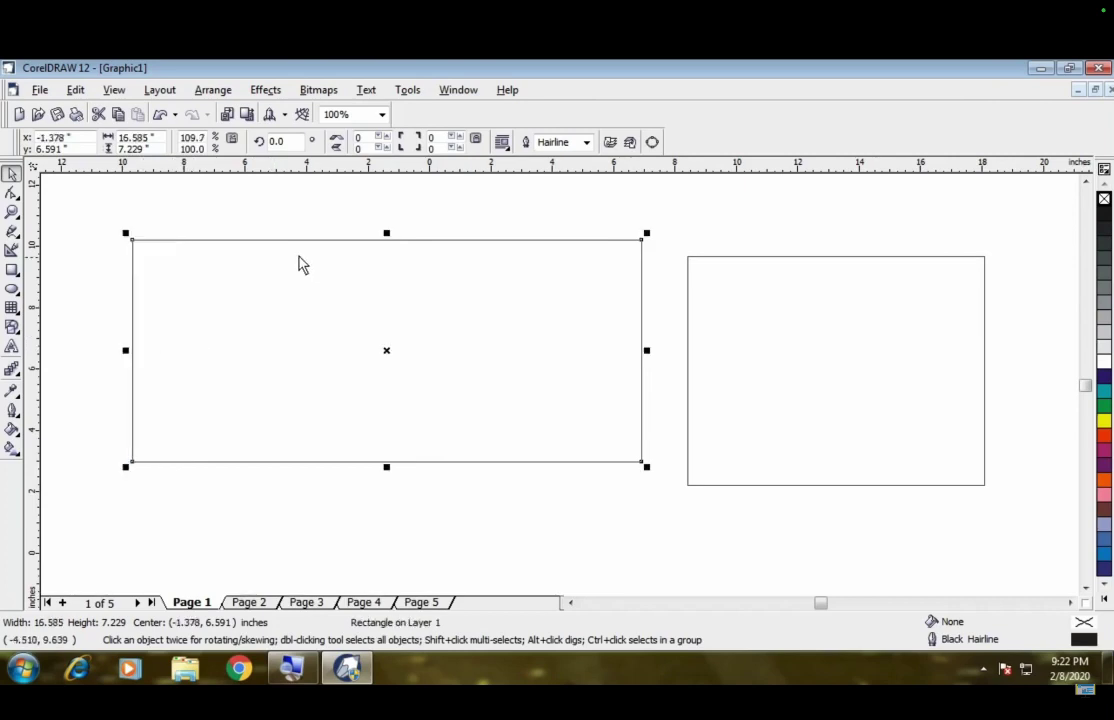
{"action": "left_click_drag", "start_coordinate": [387, 236], "coordinate": [388, 216]}
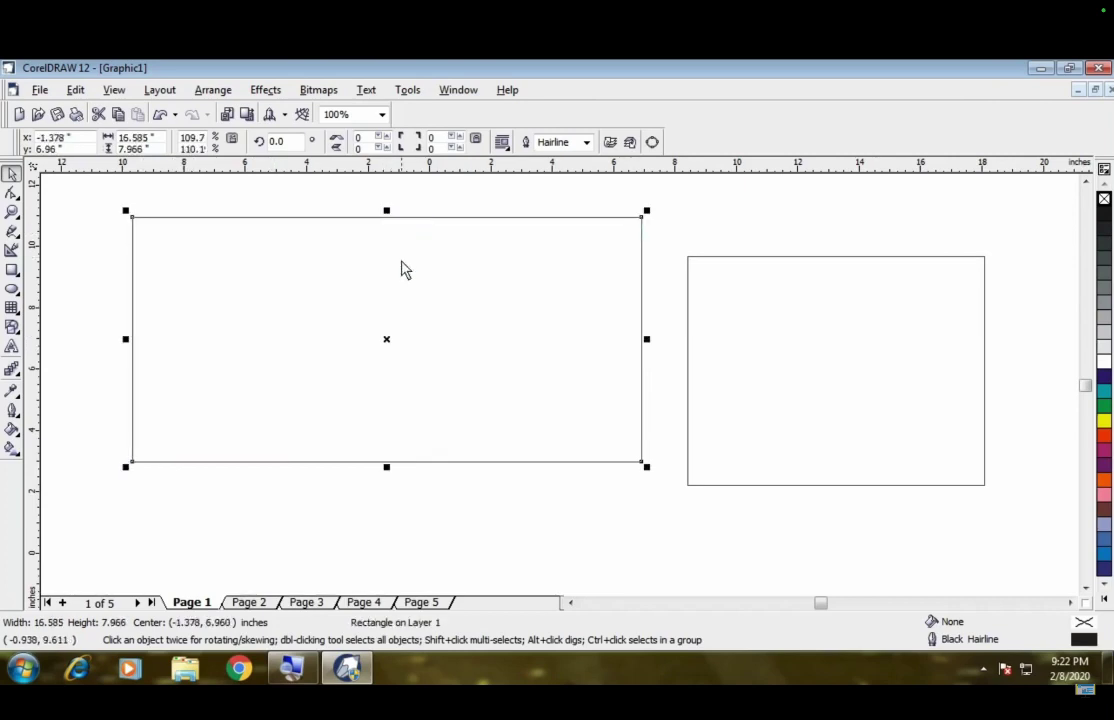
{"action": "left_click_drag", "start_coordinate": [386, 468], "coordinate": [386, 497]}
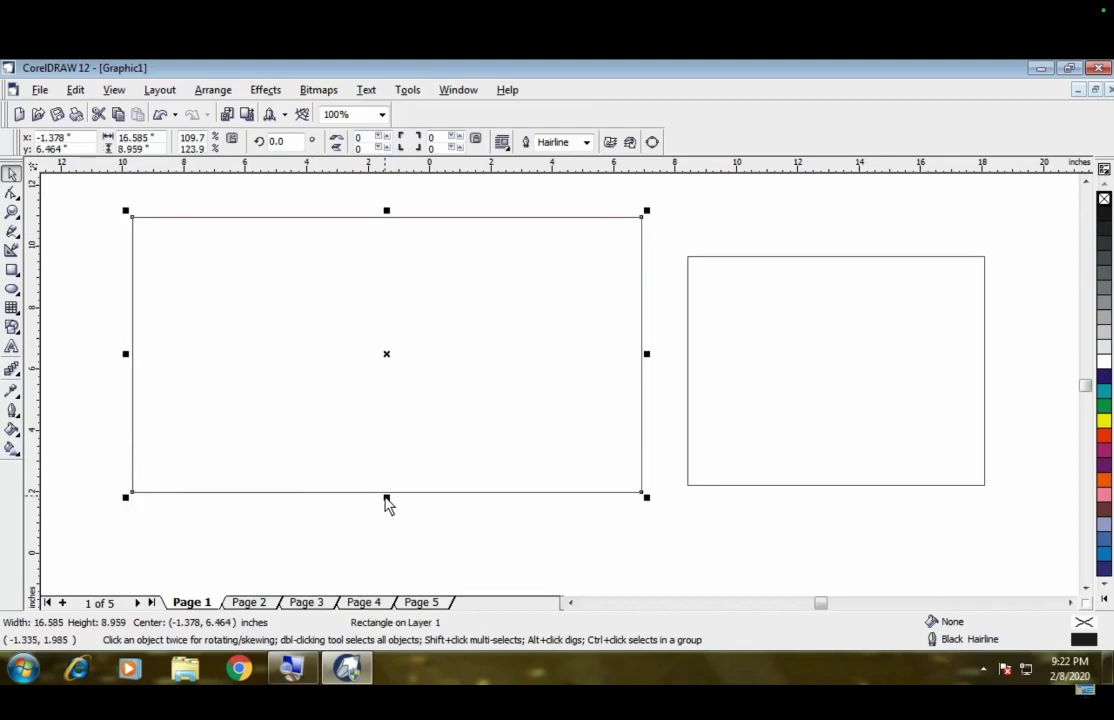
{"action": "left_click_drag", "start_coordinate": [440, 398], "coordinate": [424, 406]}
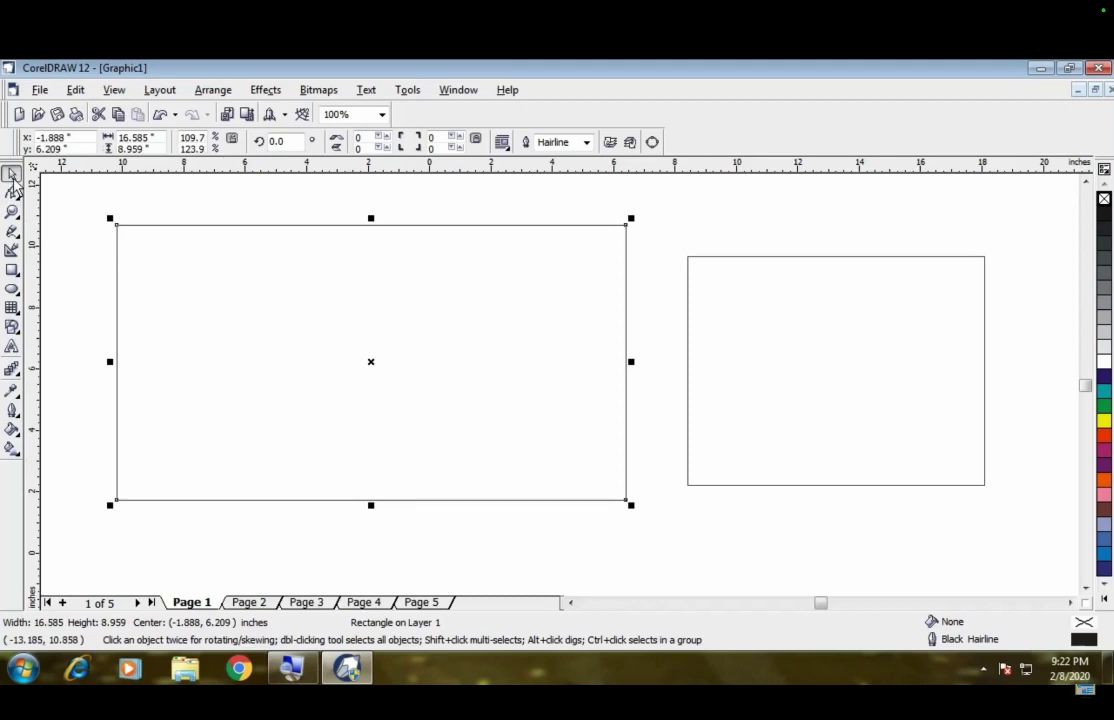
{"action": "left_click_drag", "start_coordinate": [450, 363], "coordinate": [439, 365]}
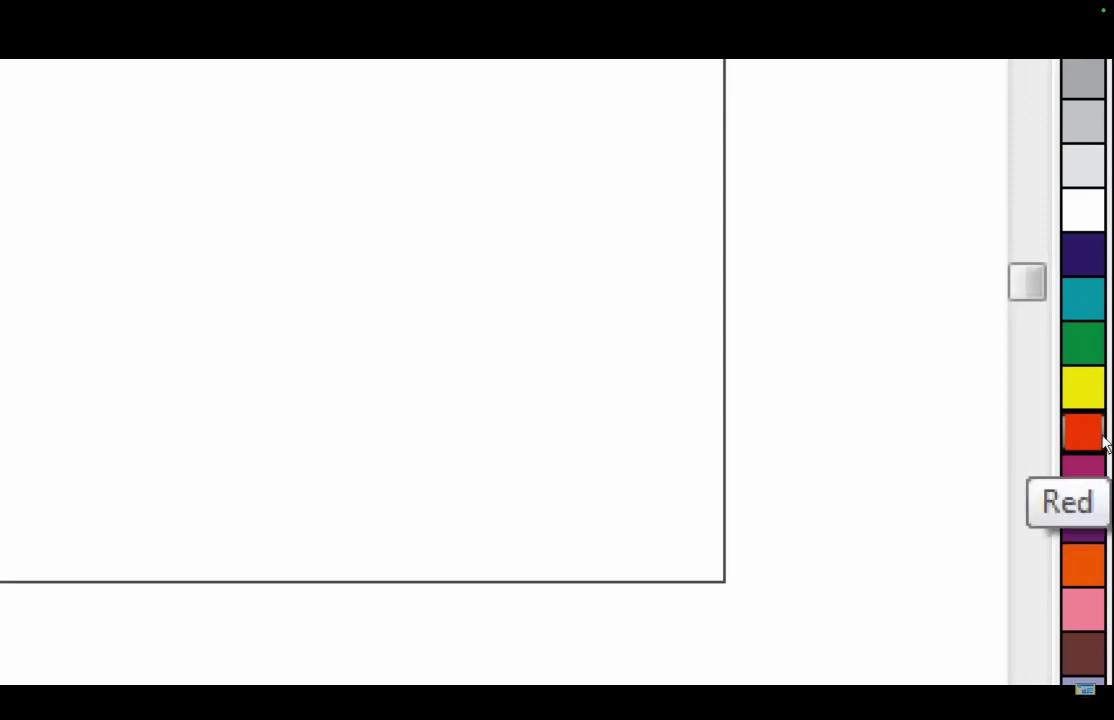
Step: Try red, green, cyan, blue, magenta and yellow outline colors on the large rectangle, finishing with red
{"action": "right_click", "coordinate": [1100, 436]}
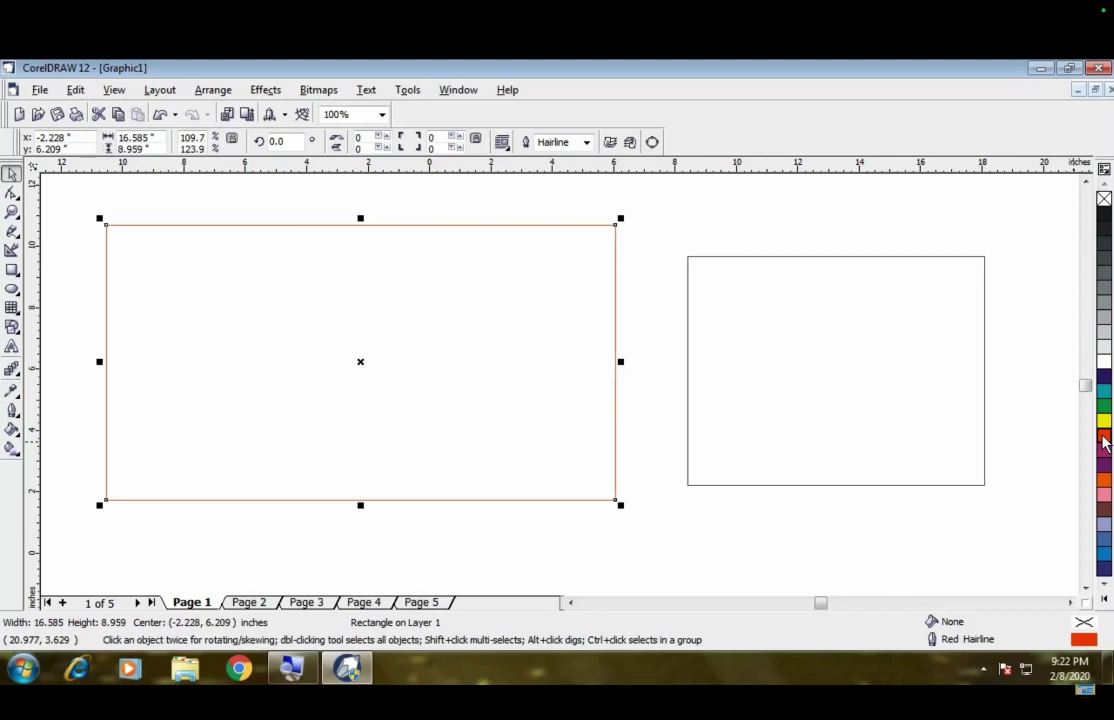
{"action": "right_click", "coordinate": [1103, 406]}
{"action": "right_click", "coordinate": [1103, 390]}
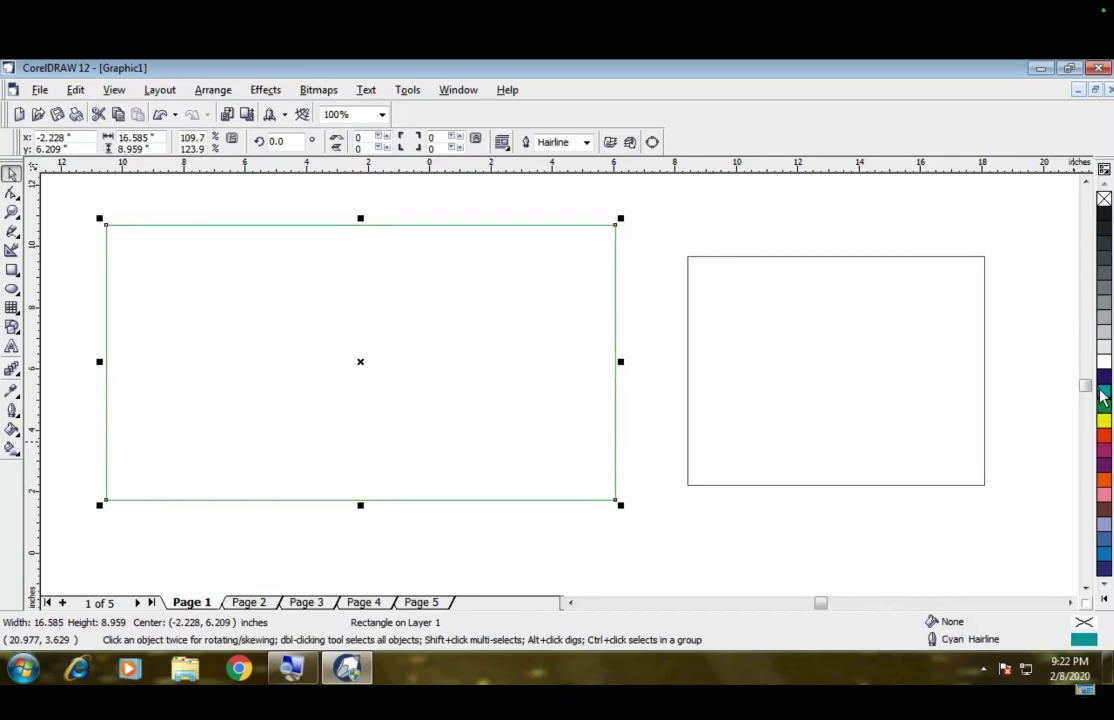
{"action": "right_click", "coordinate": [1105, 378]}
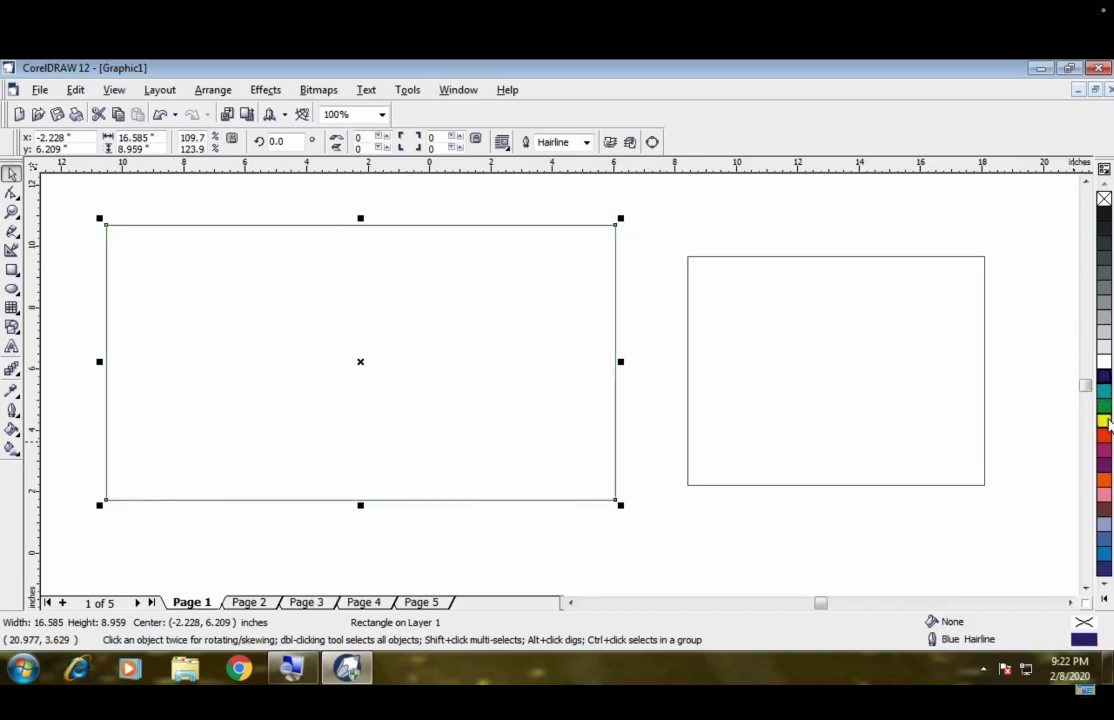
{"action": "right_click", "coordinate": [1104, 436]}
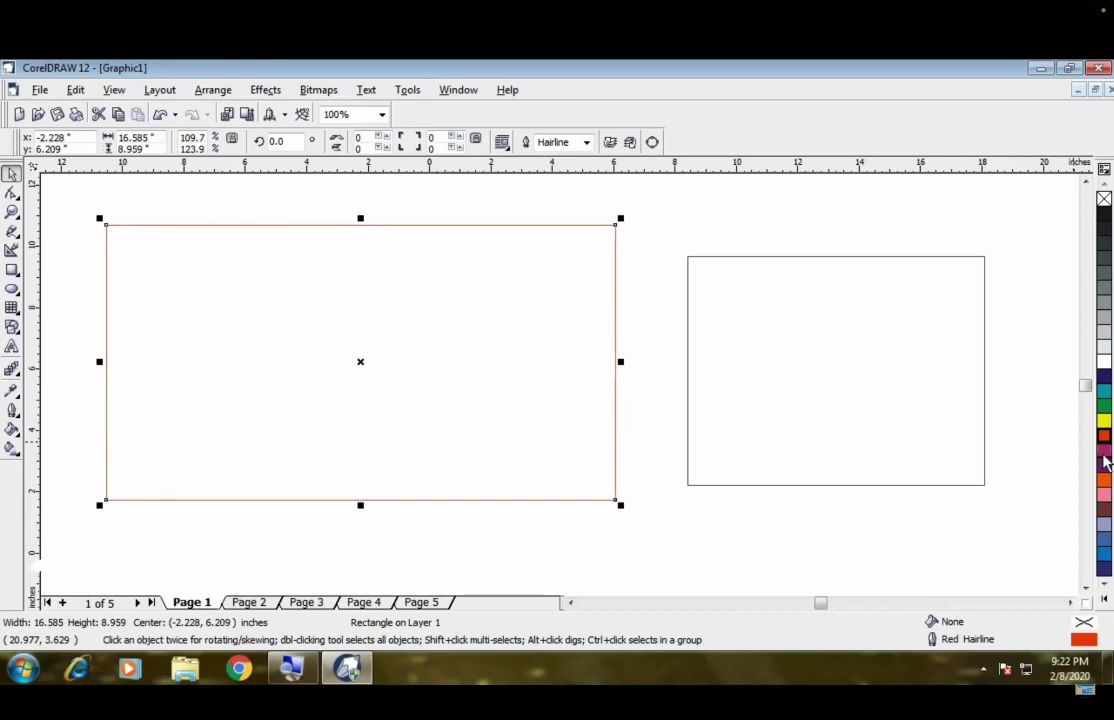
{"action": "right_click", "coordinate": [1105, 451]}
{"action": "right_click", "coordinate": [1105, 437]}
{"action": "right_click", "coordinate": [1105, 422]}
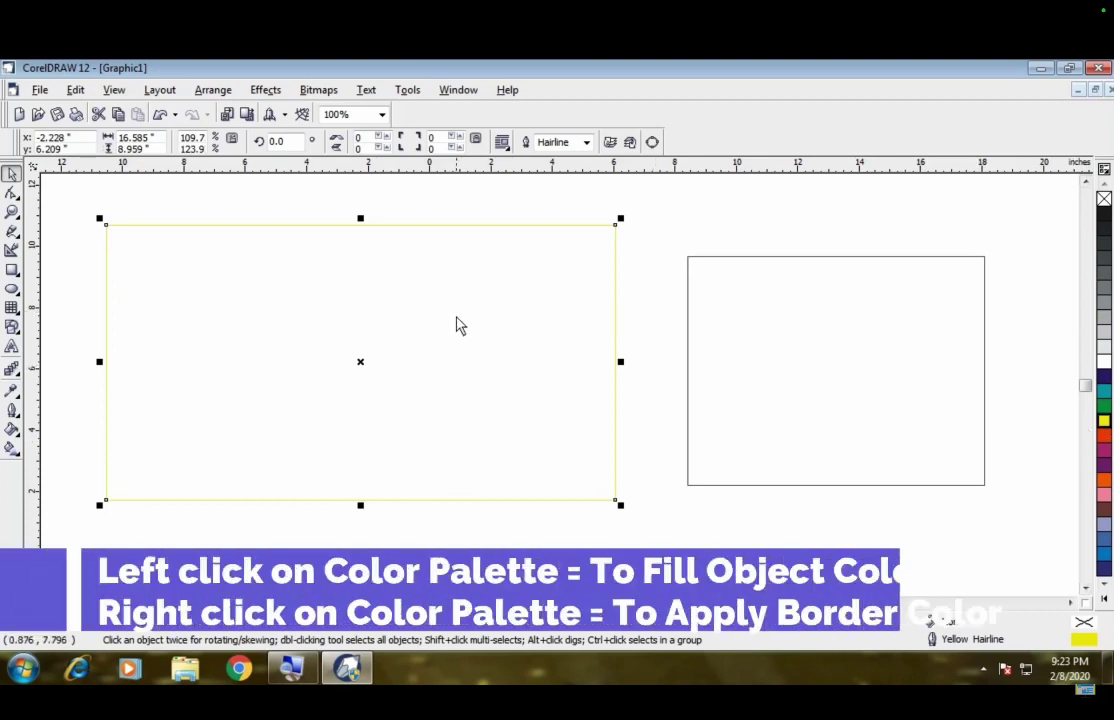
{"action": "right_click", "coordinate": [1105, 437]}
Step: Give the smaller rectangle a green outline and try cyan, blue, white and gray fills, finishing with dark gray
{"action": "left_click", "coordinate": [800, 373]}
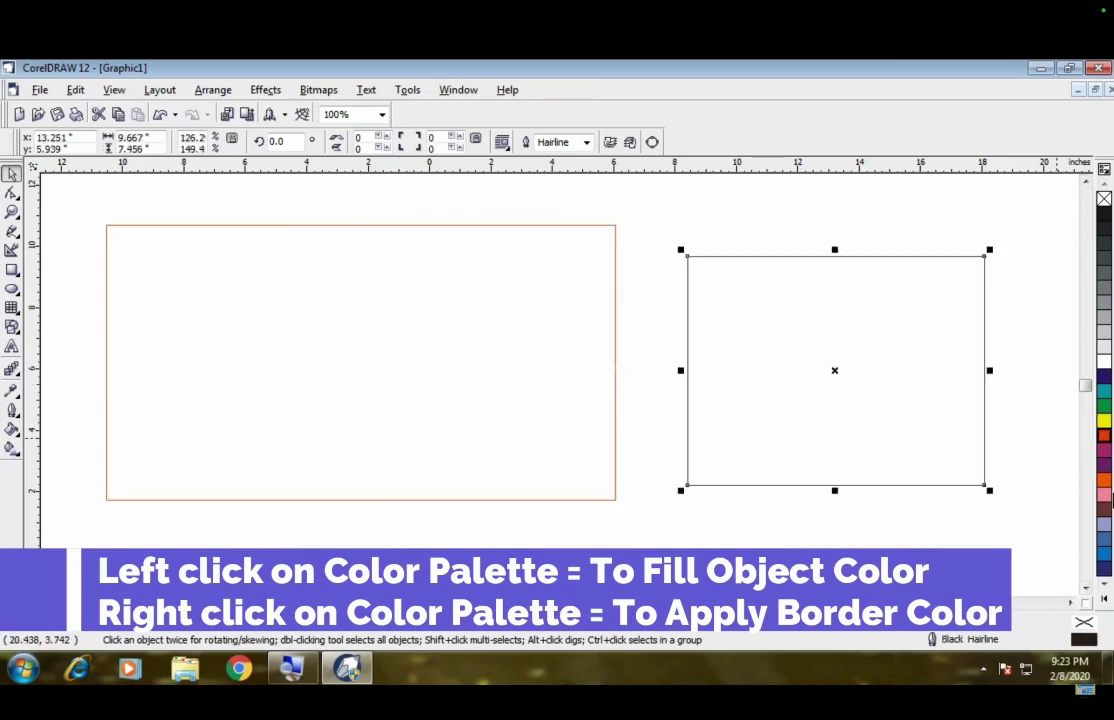
{"action": "right_click", "coordinate": [1104, 404]}
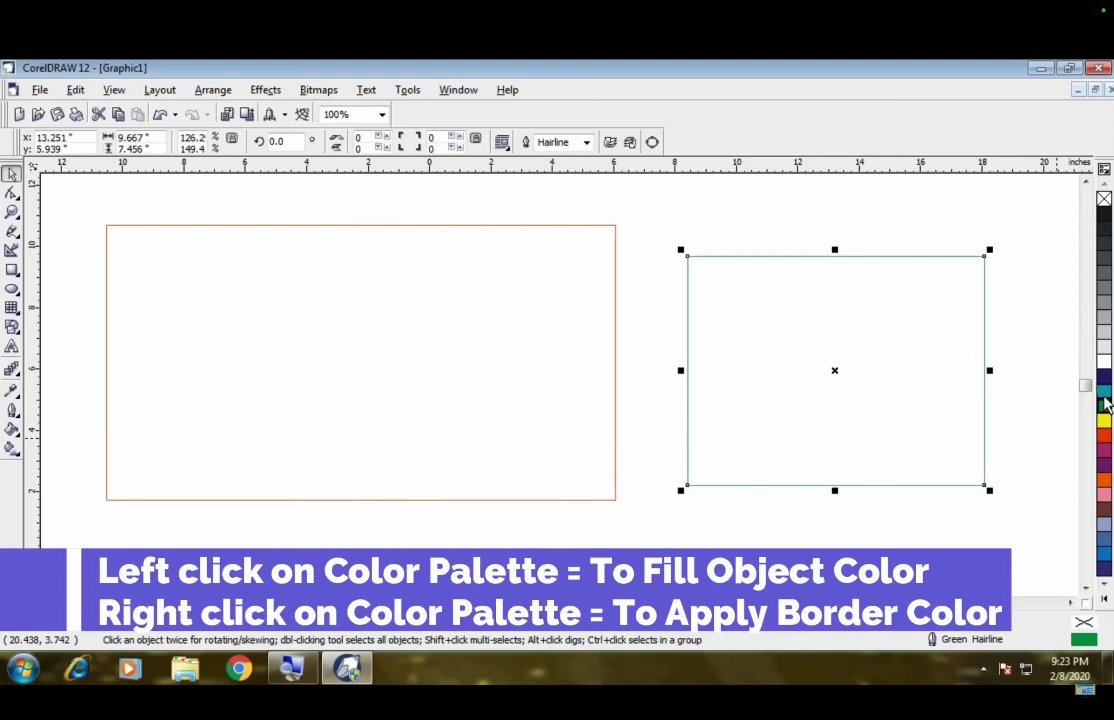
{"action": "left_click", "coordinate": [1105, 391]}
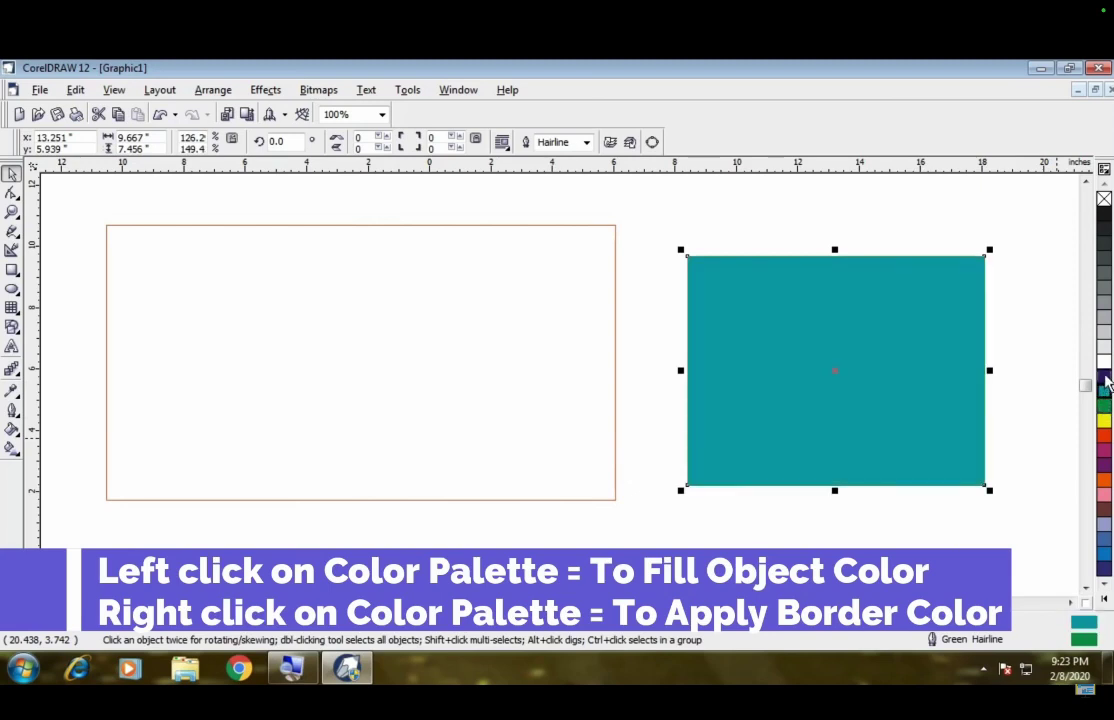
{"action": "left_click", "coordinate": [1105, 374]}
{"action": "left_click", "coordinate": [1105, 362]}
{"action": "left_click", "coordinate": [1105, 341]}
{"action": "left_click", "coordinate": [1105, 302]}
{"action": "left_click", "coordinate": [1105, 284]}
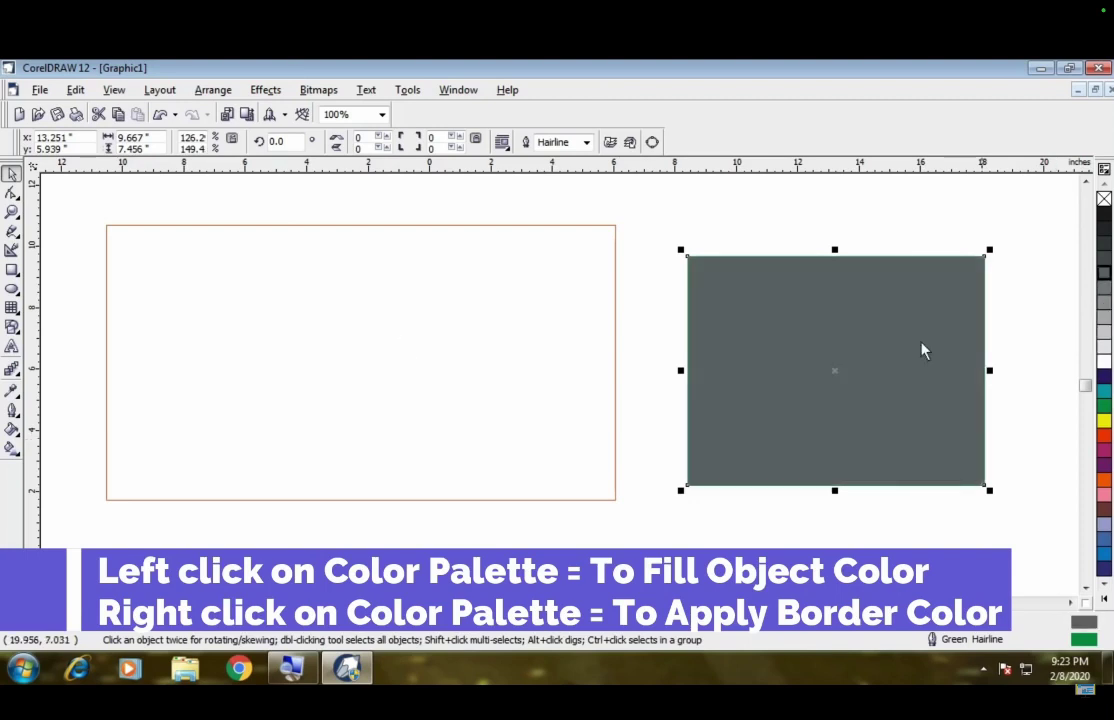
Step: Try several fill colors on the large rectangle, including pink, magenta, red, green and cyan, finishing with blue
{"action": "left_click", "coordinate": [349, 352]}
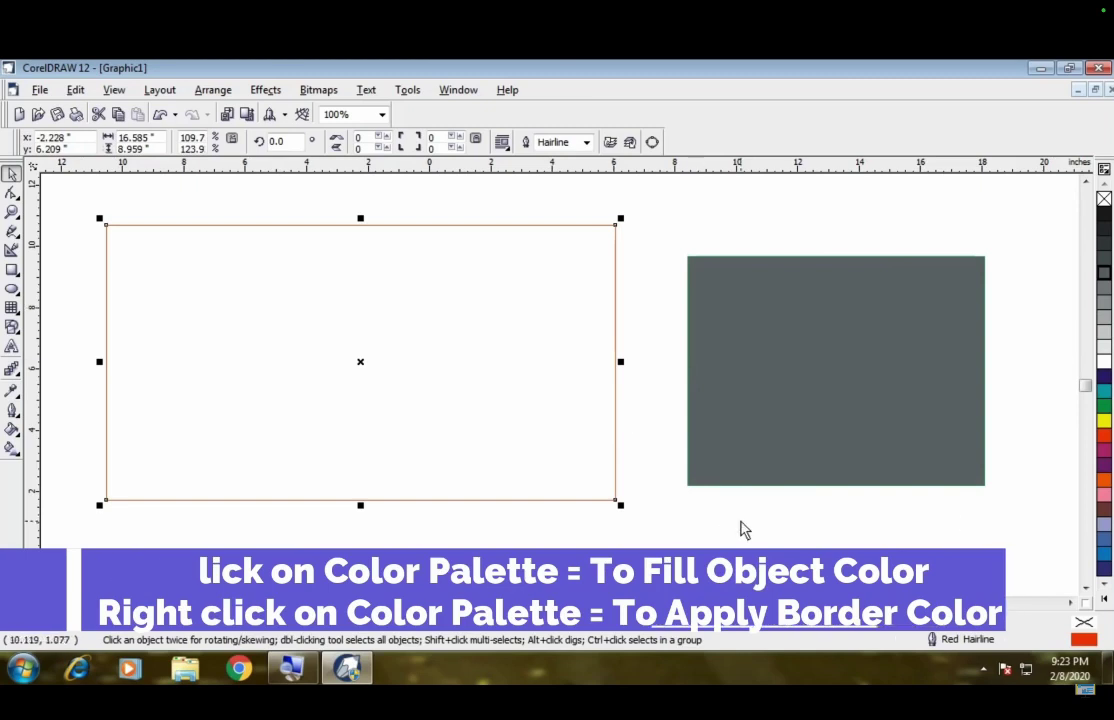
{"action": "left_click", "coordinate": [1104, 543]}
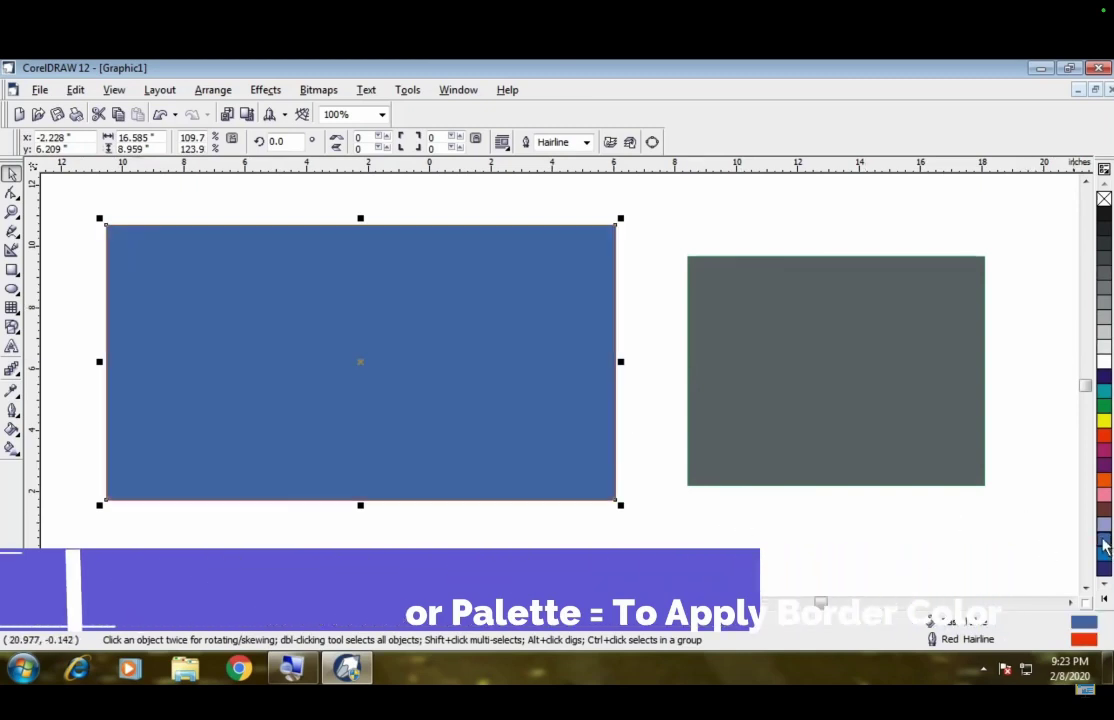
{"action": "left_click", "coordinate": [1104, 512]}
{"action": "left_click", "coordinate": [1104, 495]}
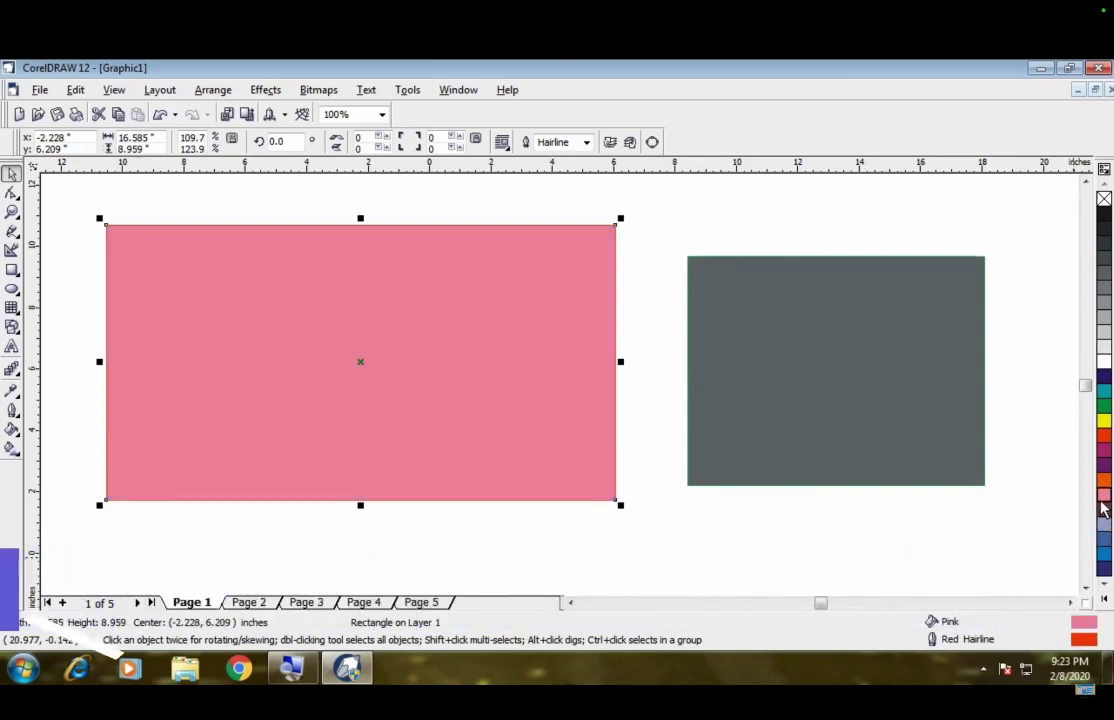
{"action": "left_click", "coordinate": [1104, 479]}
{"action": "left_click", "coordinate": [1104, 450]}
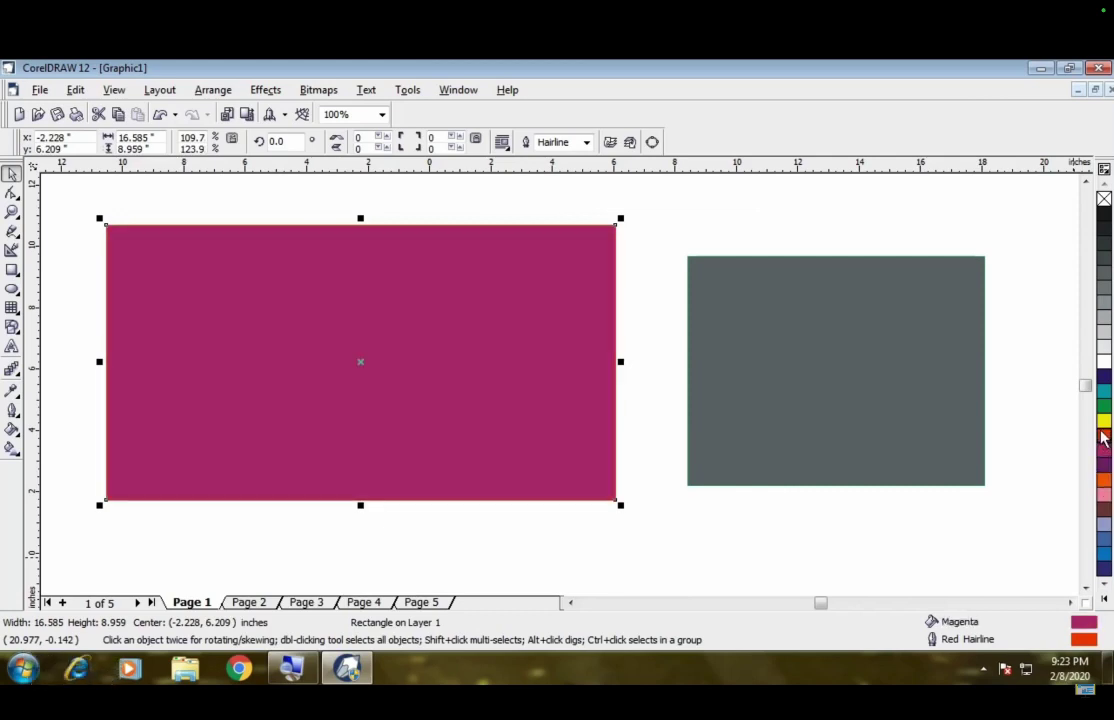
{"action": "left_click", "coordinate": [1104, 435]}
{"action": "left_click", "coordinate": [1104, 400]}
{"action": "left_click", "coordinate": [1104, 389]}
{"action": "left_click", "coordinate": [1104, 376]}
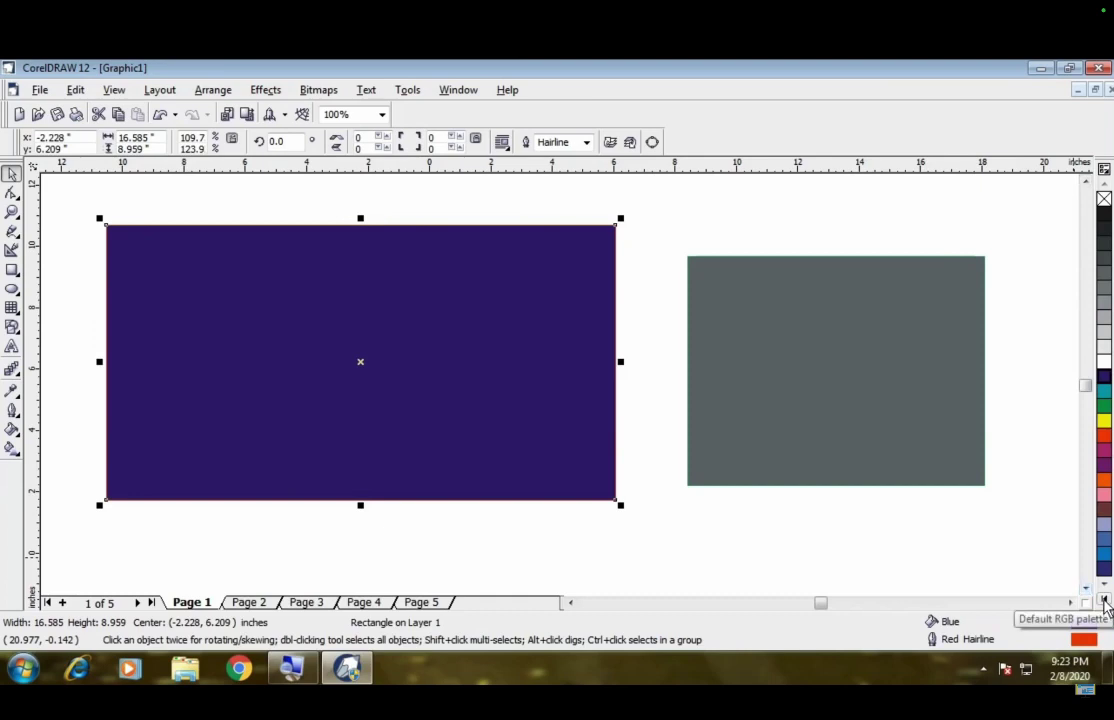
Step: Expand the full color palette and try more fills on the large rectangle, such as Neon Red and Faded Pink, finishing with Spring Green
{"action": "left_click", "coordinate": [1105, 600]}
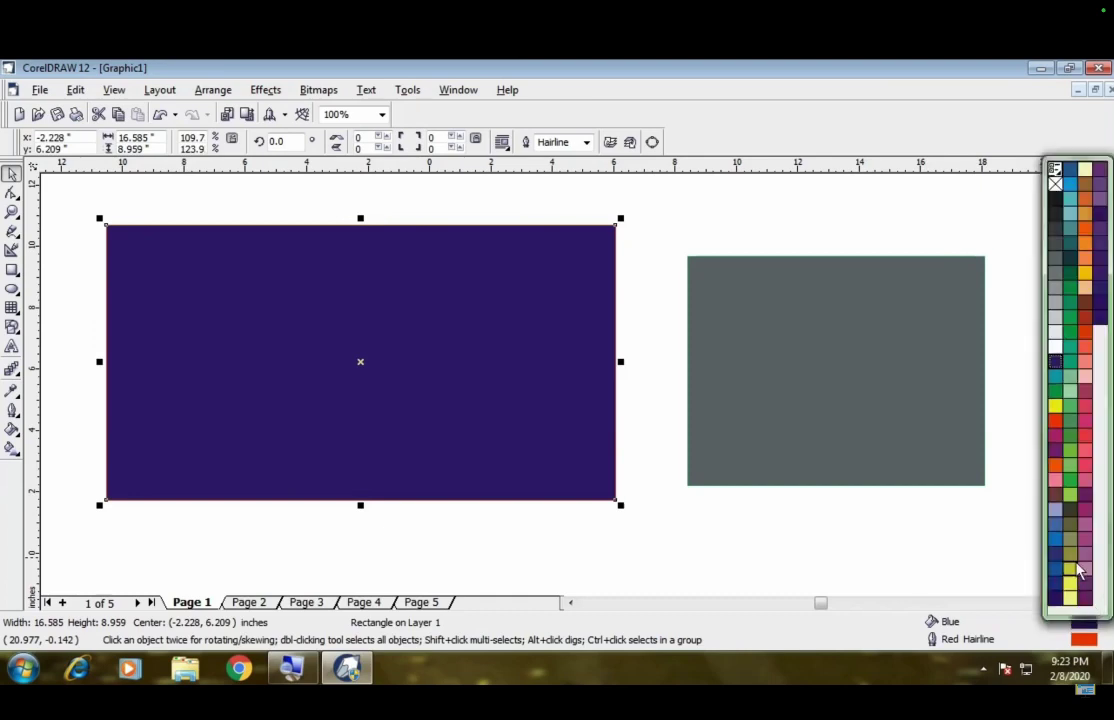
{"action": "left_click", "coordinate": [1076, 570]}
{"action": "left_click", "coordinate": [1078, 520]}
{"action": "left_click", "coordinate": [1085, 495]}
{"action": "left_click", "coordinate": [1085, 440]}
{"action": "left_click", "coordinate": [1085, 410]}
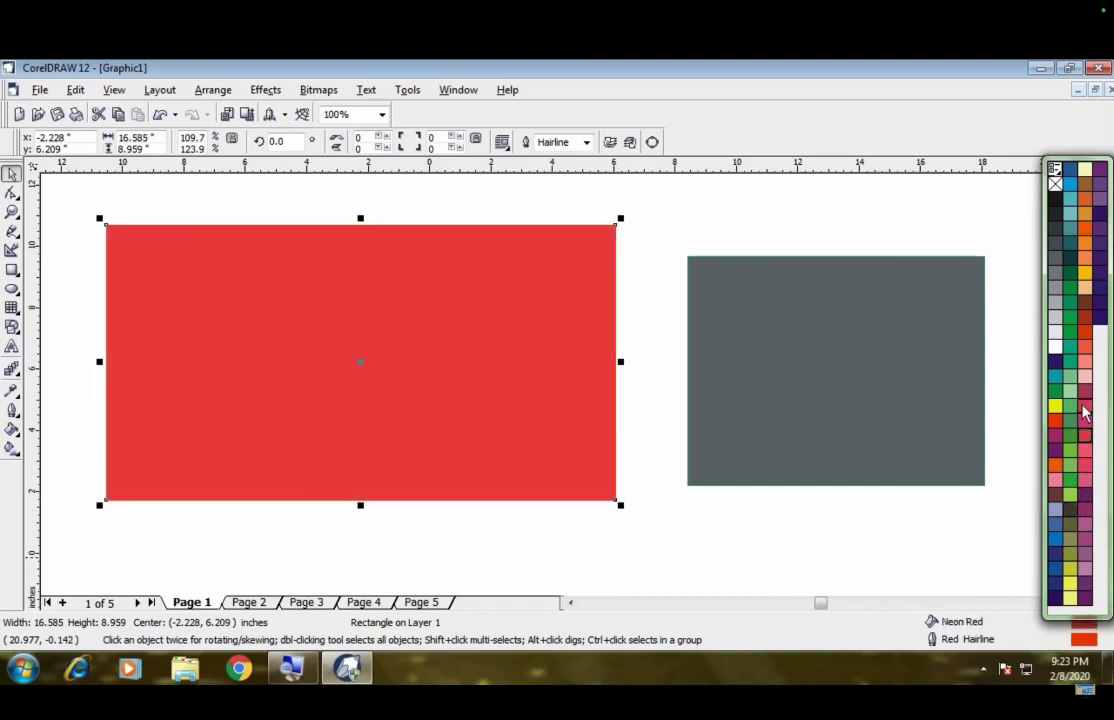
{"action": "left_click", "coordinate": [1085, 375]}
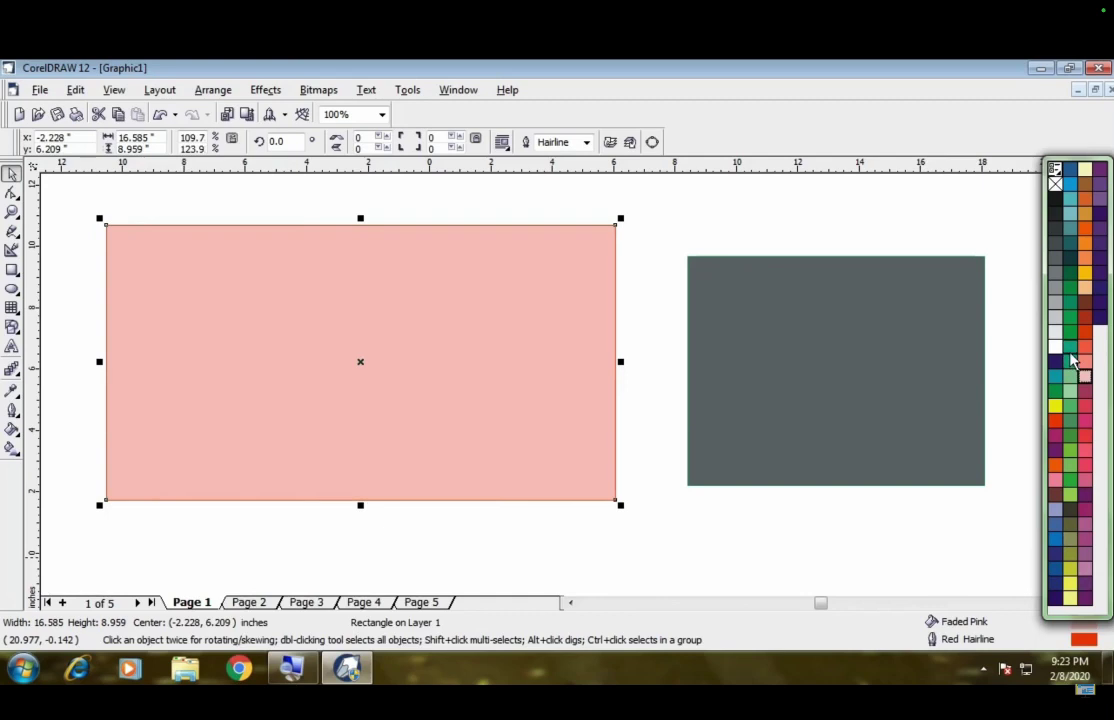
{"action": "left_click", "coordinate": [1070, 331]}
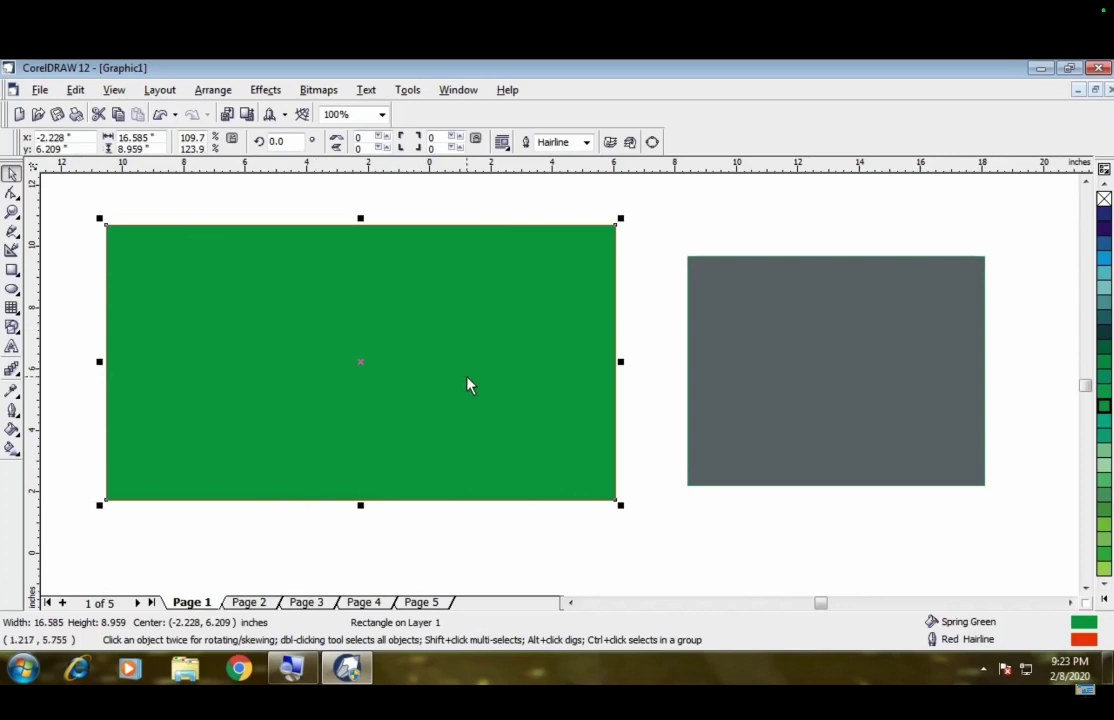
Step: Delete both filled rectangles from the drawing area
{"action": "key", "text": "Delete"}
{"action": "left_click", "coordinate": [746, 390]}
{"action": "key", "text": "Delete"}
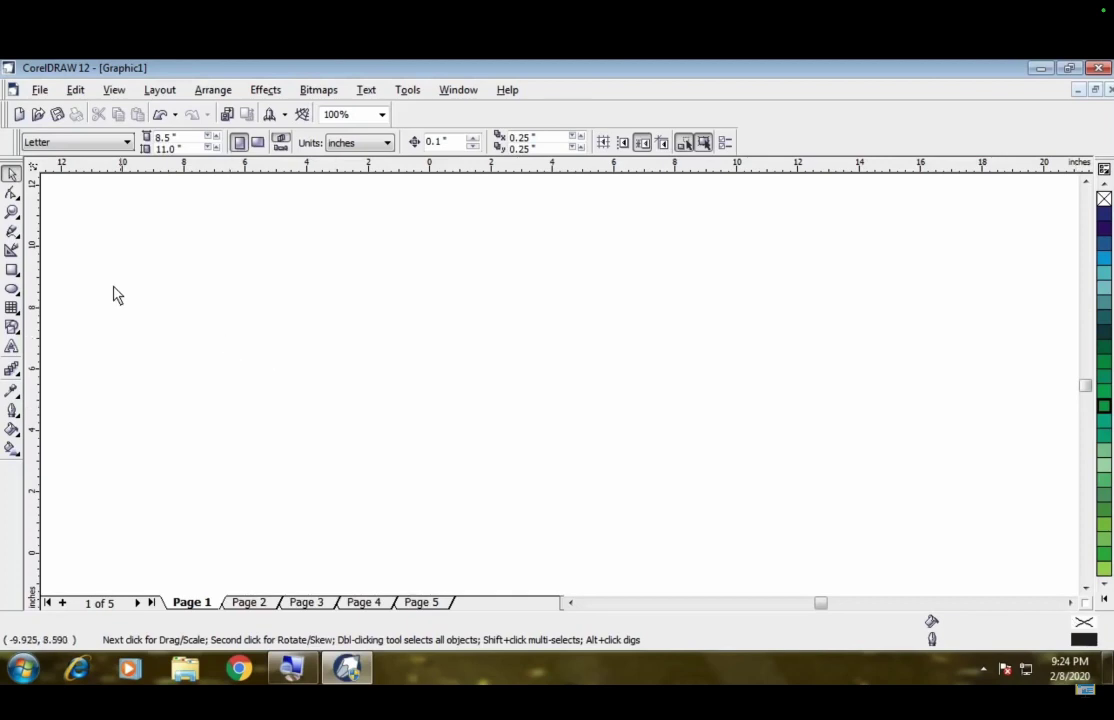
Step: Draw a rectangle about 11.6 by 5.7 inches in the empty drawing area, and delete it
{"action": "left_click", "coordinate": [12, 268]}
{"action": "mouse_move", "coordinate": [282, 262]}
{"action": "left_mouse_down"}
{"action": "mouse_move", "coordinate": [555, 422]}
{"action": "mouse_move", "coordinate": [638, 436]}
{"action": "left_mouse_up"}
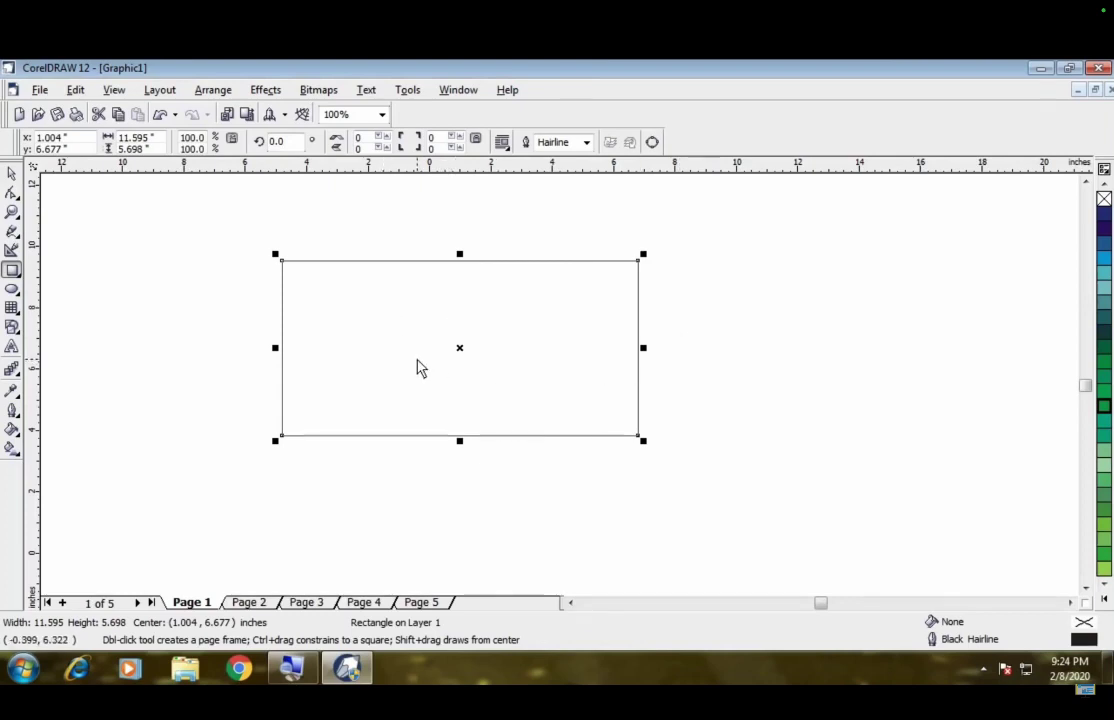
{"action": "key", "text": "Delete"}
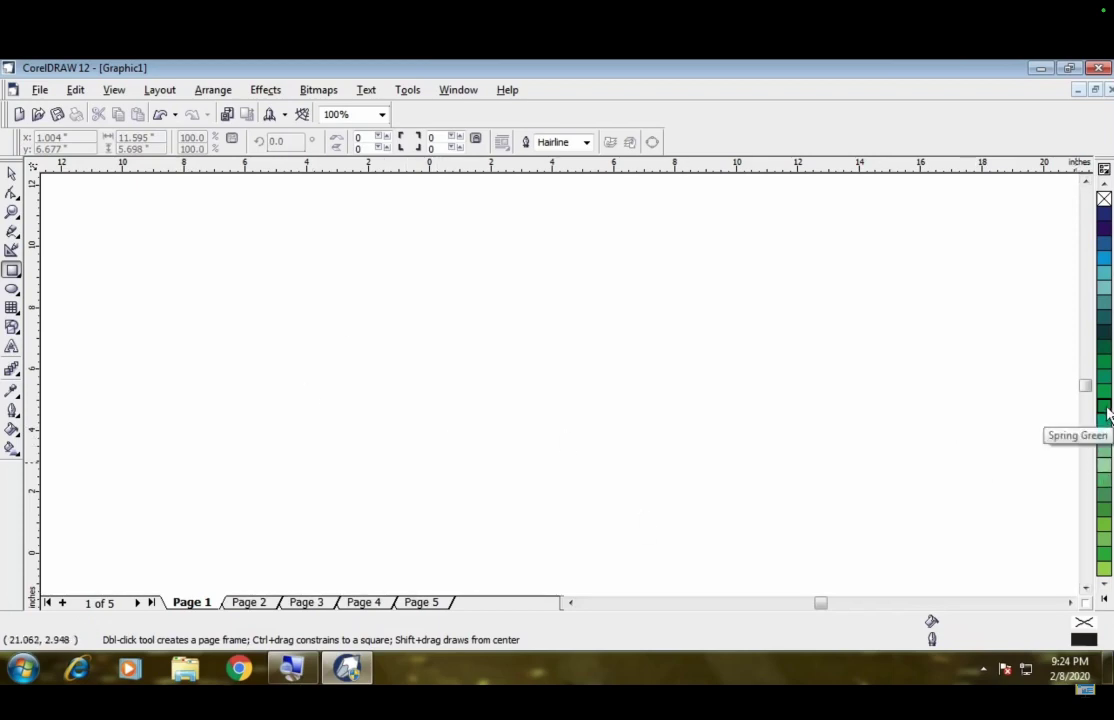
Step: With nothing selected, choose red from the full color palette and apply it as the default fill for new Graphic objects only
{"action": "left_click", "coordinate": [1104, 599]}
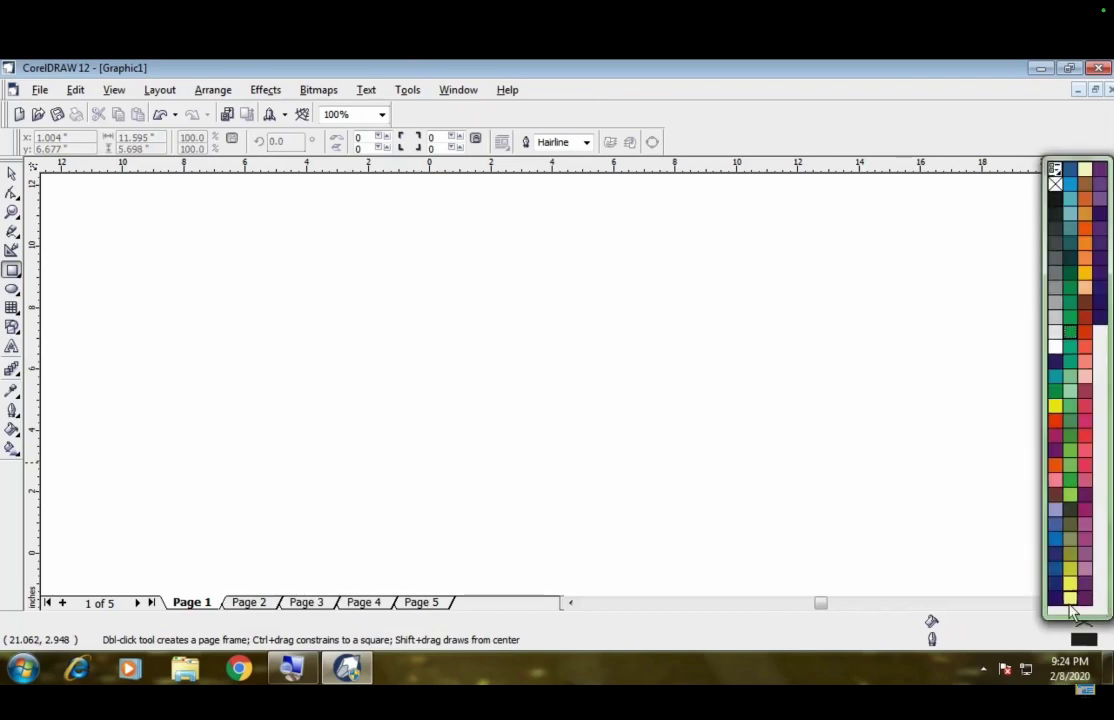
{"action": "left_click", "coordinate": [1053, 432]}
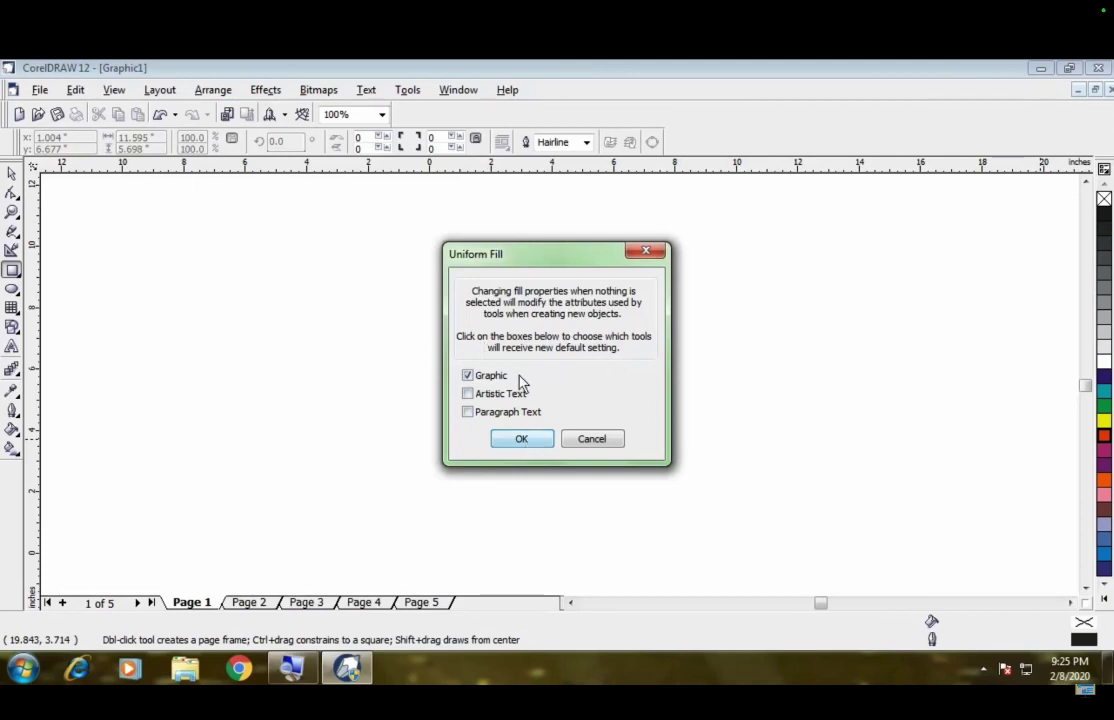
{"action": "left_click", "coordinate": [524, 440]}
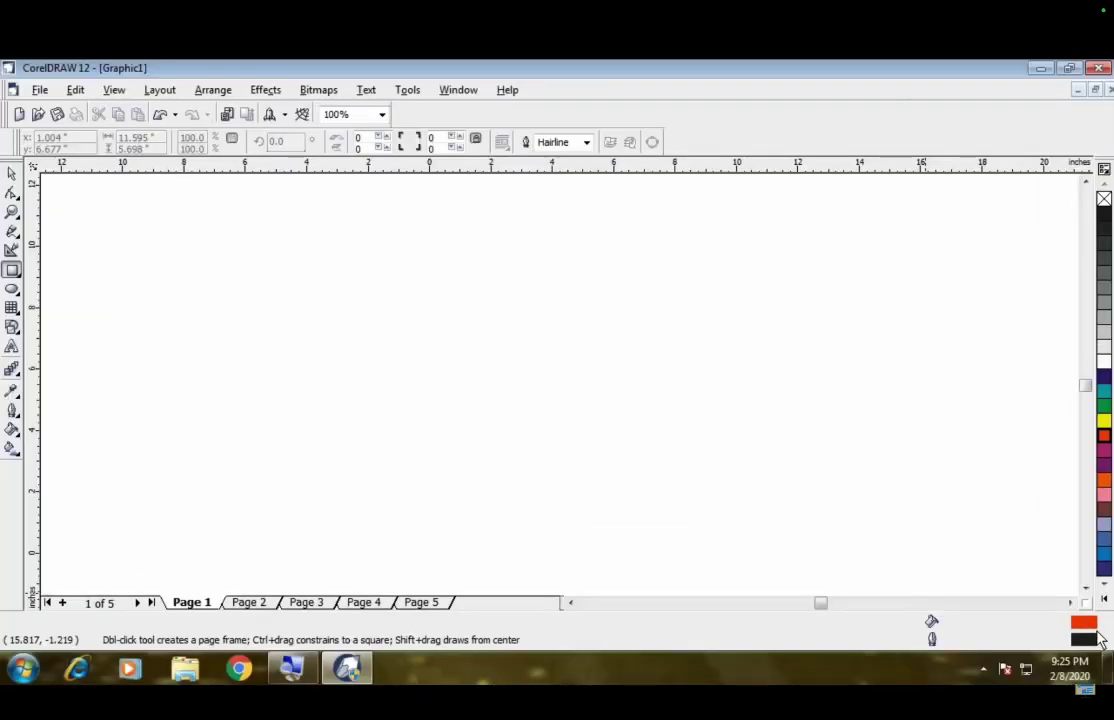
Step: Draw four separate rectangles across the drawing area, the first about 10.7 by 7 inches and the last about 4.6 by 5.4 inches
{"action": "left_click_drag", "start_coordinate": [155, 252], "coordinate": [485, 472]}
{"action": "left_click_drag", "start_coordinate": [545, 251], "coordinate": [802, 437]}
{"action": "left_click_drag", "start_coordinate": [589, 472], "coordinate": [843, 565]}
{"action": "left_click_drag", "start_coordinate": [859, 255], "coordinate": [1002, 420]}
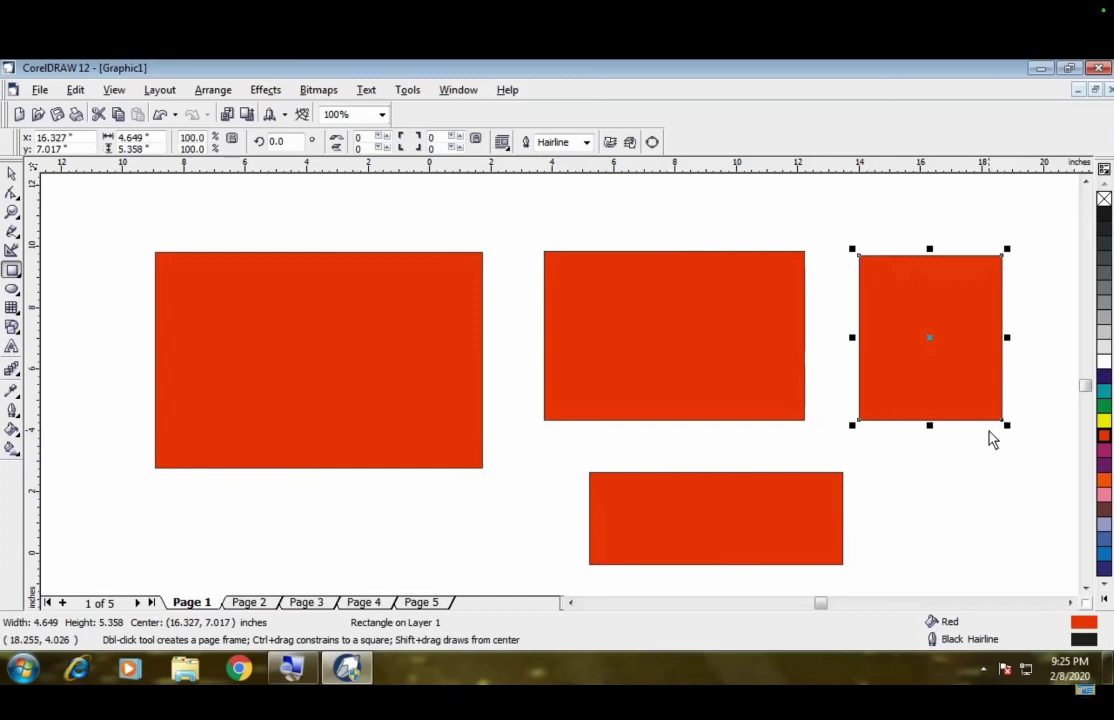
Step: Select all four rectangles and delete them together three times, undoing the deletion each time
{"action": "left_click", "coordinate": [12, 174]}
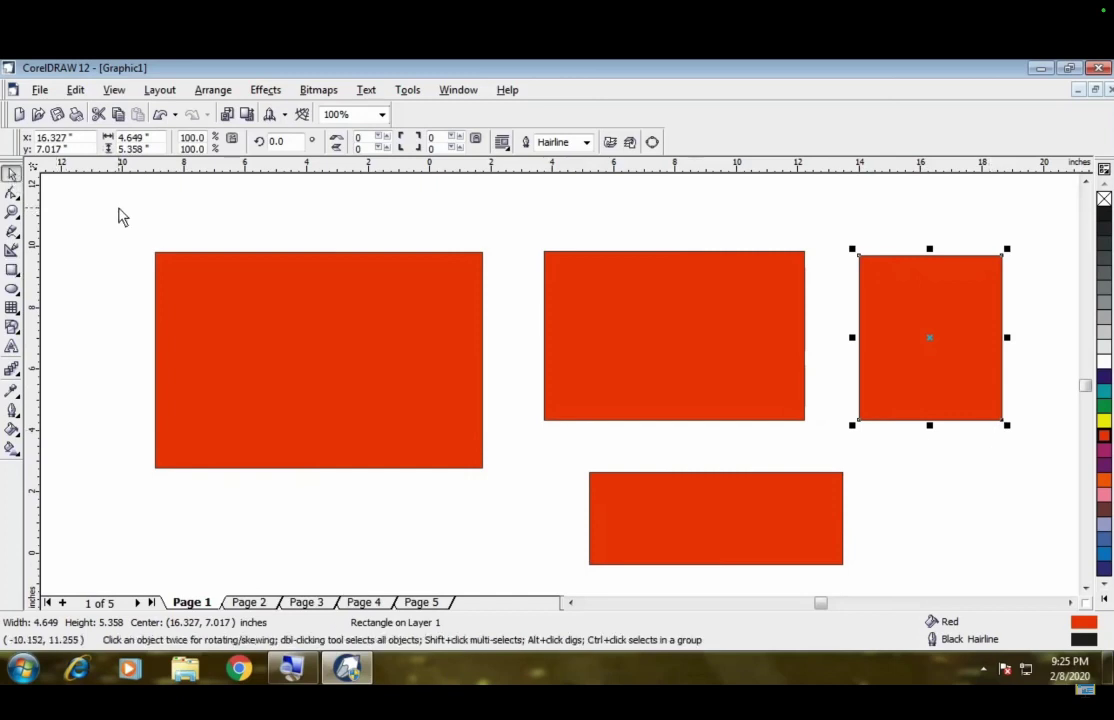
{"action": "left_click", "coordinate": [124, 209]}
{"action": "key", "text": "ctrl+a"}
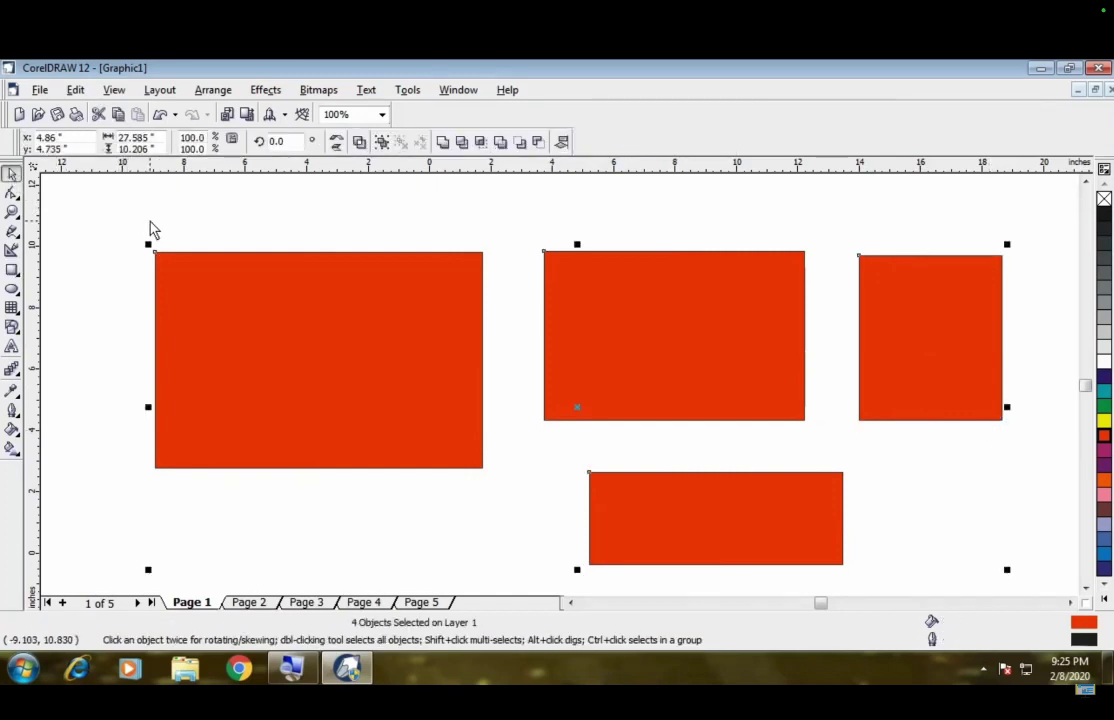
{"action": "key", "text": "Delete"}
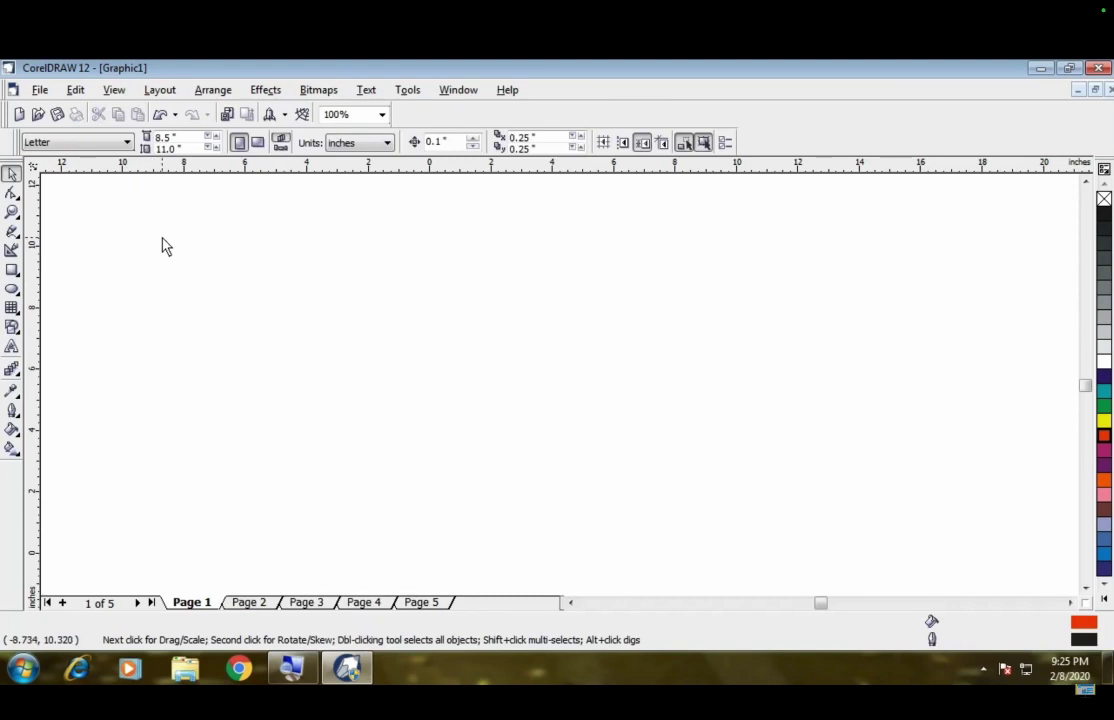
{"action": "key", "text": "ctrl+z"}
{"action": "left_click", "coordinate": [186, 233]}
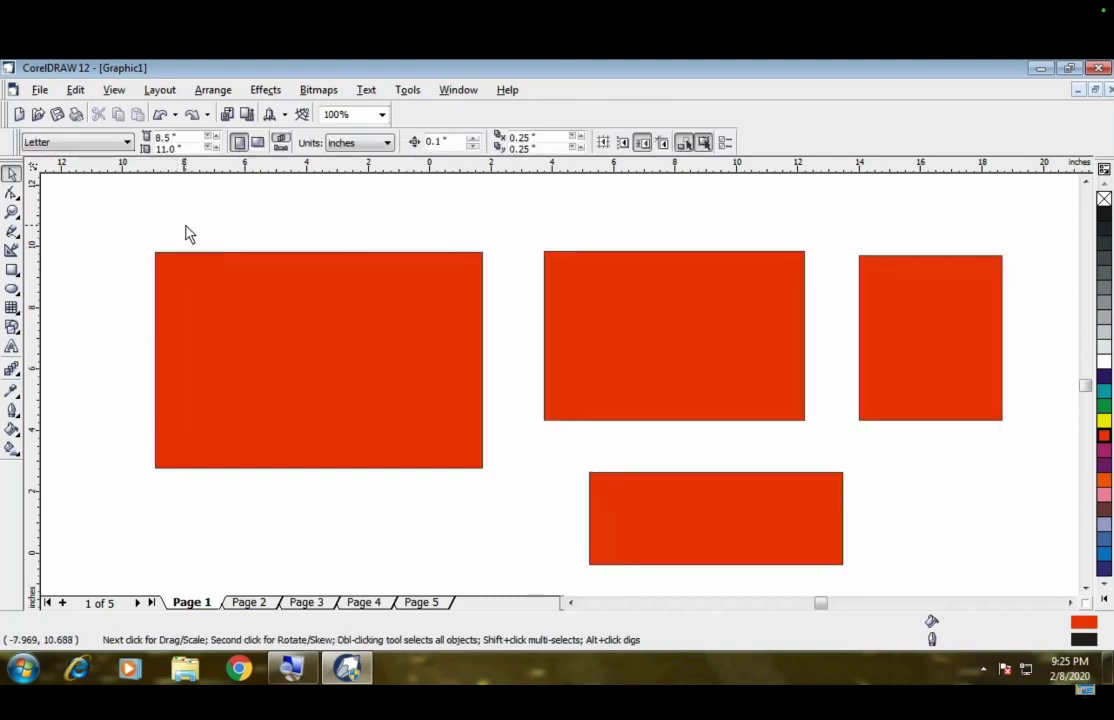
{"action": "key", "text": "ctrl+a"}
{"action": "key", "text": "Delete"}
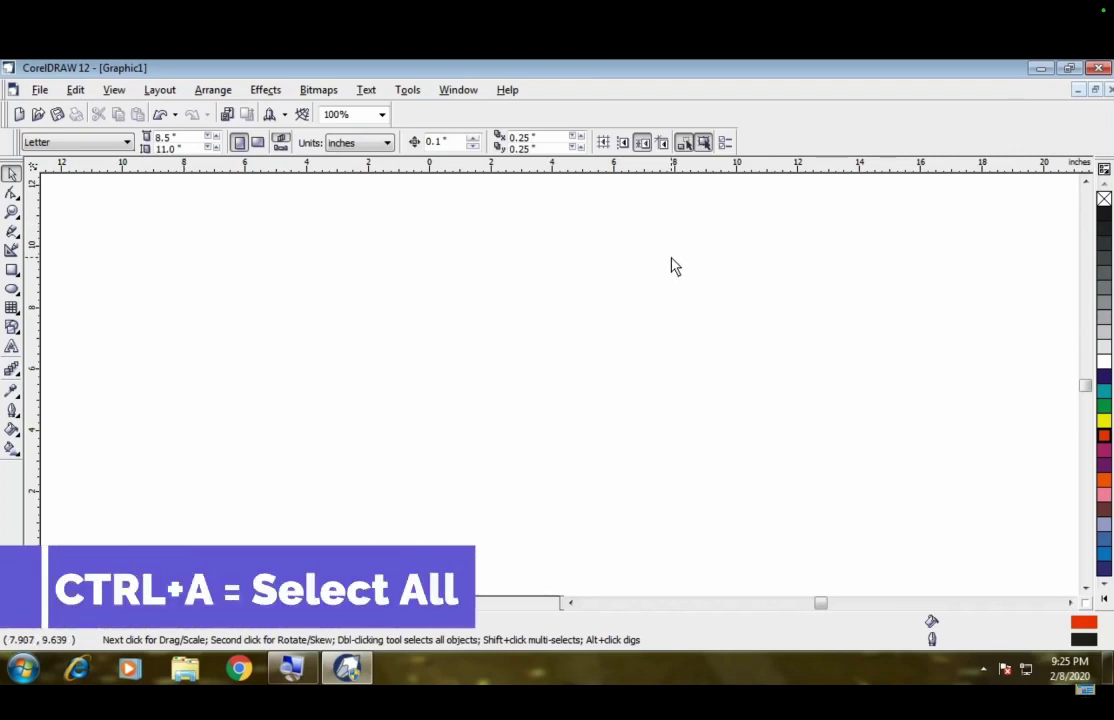
{"action": "key", "text": "ctrl+z"}
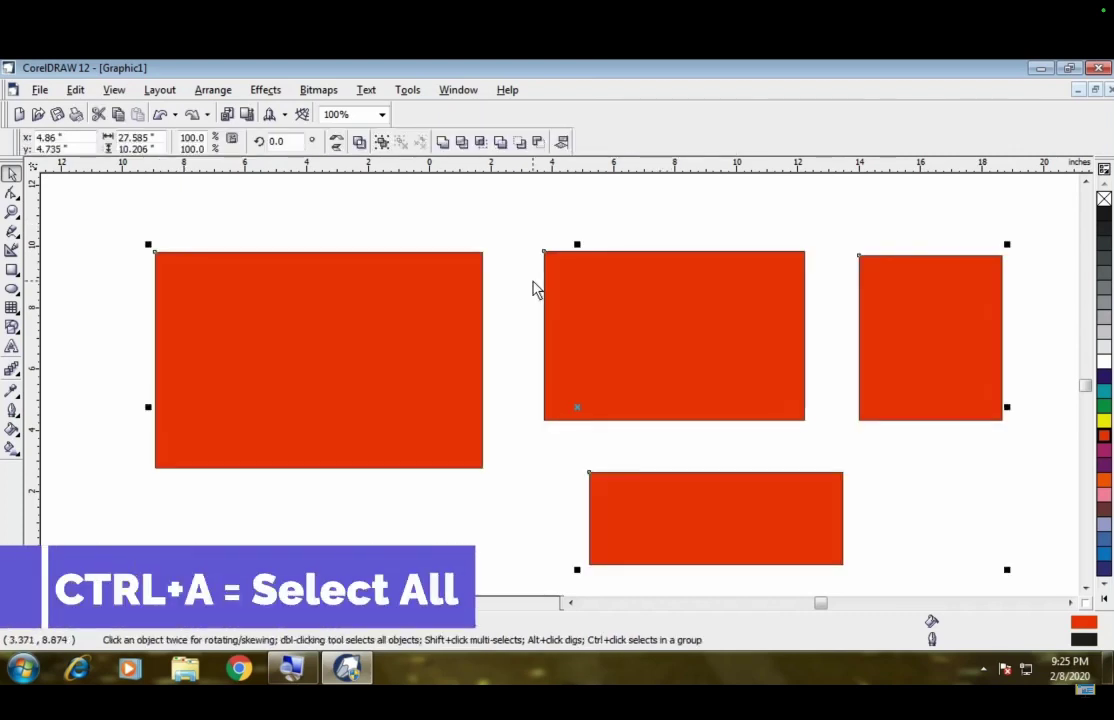
{"action": "key", "text": "Delete"}
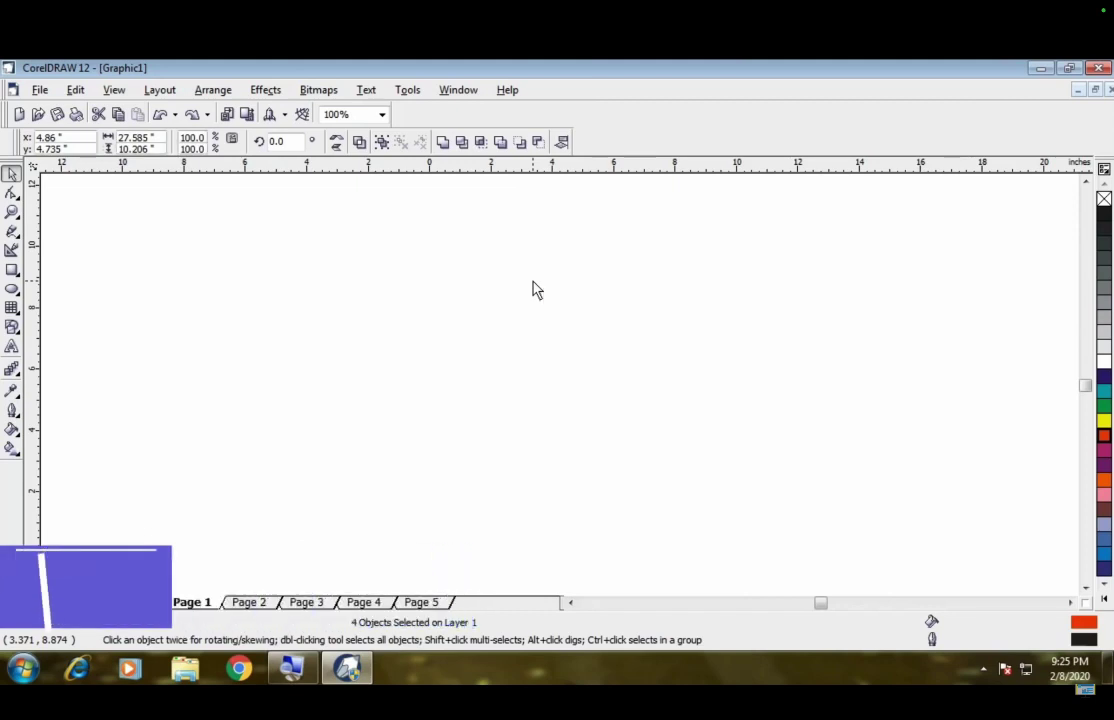
{"action": "key", "text": "ctrl+z"}
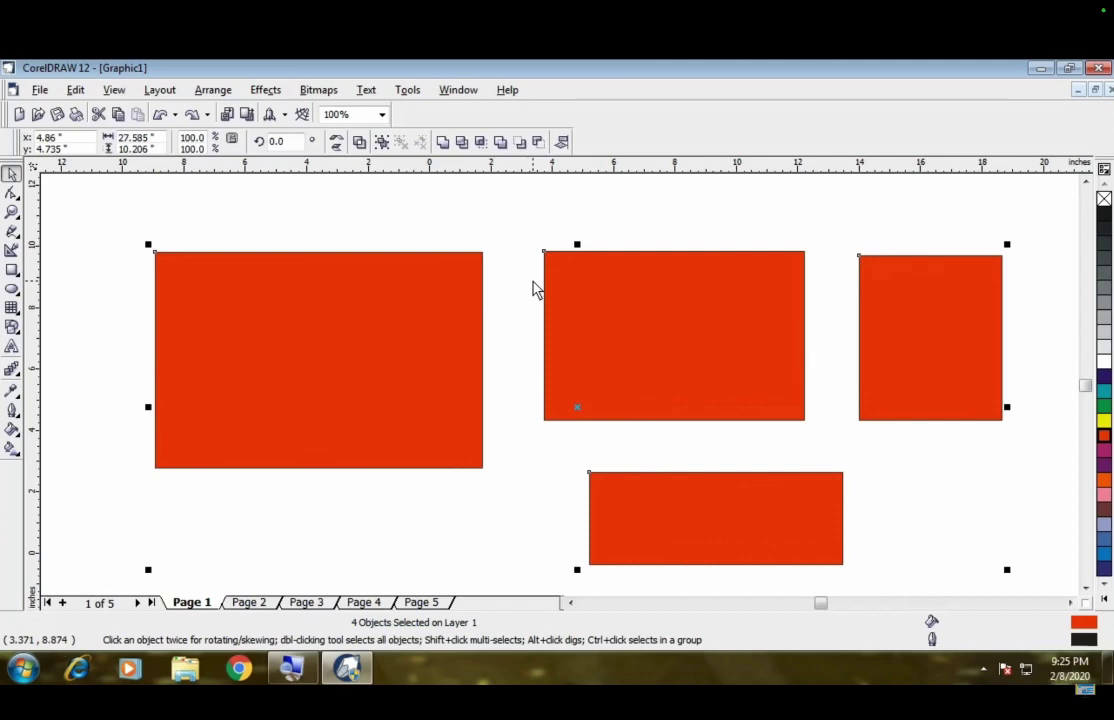
Step: Undo the drawing of the four rectangles one at a time until the page is empty, and redo all four
{"action": "key", "text": "ctrl+z"}
{"action": "key", "text": "ctrl+z"}
{"action": "key", "text": "ctrl+z"}
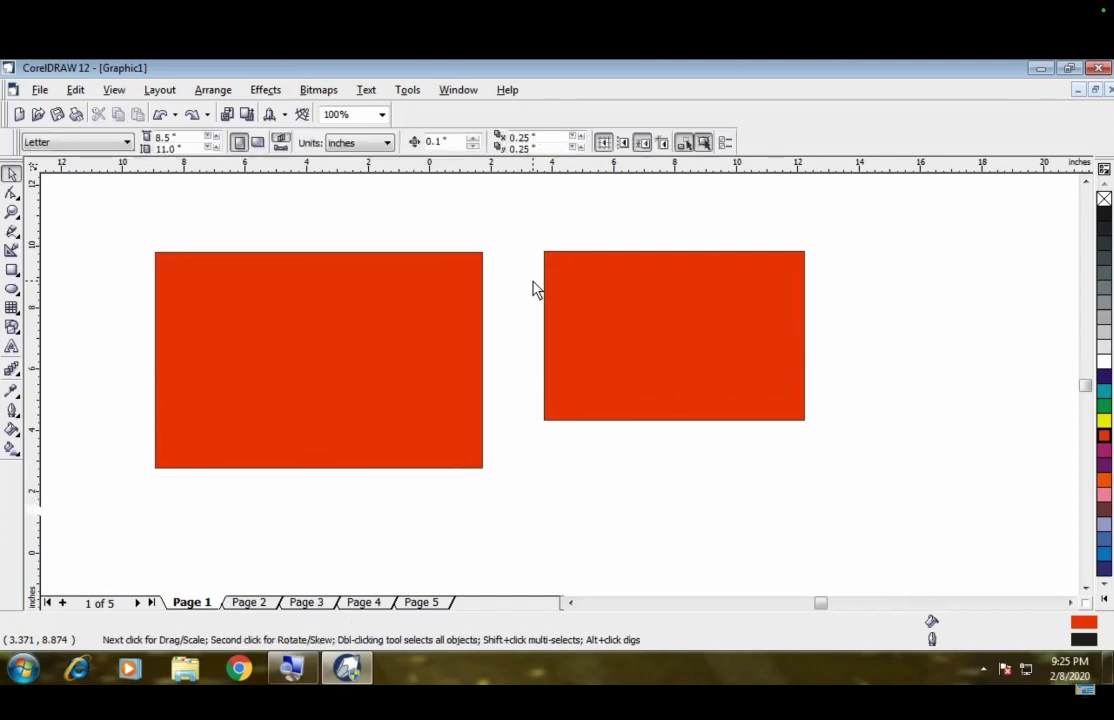
{"action": "key", "text": "ctrl+z"}
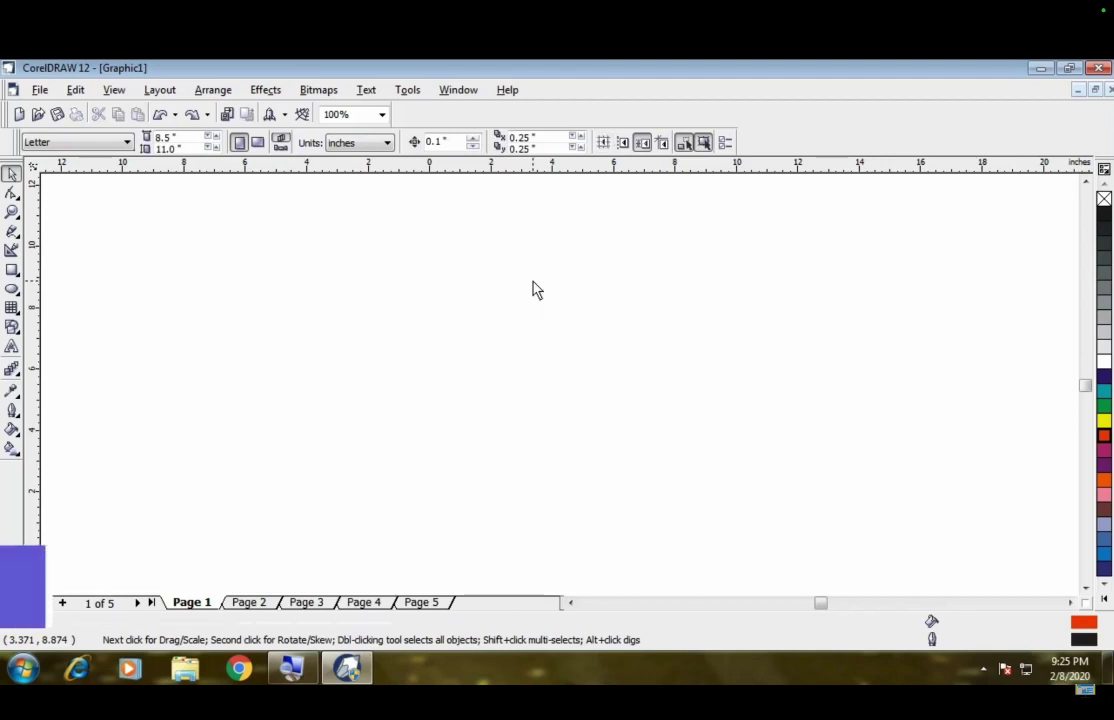
{"action": "key", "text": "ctrl+shift+z"}
{"action": "key", "text": "ctrl+shift+z"}
{"action": "key", "text": "ctrl+shift+z"}
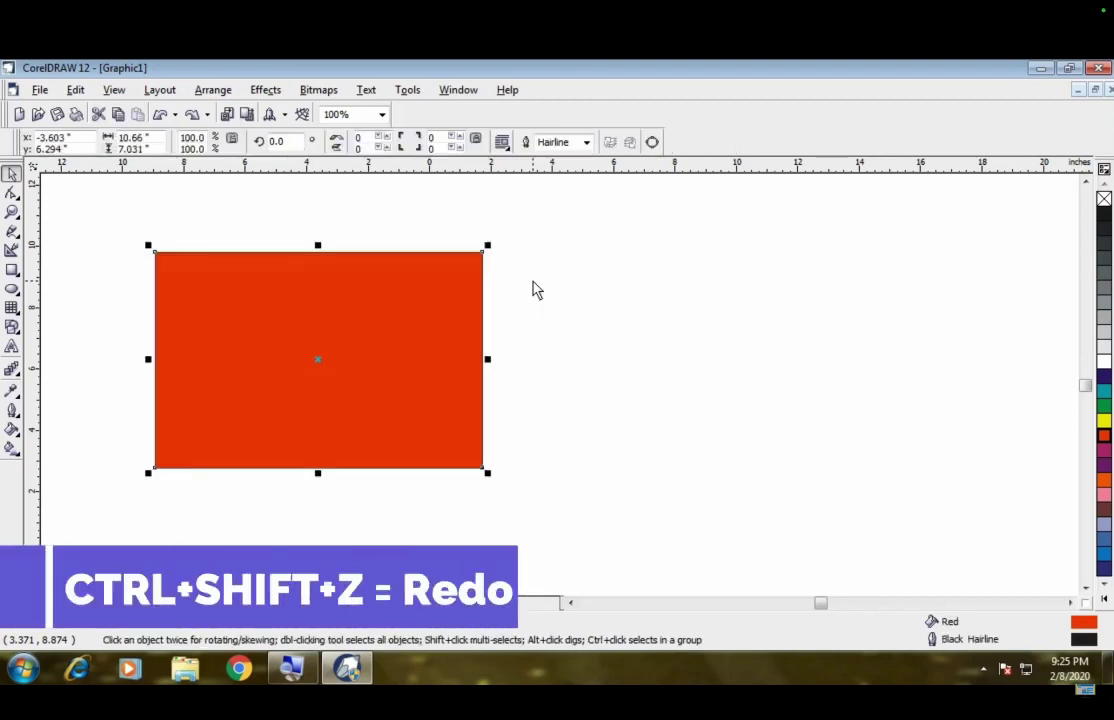
{"action": "key", "text": "ctrl+shift+z"}
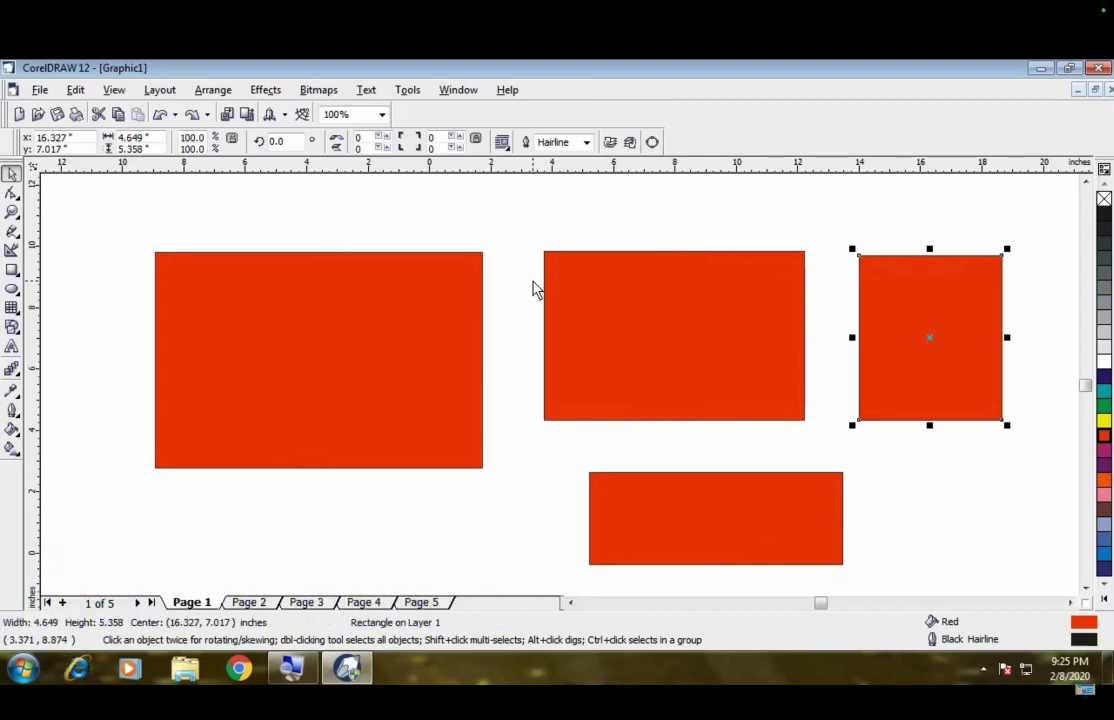
Step: Practise the undo and redo sequence again by removing all four red rectangles and restoring them
{"action": "key", "text": "ctrl+z"}
{"action": "key", "text": "ctrl+z"}
{"action": "key", "text": "ctrl+z"}
{"action": "key", "text": "ctrl+z"}
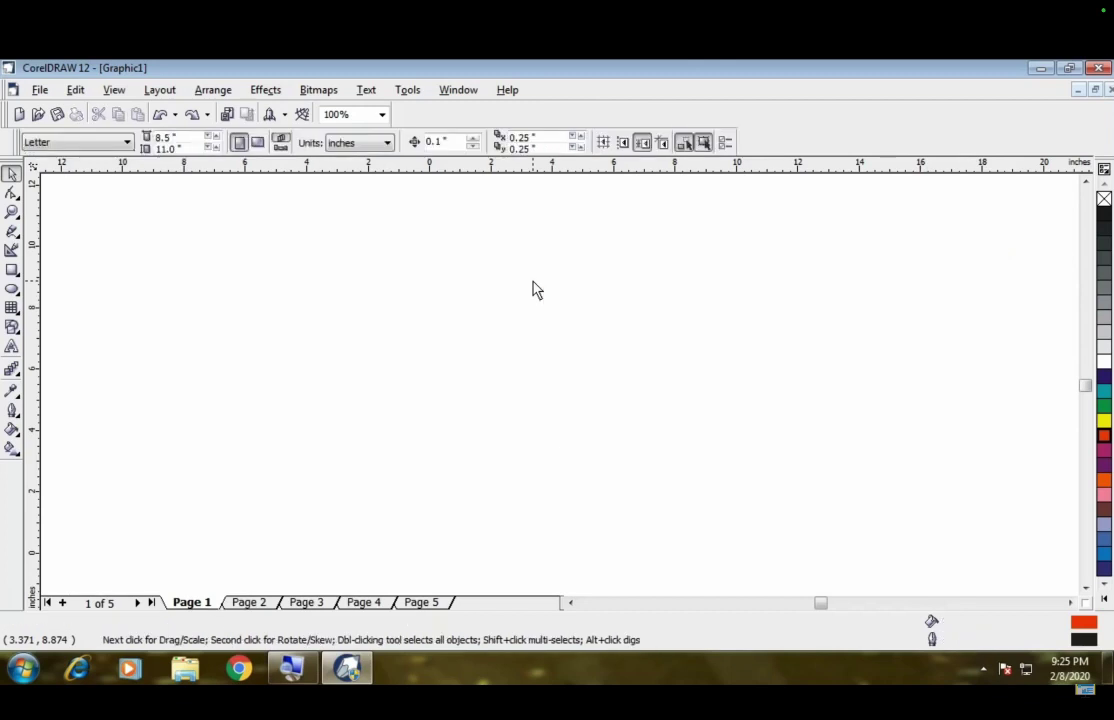
{"action": "key", "text": "ctrl+shift+z"}
{"action": "key", "text": "ctrl+shift+z"}
{"action": "key", "text": "ctrl+shift+z"}
{"action": "key", "text": "ctrl+shift+z"}
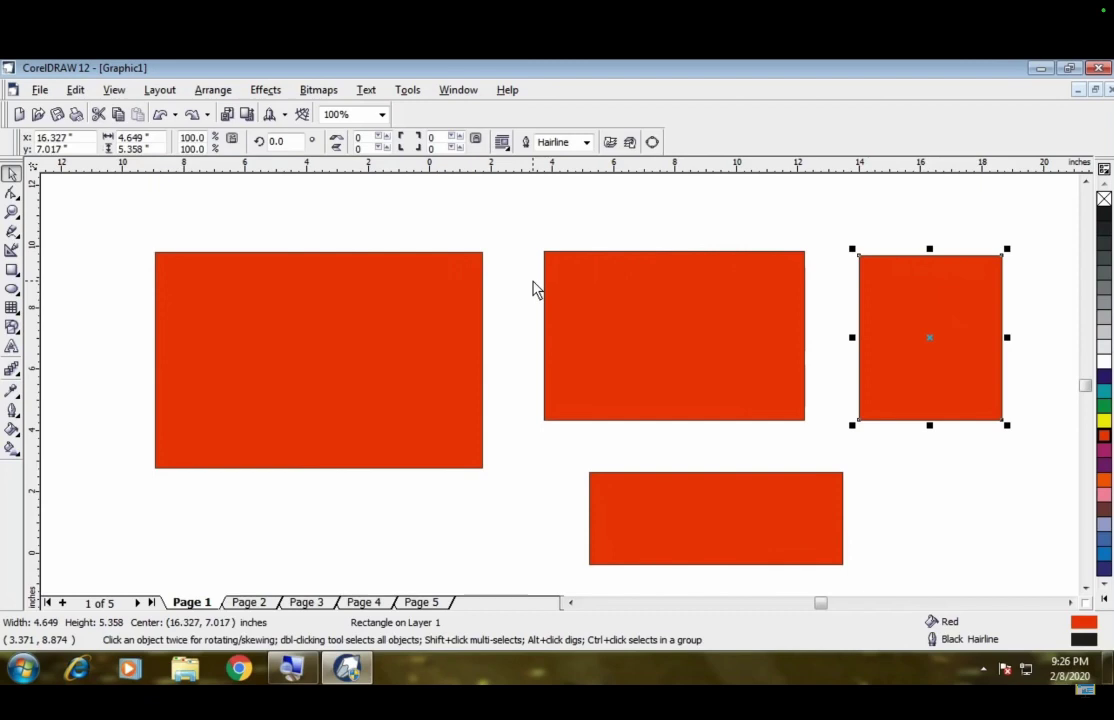
Step: Delete all four rectangles at once and reset the default fill for new objects to no fill
{"action": "key", "text": "ctrl+a"}
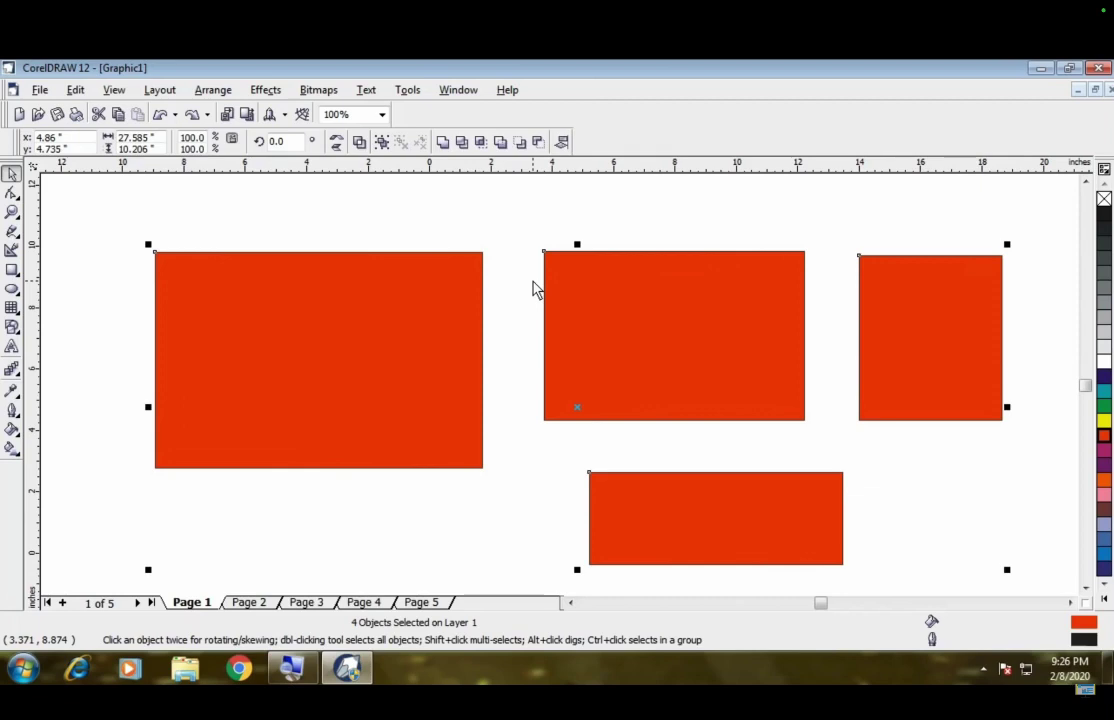
{"action": "key", "text": "Delete"}
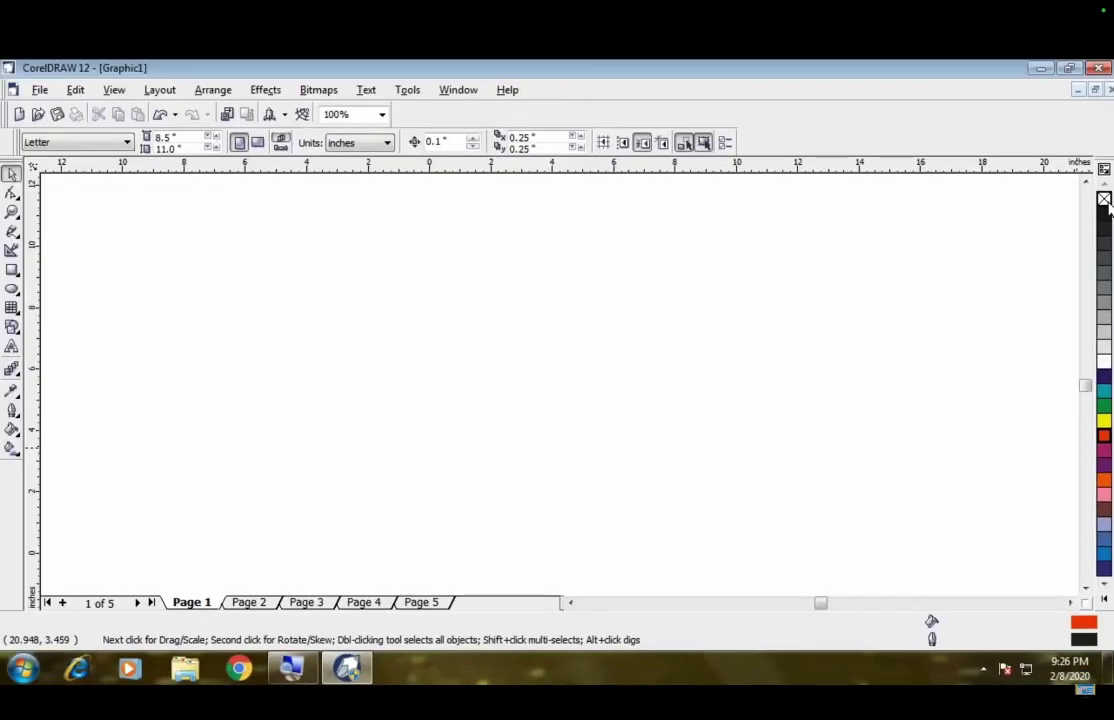
{"action": "left_click", "coordinate": [1105, 200]}
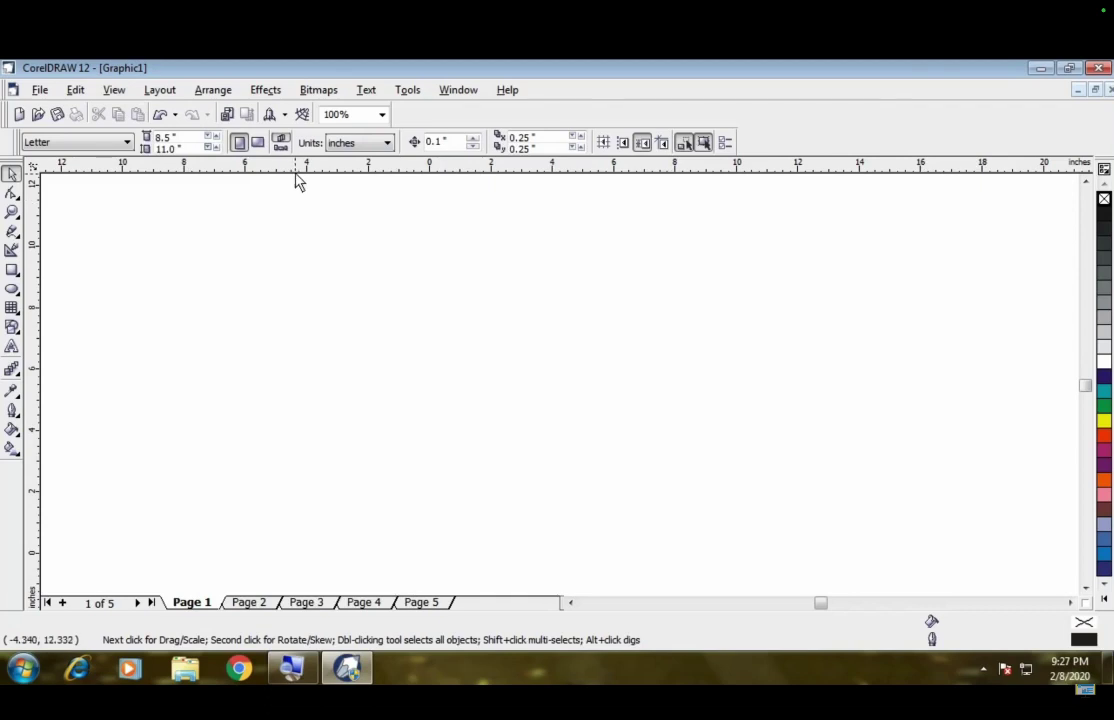
Step: Examine the ruler and grid display options and the horizontal unit choices in the ruler setup, leaving the settings as they are
{"action": "left_click", "coordinate": [116, 90]}
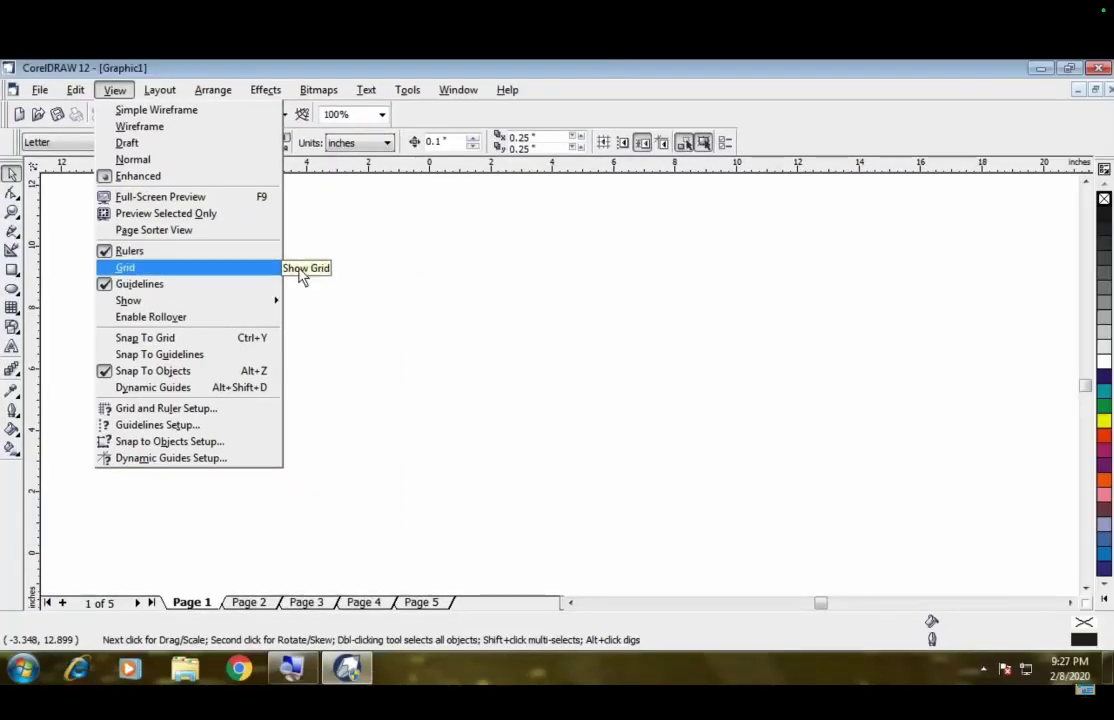
{"action": "left_click", "coordinate": [419, 282]}
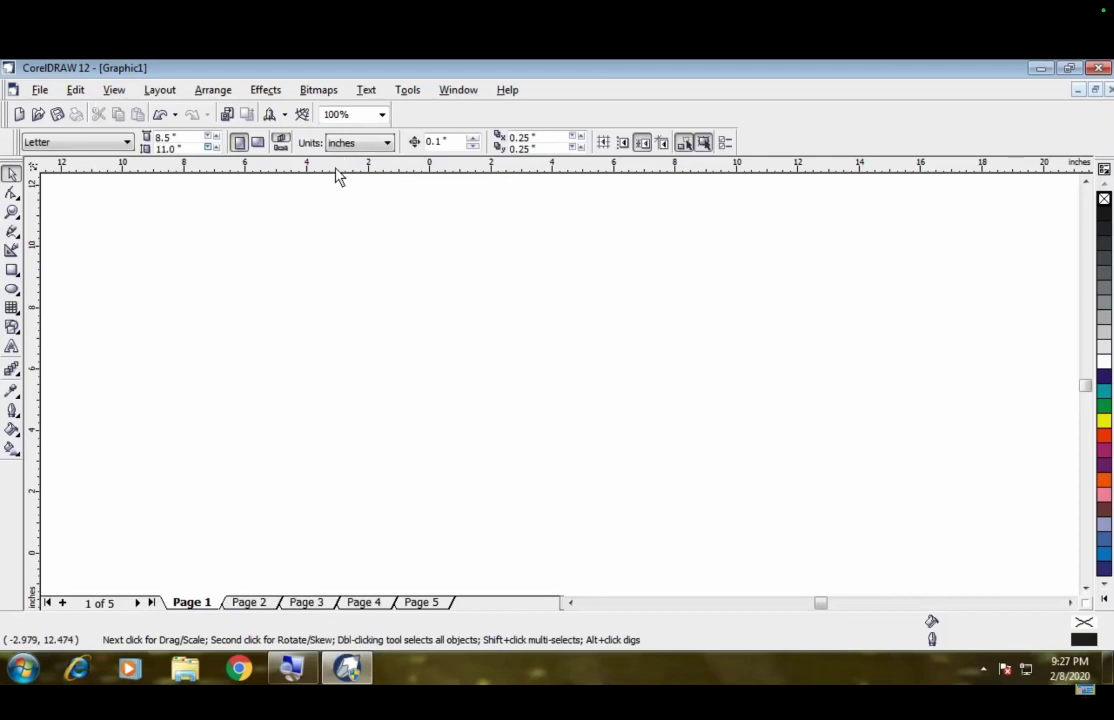
{"action": "right_click", "coordinate": [393, 172]}
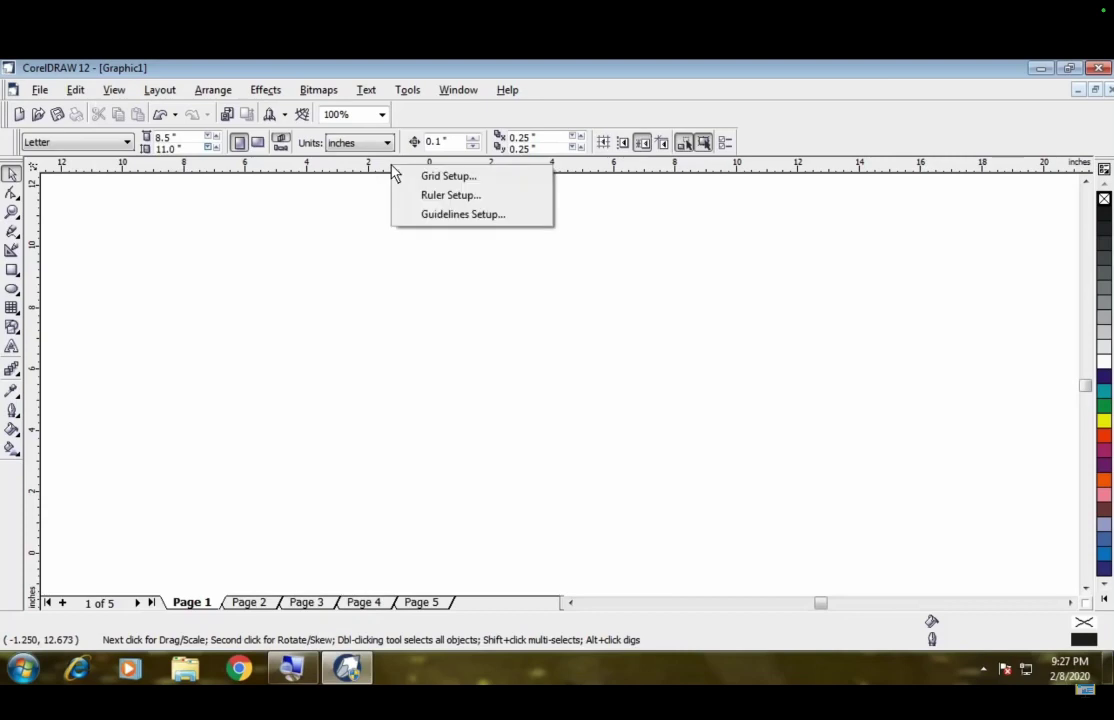
{"action": "left_click", "coordinate": [451, 201]}
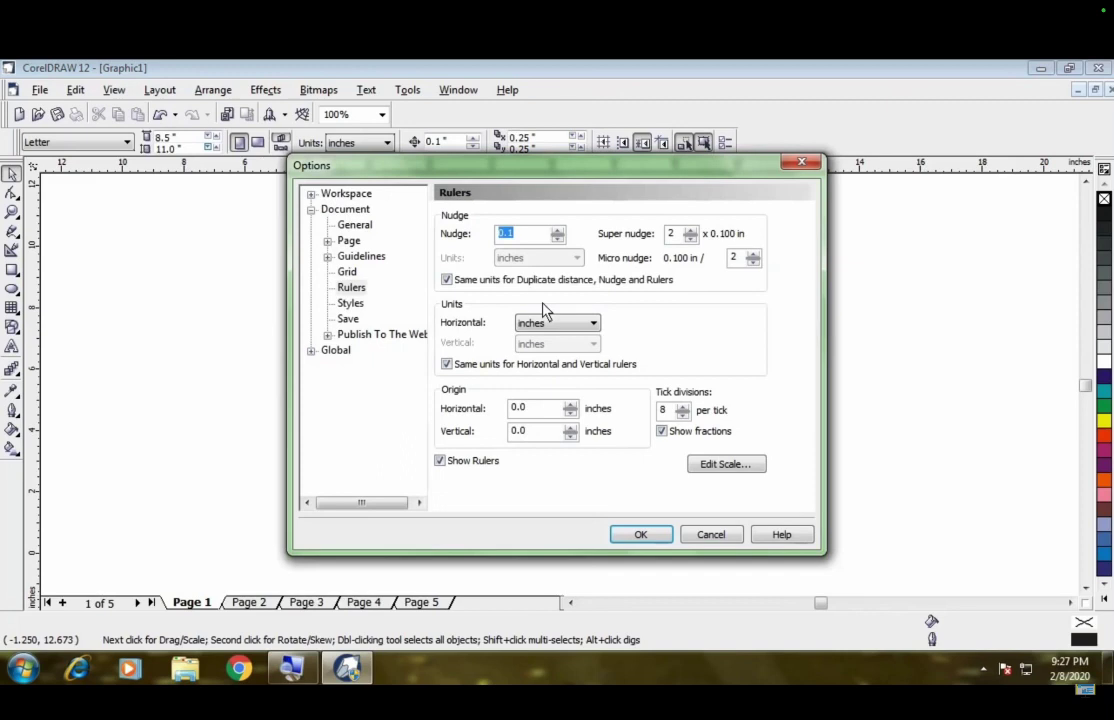
{"action": "left_click", "coordinate": [566, 326]}
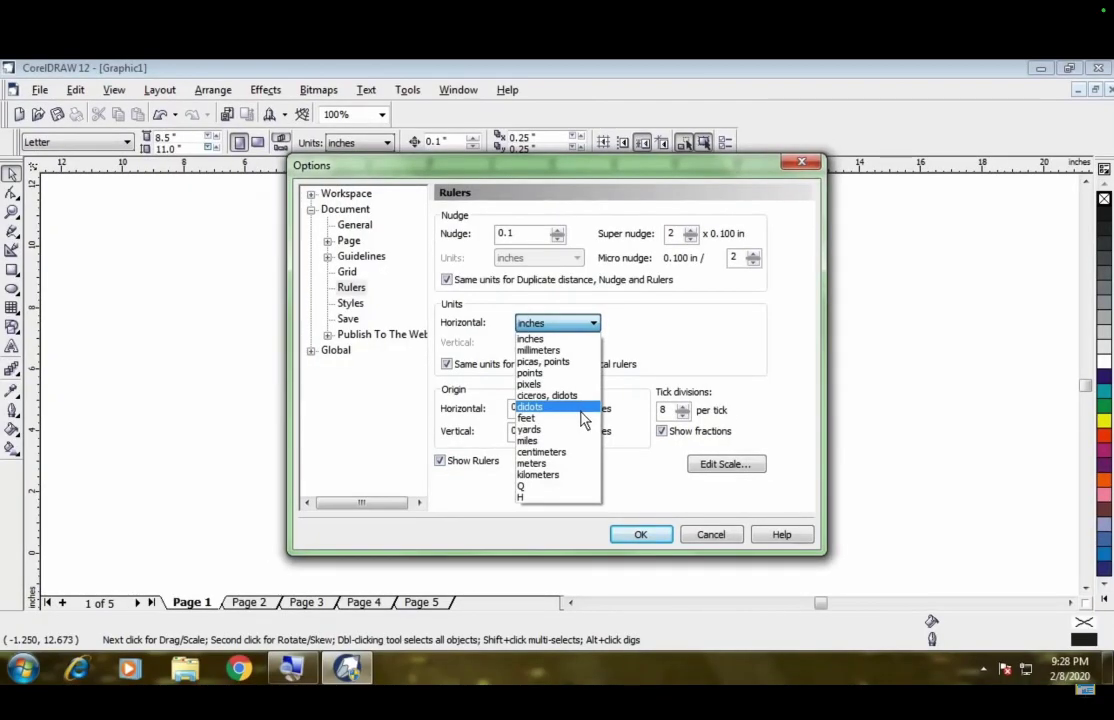
{"action": "key", "text": "Escape"}
{"action": "left_click", "coordinate": [716, 536]}
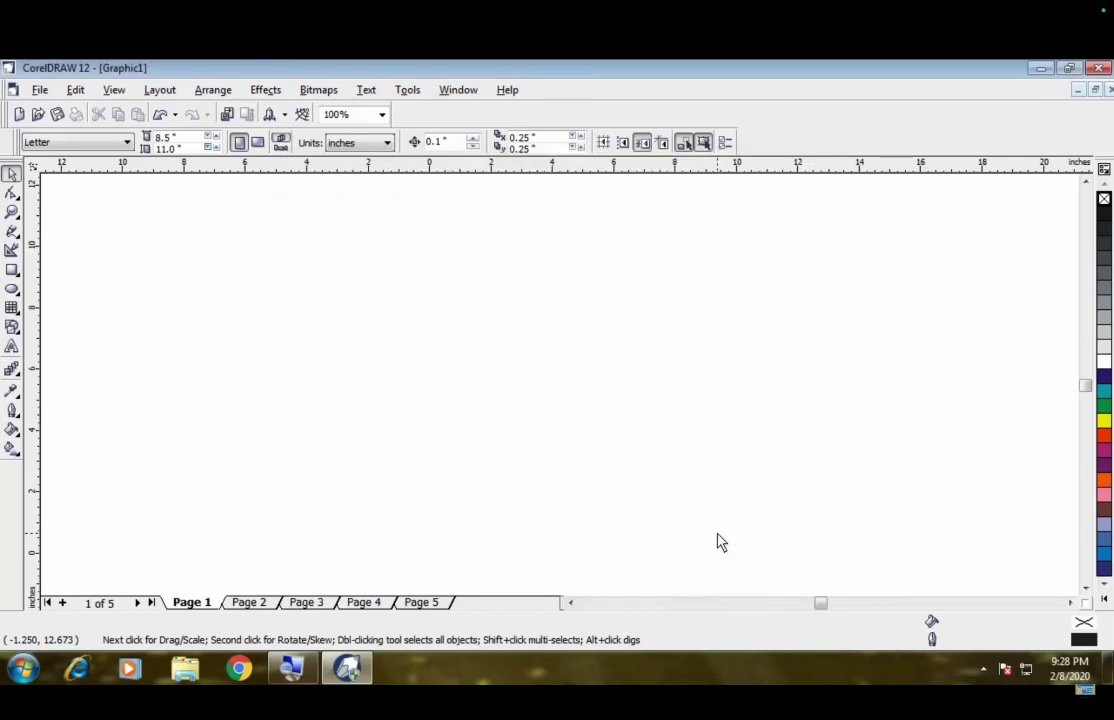
Step: Switch the document units to millimeters and back to inches
{"action": "left_click", "coordinate": [361, 143]}
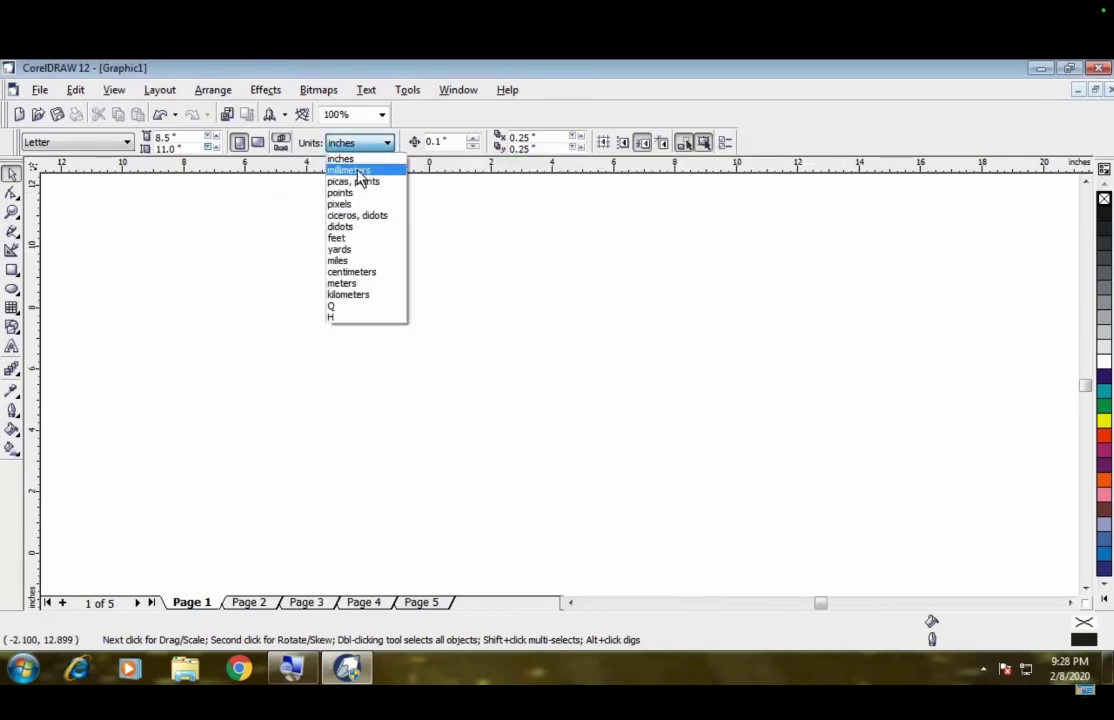
{"action": "left_click", "coordinate": [358, 171]}
{"action": "left_click", "coordinate": [362, 145]}
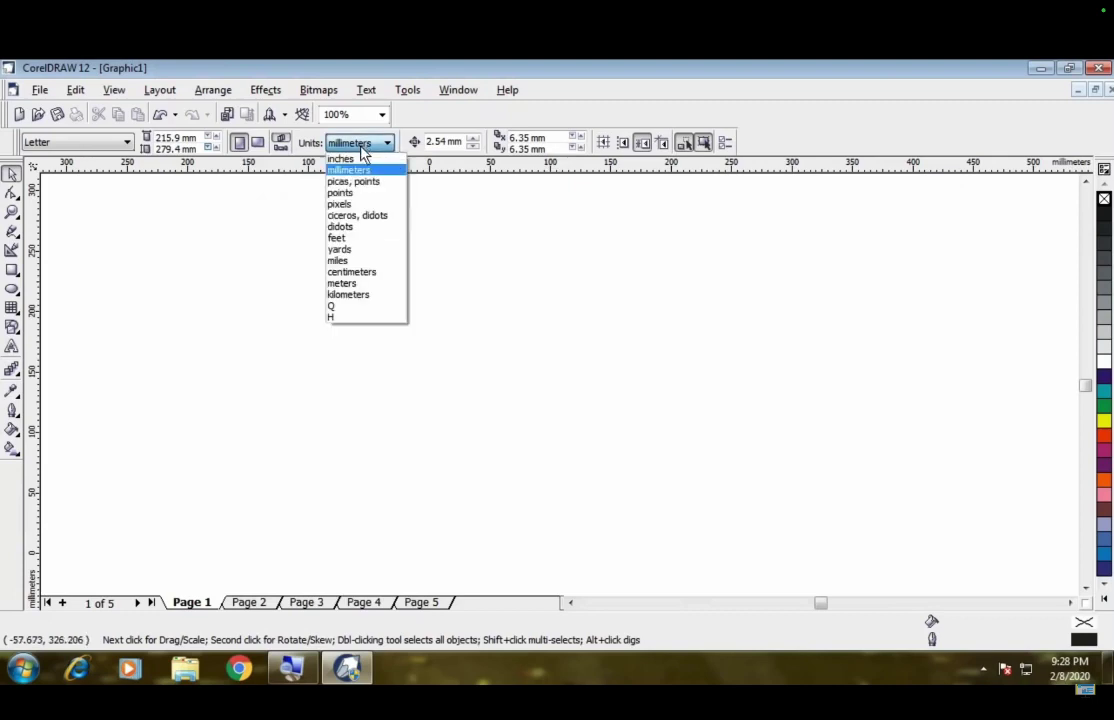
{"action": "left_click", "coordinate": [358, 160]}
{"action": "left_click", "coordinate": [360, 145]}
{"action": "left_click", "coordinate": [352, 143]}
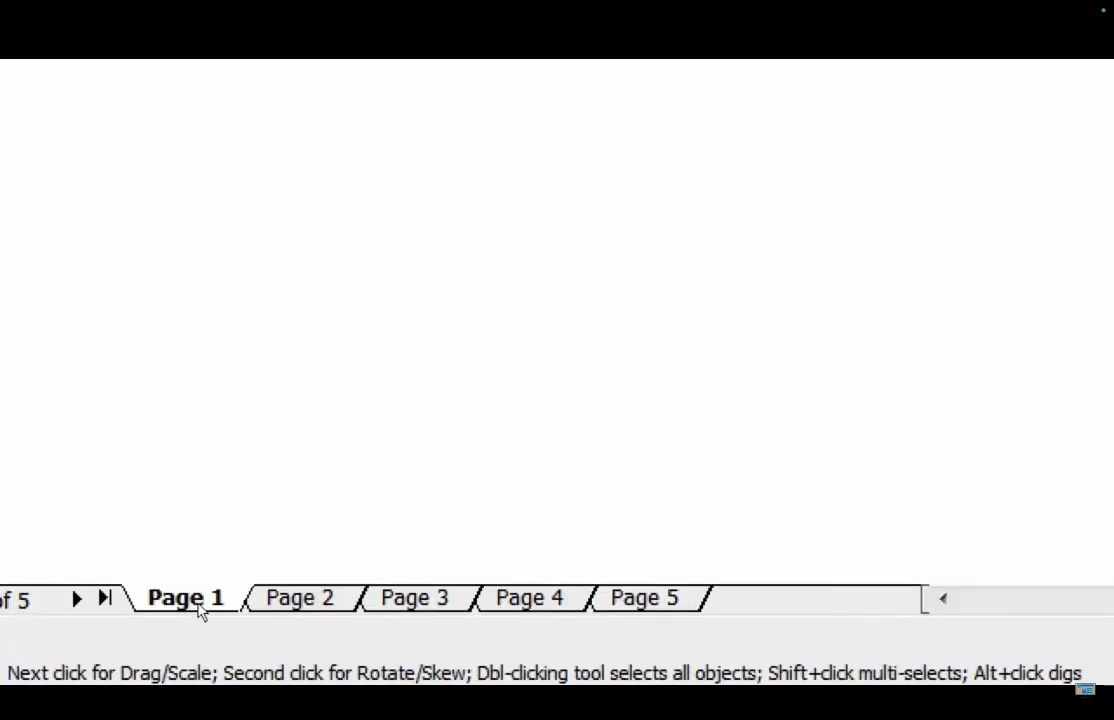
Step: Rename Page 1 as MY LOGO
{"action": "right_click", "coordinate": [200, 612]}
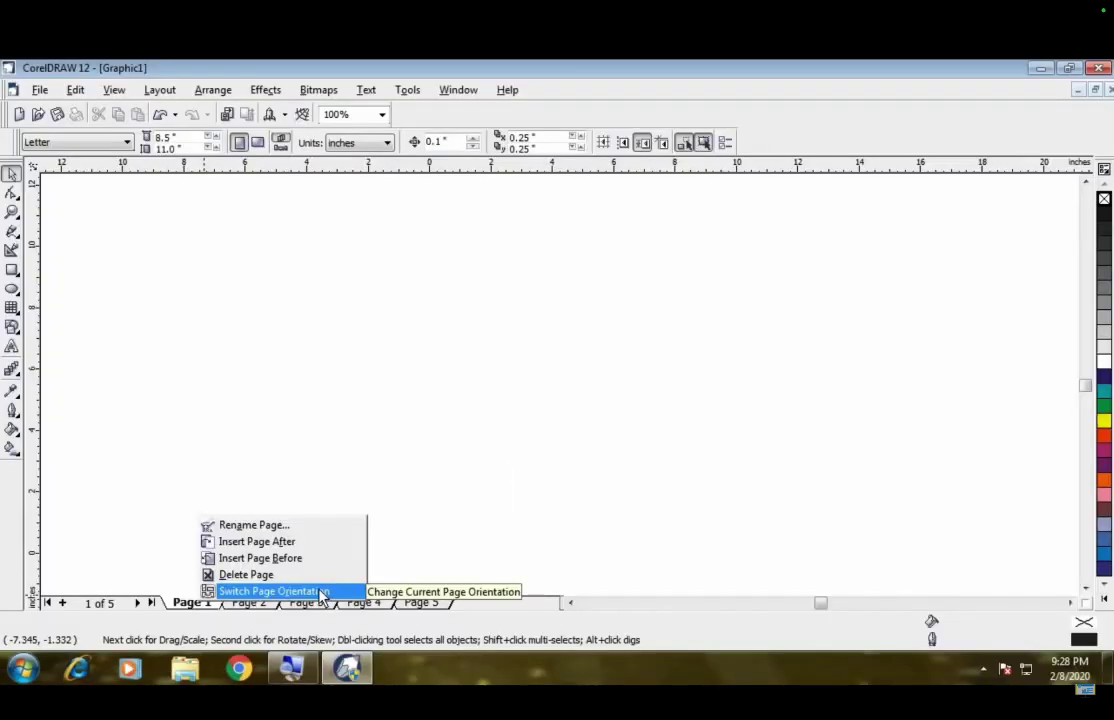
{"action": "left_click", "coordinate": [286, 526]}
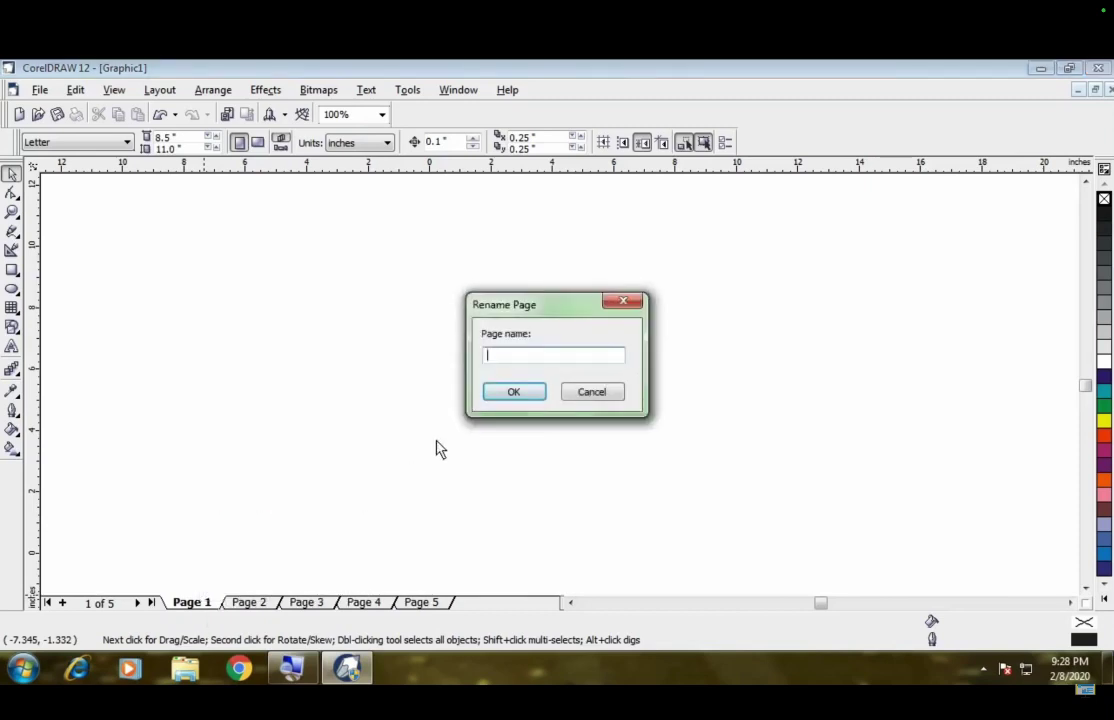
{"action": "type", "text": "MY LOGO"}
{"action": "key", "text": "Return"}
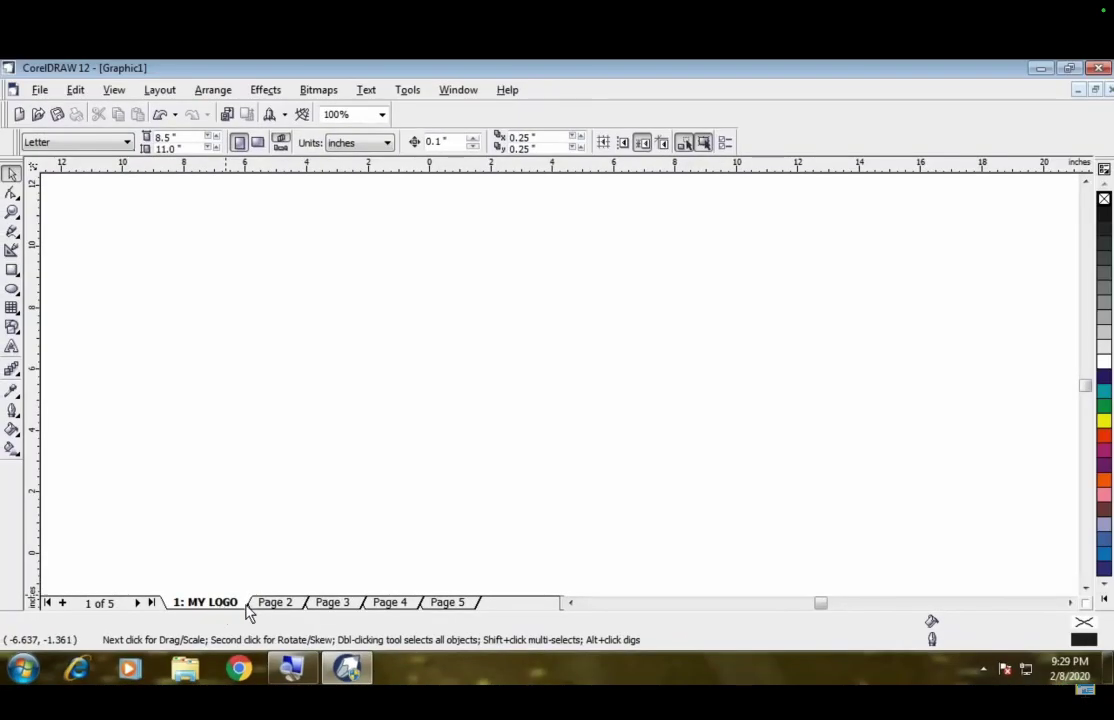
Step: Rename Page 2 as COREL LOGO, switch between the two renamed pages and return to the MY LOGO page
{"action": "right_click", "coordinate": [270, 604]}
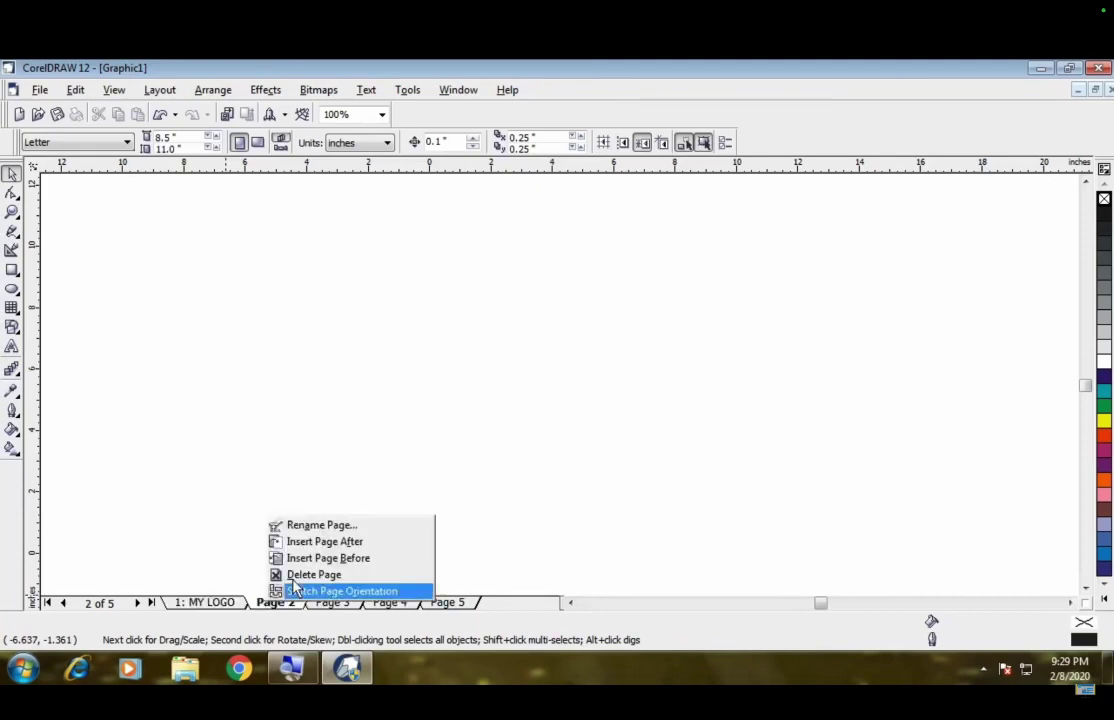
{"action": "left_click", "coordinate": [305, 527]}
{"action": "type", "text": "M"}
{"action": "key", "text": "BackSpace"}
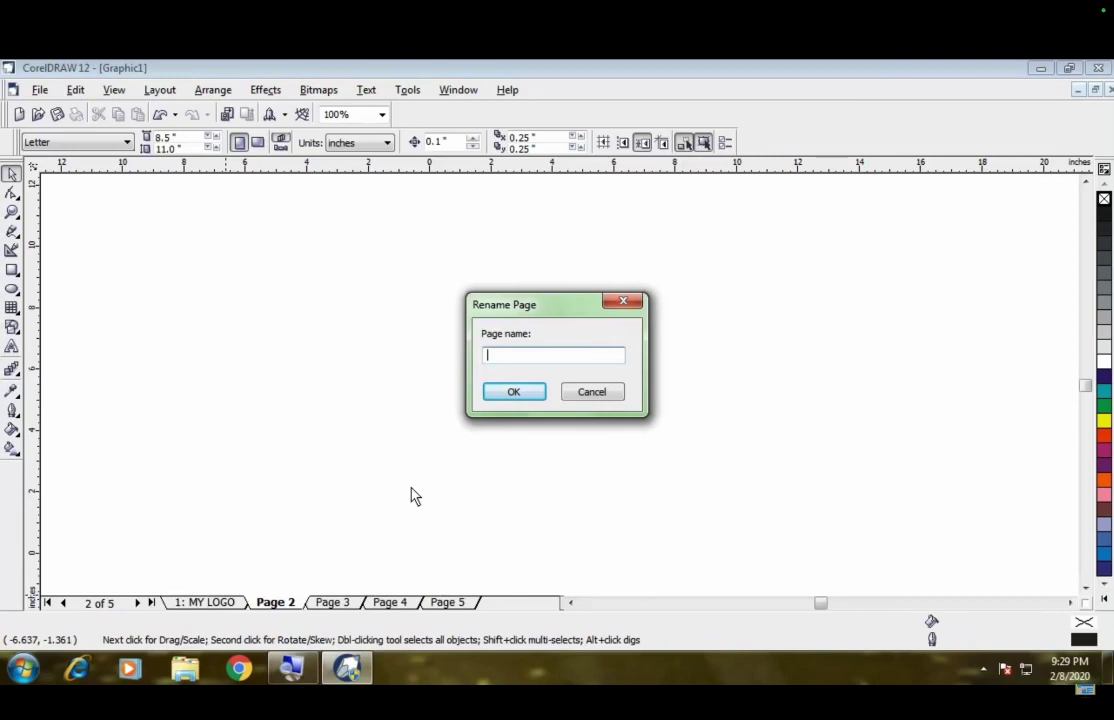
{"action": "type", "text": "COREL LOGO"}
{"action": "key", "text": "Return"}
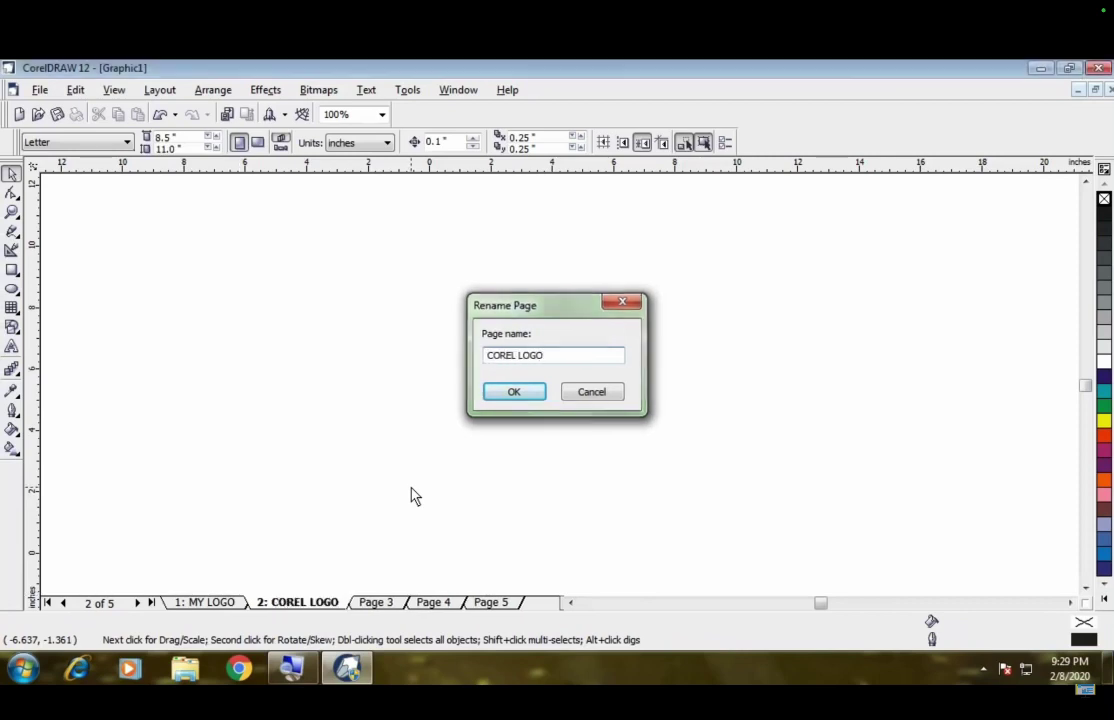
{"action": "left_click", "coordinate": [220, 603]}
{"action": "left_click", "coordinate": [275, 604]}
{"action": "left_click", "coordinate": [208, 605]}
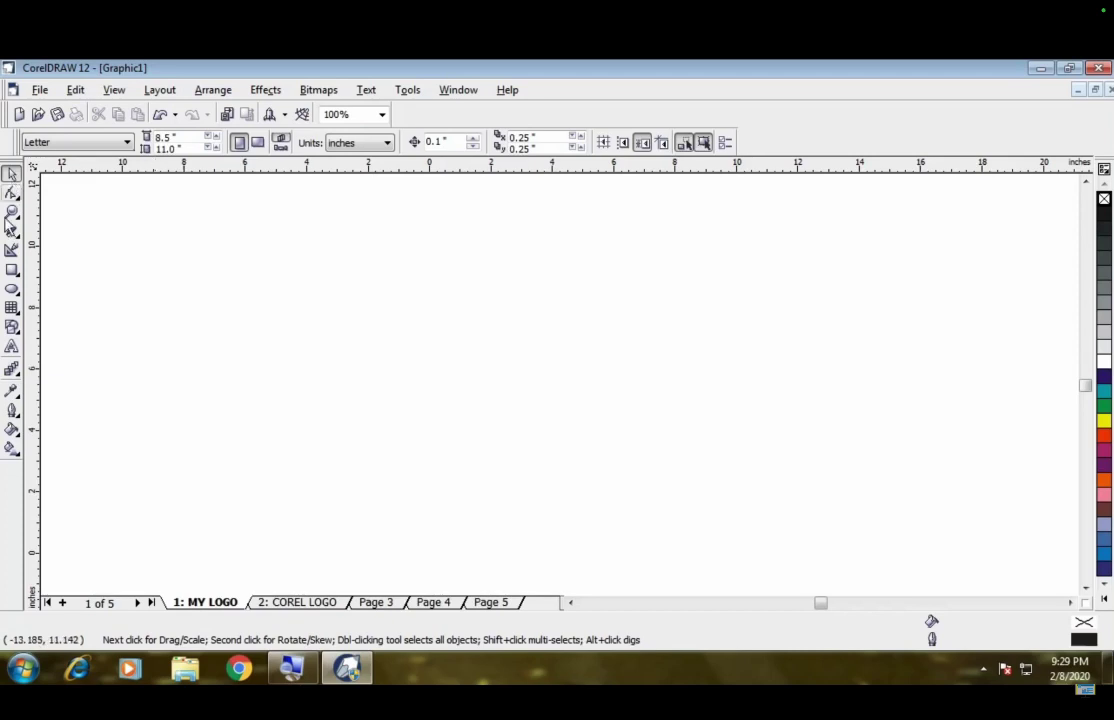
Step: Draw a tall rectangle about 4.3 by 8.2 inches on the MY LOGO page
{"action": "left_click", "coordinate": [11, 271]}
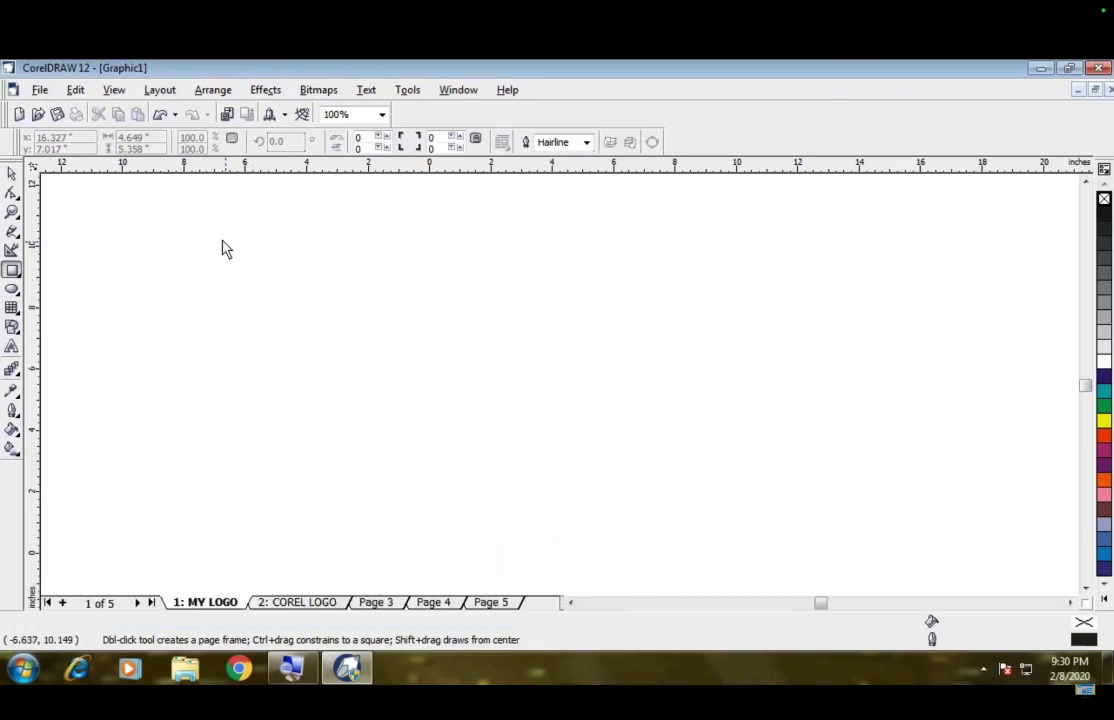
{"action": "left_click_drag", "start_coordinate": [221, 240], "coordinate": [346, 508]}
{"action": "mouse_move", "coordinate": [352, 507]}
{"action": "left_mouse_down"}
{"action": "mouse_move", "coordinate": [368, 521]}
{"action": "mouse_move", "coordinate": [366, 479]}
{"action": "mouse_move", "coordinate": [610, 393]}
{"action": "mouse_move", "coordinate": [386, 481]}
{"action": "mouse_move", "coordinate": [329, 519]}
{"action": "mouse_move", "coordinate": [353, 492]}
{"action": "left_mouse_up"}
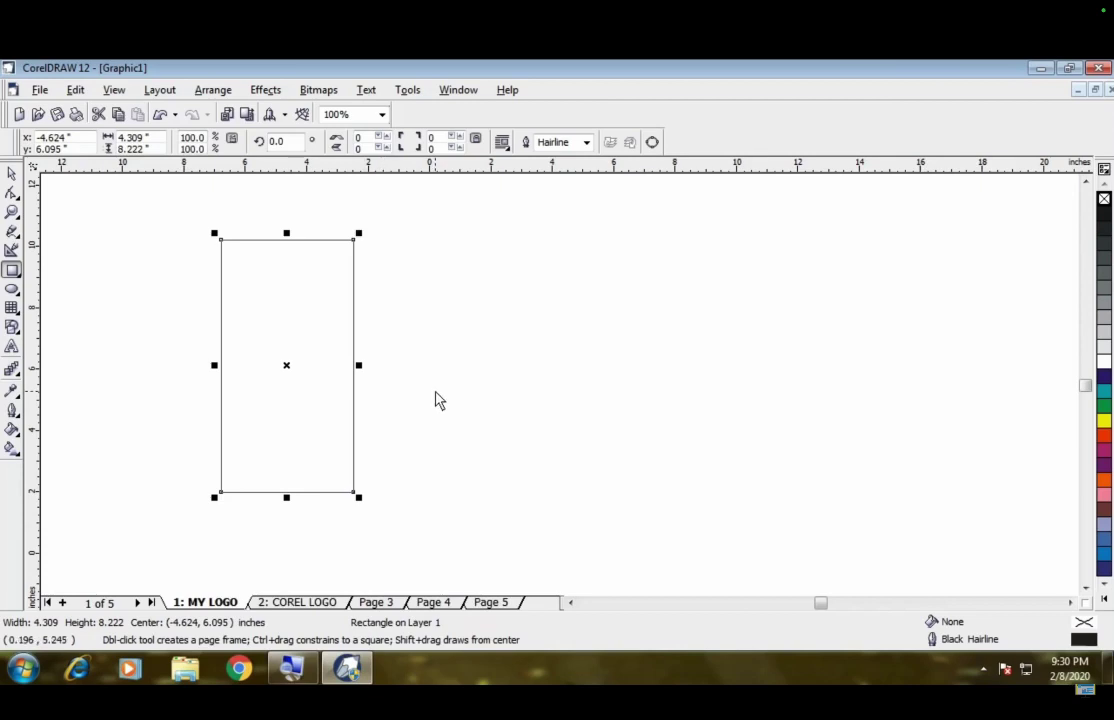
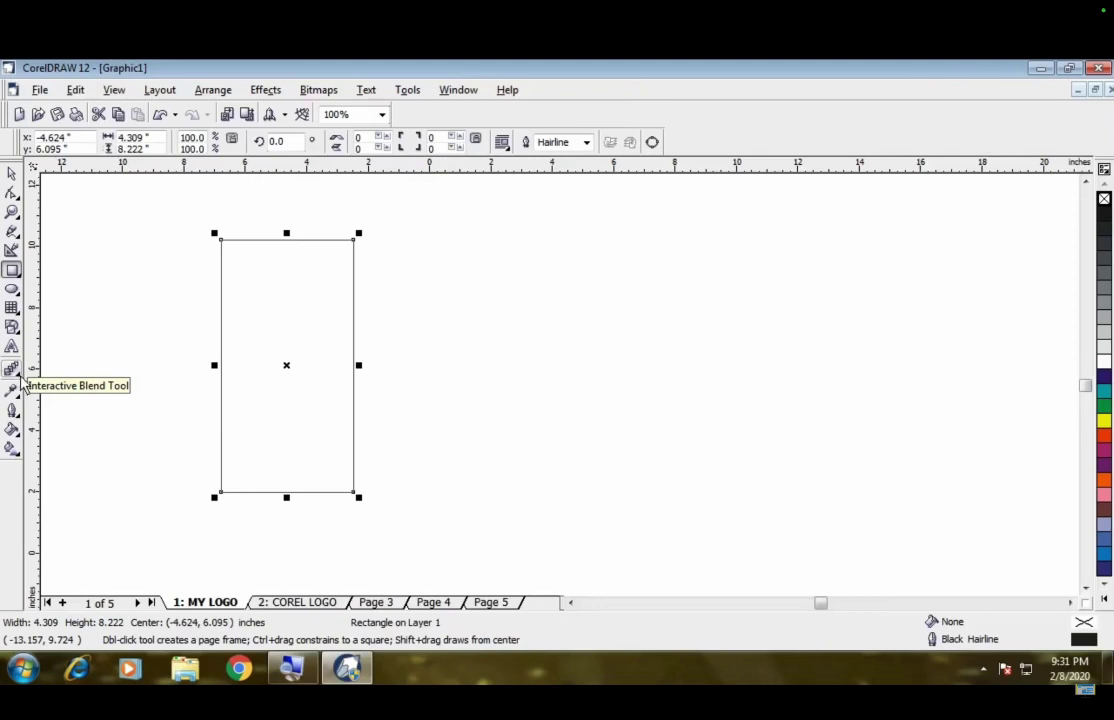
Step: Look through the interactive effect tools, try the Interactive Blend tool and activate the Interactive Envelope tool on the rectangle
{"action": "right_click", "coordinate": [12, 374]}
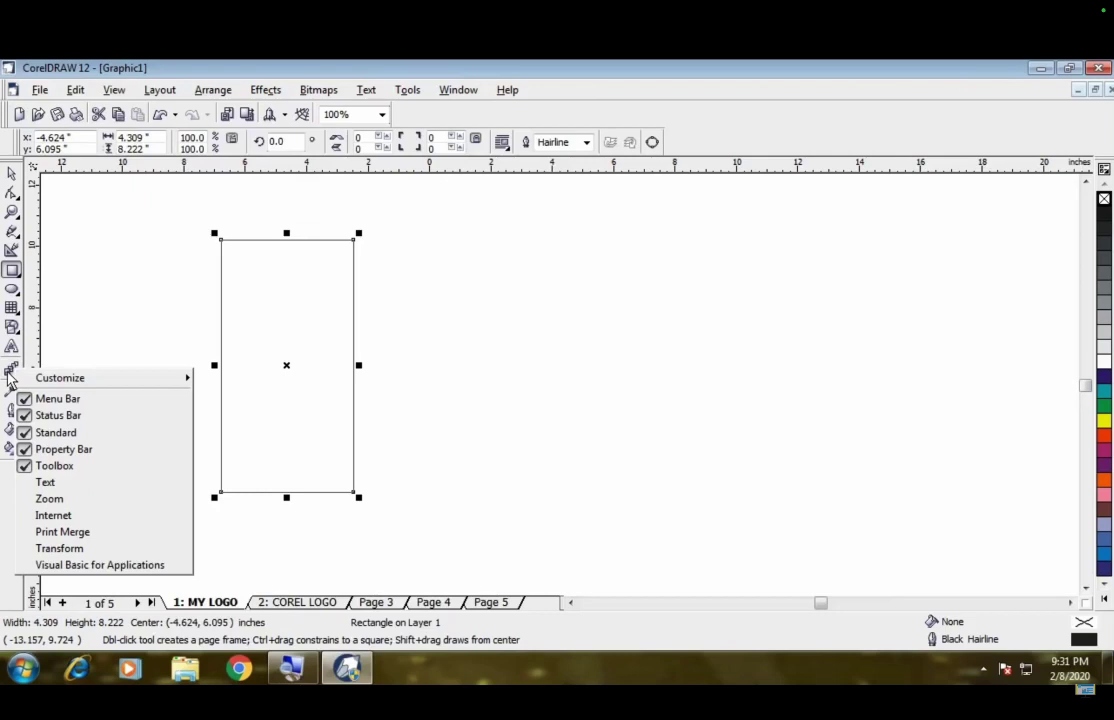
{"action": "left_click", "coordinate": [10, 374]}
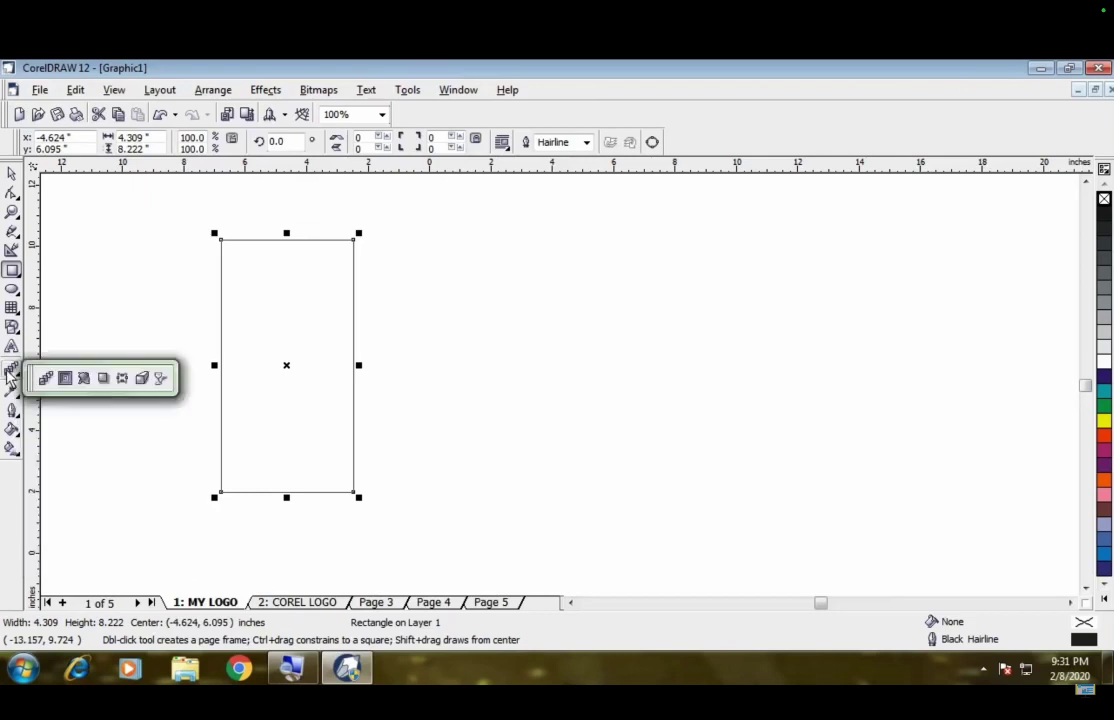
{"action": "left_click", "coordinate": [45, 377]}
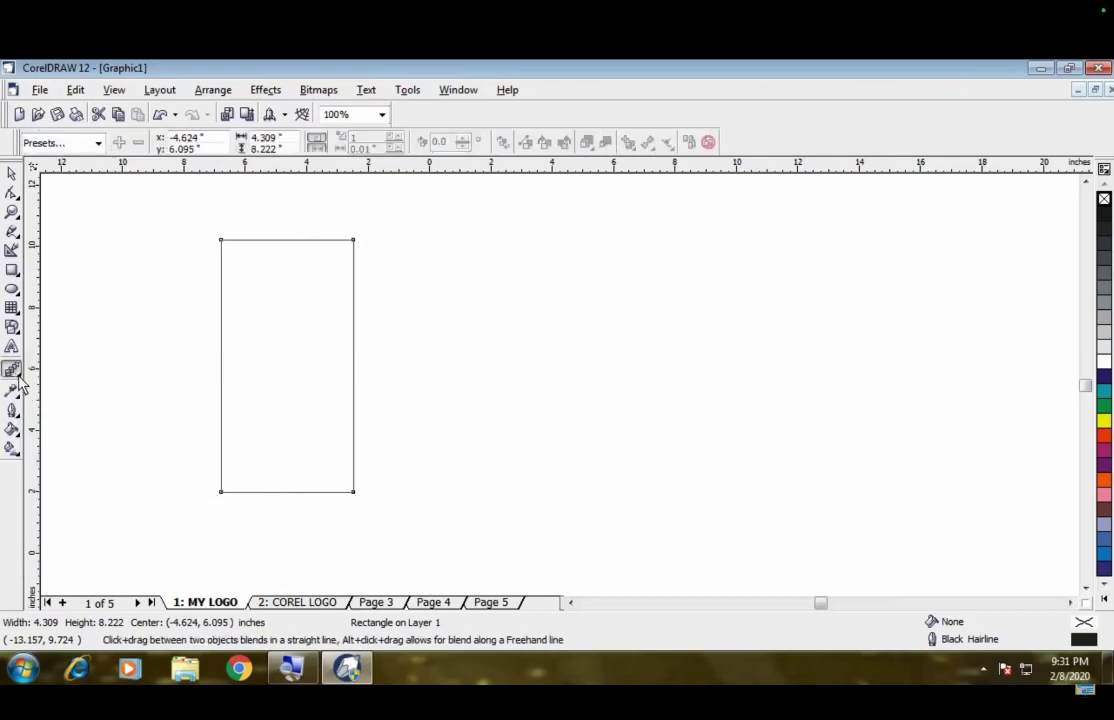
{"action": "left_click", "coordinate": [16, 374]}
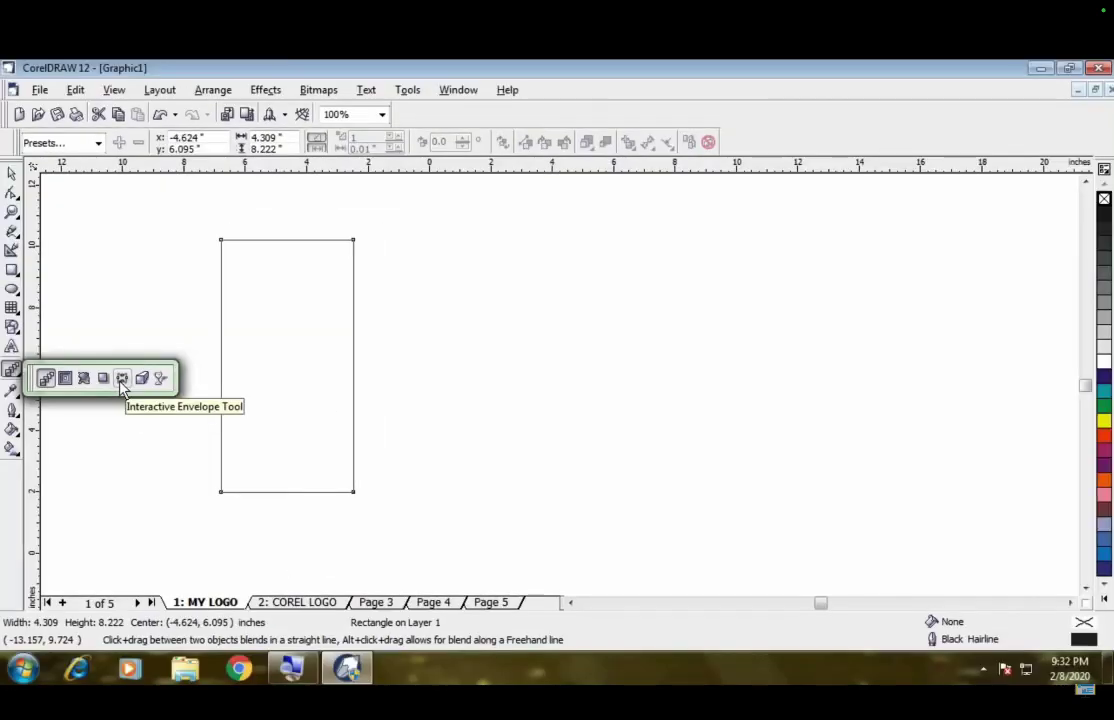
{"action": "left_click", "coordinate": [122, 388]}
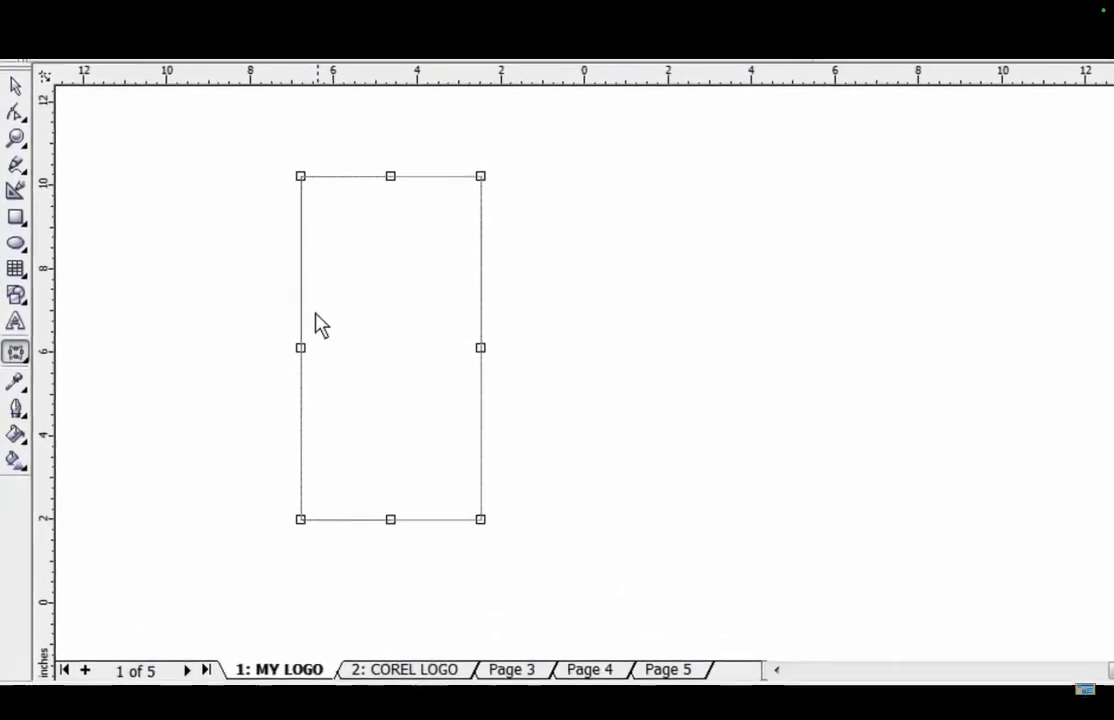
{"action": "left_click", "coordinate": [14, 88]}
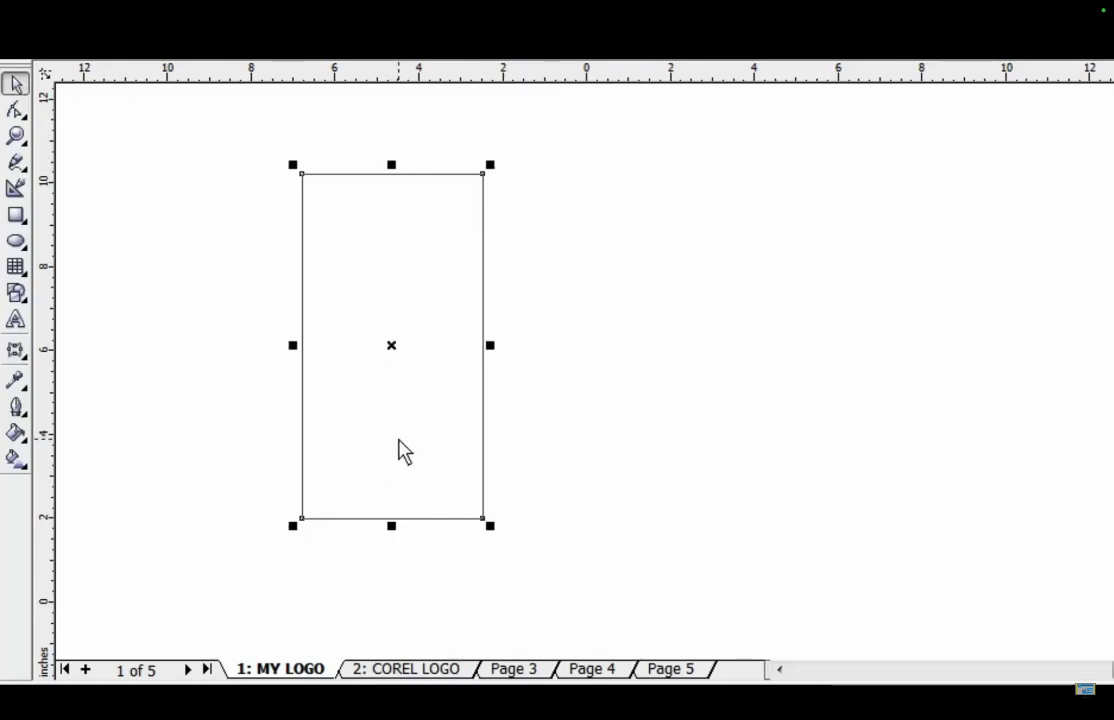
{"action": "left_click", "coordinate": [17, 351]}
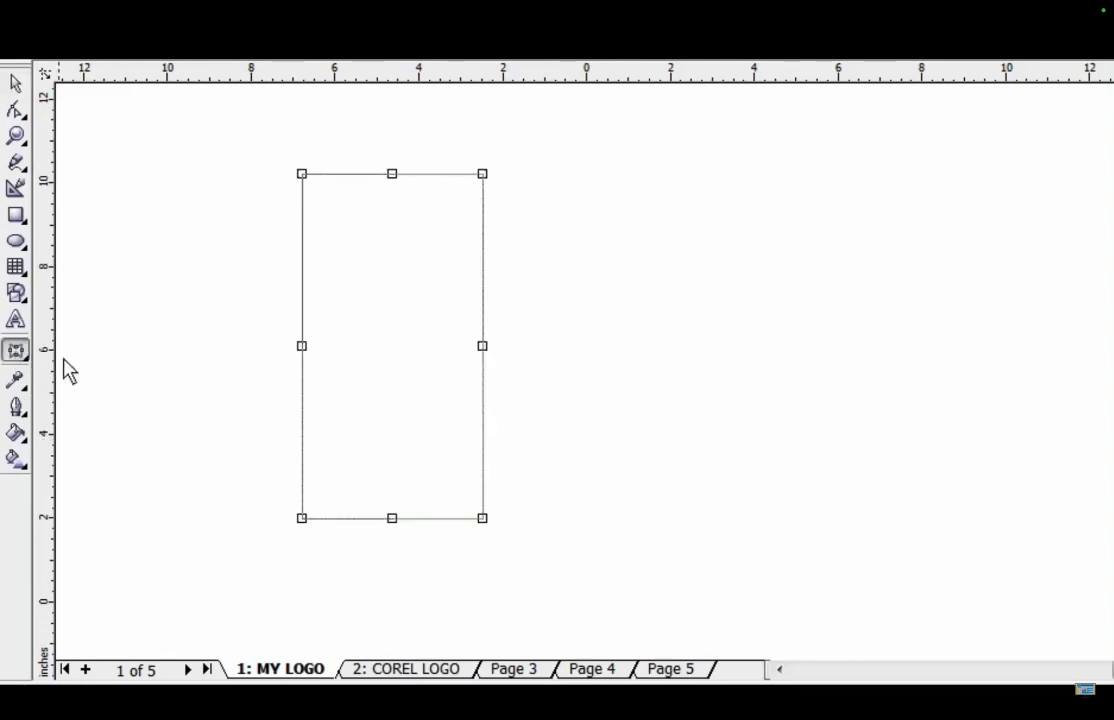
Step: Bend the rectangle's right side inward to about its centre using its middle envelope node, and return to the Pick tool
{"action": "left_click", "coordinate": [484, 348]}
{"action": "mouse_move", "coordinate": [485, 348]}
{"action": "left_mouse_down"}
{"action": "mouse_move", "coordinate": [471, 350]}
{"action": "mouse_move", "coordinate": [484, 350]}
{"action": "left_mouse_up"}
{"action": "left_click_drag", "start_coordinate": [485, 348], "coordinate": [463, 352]}
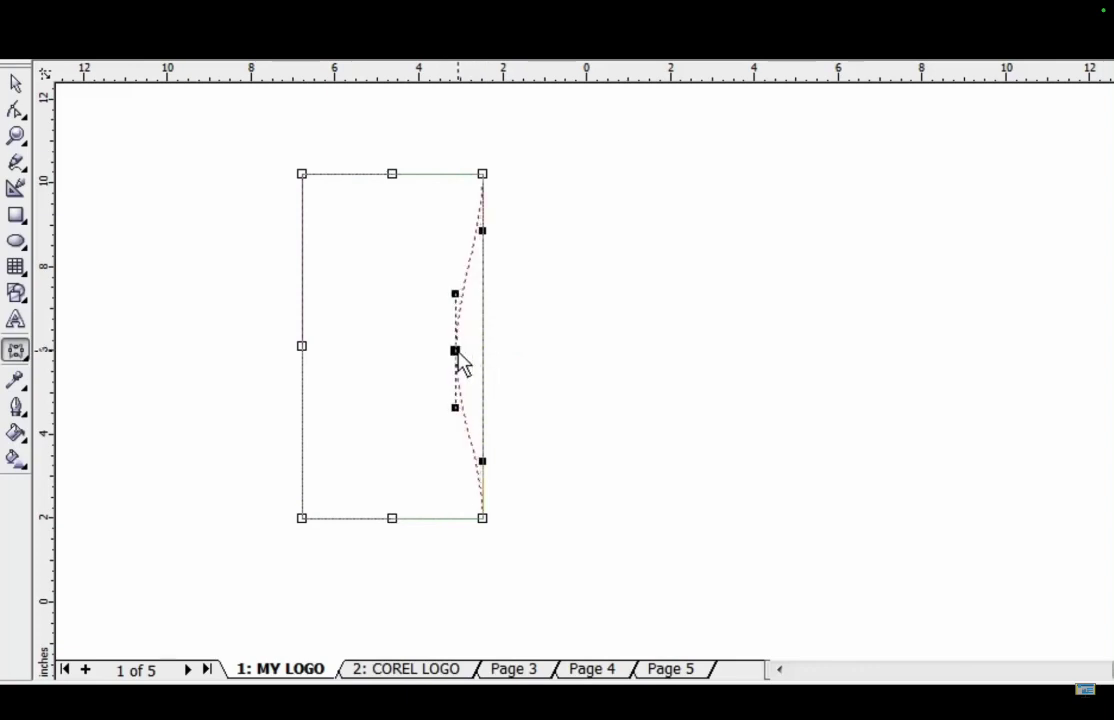
{"action": "left_click_drag", "start_coordinate": [457, 353], "coordinate": [405, 366]}
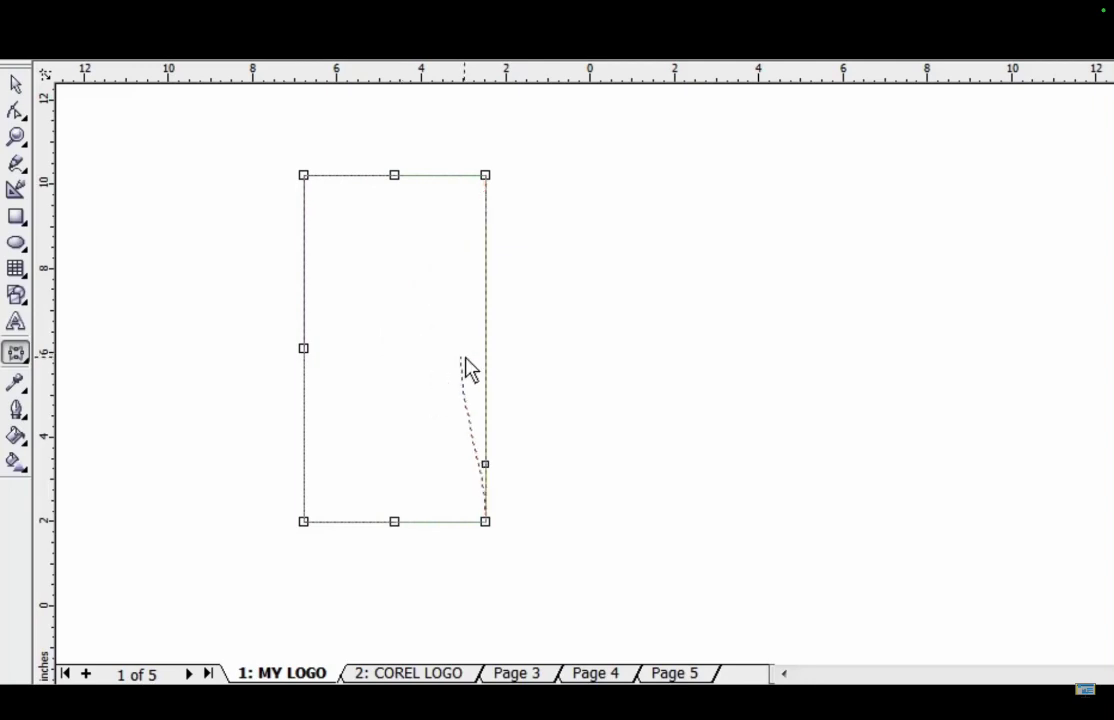
{"action": "left_click_drag", "start_coordinate": [465, 368], "coordinate": [405, 366]}
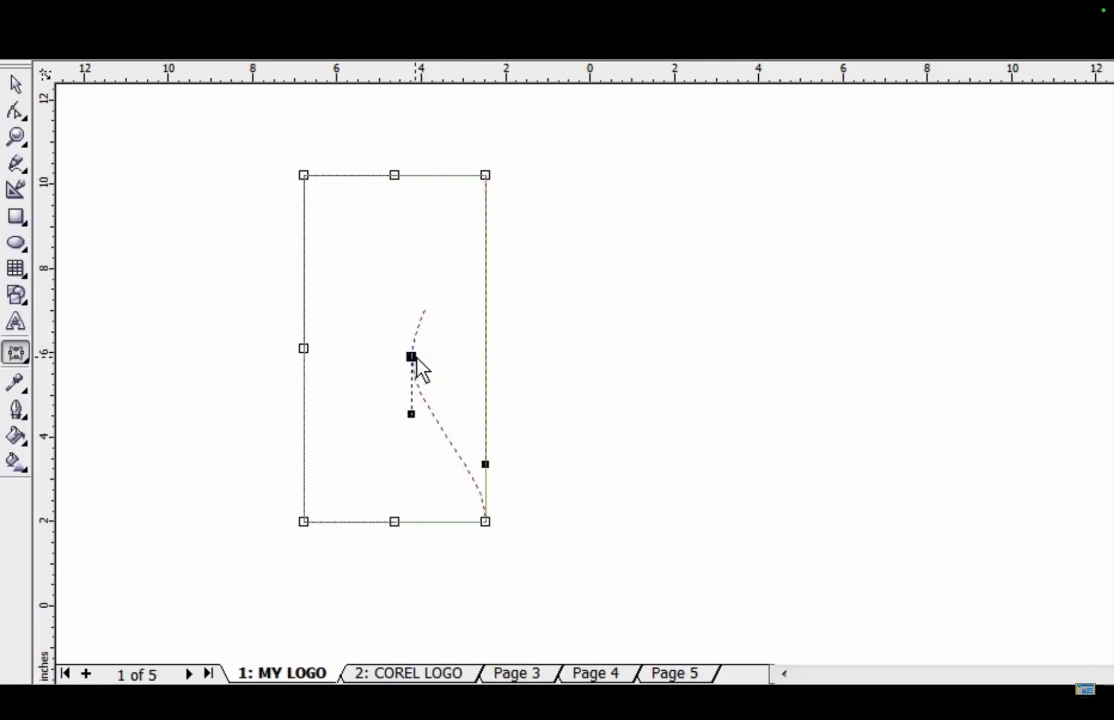
{"action": "left_click_drag", "start_coordinate": [423, 373], "coordinate": [404, 367]}
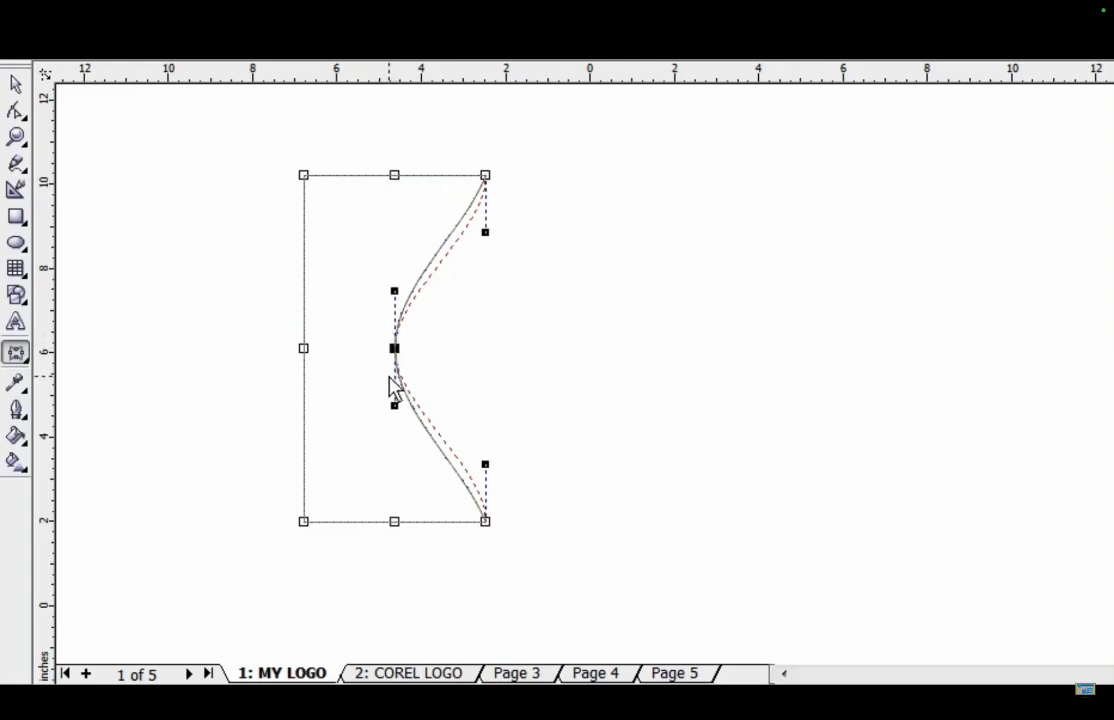
{"action": "left_click", "coordinate": [12, 88]}
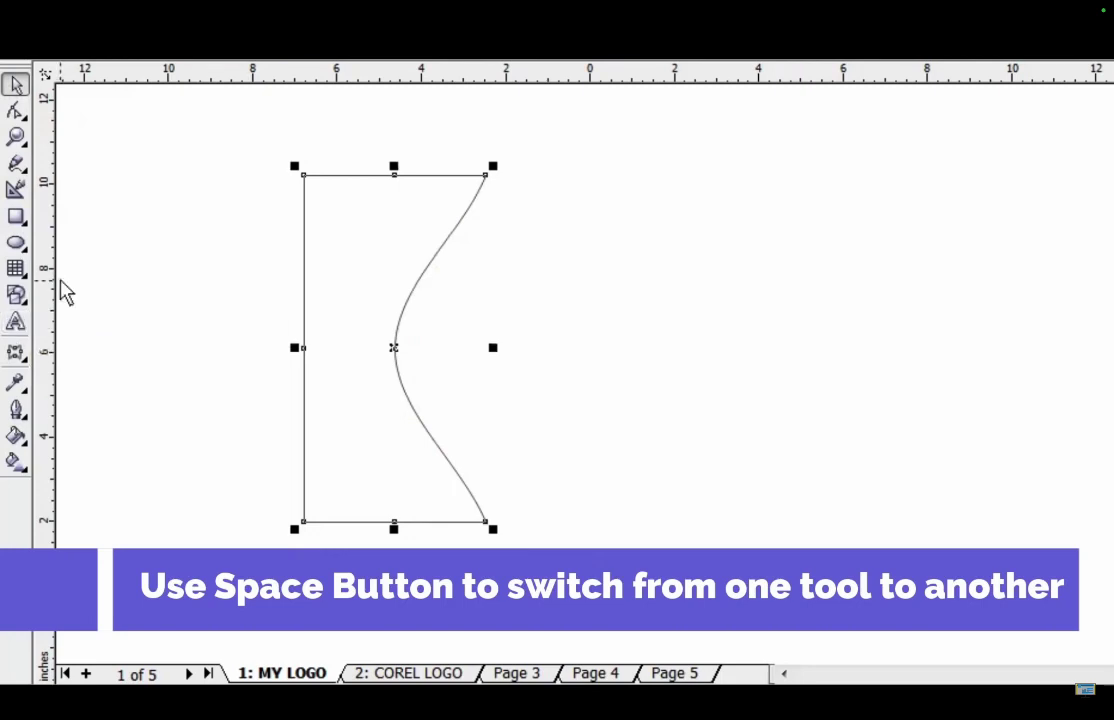
Step: Toggle back and forth between the Interactive Envelope tool and the Pick tool, ending on the Pick tool
{"action": "key", "text": "space"}
{"action": "key", "text": "space"}
{"action": "key", "text": "space"}
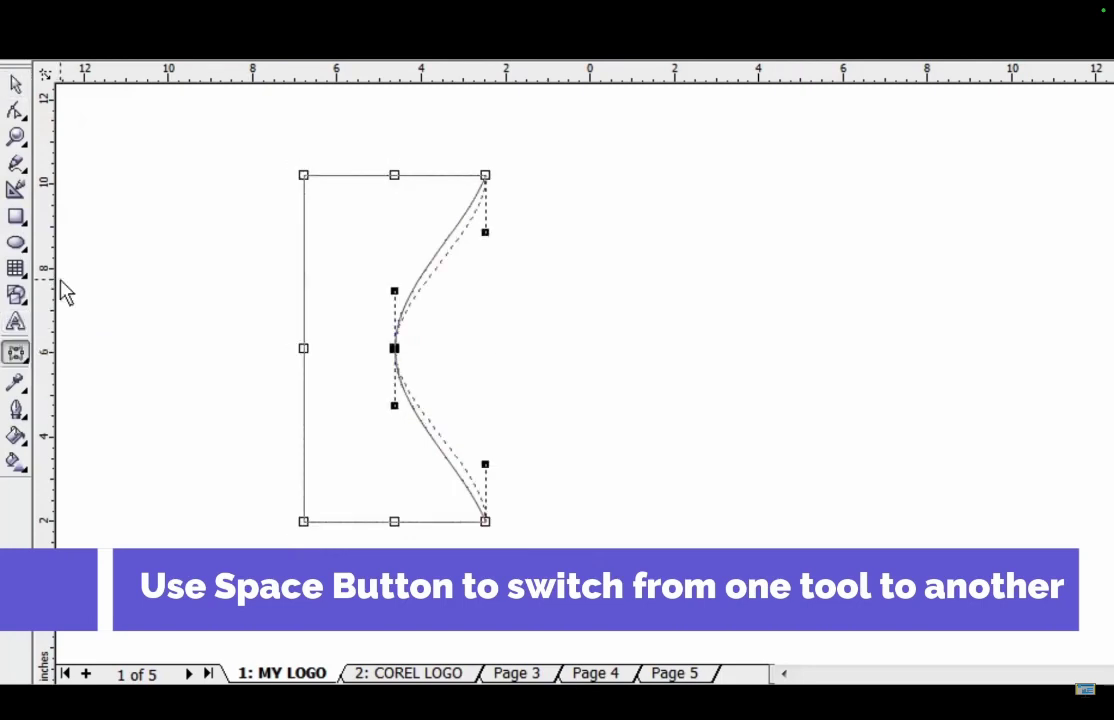
{"action": "key", "text": "space"}
{"action": "key", "text": "space"}
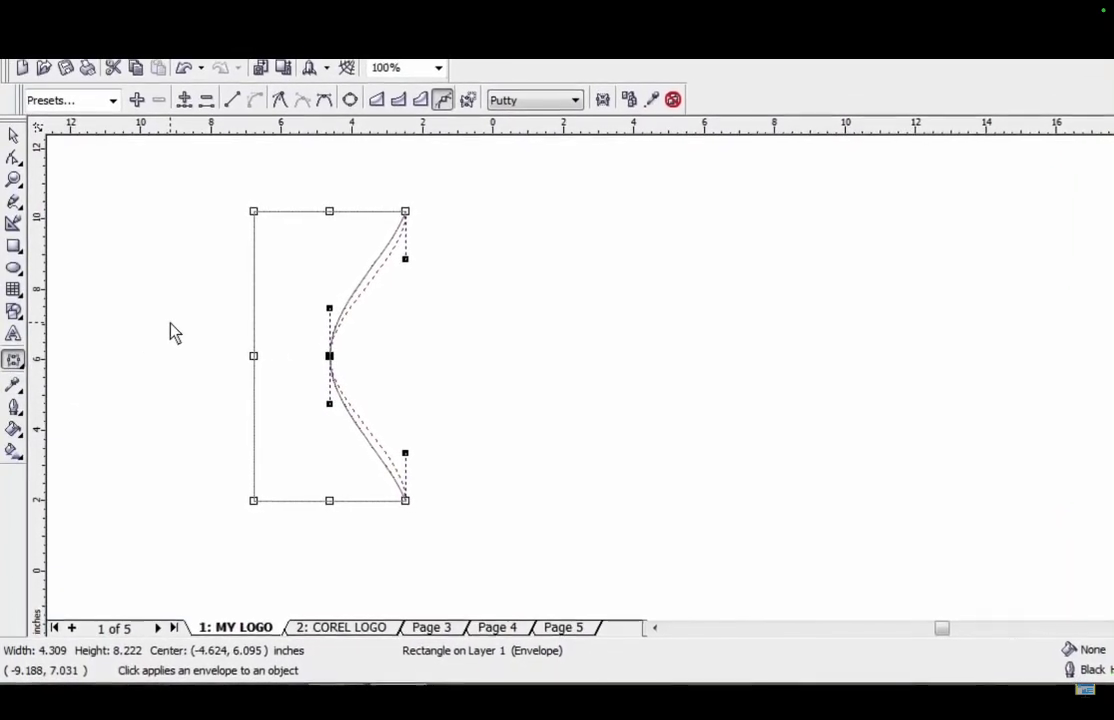
{"action": "key", "text": "space"}
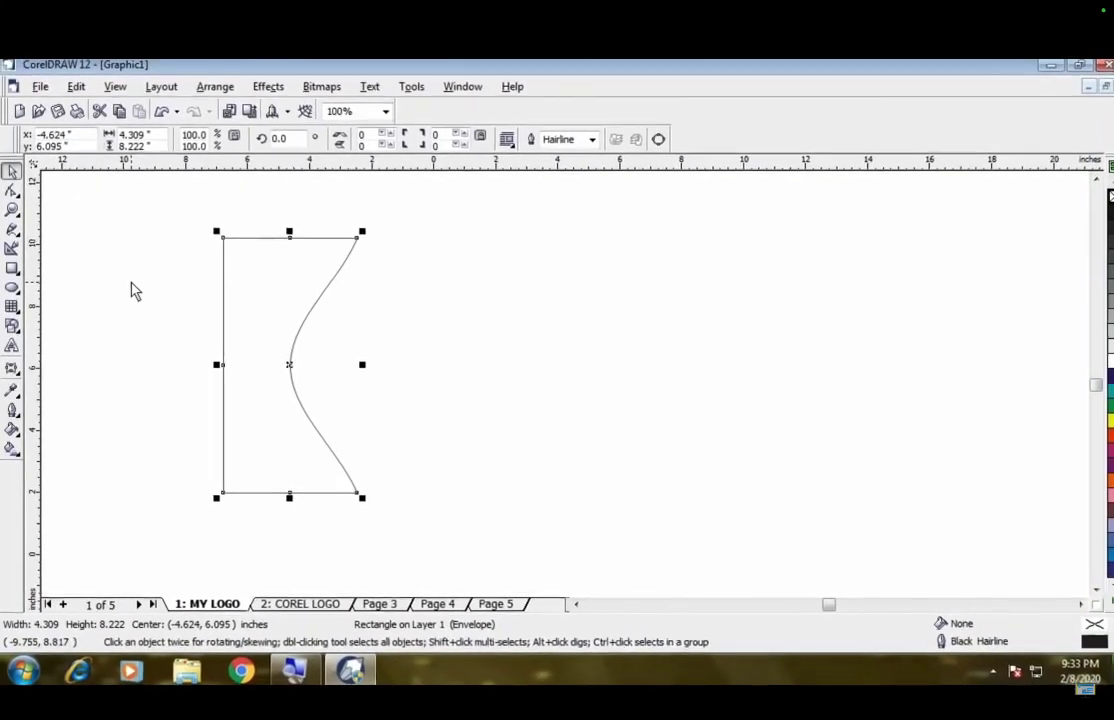
{"action": "key", "text": "space"}
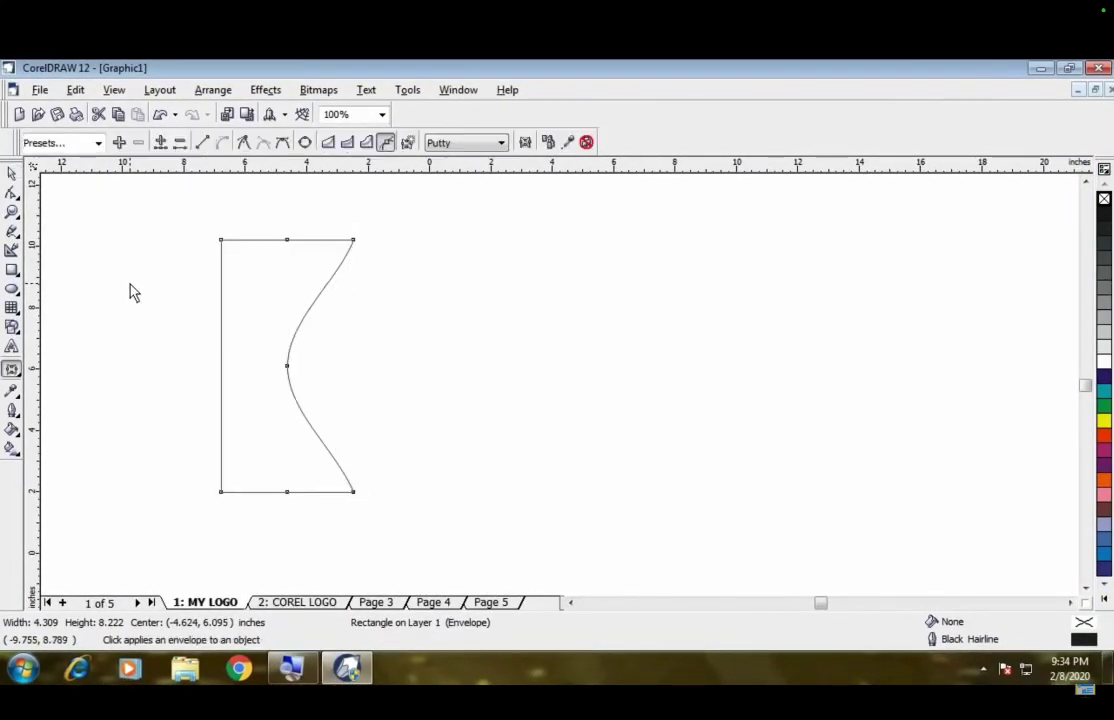
{"action": "key", "text": "space"}
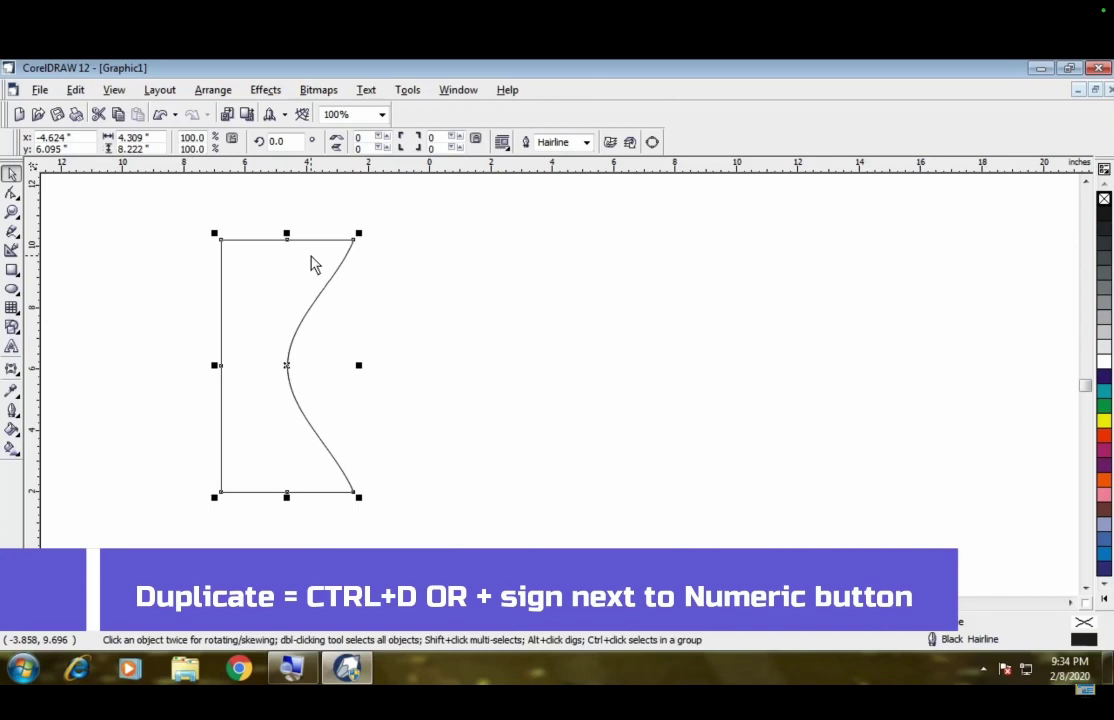
Step: Duplicate the curved shape in place, nudge the copy about 6.5 inches to the right and delete it
{"action": "key", "text": "ctrl+d"}
{"action": "key", "text": "Right"}
{"action": "key", "text": "Right"}
{"action": "key", "text": "Right"}
{"action": "key", "text": "Right"}
{"action": "key", "text": "Right"}
{"action": "key", "text": "Right"}
{"action": "key", "text": "Right"}
{"action": "key", "text": "Right"}
{"action": "key", "text": "Right"}
{"action": "key", "text": "Right"}
{"action": "key", "text": "Right"}
{"action": "key", "text": "Right"}
{"action": "key", "text": "Right"}
{"action": "key", "text": "Right"}
{"action": "key", "text": "Right"}
{"action": "key", "text": "Right"}
{"action": "key", "text": "Right"}
{"action": "key", "text": "Right"}
{"action": "key", "text": "Right"}
{"action": "key", "text": "Right"}
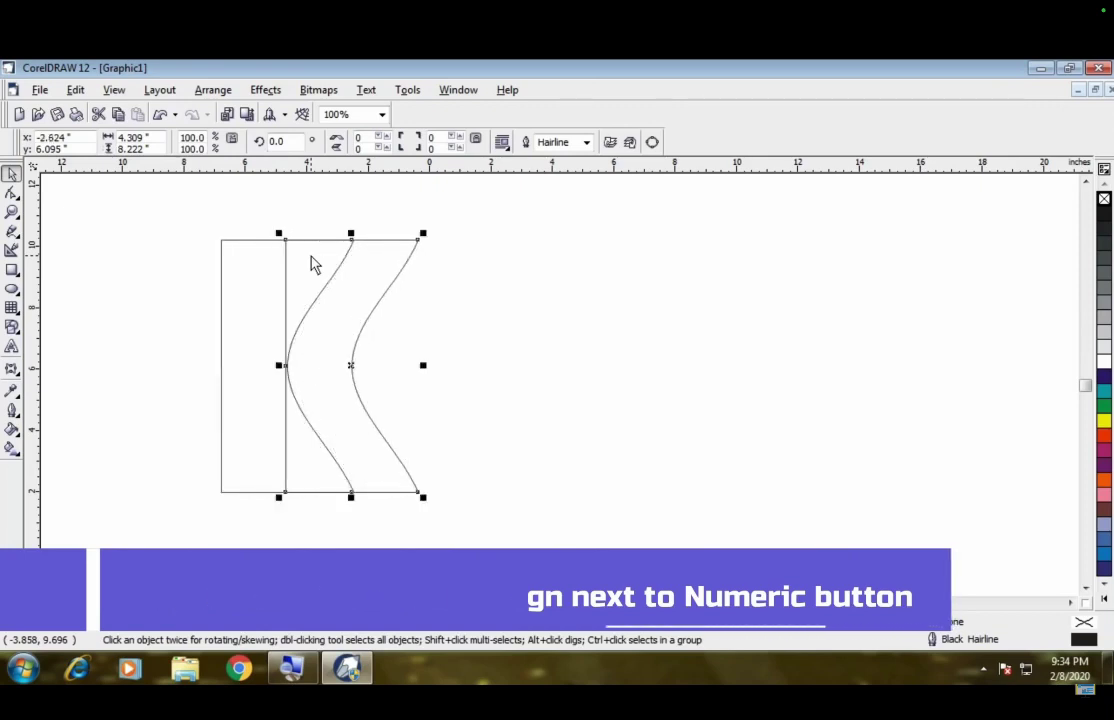
{"action": "key", "text": "Right"}
{"action": "key", "text": "Right"}
{"action": "key", "text": "Right"}
{"action": "key", "text": "Right"}
{"action": "key", "text": "Right"}
{"action": "key", "text": "Right"}
{"action": "key", "text": "Right"}
{"action": "key", "text": "Right"}
{"action": "key", "text": "Right"}
{"action": "key", "text": "Right"}
{"action": "key", "text": "Right"}
{"action": "key", "text": "Right"}
{"action": "key", "text": "Right"}
{"action": "key", "text": "Right"}
{"action": "key", "text": "Right"}
{"action": "key", "text": "Right"}
{"action": "key", "text": "Right"}
{"action": "key", "text": "Right"}
{"action": "key", "text": "Right"}
{"action": "key", "text": "Right"}
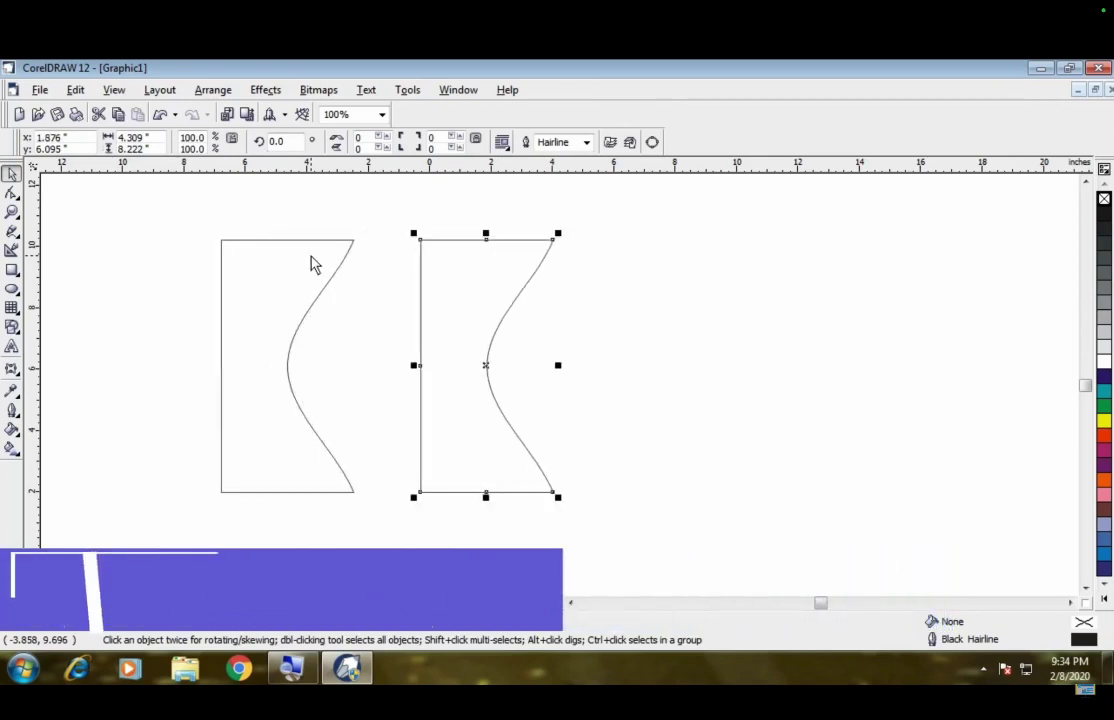
{"action": "key", "text": "Delete"}
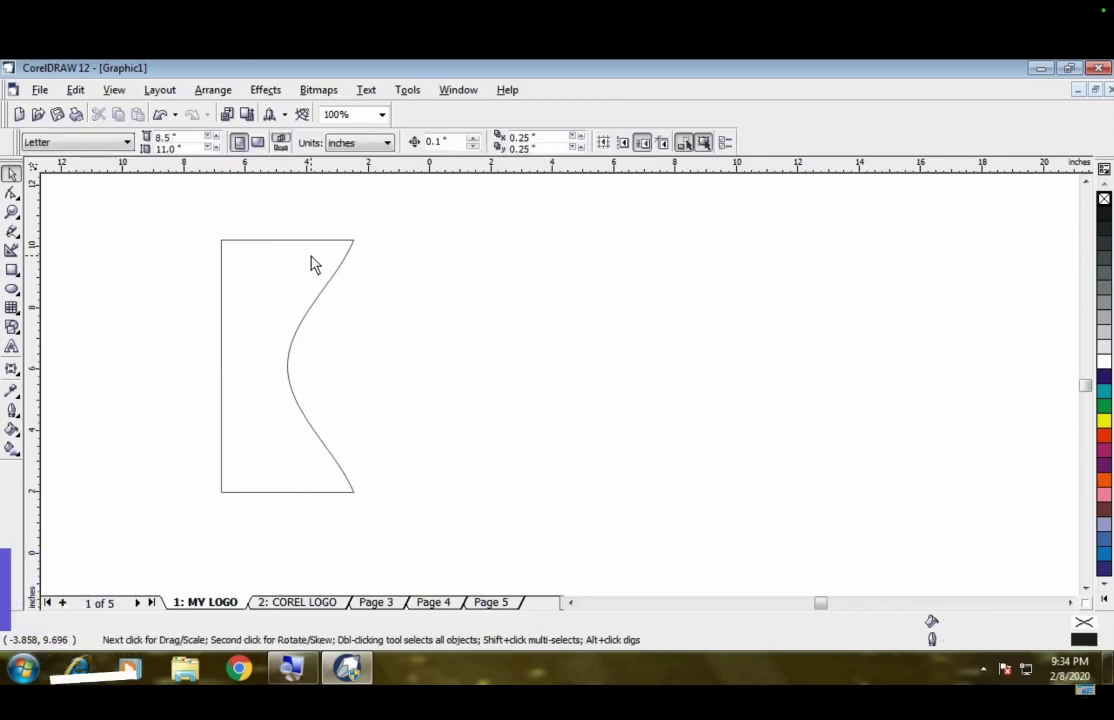
Step: Duplicate the remaining curved shape with an offset and nudge the copy until it lies exactly over the original
{"action": "key", "text": "Tab"}
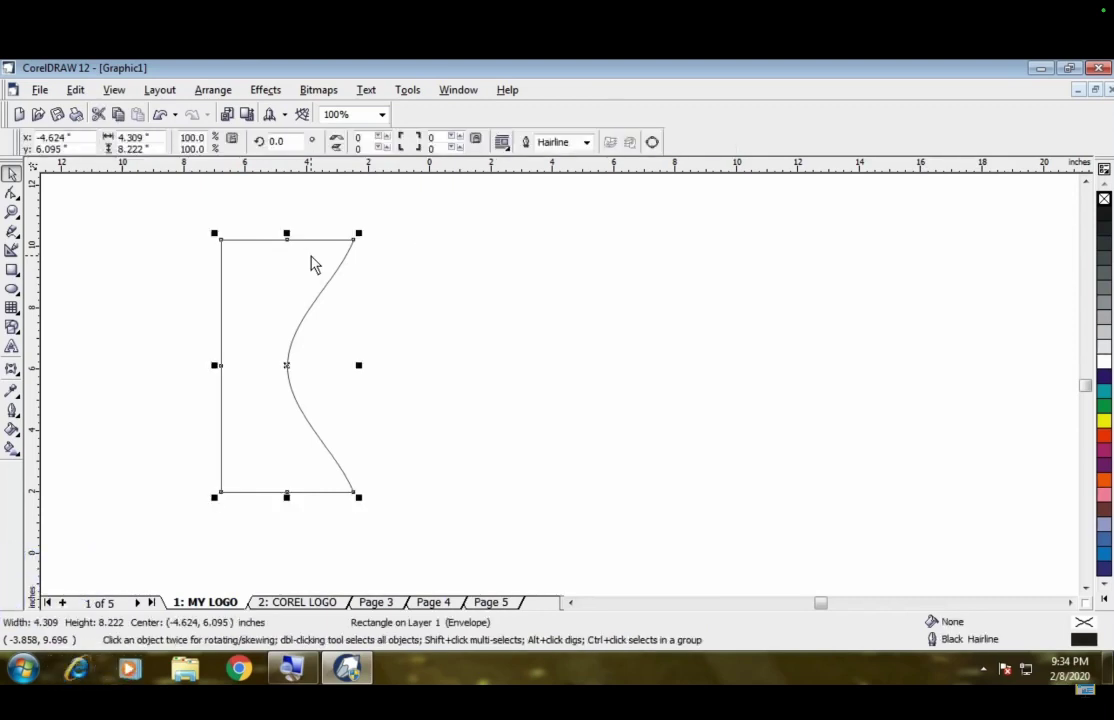
{"action": "key", "text": "ctrl+d"}
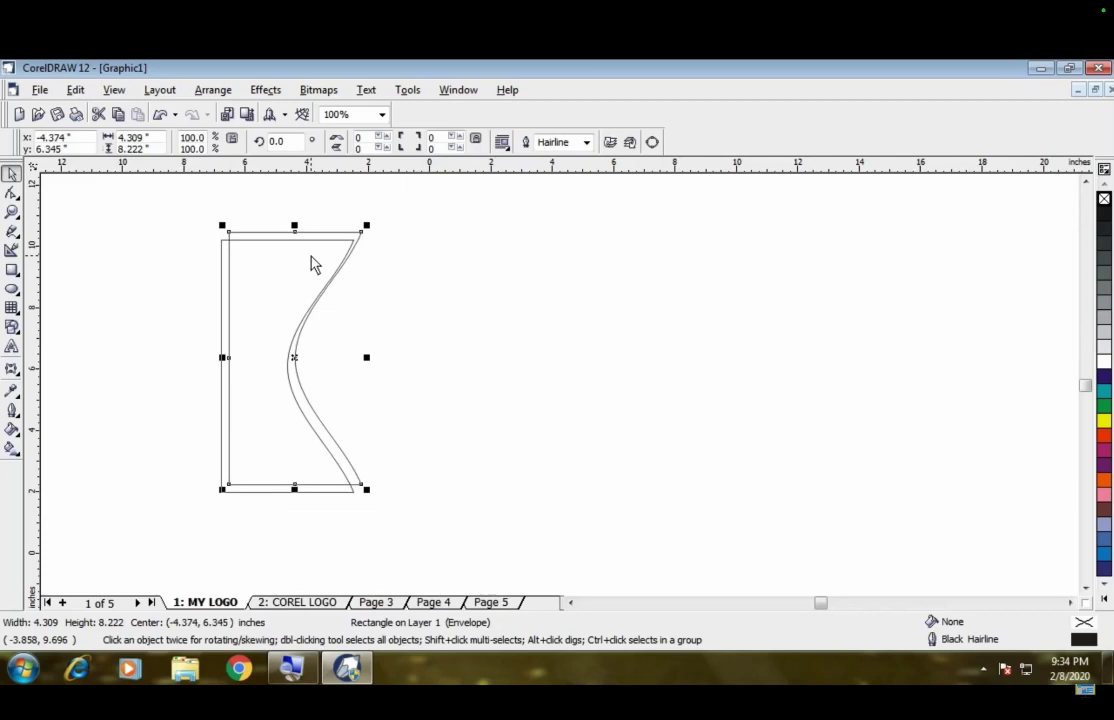
{"action": "key", "text": "Down"}
{"action": "key", "text": "Down"}
{"action": "key", "text": "Down"}
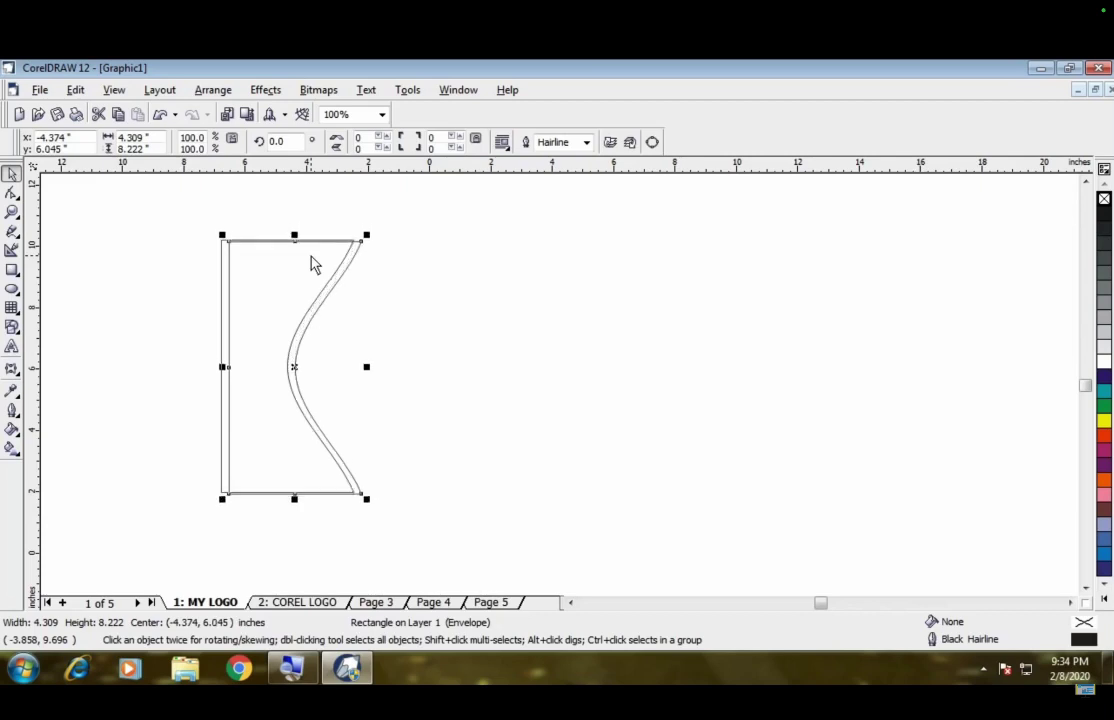
{"action": "key", "text": "Left"}
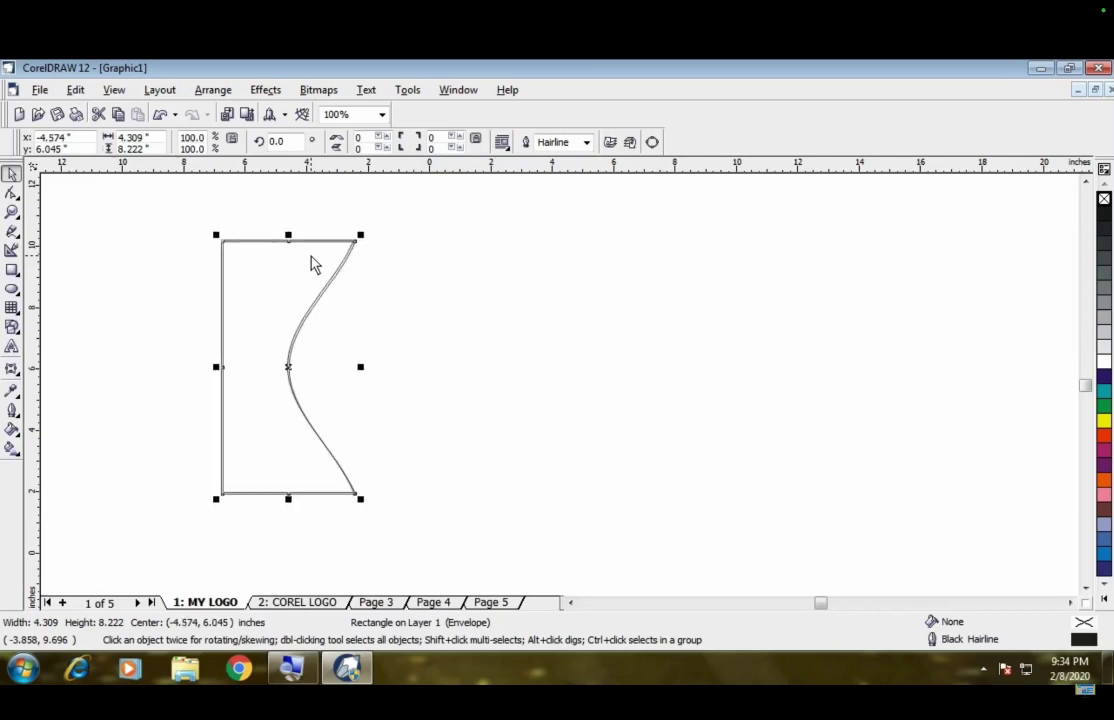
{"action": "key", "text": "Up"}
{"action": "key", "text": "ctrl+Left"}
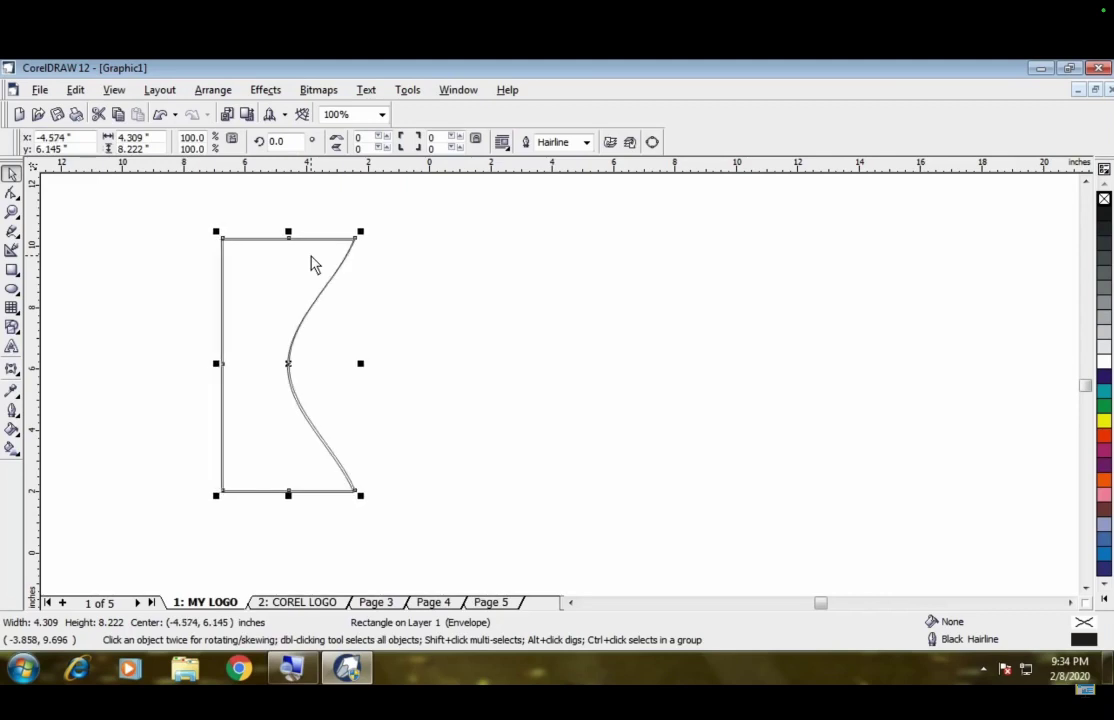
{"action": "key", "text": "Left"}
{"action": "key", "text": "Down"}
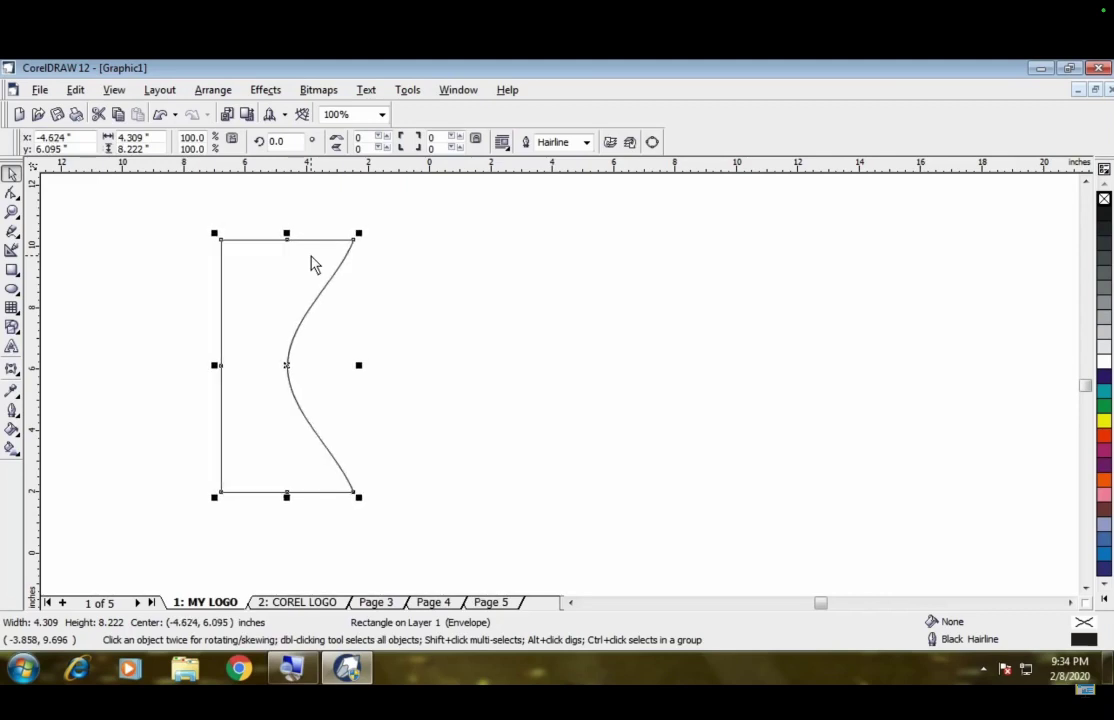
Step: Nudge the copied shape up about 0.35 inches and back down over the original, and repeat the up-and-down move
{"action": "key", "text": "Up"}
{"action": "key", "text": "Up"}
{"action": "key", "text": "Up"}
{"action": "key", "text": "Up"}
{"action": "key", "text": "Up"}
{"action": "key", "text": "Down"}
{"action": "key", "text": "Down"}
{"action": "key", "text": "Down"}
{"action": "key", "text": "Down"}
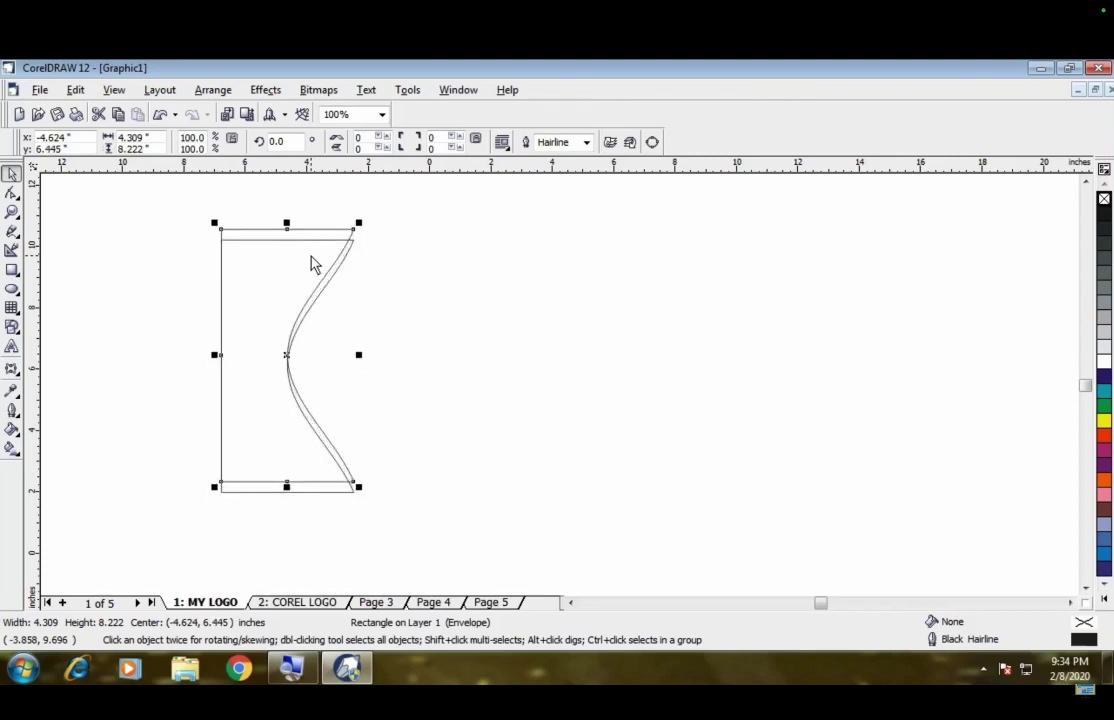
{"action": "key", "text": "Up"}
{"action": "key", "text": "Up"}
{"action": "key", "text": "Up"}
{"action": "key", "text": "Up"}
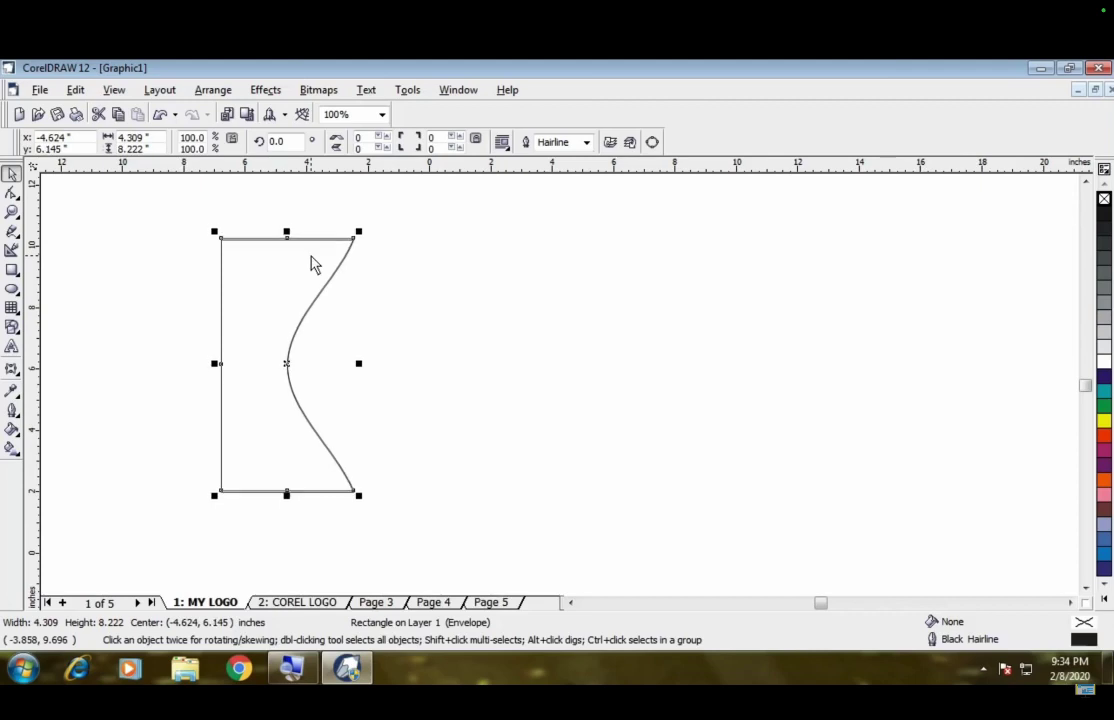
{"action": "key", "text": "Down"}
{"action": "key", "text": "Down"}
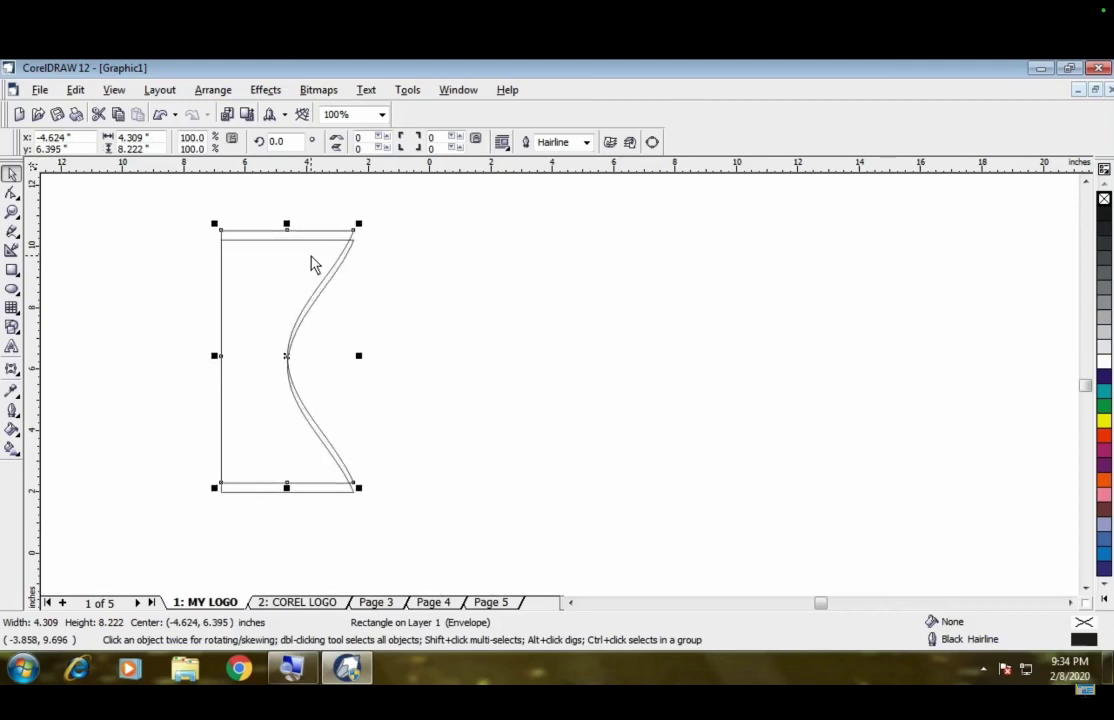
{"action": "key", "text": "Down"}
{"action": "key", "text": "Down"}
{"action": "key", "text": "Down"}
{"action": "key", "text": "Down"}
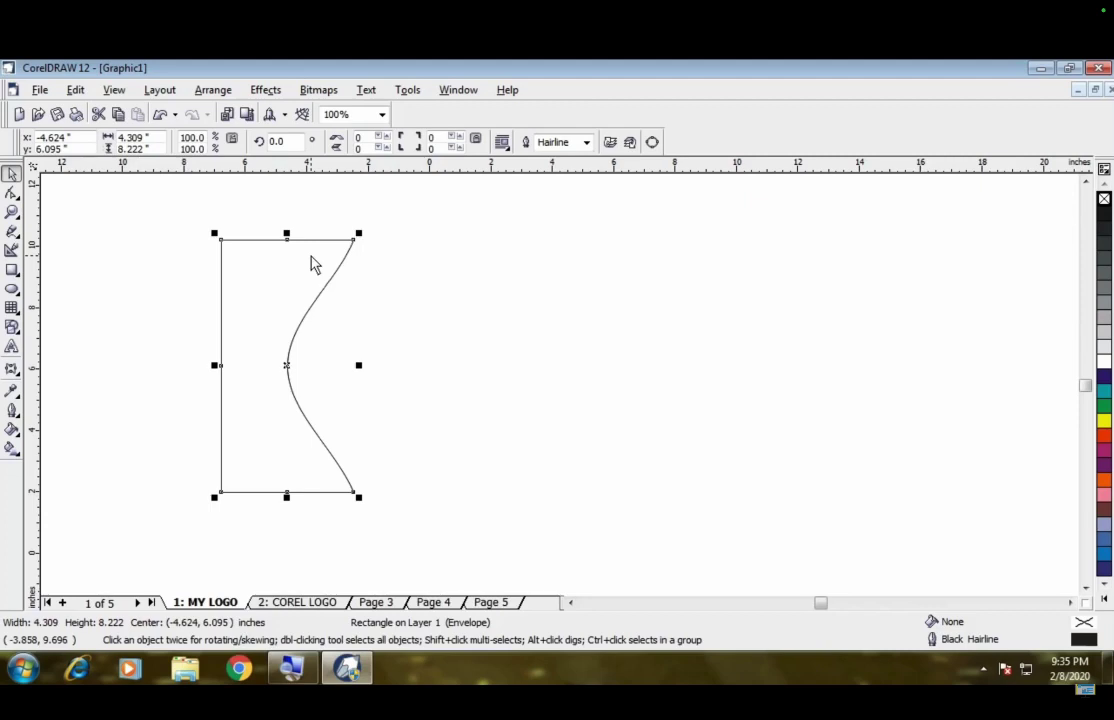
Step: Duplicate the curved shape and nudge the new copy horizontally about 16 inches to the right of the original
{"action": "key", "text": "ctrl+d"}
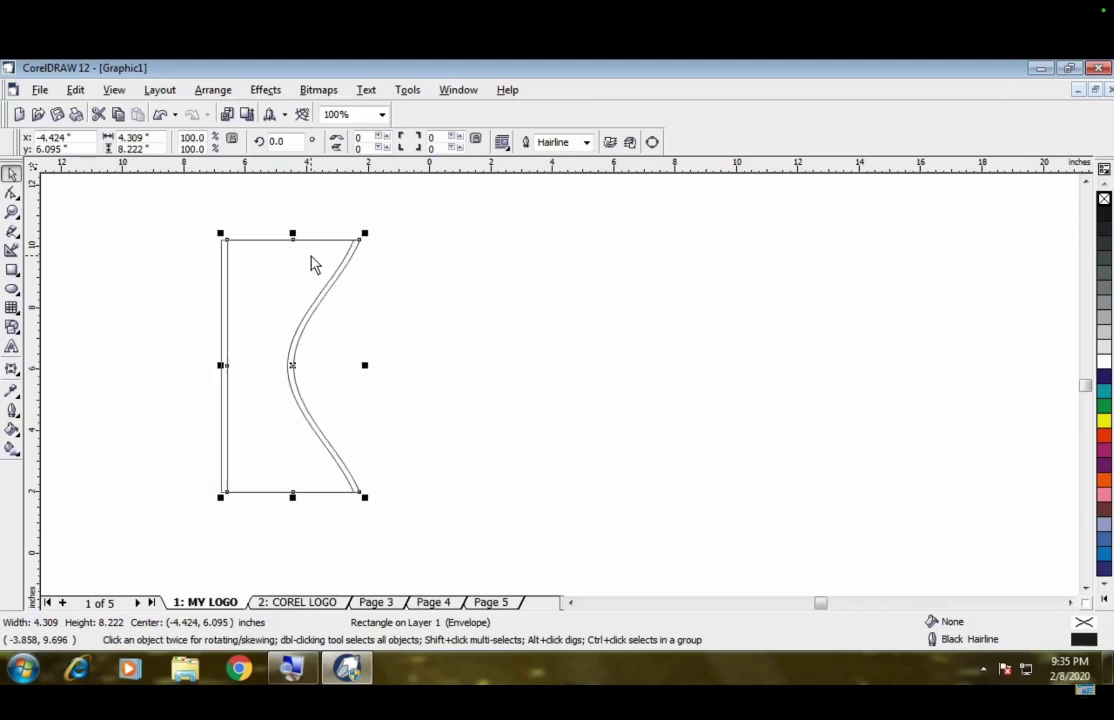
{"action": "key", "text": "Right"}
{"action": "key", "text": "Right"}
{"action": "key", "text": "Right"}
{"action": "key", "text": "Right"}
{"action": "key", "text": "Right"}
{"action": "key", "text": "Right"}
{"action": "key", "text": "Right"}
{"action": "key", "text": "Right"}
{"action": "key", "text": "Right"}
{"action": "key", "text": "Right"}
{"action": "key", "text": "Right"}
{"action": "key", "text": "Right"}
{"action": "key", "text": "Right"}
{"action": "key", "text": "Right"}
{"action": "key", "text": "Right"}
{"action": "key", "text": "Right"}
{"action": "key", "text": "Right"}
{"action": "key", "text": "Right"}
{"action": "key", "text": "Right"}
{"action": "key", "text": "Right"}
{"action": "key", "text": "Right"}
{"action": "key", "text": "Right"}
{"action": "key", "text": "Right"}
{"action": "key", "text": "Right"}
{"action": "key", "text": "Right"}
{"action": "key", "text": "Right"}
{"action": "key", "text": "Right"}
{"action": "key", "text": "Right"}
{"action": "key", "text": "Right"}
{"action": "key", "text": "Right"}
{"action": "key", "text": "Right"}
{"action": "key", "text": "Right"}
{"action": "key", "text": "Right"}
{"action": "key", "text": "Right"}
{"action": "key", "text": "Right"}
{"action": "key", "text": "Right"}
{"action": "key", "text": "Right"}
{"action": "key", "text": "Right"}
{"action": "key", "text": "Right"}
{"action": "key", "text": "Right"}
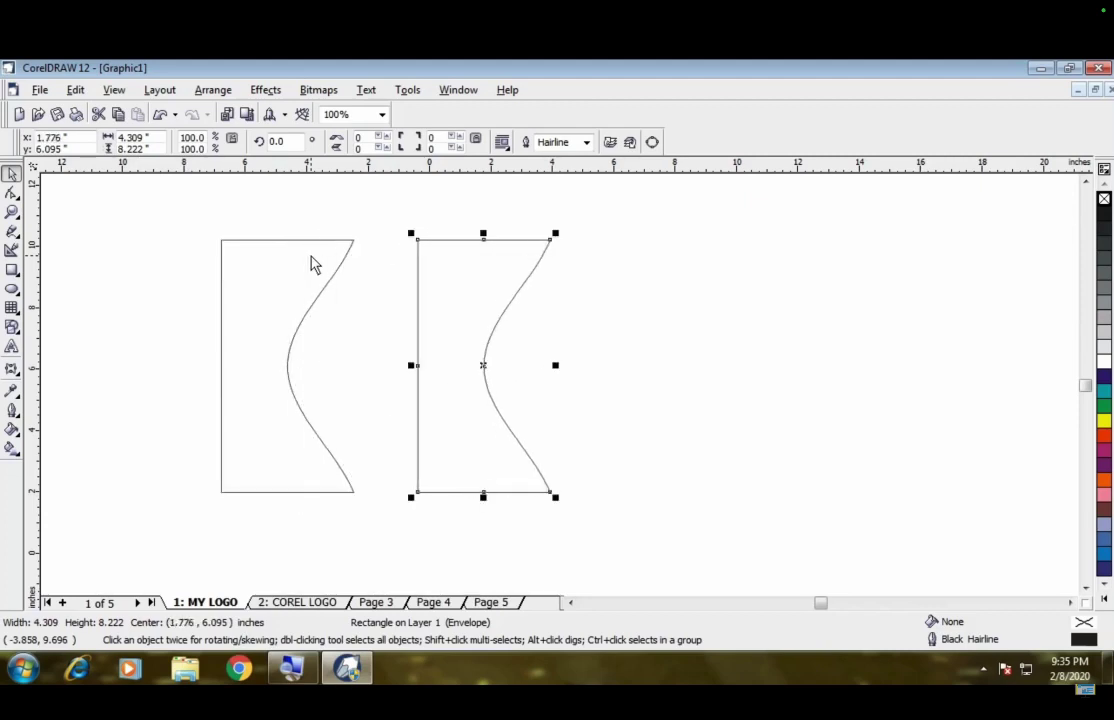
{"action": "key", "text": "Right"}
{"action": "key", "text": "Right"}
{"action": "key", "text": "Right"}
{"action": "key", "text": "Right"}
{"action": "key", "text": "Right"}
{"action": "key", "text": "Right"}
{"action": "key", "text": "Right"}
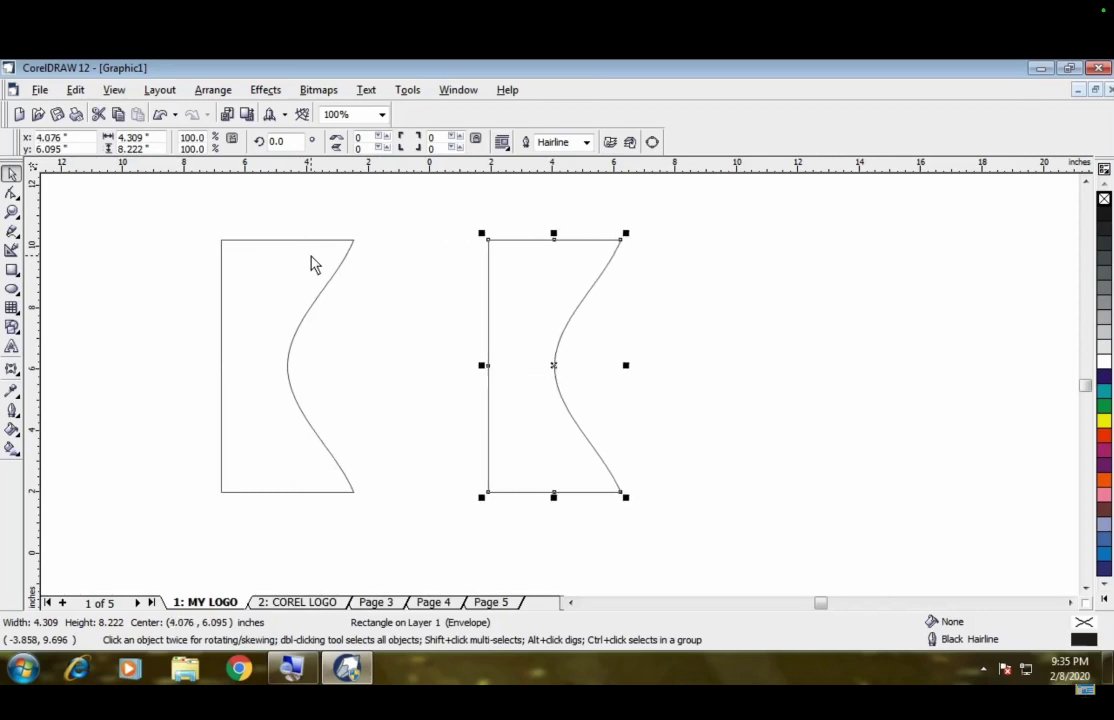
{"action": "key", "text": "Right"}
{"action": "key", "text": "Right"}
{"action": "key", "text": "Right"}
{"action": "key", "text": "Right"}
{"action": "key", "text": "Right"}
{"action": "key", "text": "Right"}
{"action": "key", "text": "Right"}
{"action": "key", "text": "Right"}
{"action": "key", "text": "Right"}
{"action": "key", "text": "Right"}
{"action": "key", "text": "Right"}
{"action": "key", "text": "Right"}
{"action": "key", "text": "Right"}
{"action": "key", "text": "Right"}
{"action": "key", "text": "Right"}
{"action": "key", "text": "Right"}
{"action": "key", "text": "Right"}
{"action": "key", "text": "Right"}
{"action": "key", "text": "Right"}
{"action": "key", "text": "Right"}
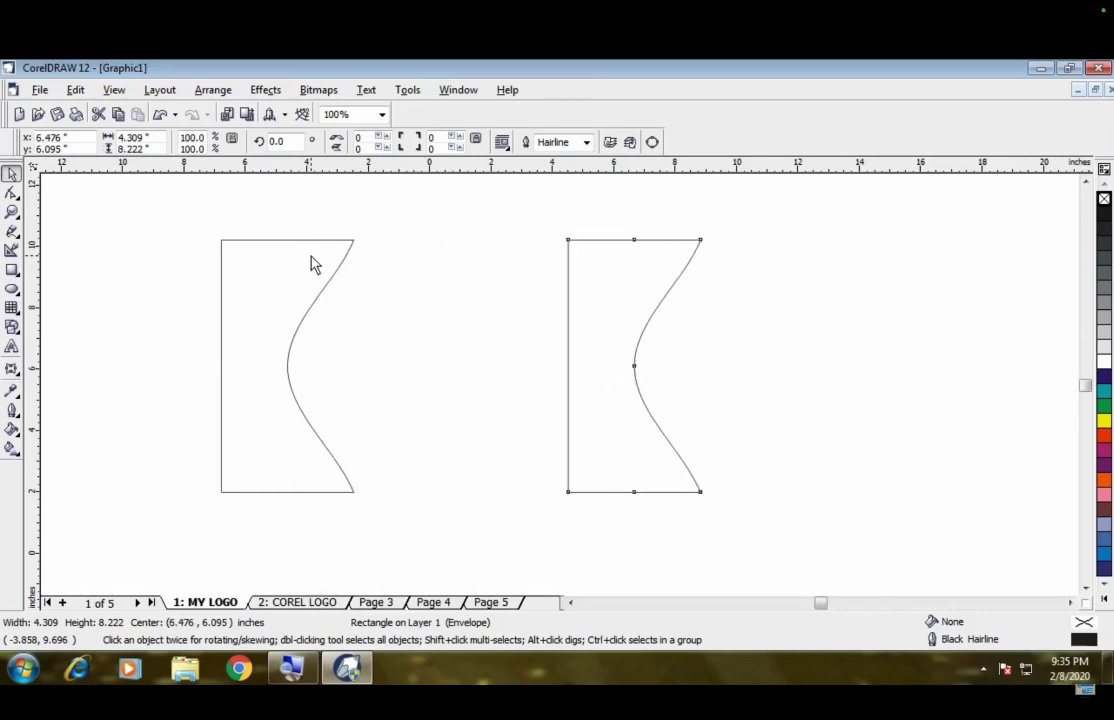
{"action": "key", "text": "Right"}
{"action": "key", "text": "Right"}
{"action": "key", "text": "Right"}
{"action": "key", "text": "Right"}
{"action": "key", "text": "Right"}
{"action": "key", "text": "Right"}
{"action": "key", "text": "Right"}
{"action": "key", "text": "Right"}
{"action": "key", "text": "Right"}
{"action": "key", "text": "Right"}
{"action": "key", "text": "Right"}
{"action": "key", "text": "Right"}
{"action": "key", "text": "Right"}
{"action": "key", "text": "Right"}
{"action": "key", "text": "Right"}
{"action": "key", "text": "Right"}
{"action": "key", "text": "Right"}
{"action": "key", "text": "Right"}
Step: Nudge the curved copy about 4.7 inches to the right and then about 4.5 inches back towards the original
{"action": "key", "text": "Left"}
{"action": "key", "text": "Left"}
{"action": "key", "text": "Left"}
{"action": "key", "text": "Left"}
{"action": "key", "text": "Left"}
{"action": "key", "text": "Left"}
{"action": "key", "text": "Left"}
{"action": "key", "text": "Left"}
{"action": "key", "text": "Left"}
{"action": "key", "text": "Left"}
{"action": "key", "text": "Left"}
{"action": "key", "text": "Left"}
{"action": "key", "text": "Left"}
{"action": "key", "text": "Left"}
{"action": "key", "text": "Left"}
{"action": "key", "text": "Left"}
{"action": "key", "text": "Left"}
{"action": "key", "text": "Left"}
{"action": "key", "text": "Left"}
{"action": "key", "text": "Left"}
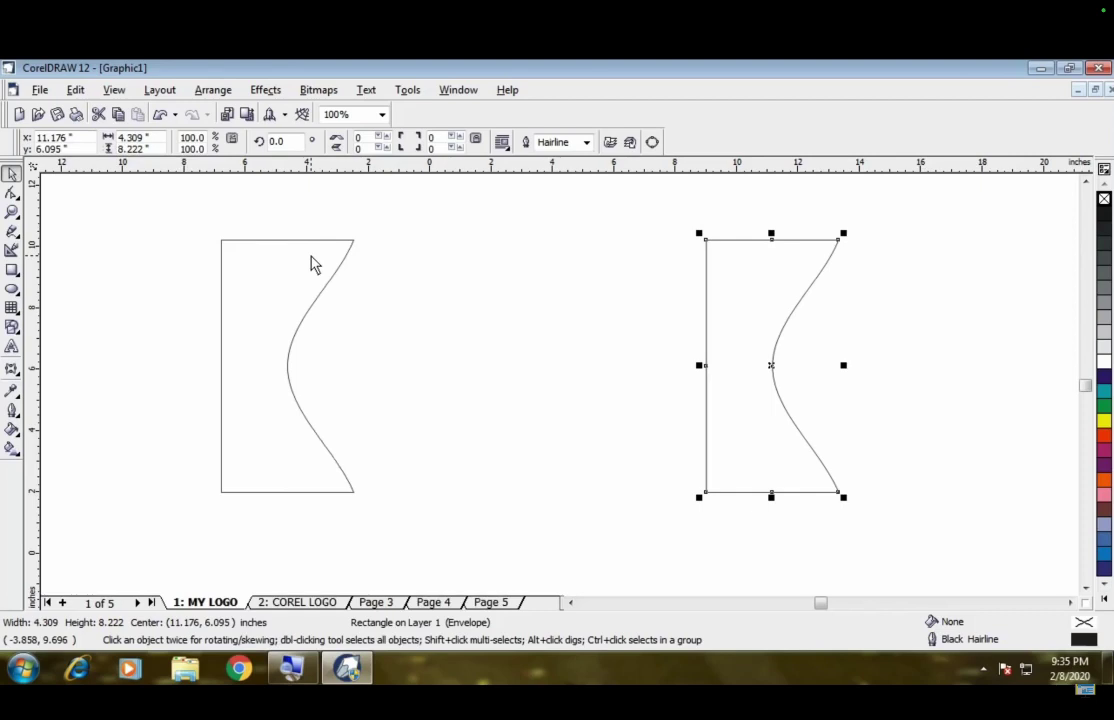
{"action": "key", "text": "Left"}
{"action": "key", "text": "Left"}
{"action": "key", "text": "Left"}
{"action": "key", "text": "Left"}
{"action": "key", "text": "Left"}
{"action": "key", "text": "Left"}
{"action": "key", "text": "Left"}
{"action": "key", "text": "Left"}
{"action": "key", "text": "Left"}
{"action": "key", "text": "Left"}
{"action": "key", "text": "Left"}
{"action": "key", "text": "Left"}
{"action": "key", "text": "Left"}
{"action": "key", "text": "Left"}
{"action": "key", "text": "Left"}
{"action": "key", "text": "Left"}
{"action": "key", "text": "Left"}
{"action": "key", "text": "Left"}
{"action": "key", "text": "Left"}
{"action": "key", "text": "Left"}
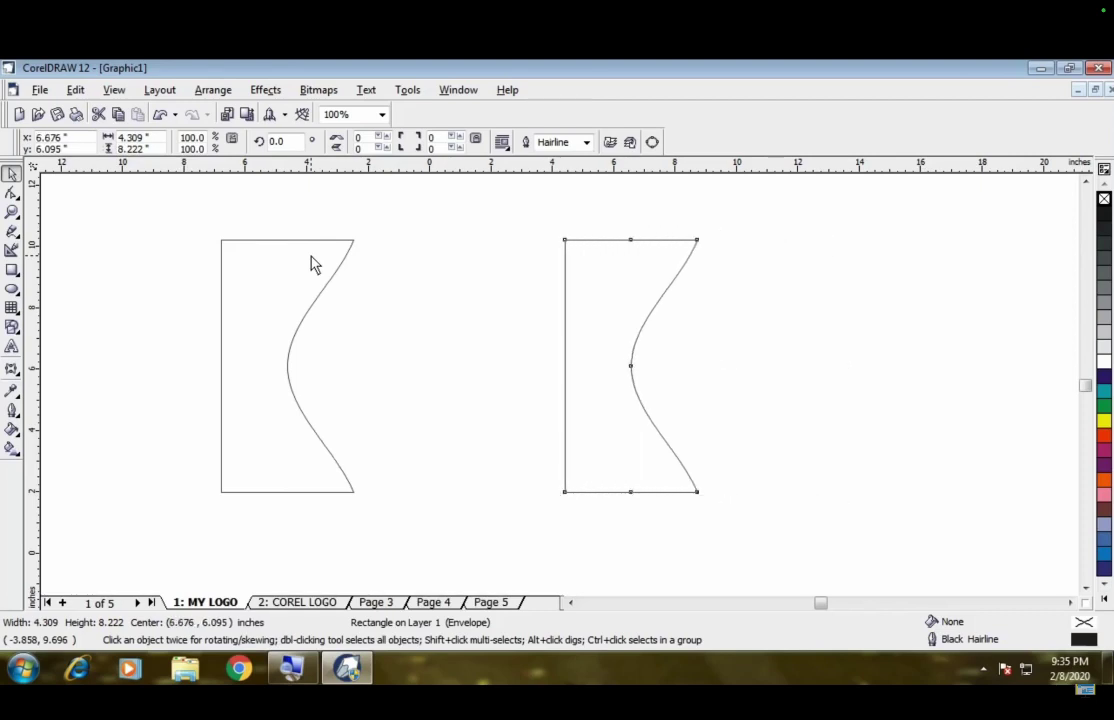
Step: Nudge the curved copy back and forth horizontally, ending about 3 inches closer to the original with its centre at x 3.676 inches
{"action": "key", "text": "Left"}
{"action": "key", "text": "Left"}
{"action": "key", "text": "Left"}
{"action": "key", "text": "Left"}
{"action": "key", "text": "Left"}
{"action": "key", "text": "Left"}
{"action": "key", "text": "Left"}
{"action": "key", "text": "Left"}
{"action": "key", "text": "Left"}
{"action": "key", "text": "Left"}
{"action": "key", "text": "Left"}
{"action": "key", "text": "Left"}
{"action": "key", "text": "Left"}
{"action": "key", "text": "Left"}
{"action": "key", "text": "Left"}
{"action": "key", "text": "Left"}
{"action": "key", "text": "Left"}
{"action": "key", "text": "Left"}
{"action": "key", "text": "Left"}
{"action": "key", "text": "Left"}
{"action": "key", "text": "Right"}
{"action": "key", "text": "Right"}
{"action": "key", "text": "Right"}
{"action": "key", "text": "Right"}
{"action": "key", "text": "Right"}
{"action": "key", "text": "Right"}
{"action": "key", "text": "Right"}
{"action": "key", "text": "Right"}
{"action": "key", "text": "Right"}
{"action": "key", "text": "Right"}
{"action": "key", "text": "Right"}
{"action": "key", "text": "Right"}
{"action": "key", "text": "Right"}
{"action": "key", "text": "Right"}
{"action": "key", "text": "Right"}
{"action": "key", "text": "Right"}
{"action": "key", "text": "Right"}
{"action": "key", "text": "Right"}
{"action": "key", "text": "Right"}
{"action": "key", "text": "Right"}
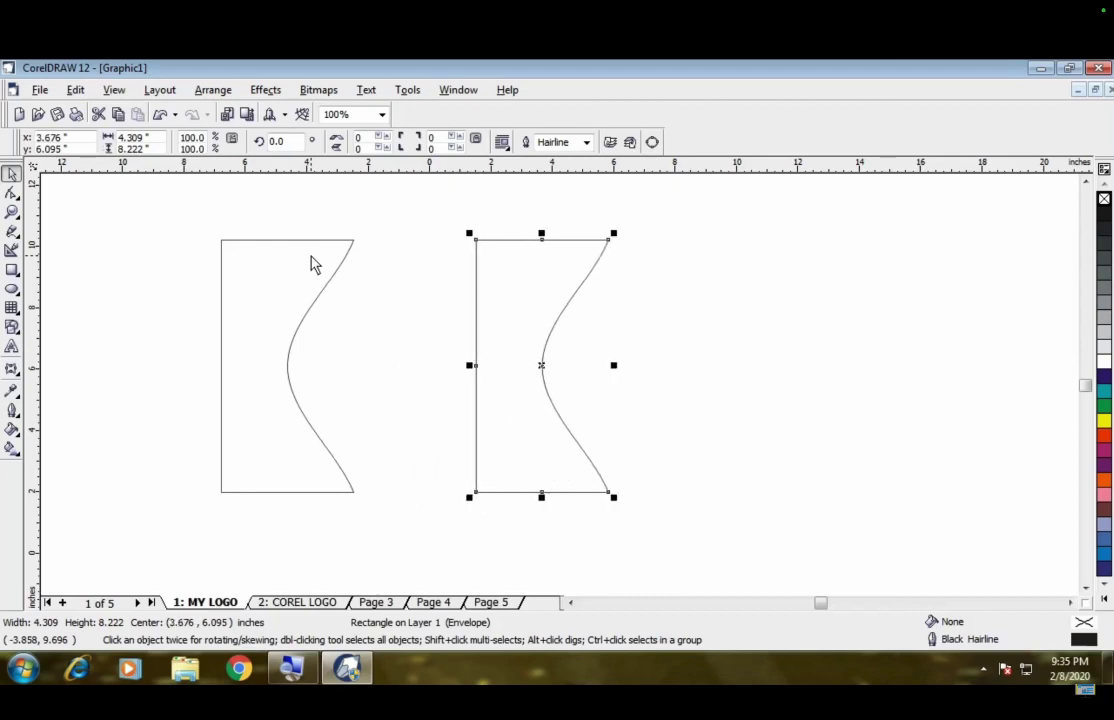
Step: Nudge the curved copy another 1.5 inches left so its centre sits at x 2.176 inches
{"action": "key", "text": "Right"}
{"action": "key", "text": "Right"}
{"action": "key", "text": "Right"}
{"action": "key", "text": "Right"}
{"action": "key", "text": "Right"}
{"action": "key", "text": "Left"}
{"action": "key", "text": "Left"}
{"action": "key", "text": "Left"}
{"action": "key", "text": "Left"}
{"action": "key", "text": "Left"}
{"action": "key", "text": "Left"}
{"action": "key", "text": "Left"}
{"action": "key", "text": "Left"}
{"action": "key", "text": "Left"}
{"action": "key", "text": "Left"}
{"action": "key", "text": "Left"}
{"action": "key", "text": "Left"}
{"action": "key", "text": "Left"}
{"action": "key", "text": "Left"}
{"action": "key", "text": "Left"}
{"action": "key", "text": "Left"}
{"action": "key", "text": "Left"}
{"action": "key", "text": "Left"}
{"action": "key", "text": "Left"}
{"action": "key", "text": "Left"}
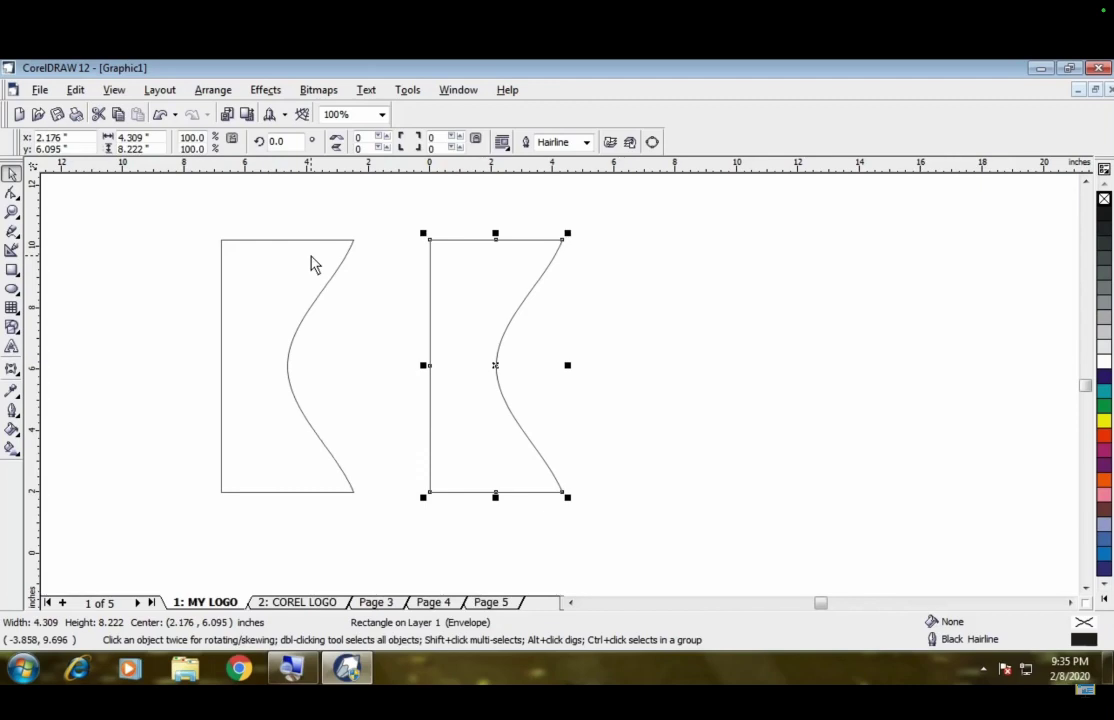
Step: Nudge the curved copy left and back right until its centre sits at x 0.976 inches, and delete the copy
{"action": "key", "text": "Left"}
{"action": "key", "text": "Left"}
{"action": "key", "text": "Left"}
{"action": "key", "text": "Left"}
{"action": "key", "text": "Left"}
{"action": "key", "text": "Left"}
{"action": "key", "text": "Left"}
{"action": "key", "text": "Left"}
{"action": "key", "text": "Left"}
{"action": "key", "text": "Left"}
{"action": "key", "text": "Left"}
{"action": "key", "text": "Left"}
{"action": "key", "text": "Left"}
{"action": "key", "text": "Left"}
{"action": "key", "text": "Left"}
{"action": "key", "text": "Left"}
{"action": "key", "text": "Left"}
{"action": "key", "text": "Left"}
{"action": "key", "text": "Left"}
{"action": "key", "text": "Left"}
{"action": "key", "text": "Left"}
{"action": "key", "text": "Left"}
{"action": "key", "text": "Left"}
{"action": "key", "text": "Left"}
{"action": "key", "text": "Left"}
{"action": "key", "text": "Left"}
{"action": "key", "text": "Left"}
{"action": "key", "text": "Left"}
{"action": "key", "text": "Left"}
{"action": "key", "text": "Left"}
{"action": "key", "text": "Left"}
{"action": "key", "text": "Left"}
{"action": "key", "text": "Left"}
{"action": "key", "text": "Left"}
{"action": "key", "text": "Left"}
{"action": "key", "text": "Left"}
{"action": "key", "text": "Left"}
{"action": "key", "text": "Left"}
{"action": "key", "text": "Left"}
{"action": "key", "text": "Left"}
{"action": "key", "text": "Right"}
{"action": "key", "text": "Right"}
{"action": "key", "text": "Right"}
{"action": "key", "text": "Right"}
{"action": "key", "text": "Right"}
{"action": "key", "text": "Right"}
{"action": "key", "text": "Right"}
{"action": "key", "text": "Right"}
{"action": "key", "text": "Right"}
{"action": "key", "text": "Right"}
{"action": "key", "text": "Right"}
{"action": "key", "text": "Right"}
{"action": "key", "text": "Right"}
{"action": "key", "text": "Right"}
{"action": "key", "text": "Right"}
{"action": "key", "text": "Right"}
{"action": "key", "text": "Right"}
{"action": "key", "text": "Right"}
{"action": "key", "text": "Right"}
{"action": "key", "text": "Right"}
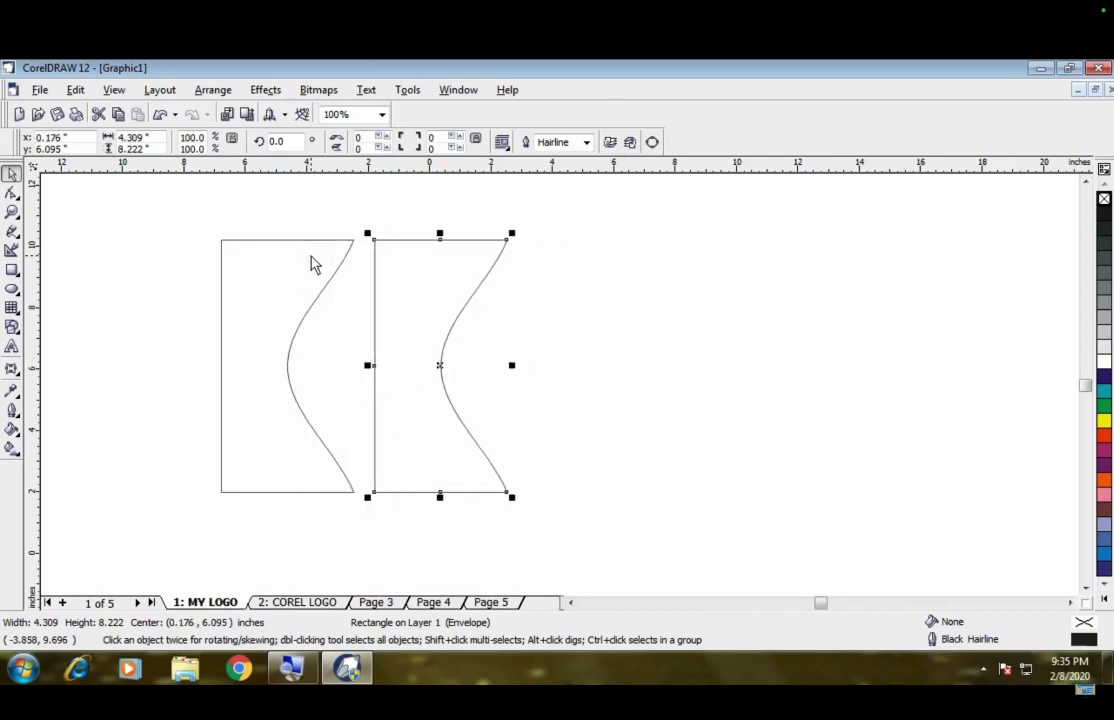
{"action": "key", "text": "Right"}
{"action": "key", "text": "Right"}
{"action": "key", "text": "Right"}
{"action": "key", "text": "Right"}
{"action": "key", "text": "Right"}
{"action": "key", "text": "Right"}
{"action": "key", "text": "Right"}
{"action": "key", "text": "Right"}
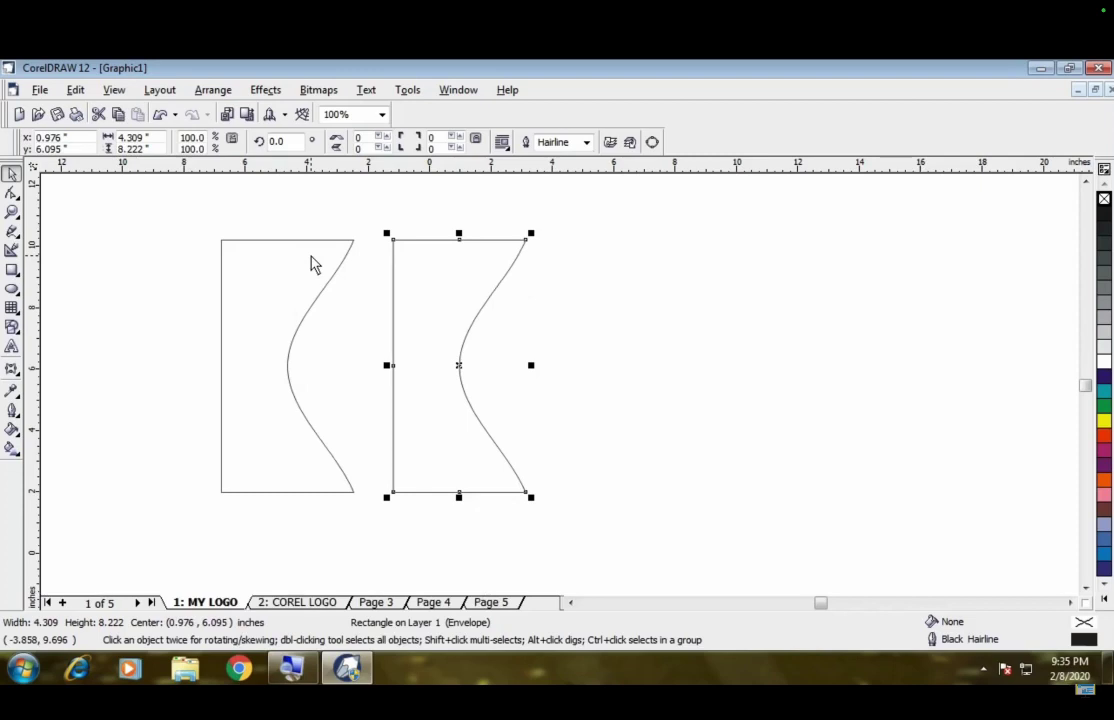
{"action": "key", "text": "Delete"}
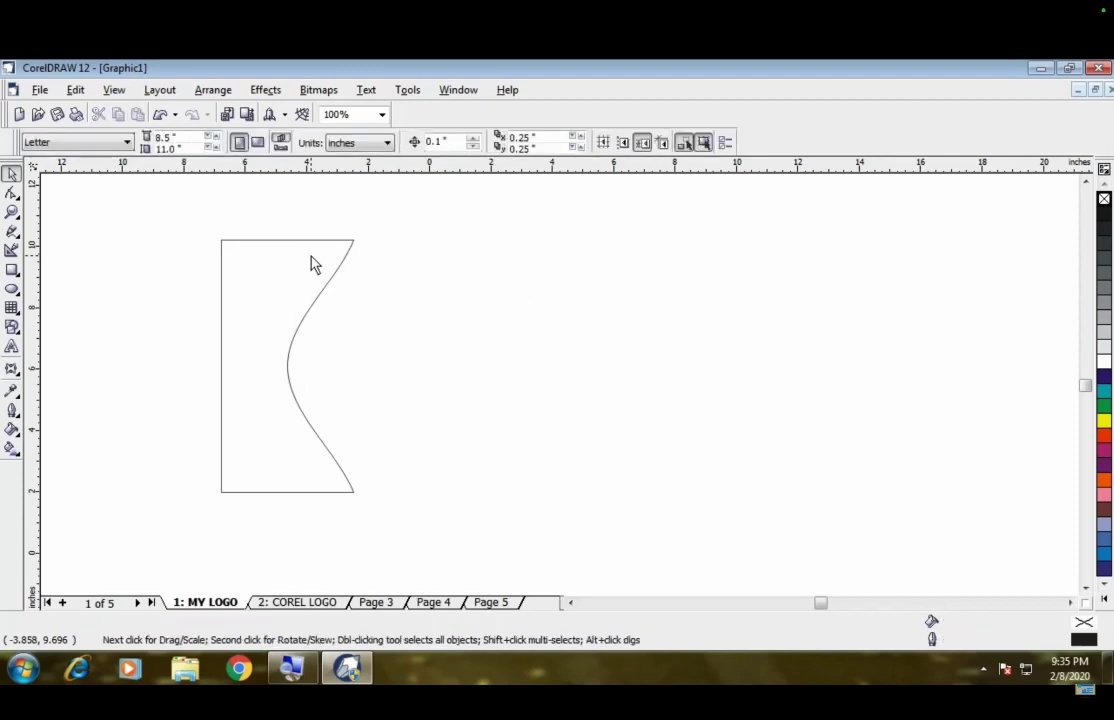
Step: Duplicate the remaining curved shape with the copy nudged right to a centre at x 0.576 inches, and delete that copy
{"action": "key", "text": "Tab"}
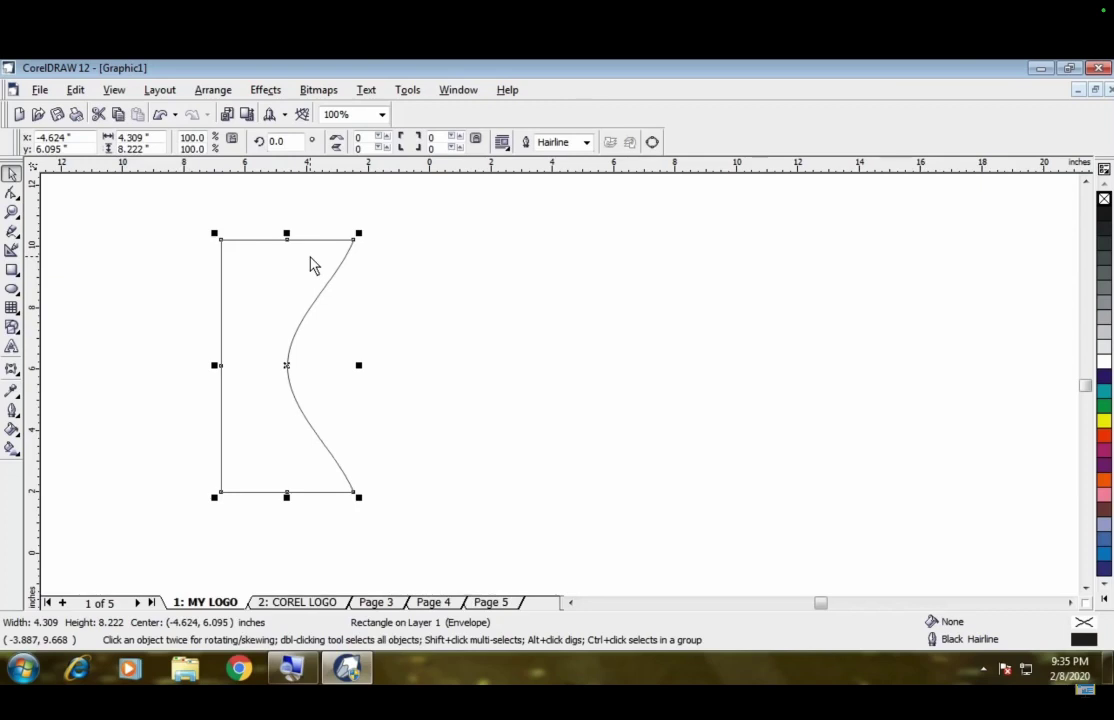
{"action": "key", "text": "KP_Add"}
{"action": "key", "text": "Right"}
{"action": "key", "text": "Right"}
{"action": "key", "text": "Right"}
{"action": "key", "text": "Right"}
{"action": "key", "text": "Right"}
{"action": "key", "text": "Right"}
{"action": "key", "text": "Right"}
{"action": "key", "text": "Right"}
{"action": "key", "text": "Right"}
{"action": "key", "text": "Right"}
{"action": "key", "text": "Right"}
{"action": "key", "text": "Right"}
{"action": "key", "text": "Right"}
{"action": "key", "text": "Right"}
{"action": "key", "text": "Right"}
{"action": "key", "text": "Right"}
{"action": "key", "text": "Right"}
{"action": "key", "text": "Right"}
{"action": "key", "text": "Right"}
{"action": "key", "text": "Right"}
{"action": "key", "text": "Right"}
{"action": "key", "text": "Right"}
{"action": "key", "text": "Right"}
{"action": "key", "text": "Right"}
{"action": "key", "text": "Right"}
{"action": "key", "text": "Right"}
{"action": "key", "text": "Right"}
{"action": "key", "text": "Right"}
{"action": "key", "text": "Right"}
{"action": "key", "text": "Right"}
{"action": "key", "text": "Right"}
{"action": "key", "text": "Right"}
{"action": "key", "text": "Left"}
{"action": "key", "text": "Left"}
{"action": "key", "text": "Left"}
{"action": "key", "text": "Left"}
{"action": "key", "text": "Left"}
{"action": "key", "text": "Left"}
{"action": "key", "text": "Left"}
{"action": "key", "text": "Right"}
{"action": "key", "text": "Left"}
{"action": "key", "text": "Right"}
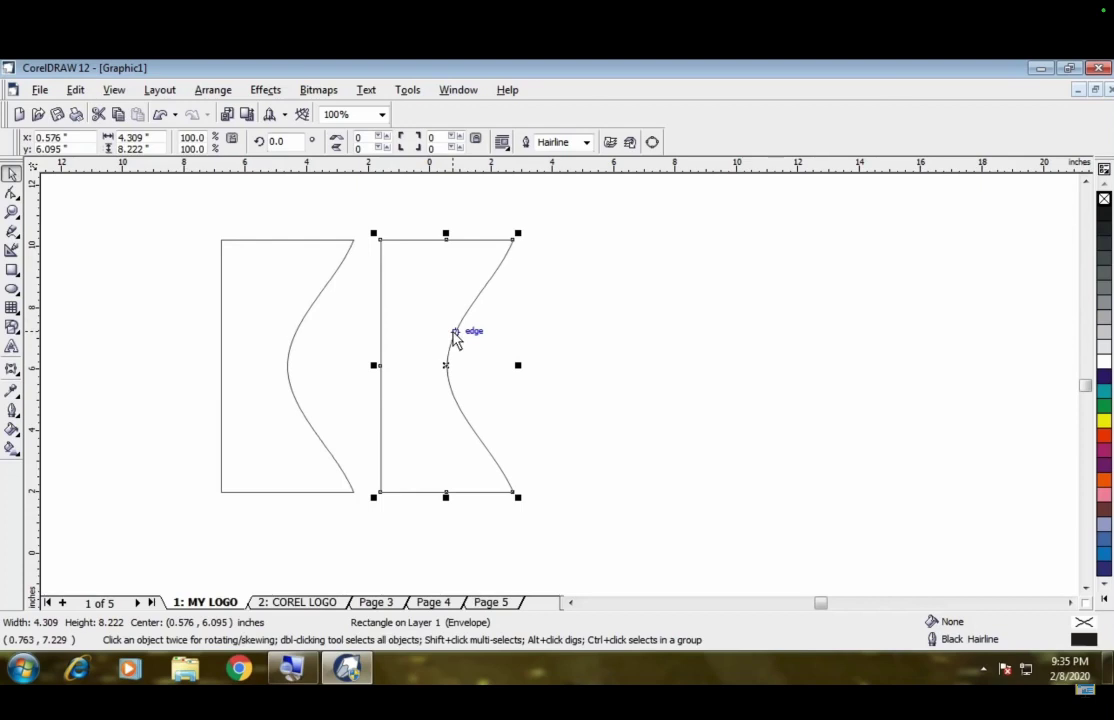
{"action": "key", "text": "Delete"}
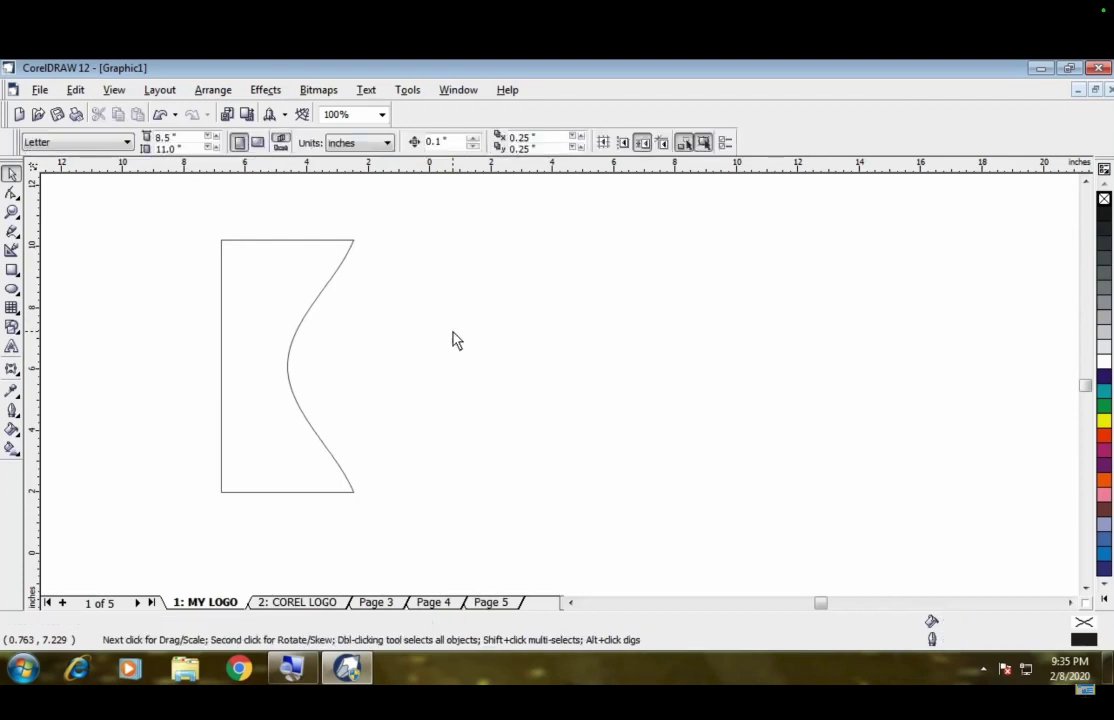
Step: Place a freehand copy of the curved shape centred at about x 0.763, y 6.18 inches, and delete it
{"action": "left_click", "coordinate": [277, 345]}
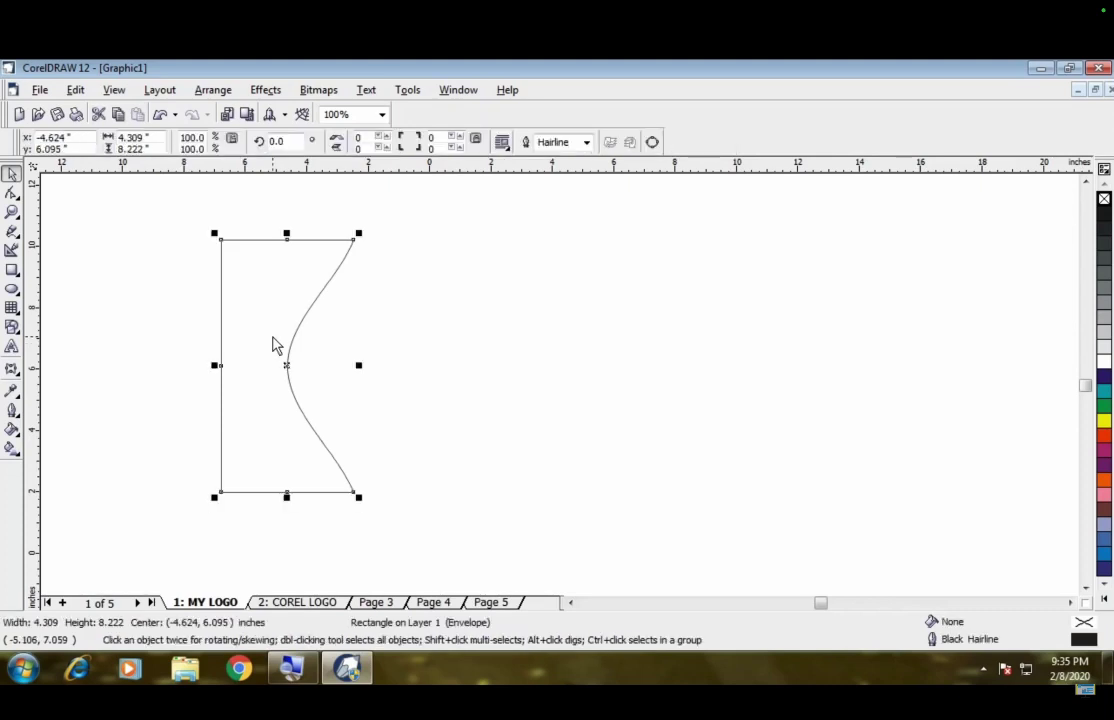
{"action": "left_click_drag", "start_coordinate": [275, 344], "coordinate": [438, 341]}
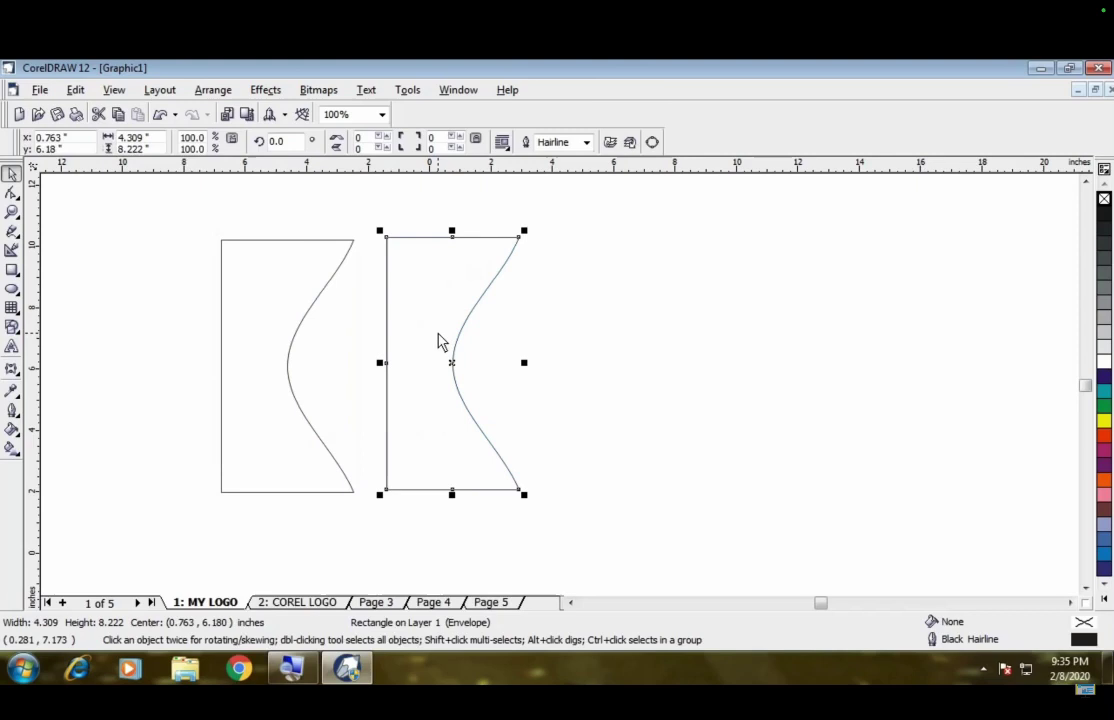
{"action": "key", "text": "Delete"}
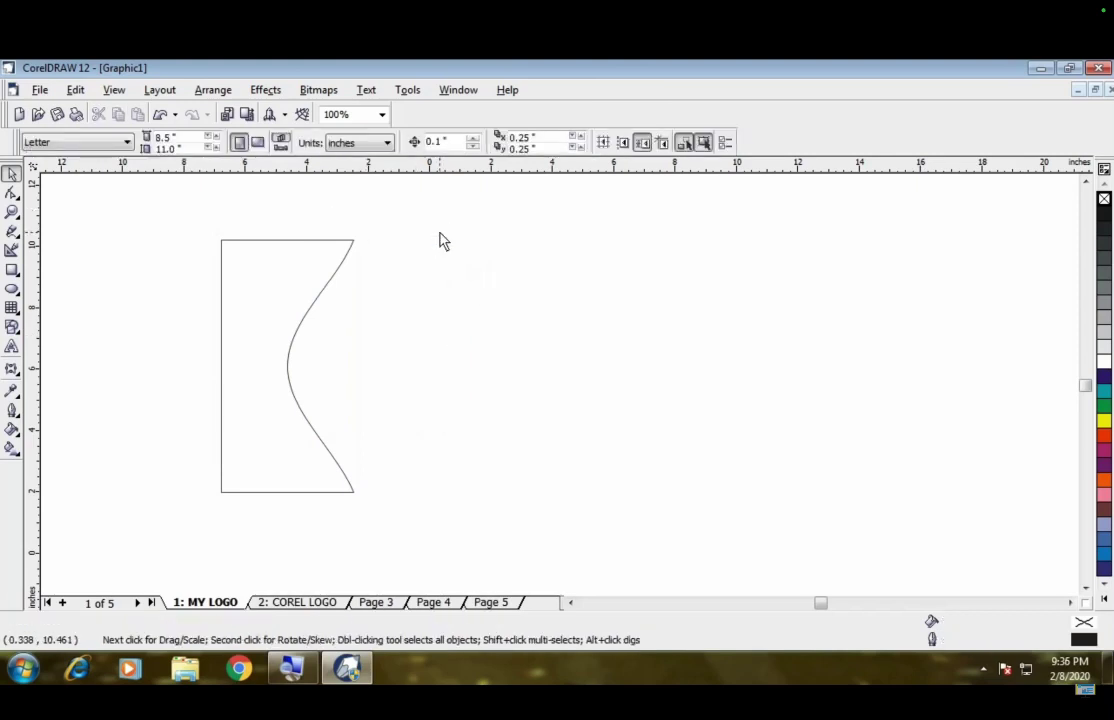
Step: Duplicate the curved shape, nudge the copy right until its centre sits at x 0.676 inches, and deselect it
{"action": "left_click", "coordinate": [287, 318]}
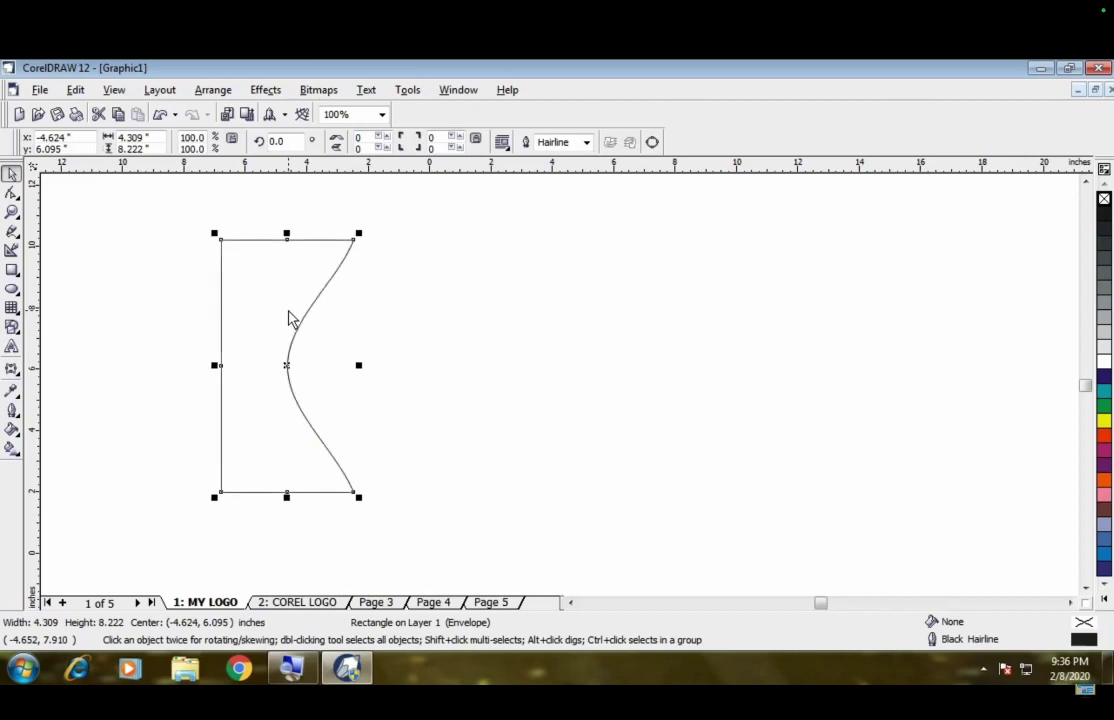
{"action": "key", "text": "KP_Add"}
{"action": "key", "text": "Right"}
{"action": "key", "text": "Right"}
{"action": "key", "text": "Right"}
{"action": "key", "text": "Right"}
{"action": "key", "text": "Right"}
{"action": "key", "text": "Right"}
{"action": "key", "text": "Right"}
{"action": "key", "text": "Right"}
{"action": "key", "text": "Right"}
{"action": "key", "text": "Right"}
{"action": "key", "text": "Right"}
{"action": "key", "text": "Right"}
{"action": "key", "text": "Right"}
{"action": "key", "text": "Right"}
{"action": "key", "text": "Right"}
{"action": "key", "text": "Right"}
{"action": "key", "text": "Right"}
{"action": "key", "text": "Right"}
{"action": "key", "text": "Right"}
{"action": "key", "text": "Right"}
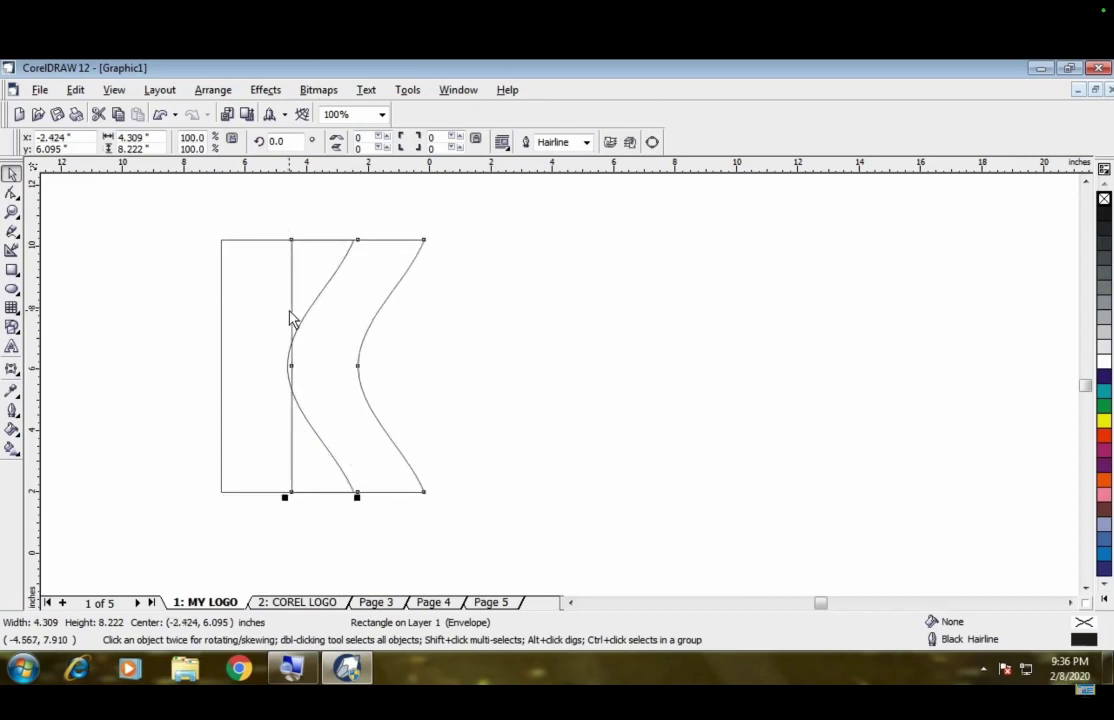
{"action": "key", "text": "Right"}
{"action": "key", "text": "Right"}
{"action": "key", "text": "Right"}
{"action": "key", "text": "Right"}
{"action": "key", "text": "Right"}
{"action": "key", "text": "Right"}
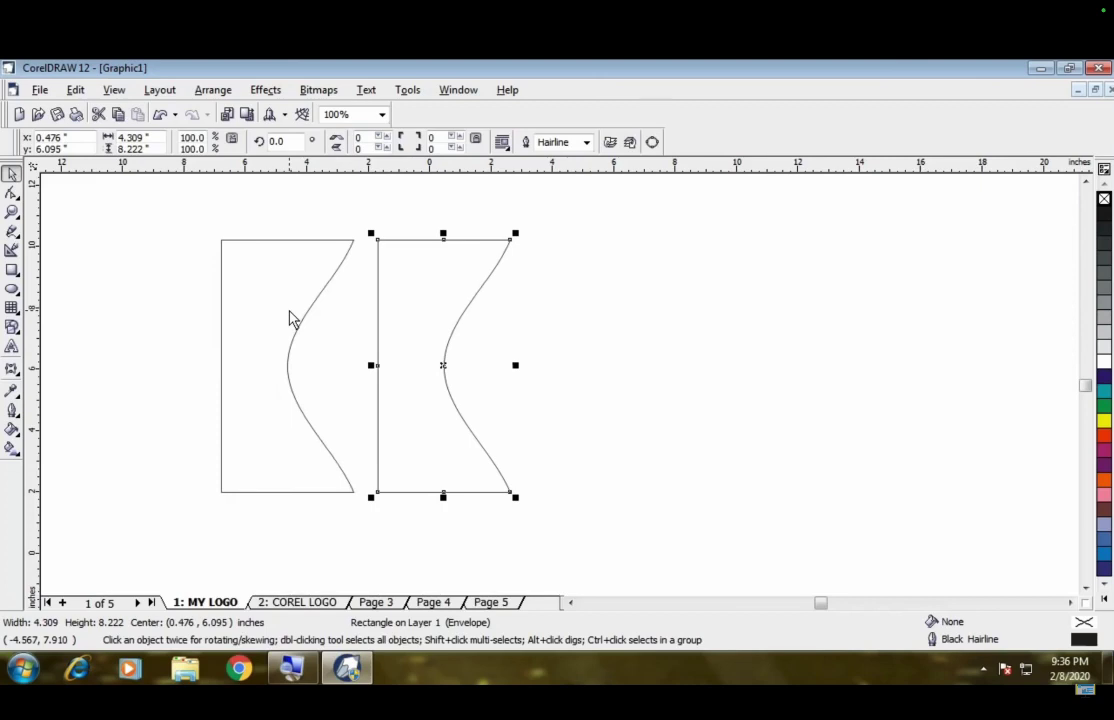
{"action": "key", "text": "Right"}
{"action": "key", "text": "Right"}
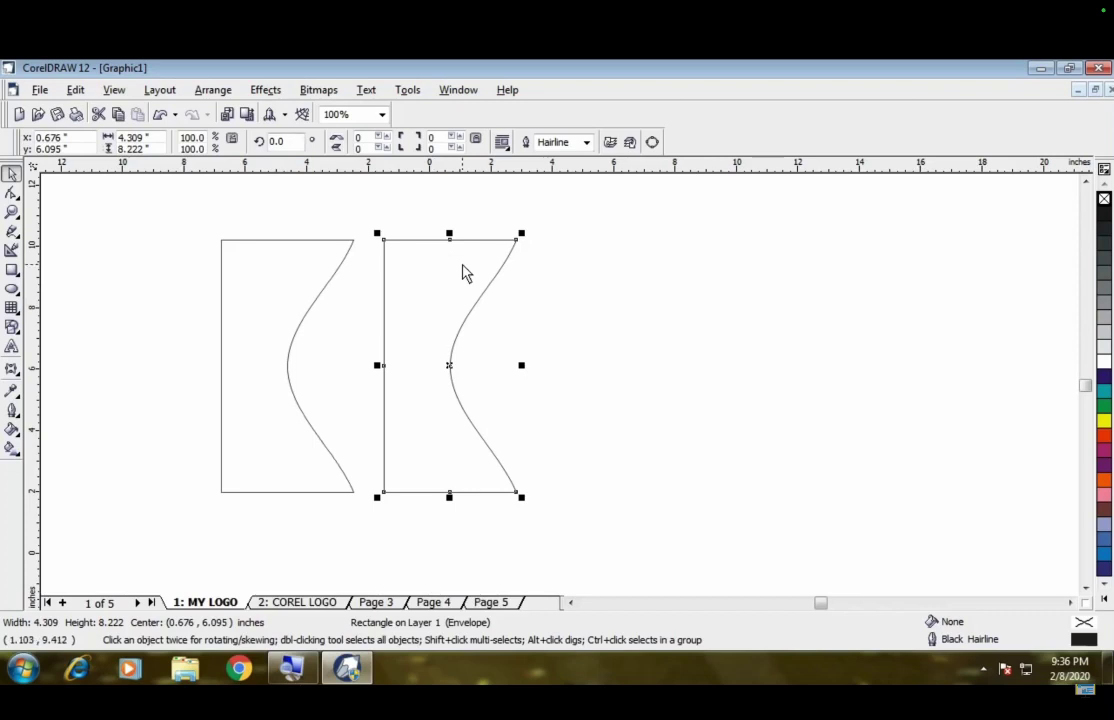
{"action": "key", "text": "space"}
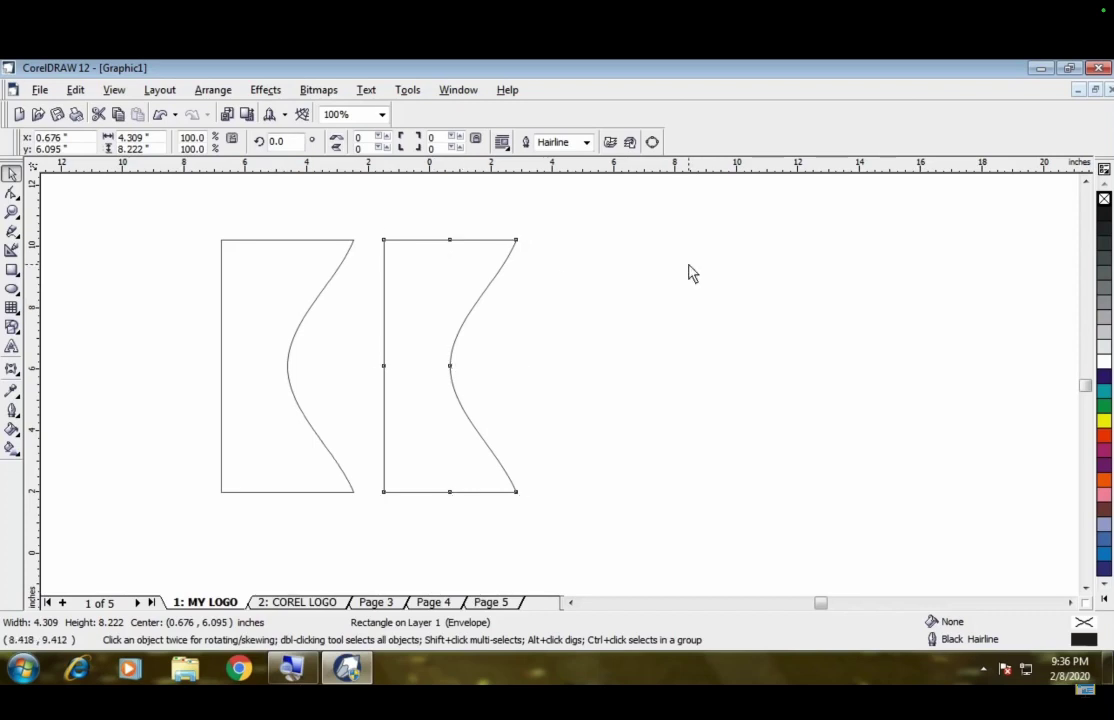
{"action": "left_click", "coordinate": [690, 272]}
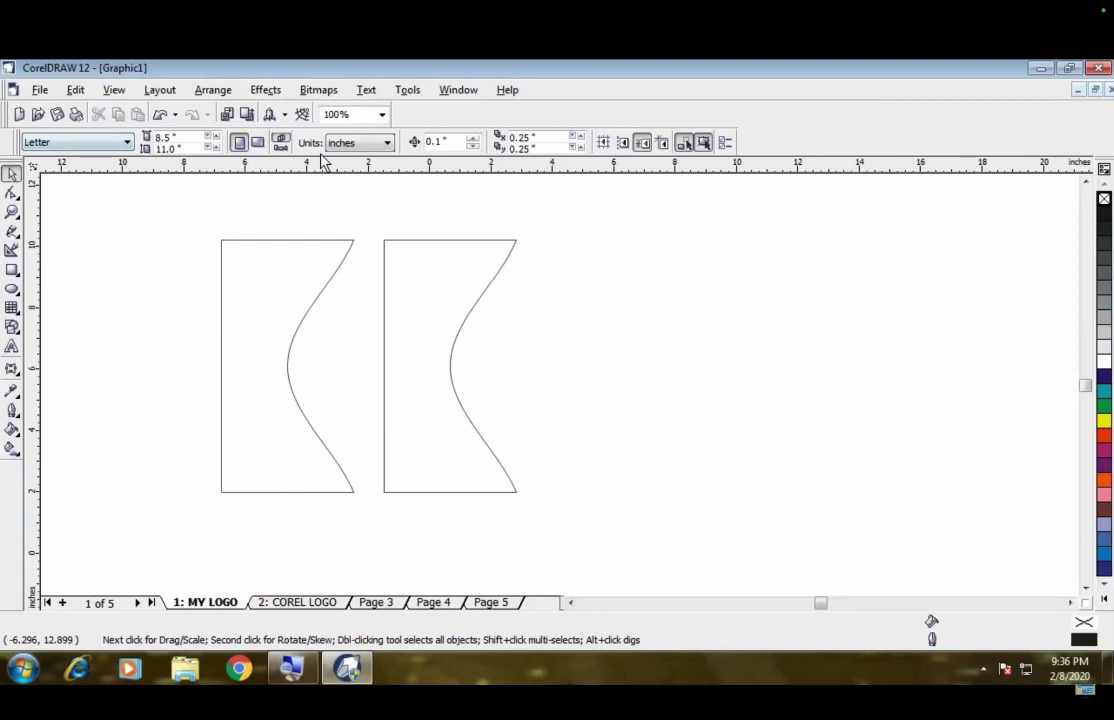
Step: Mirror the right-hand curved copy horizontally, flipping it back and forth and ending with its curved edge facing the original
{"action": "left_click", "coordinate": [485, 266]}
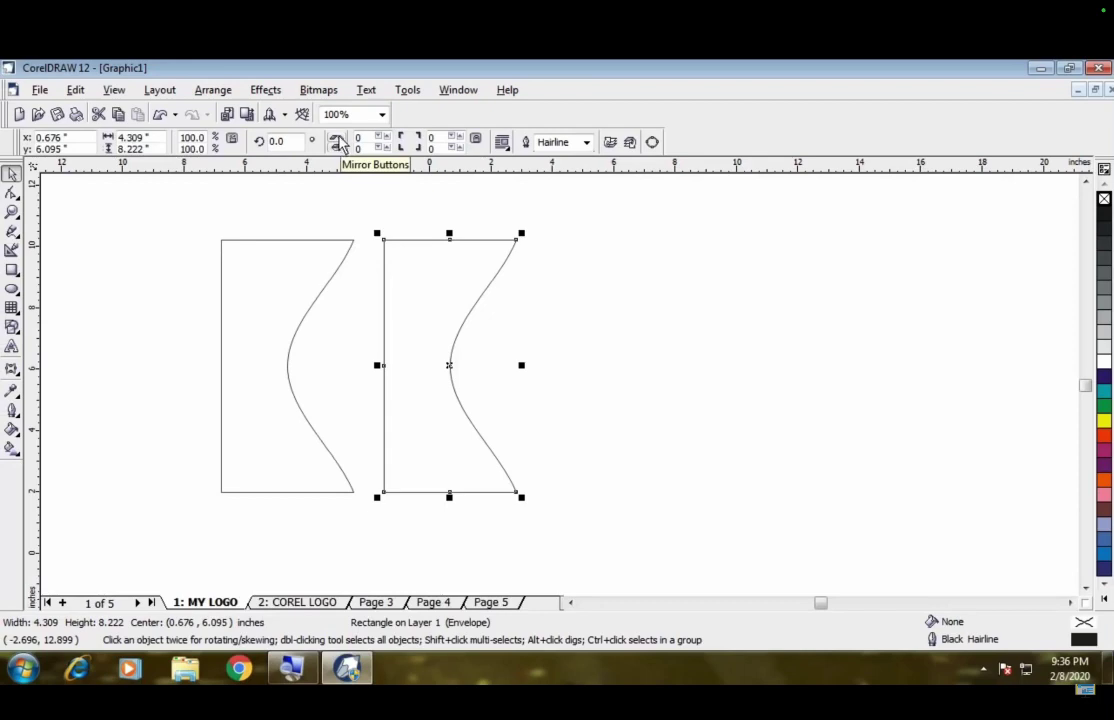
{"action": "left_click", "coordinate": [338, 142]}
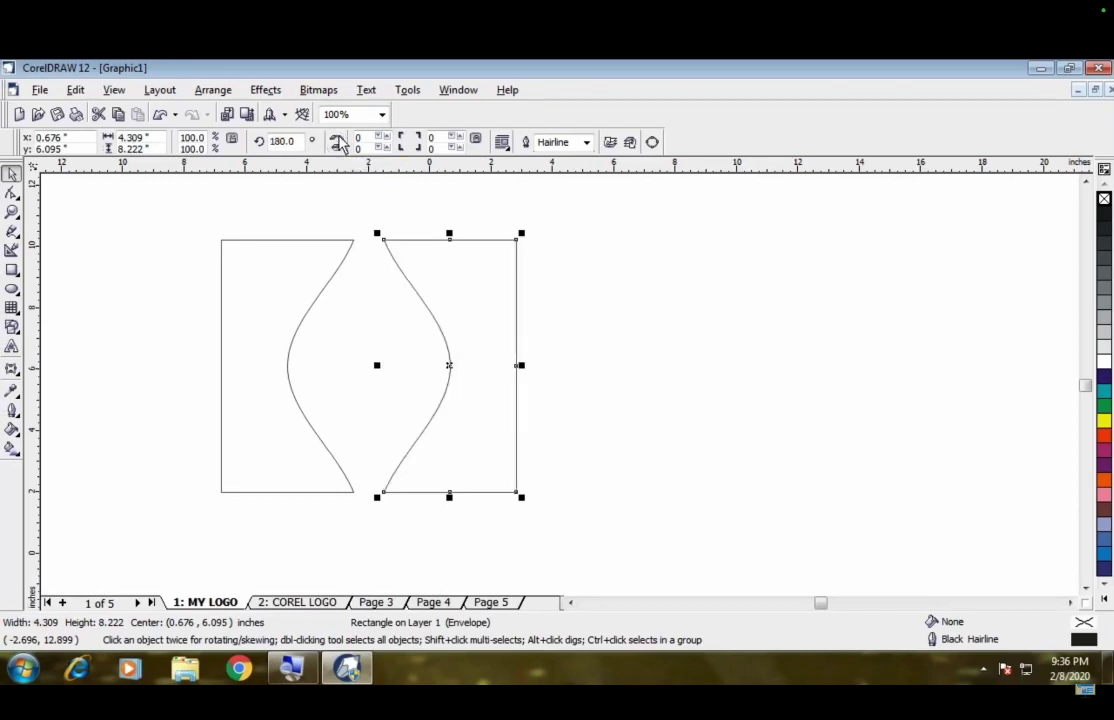
{"action": "left_click", "coordinate": [338, 142]}
{"action": "left_click", "coordinate": [338, 142]}
{"action": "left_click", "coordinate": [338, 142]}
{"action": "left_click", "coordinate": [338, 142]}
{"action": "left_click", "coordinate": [338, 142]}
{"action": "left_click", "coordinate": [338, 142]}
{"action": "left_click", "coordinate": [338, 142]}
{"action": "left_click", "coordinate": [338, 142]}
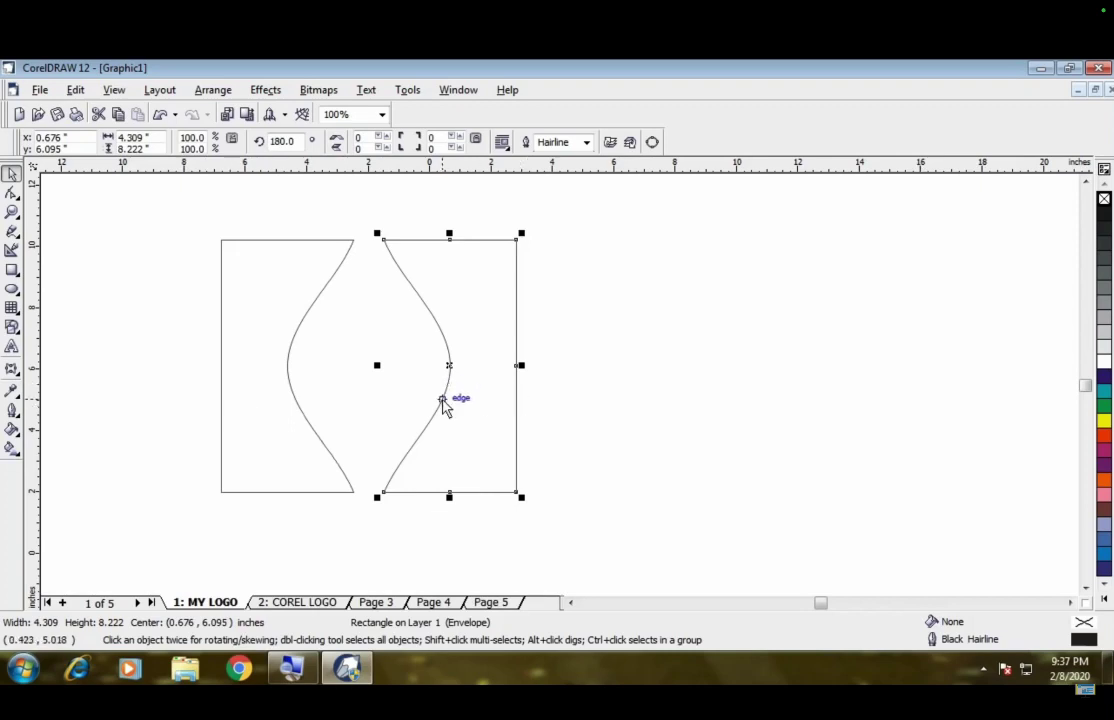
Step: Nudge the mirrored right-hand curved shape left until its centre sits at x 0.076 inches, and deselect it
{"action": "key", "text": "Left"}
{"action": "key", "text": "Left"}
{"action": "key", "text": "Left"}
{"action": "key", "text": "Left"}
{"action": "key", "text": "Left"}
{"action": "key", "text": "Left"}
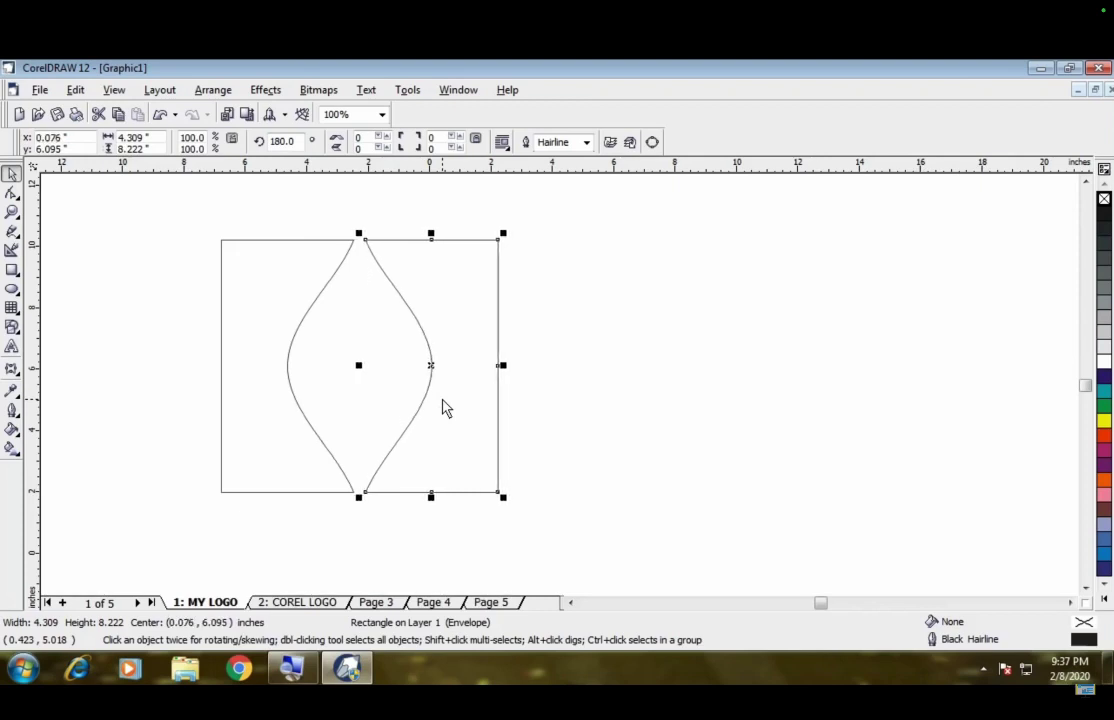
{"action": "left_click", "coordinate": [641, 385]}
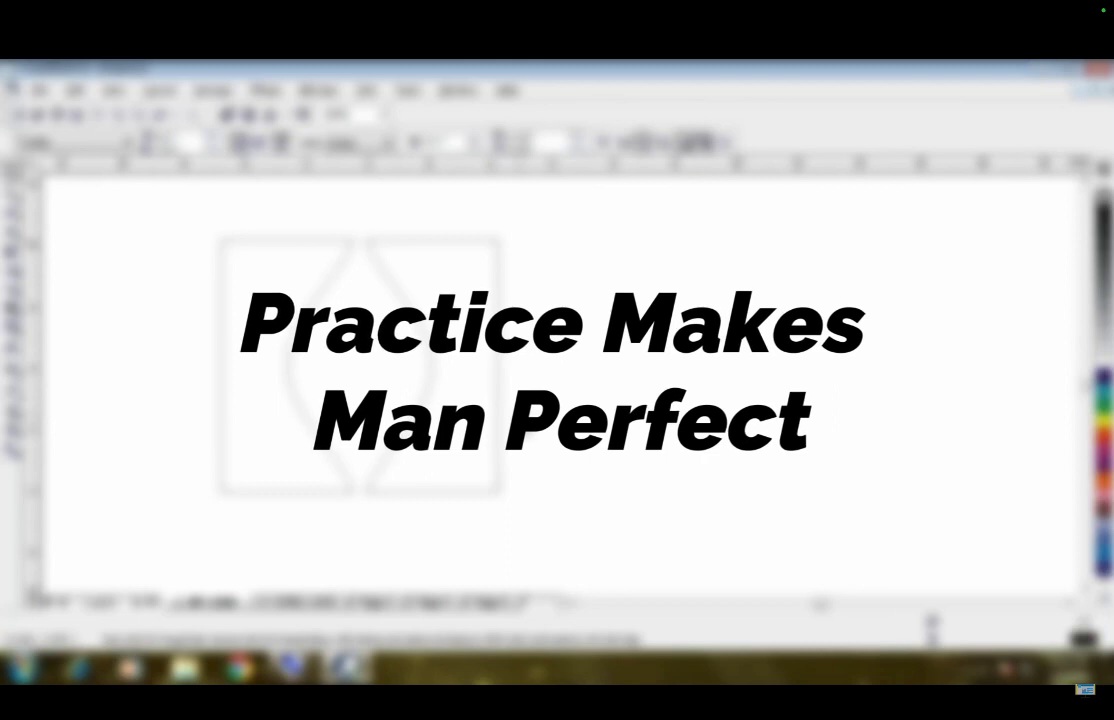
{"action": "left_click", "coordinate": [500, 412]}
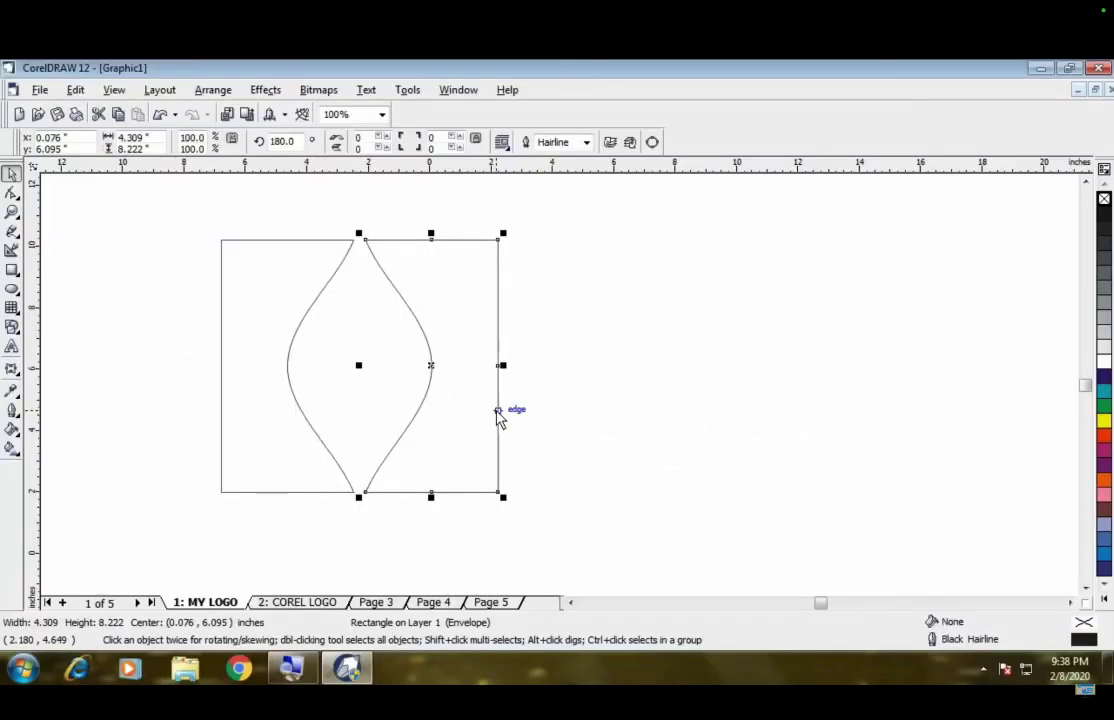
{"action": "left_click", "coordinate": [590, 400]}
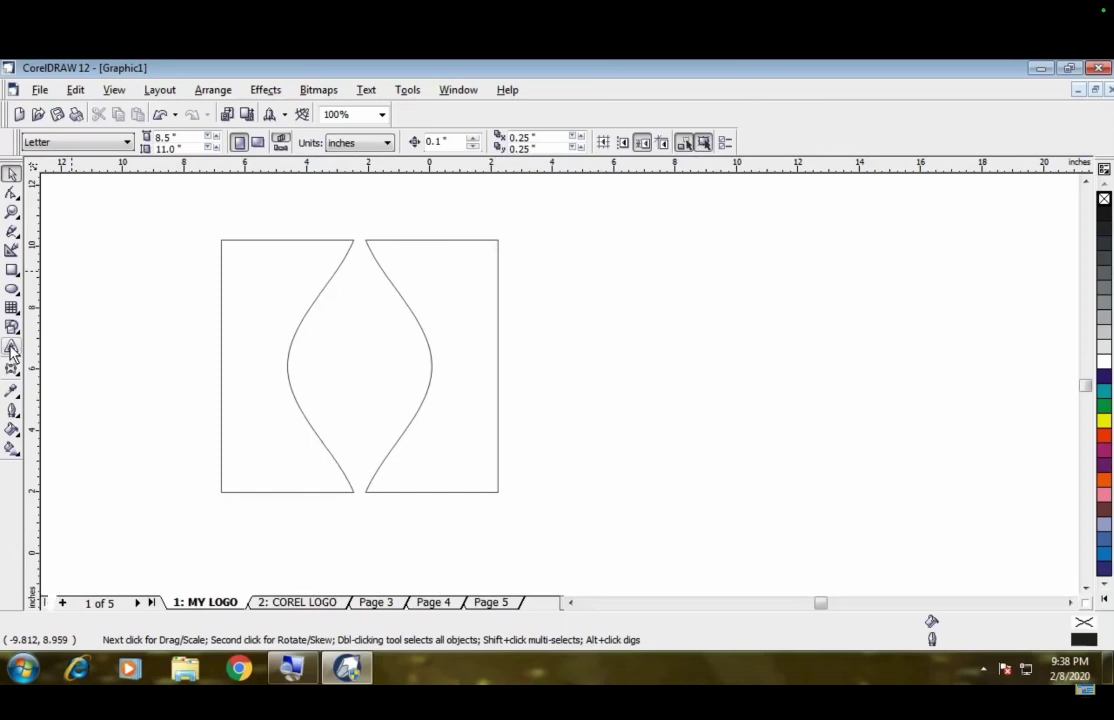
Step: Add the artistic text "HP" in 24-point Arial in the space between the two curved shapes, and deselect it
{"action": "left_click", "coordinate": [12, 346]}
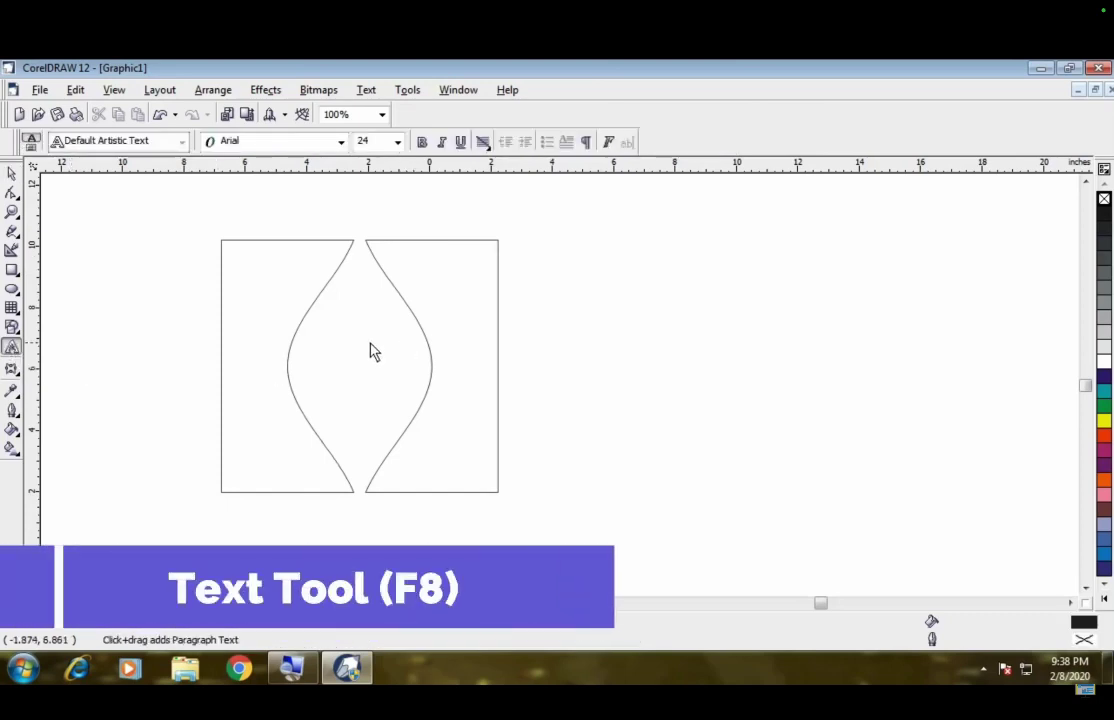
{"action": "left_click", "coordinate": [412, 377]}
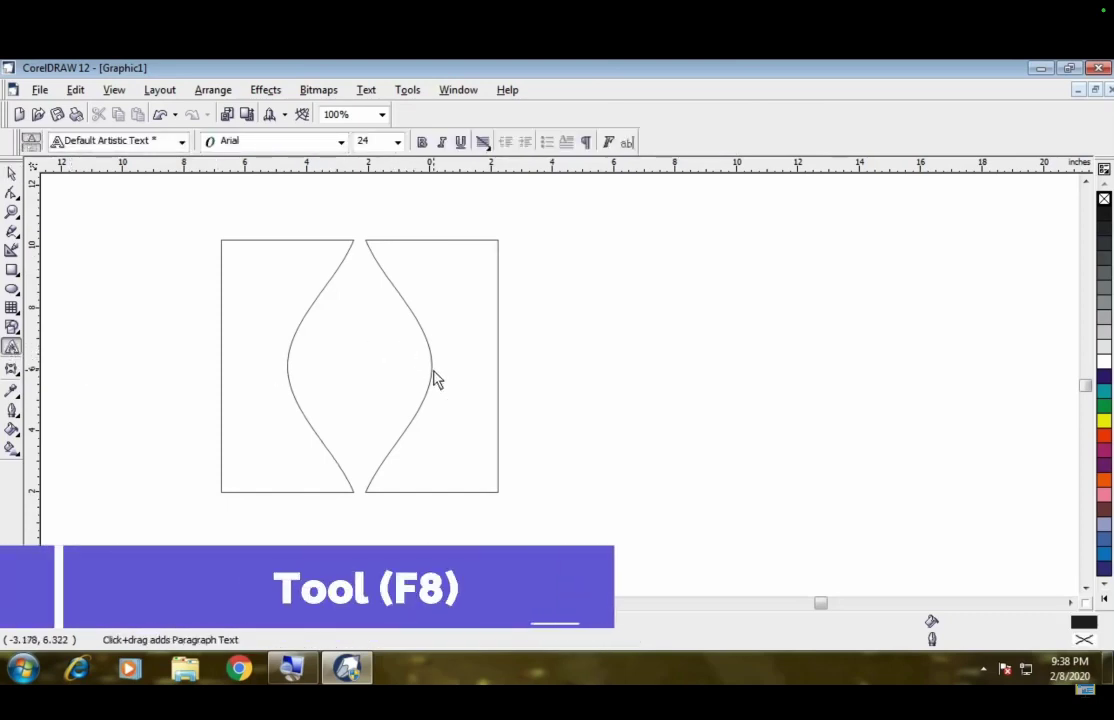
{"action": "type", "text": "HP"}
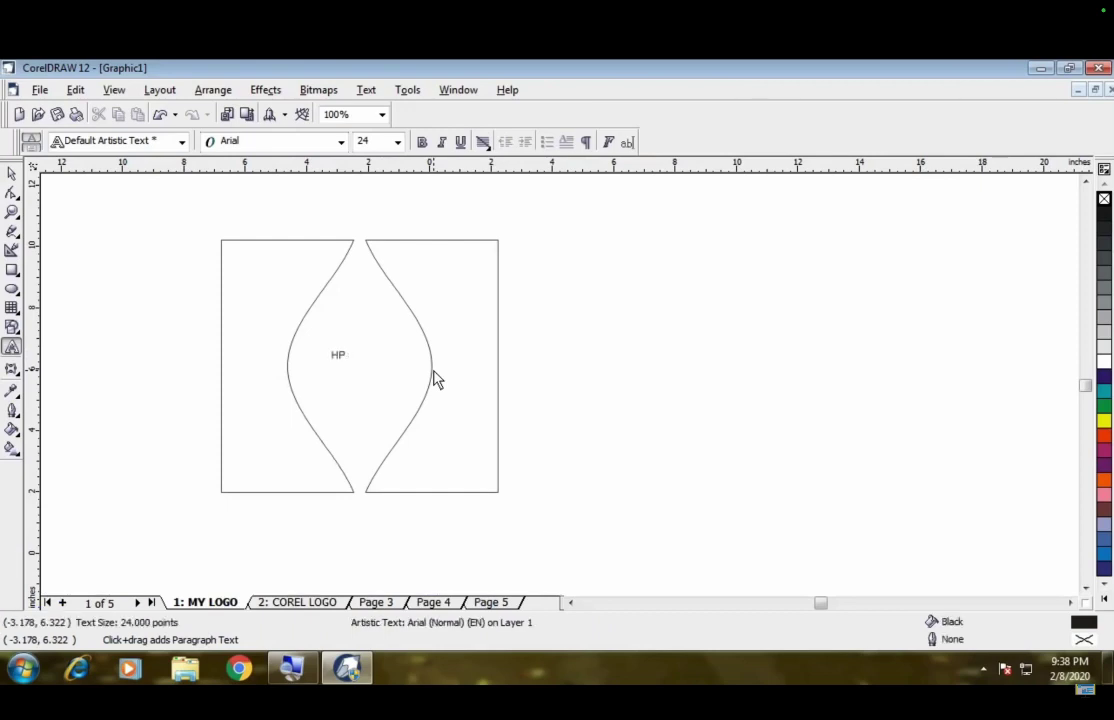
{"action": "left_click", "coordinate": [11, 173]}
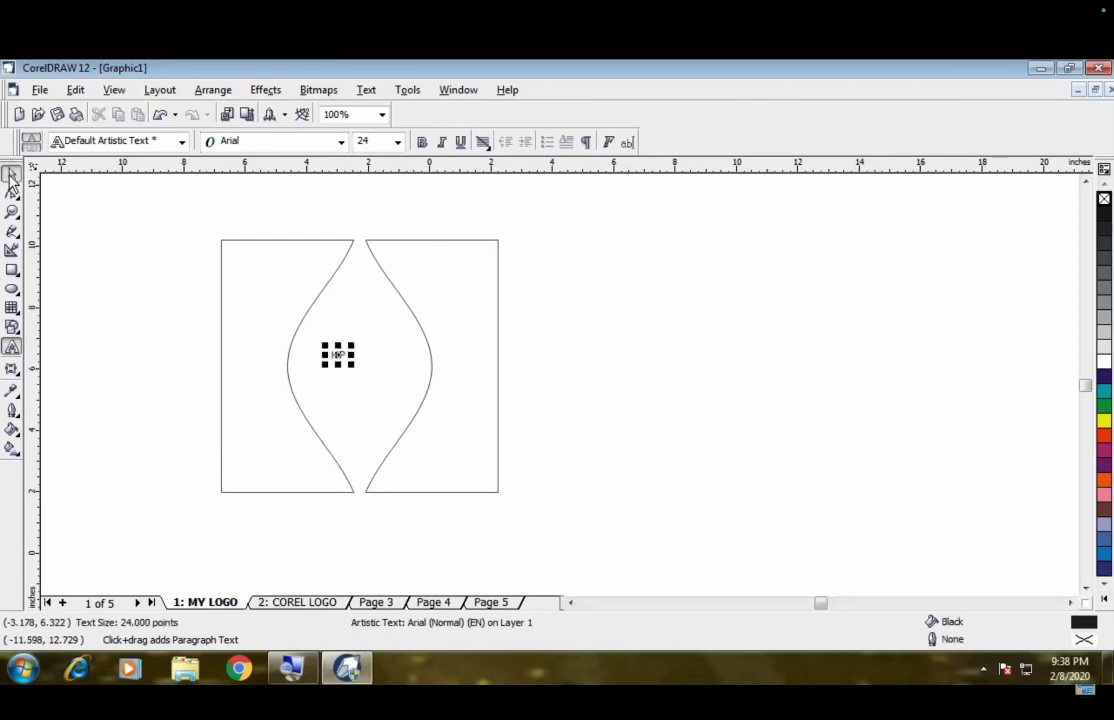
{"action": "left_click", "coordinate": [112, 276]}
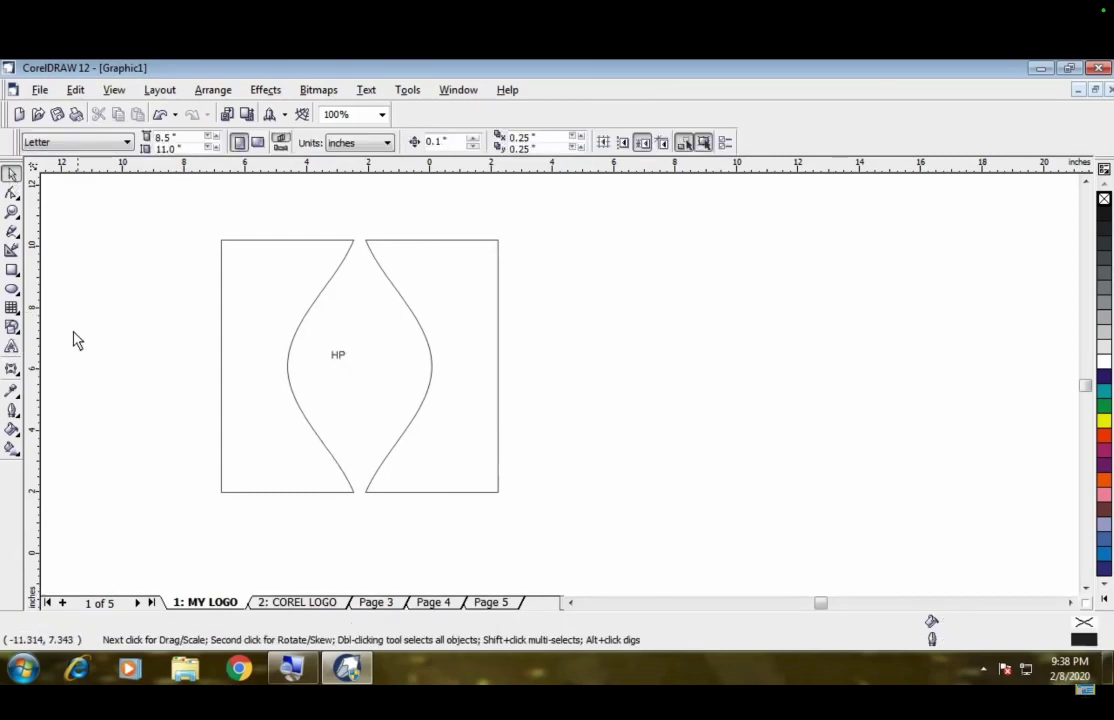
Step: Add a second artistic text "HP" in the empty area right of the shapes and enlarge it to about 246 points
{"action": "left_click", "coordinate": [11, 347]}
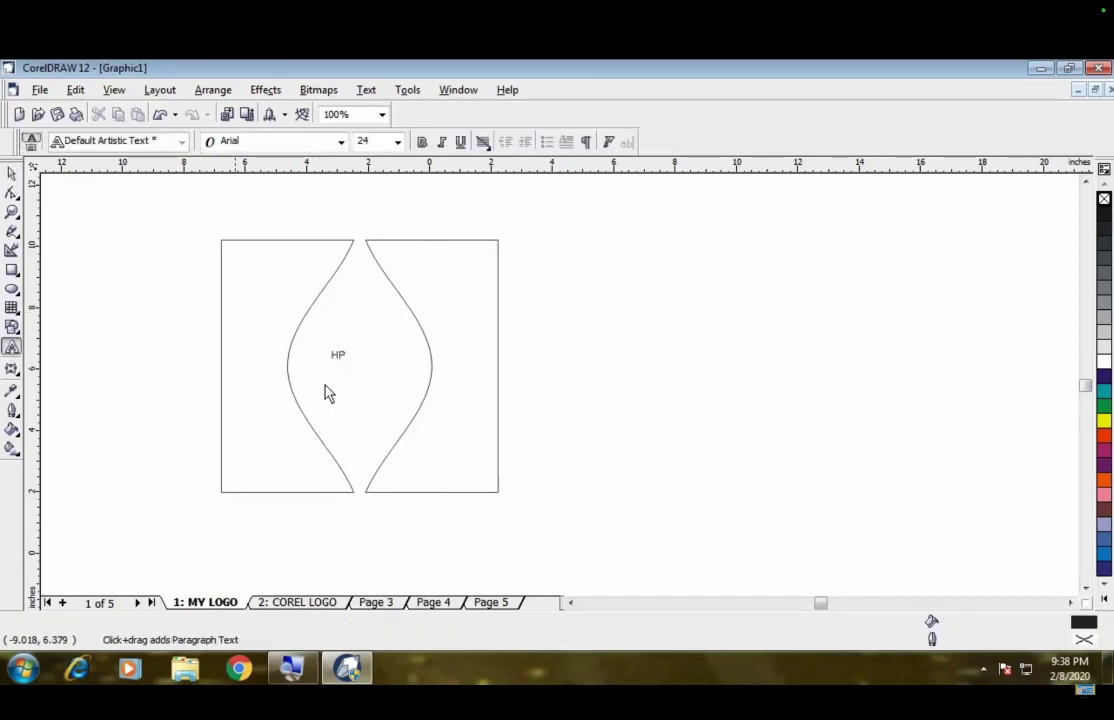
{"action": "left_click", "coordinate": [628, 377]}
{"action": "type", "text": "HI"}
{"action": "type", "text": "P"}
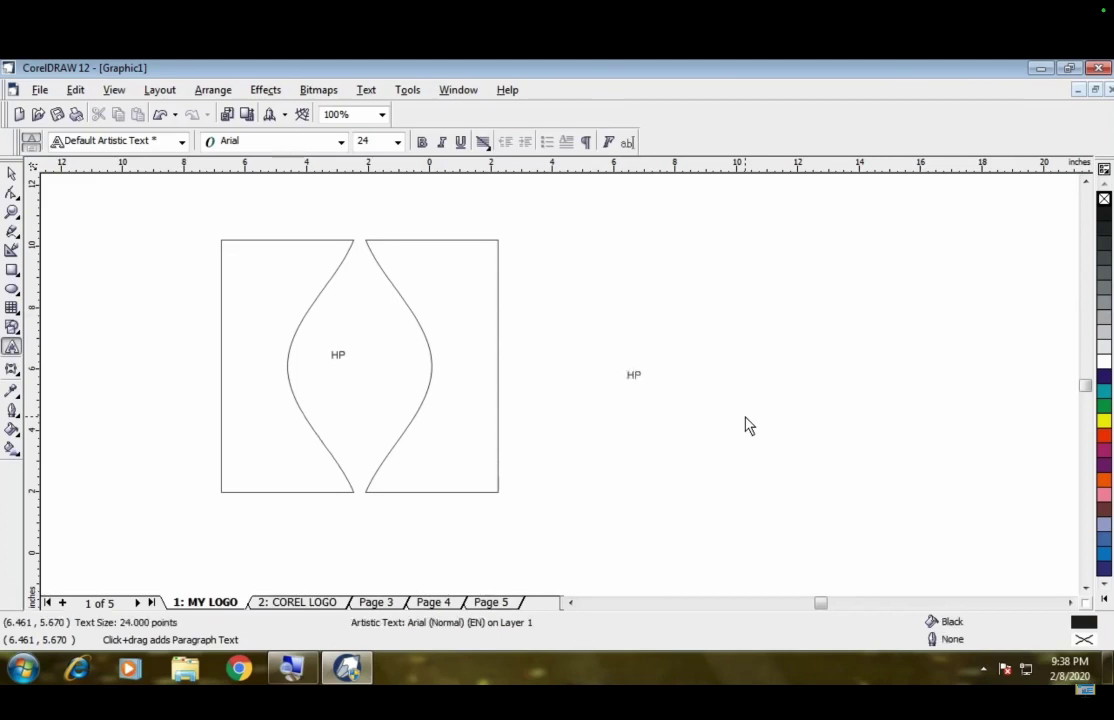
{"action": "key", "text": "Escape"}
{"action": "left_click_drag", "start_coordinate": [665, 405], "coordinate": [780, 455]}
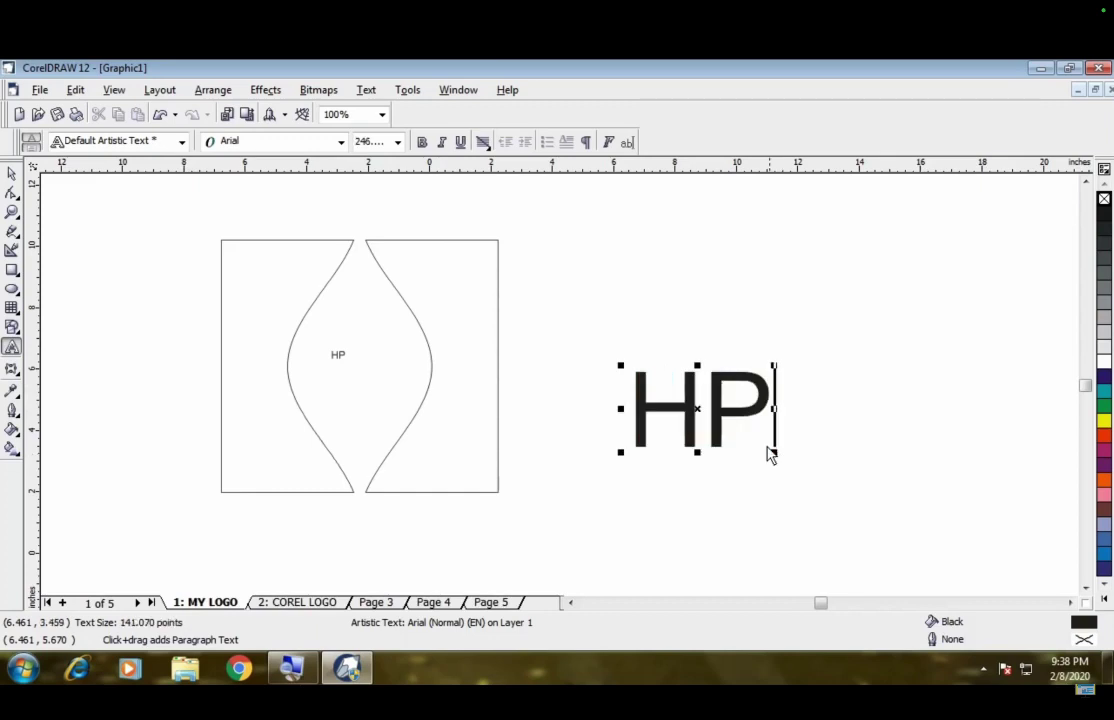
{"action": "left_click", "coordinate": [10, 175]}
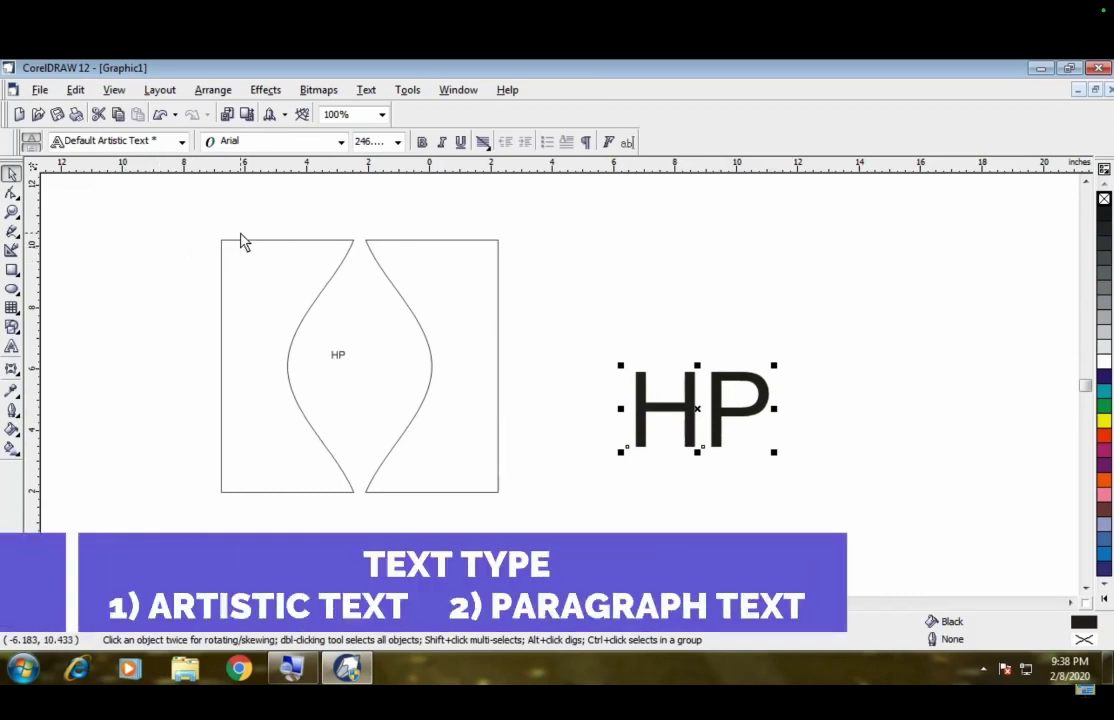
Step: Convert the large "HP" to paragraph text and enlarge its frame to about 11.09 by 5.94 inches
{"action": "left_click", "coordinate": [368, 91]}
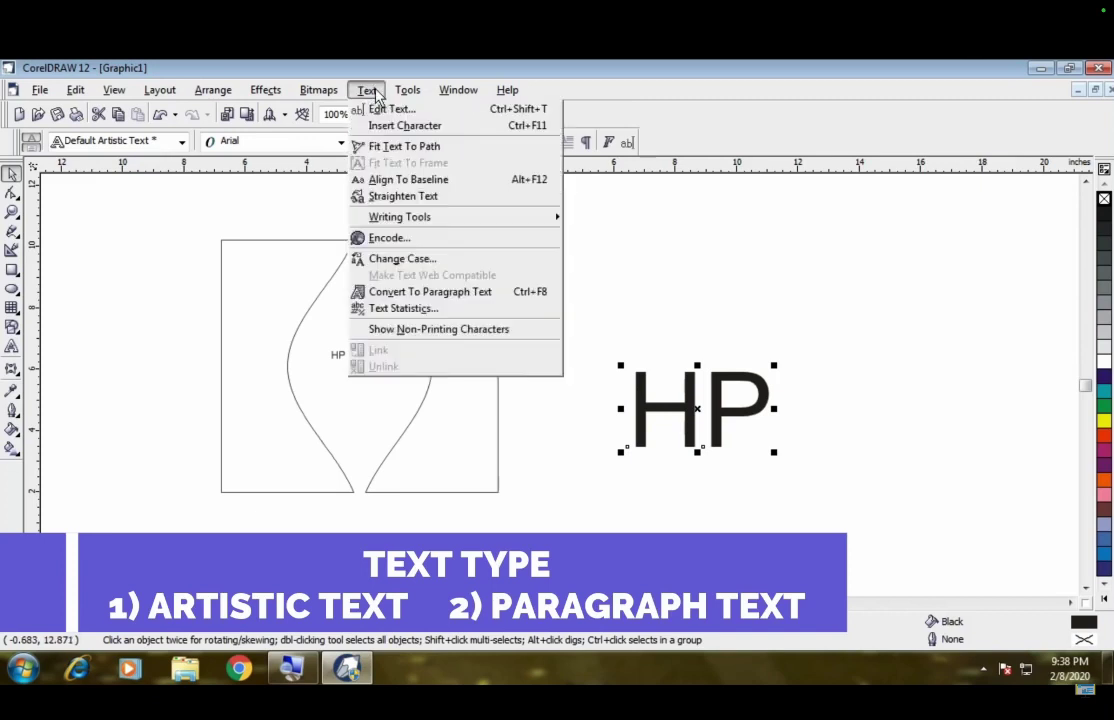
{"action": "mouse_move", "coordinate": [408, 90]}
{"action": "mouse_move", "coordinate": [367, 90]}
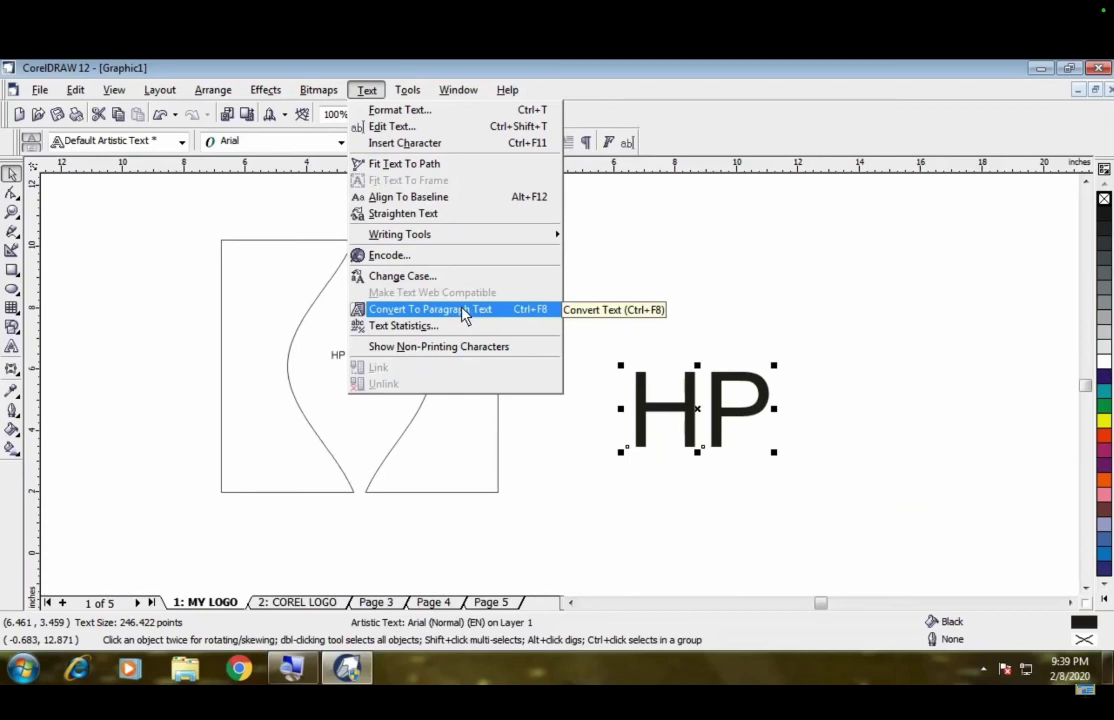
{"action": "left_click", "coordinate": [460, 310]}
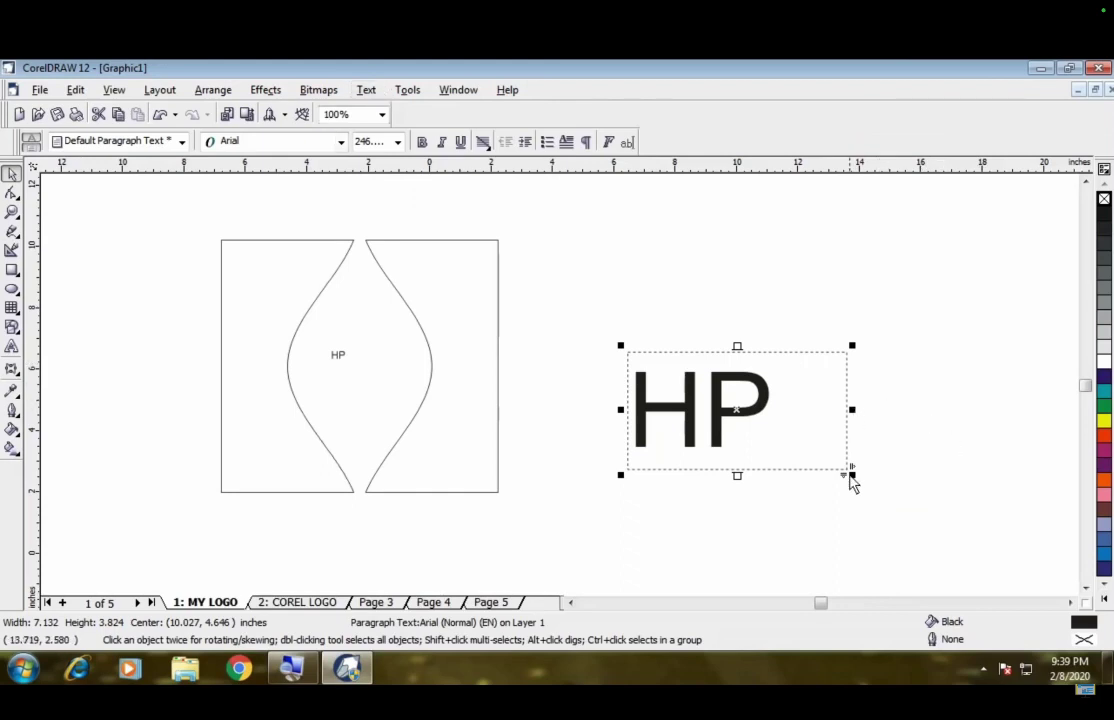
{"action": "left_click_drag", "start_coordinate": [850, 480], "coordinate": [970, 537]}
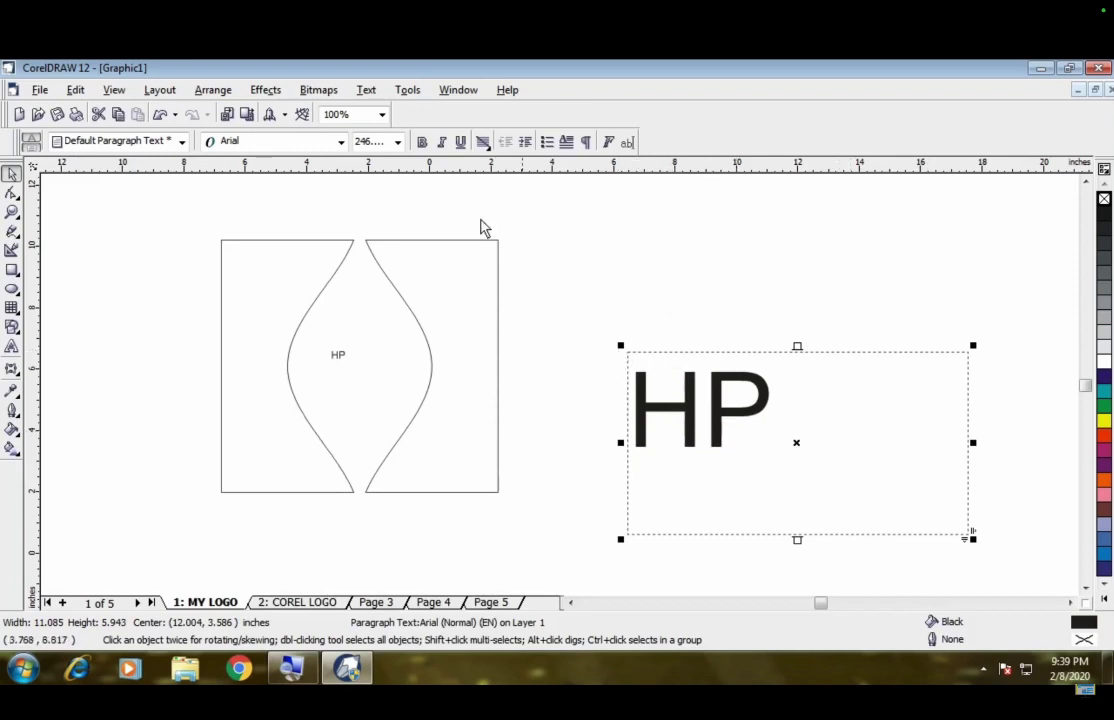
Step: Convert the large "HP" back to artistic text and enlarge it to about 452 points
{"action": "left_click", "coordinate": [367, 91]}
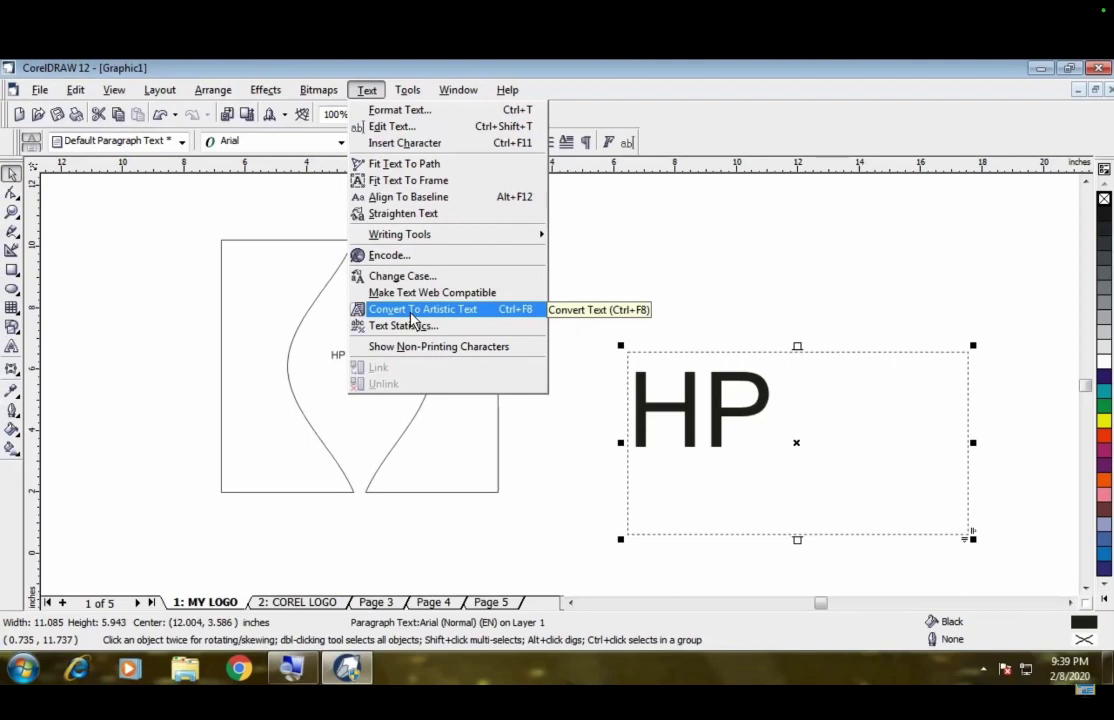
{"action": "left_click", "coordinate": [411, 316]}
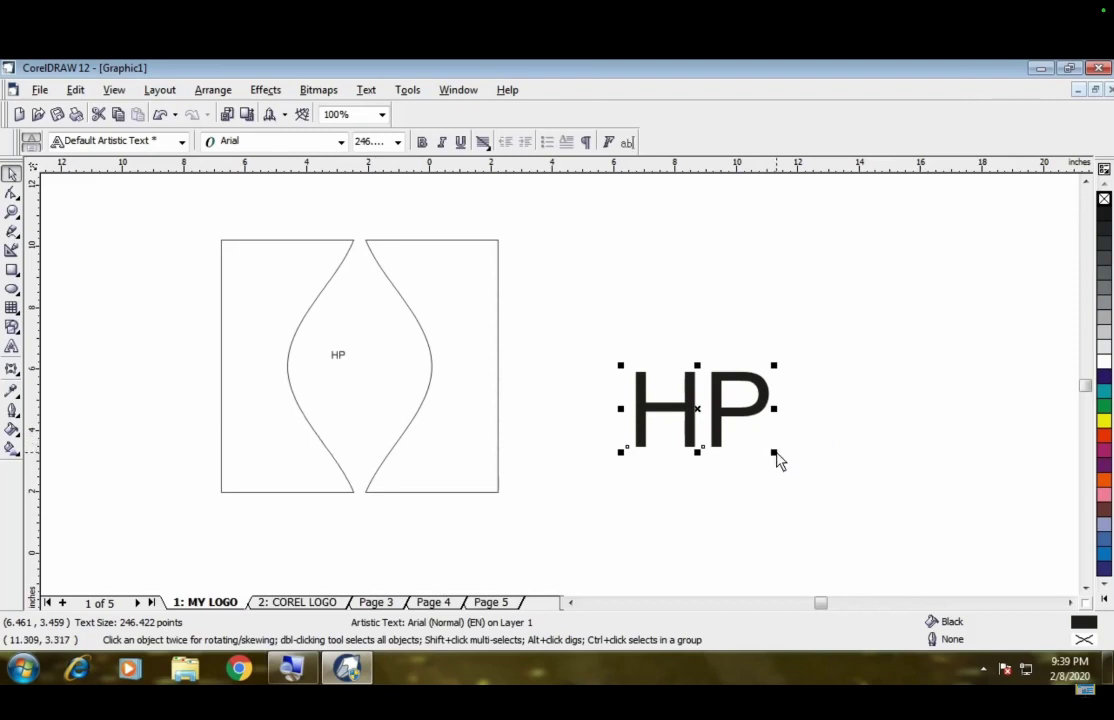
{"action": "left_click_drag", "start_coordinate": [777, 455], "coordinate": [895, 540]}
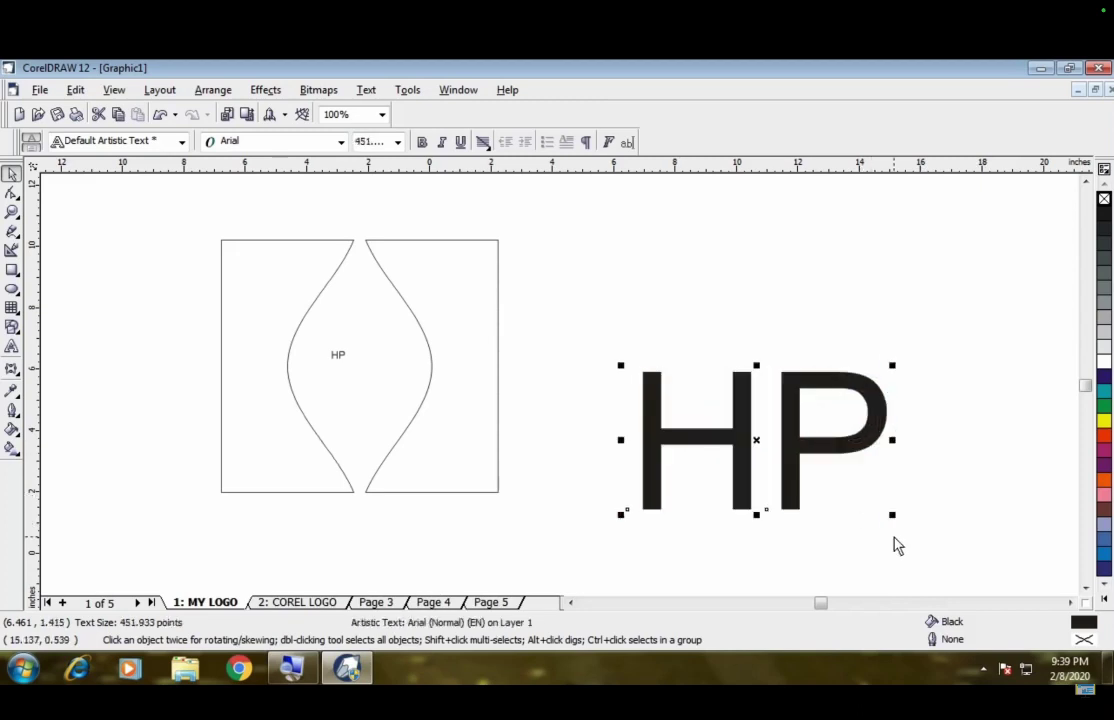
Step: Scale the large "HP" text up to about 642 points beside the curved shapes, and delete it
{"action": "left_click", "coordinate": [622, 372]}
{"action": "left_click", "coordinate": [646, 397]}
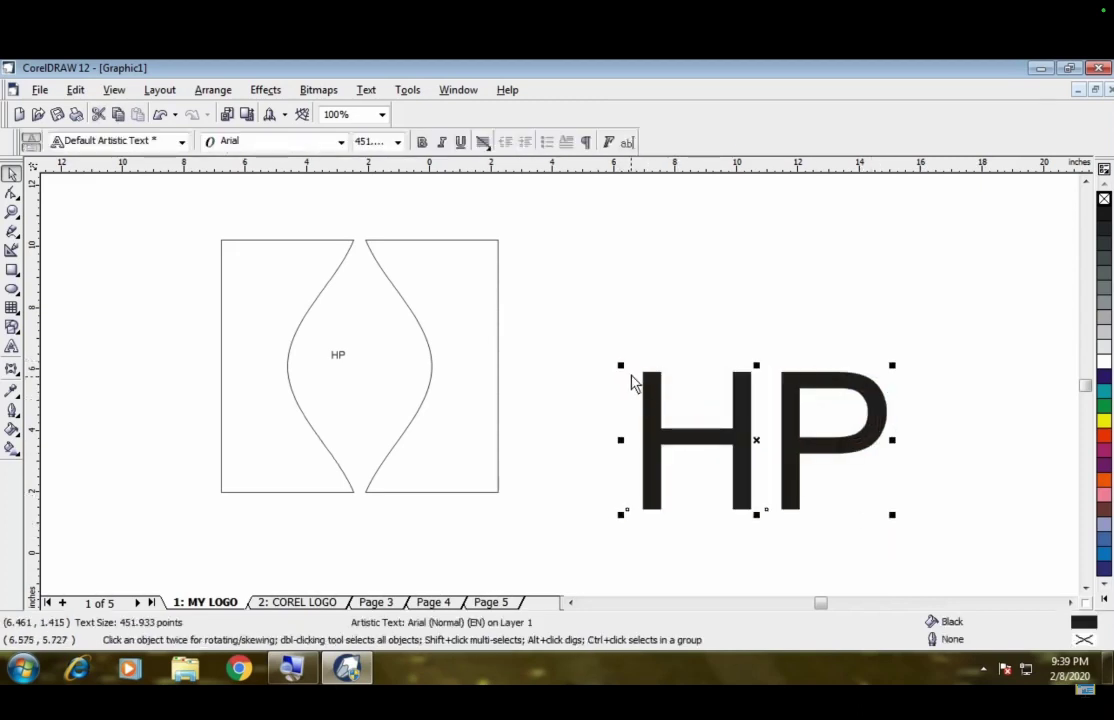
{"action": "left_click_drag", "start_coordinate": [622, 368], "coordinate": [513, 313]}
{"action": "left_click_drag", "start_coordinate": [577, 393], "coordinate": [568, 346]}
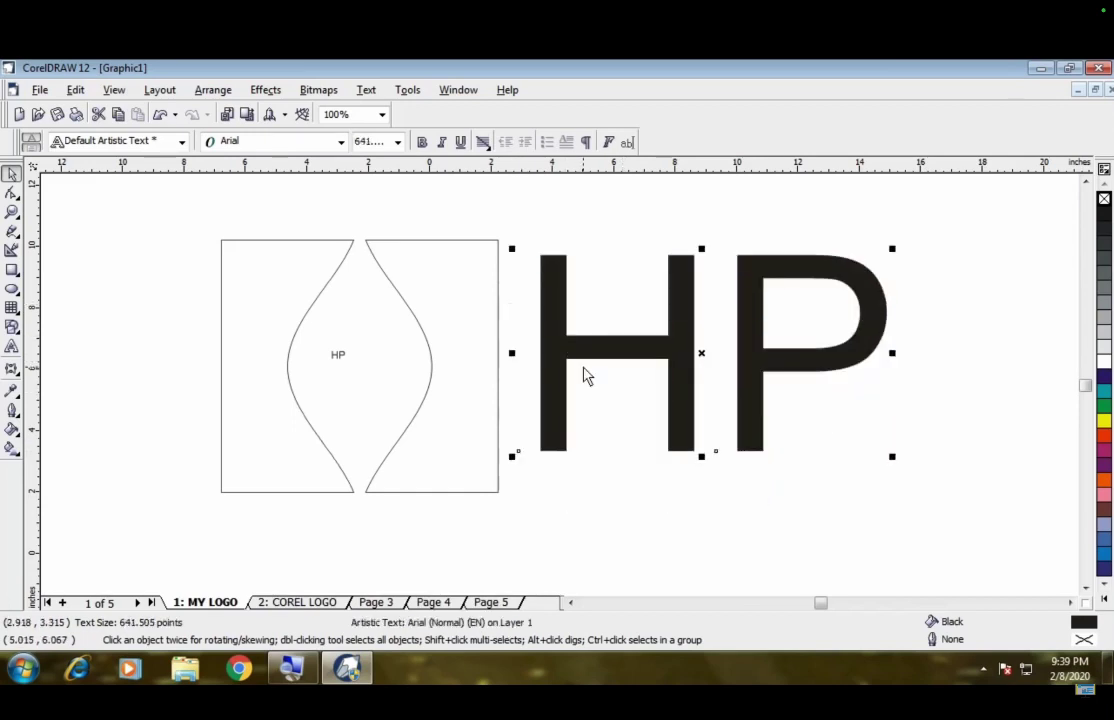
{"action": "key", "text": "Delete"}
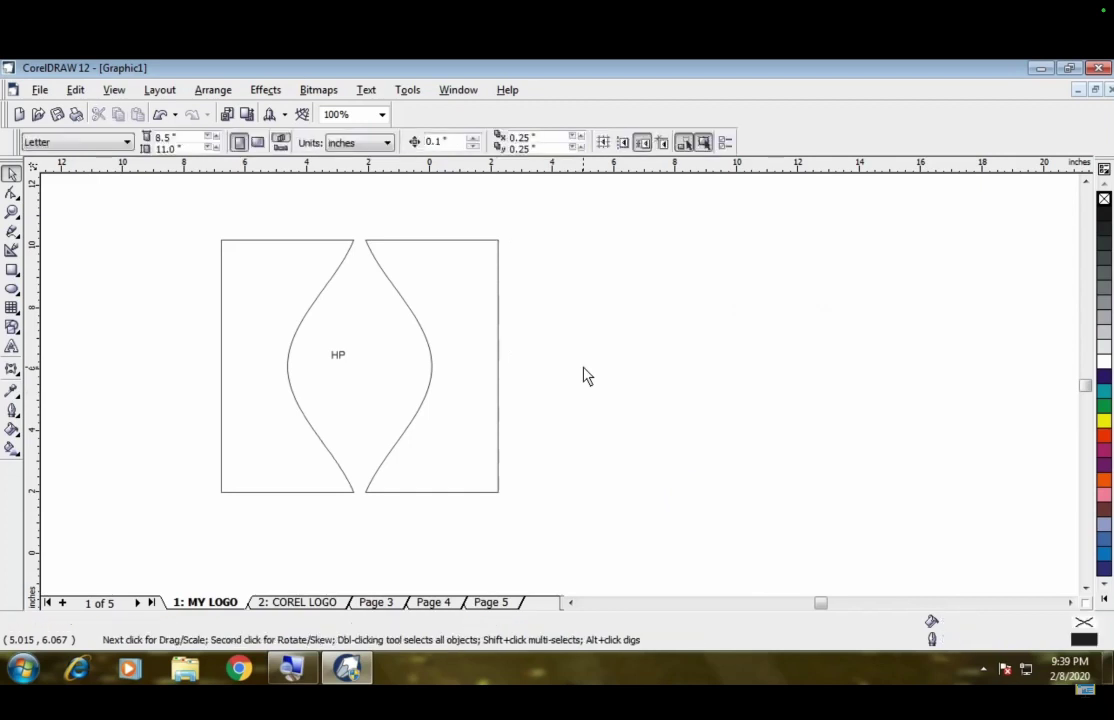
Step: Enlarge the small "HP" text between the curved shapes to about 167 points
{"action": "left_click", "coordinate": [336, 362]}
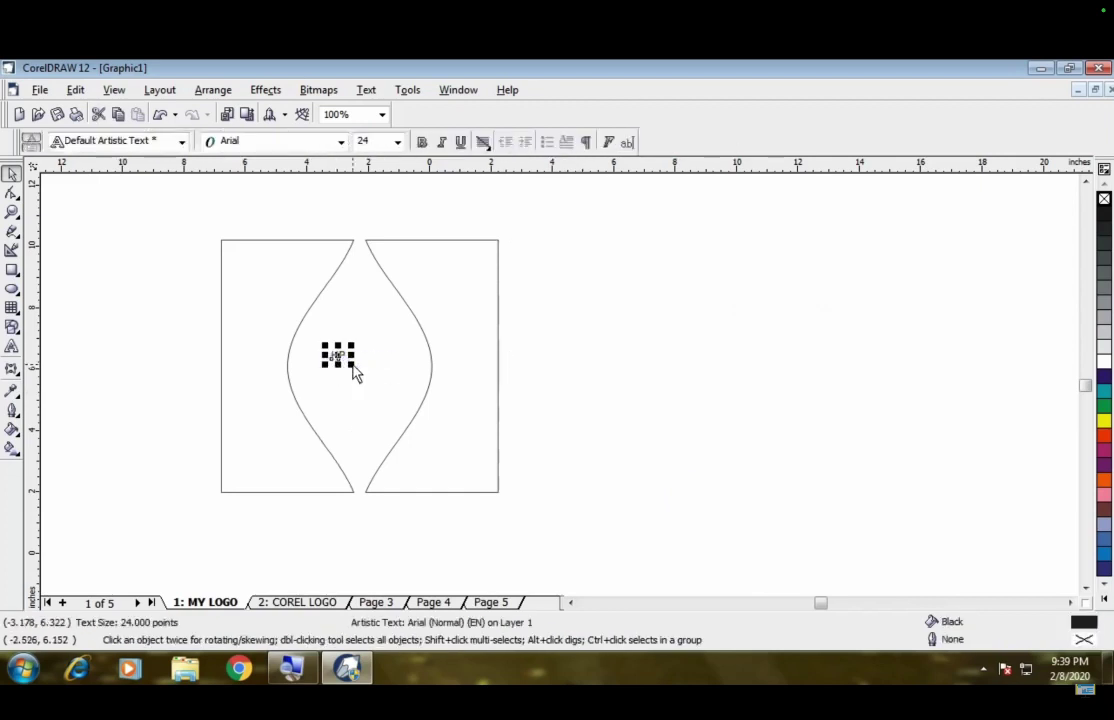
{"action": "left_click_drag", "start_coordinate": [353, 368], "coordinate": [381, 388]}
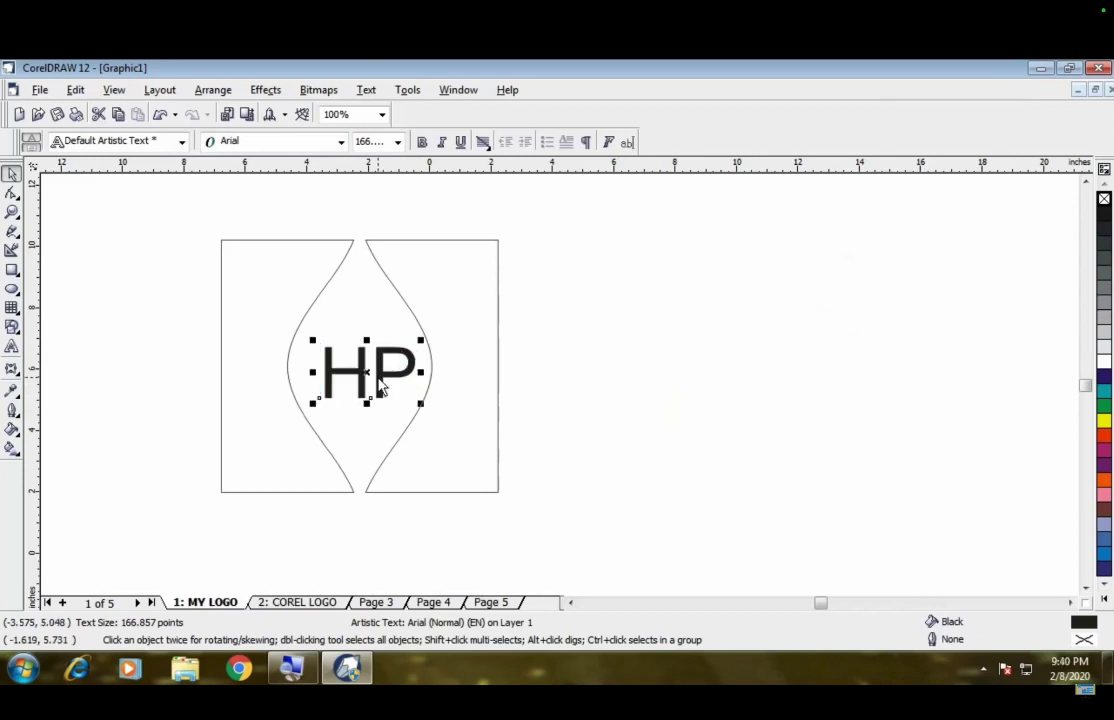
Step: Add the artistic text "DSFDSFS" in the empty area right of the shapes and enlarge it to about 90 points
{"action": "left_click", "coordinate": [11, 347]}
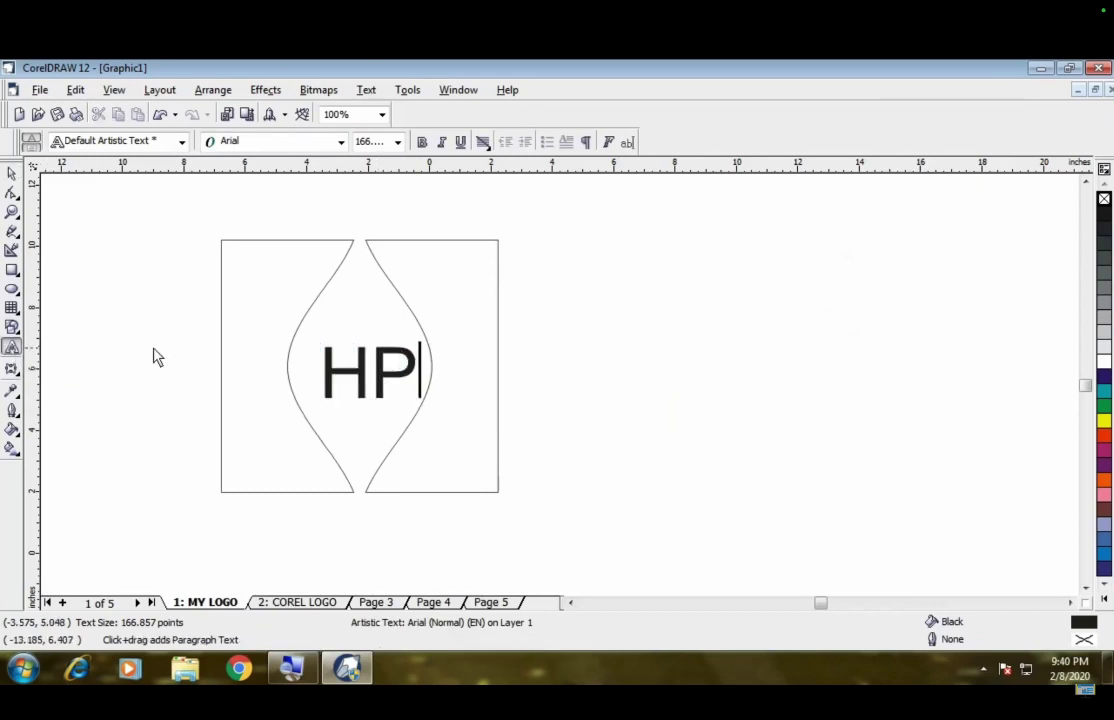
{"action": "left_click", "coordinate": [619, 360]}
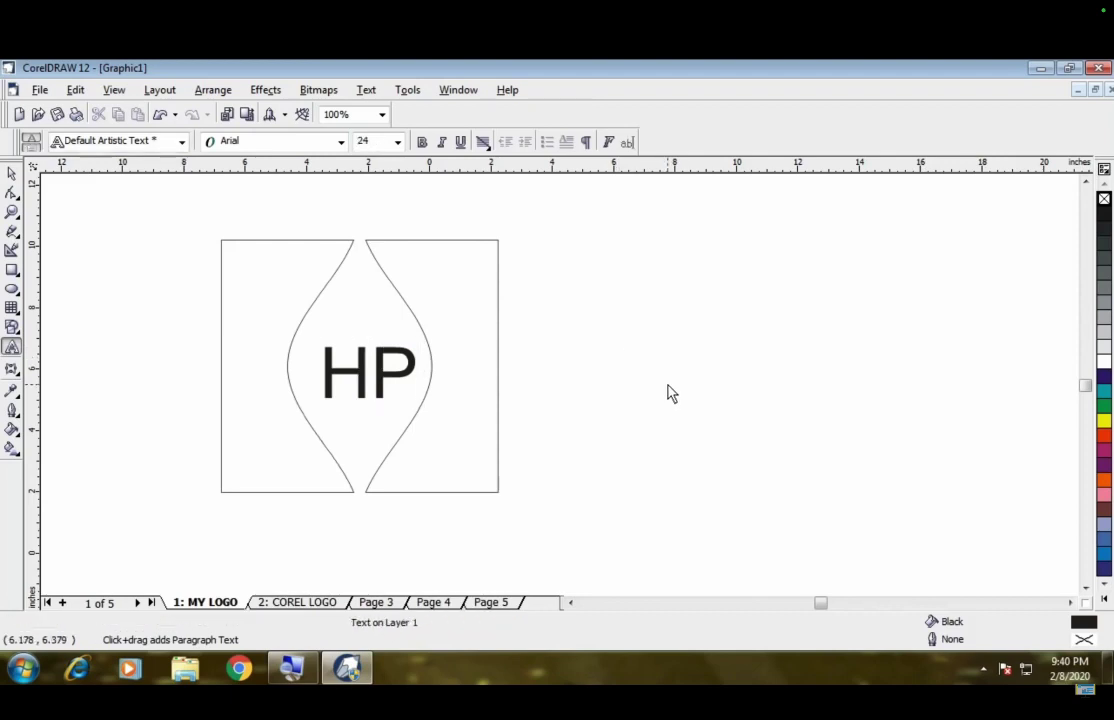
{"action": "type", "text": "DSFDSFS"}
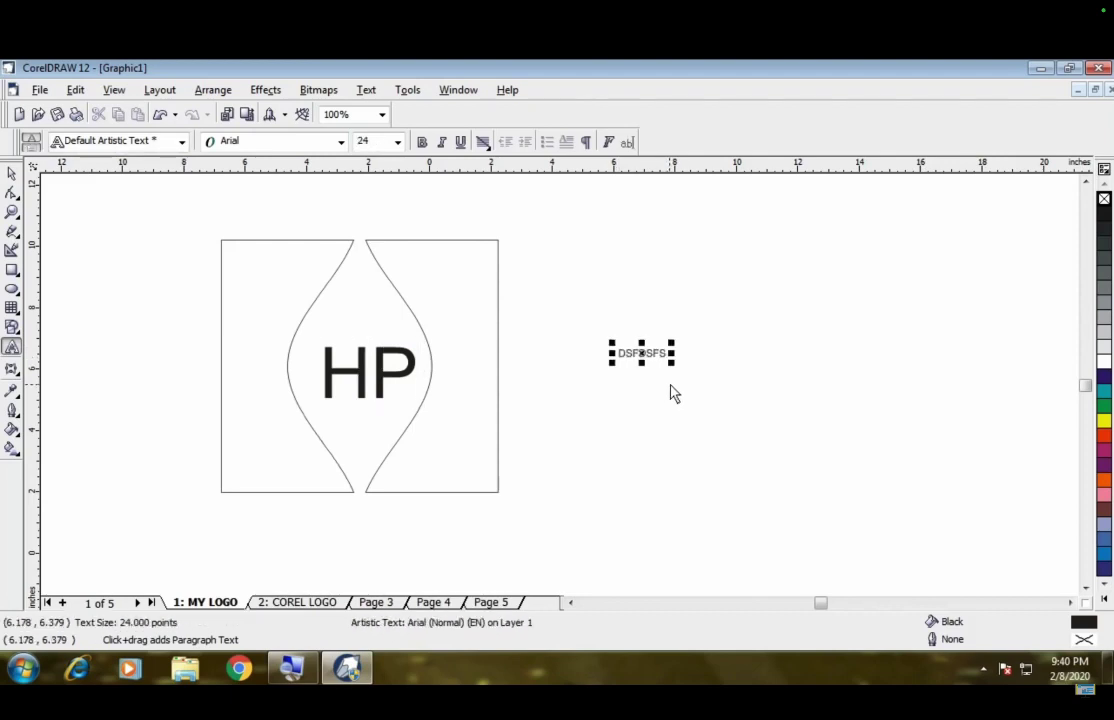
{"action": "left_click_drag", "start_coordinate": [674, 377], "coordinate": [802, 385]}
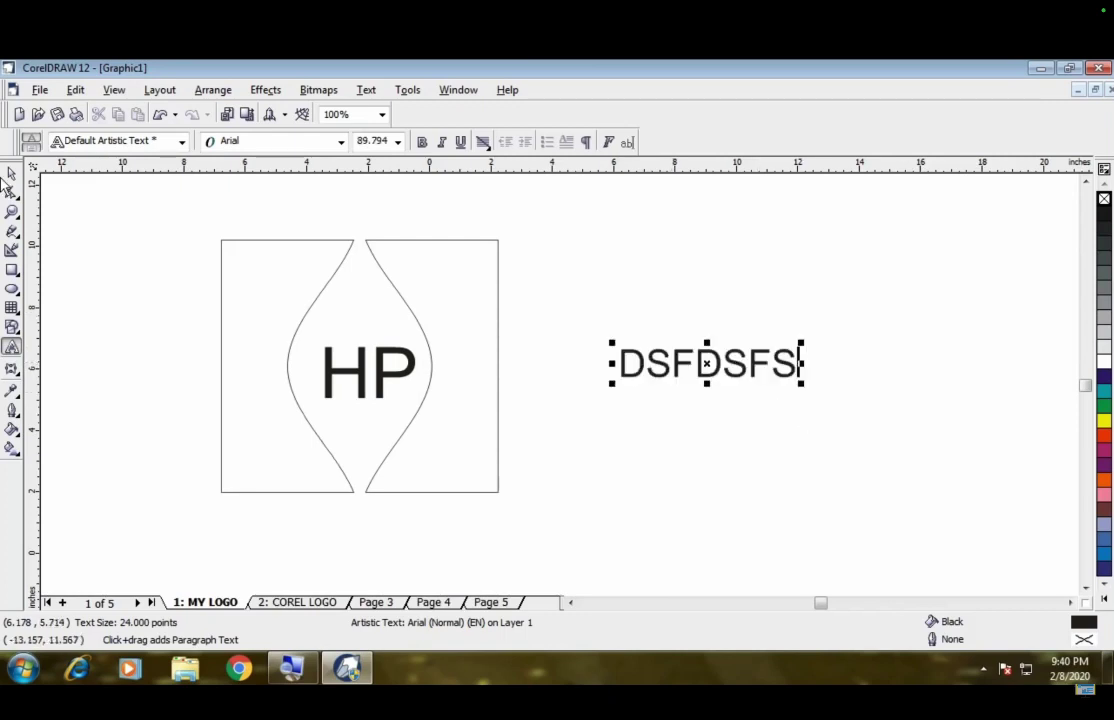
{"action": "left_click", "coordinate": [11, 176]}
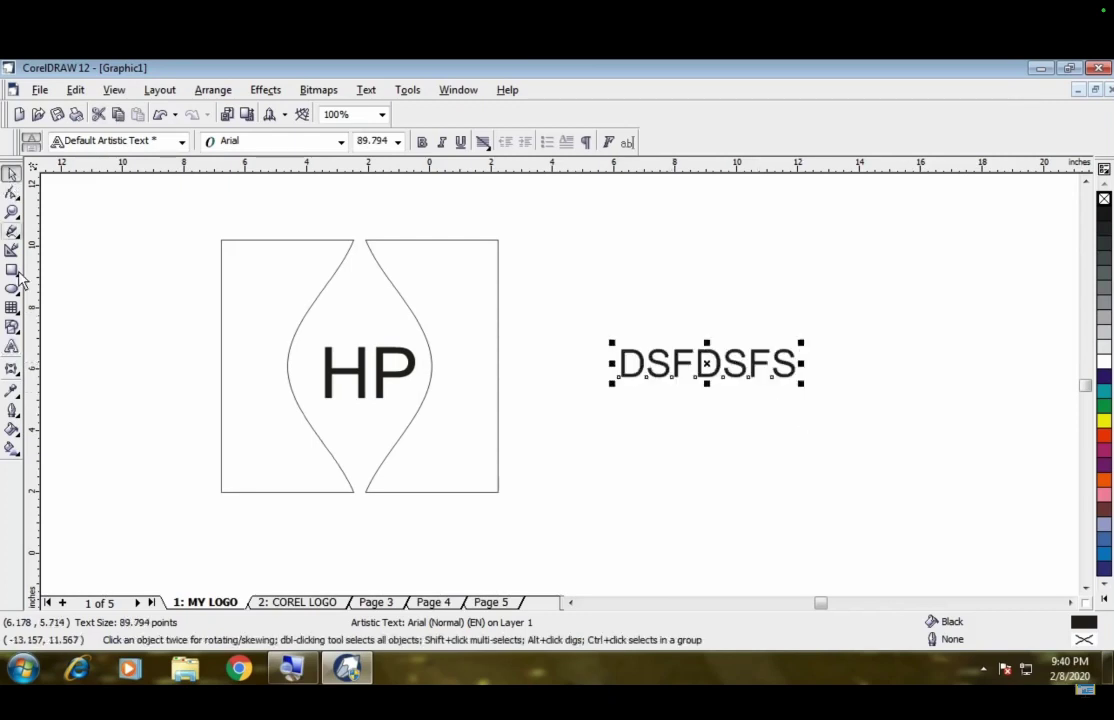
Step: Draw a paragraph text frame about 9.07 by 2.67 inches below "DSFDSFS" and enter "DSFDSFDSFDS" in it
{"action": "left_click", "coordinate": [13, 347]}
{"action": "left_click_drag", "start_coordinate": [574, 441], "coordinate": [852, 522]}
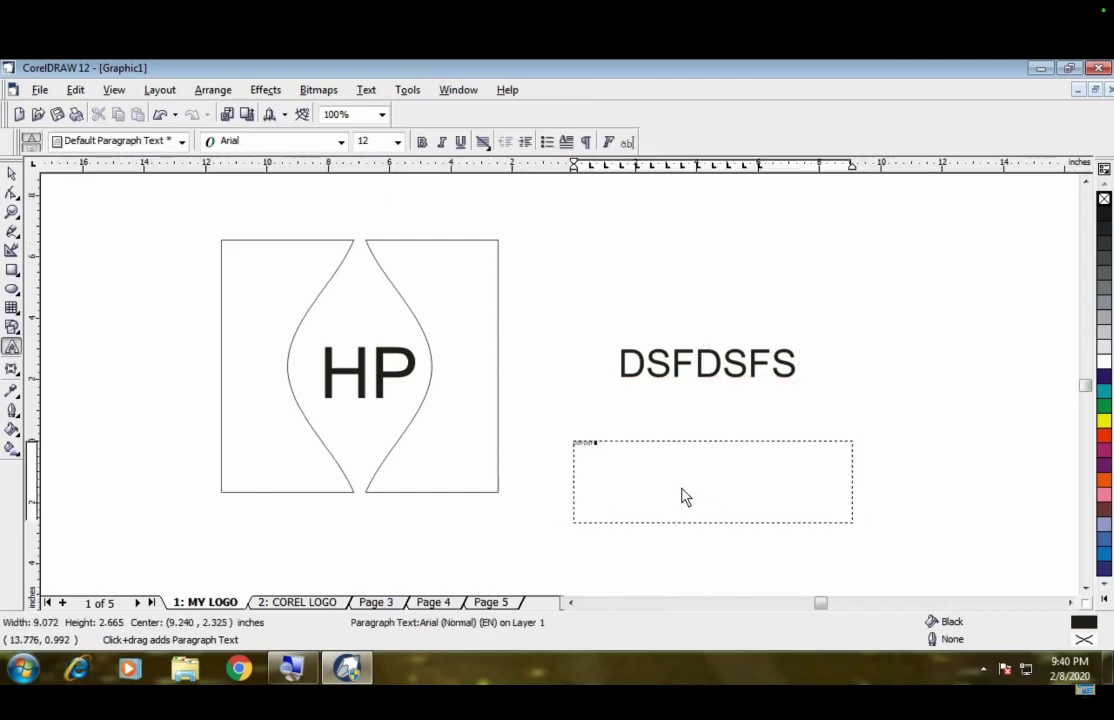
{"action": "left_click", "coordinate": [681, 495]}
{"action": "left_click", "coordinate": [11, 174]}
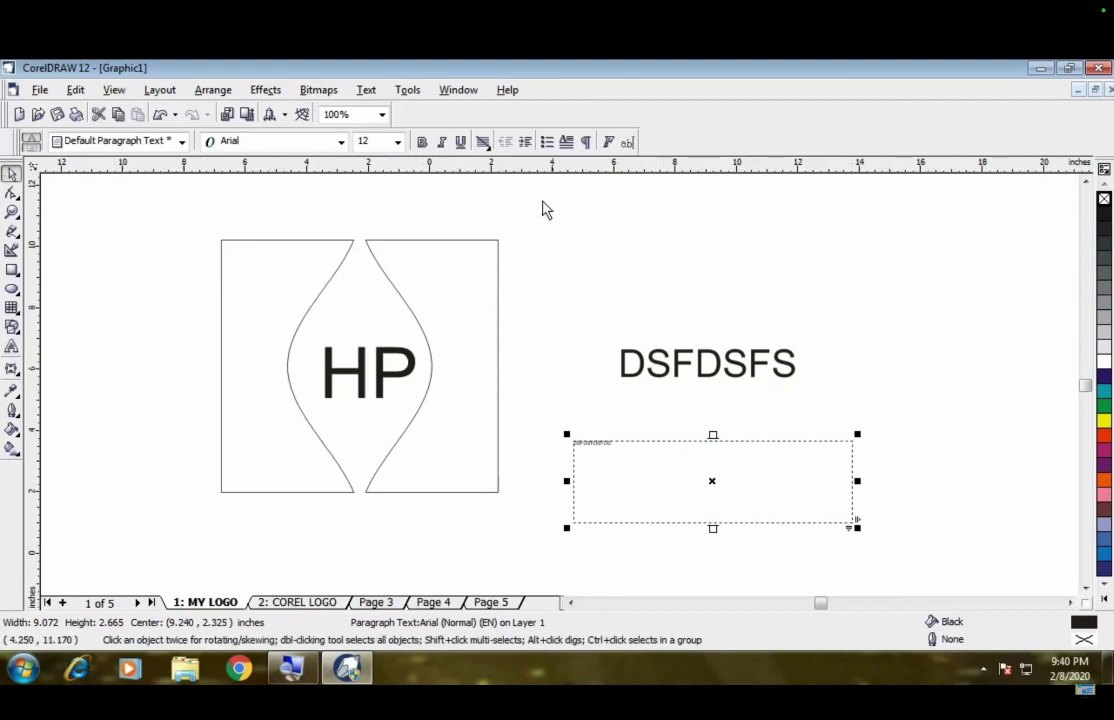
Step: Convert the framed paragraph text to artistic text and enlarge it to about 65 points
{"action": "left_click", "coordinate": [367, 92]}
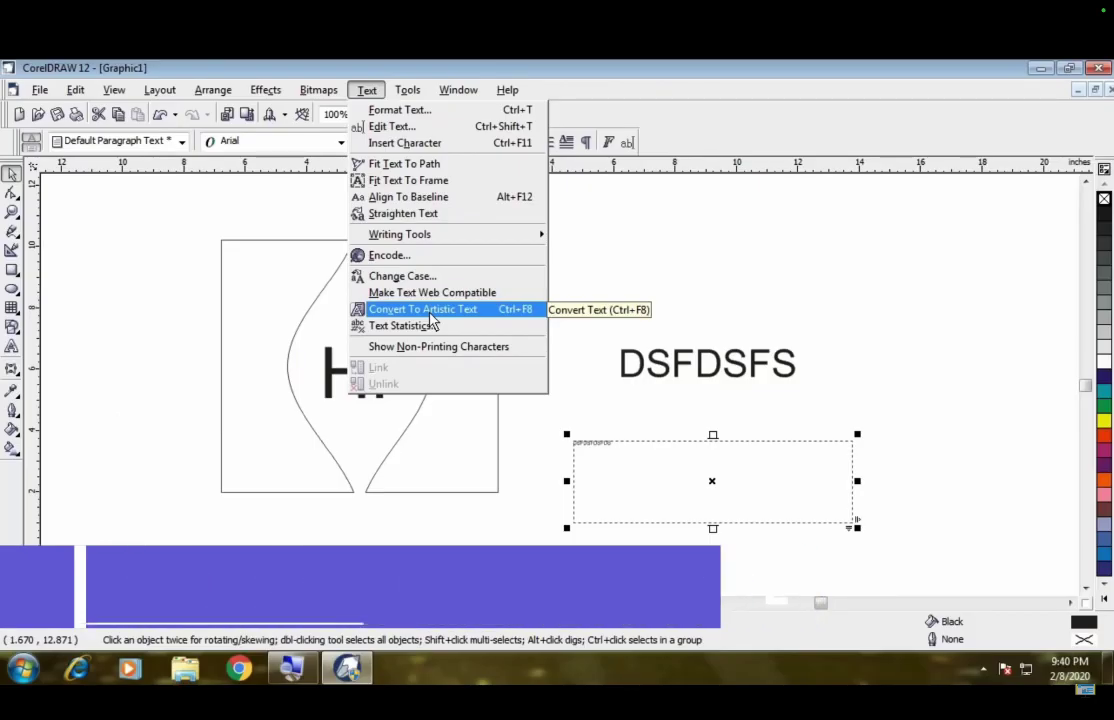
{"action": "left_click", "coordinate": [430, 311]}
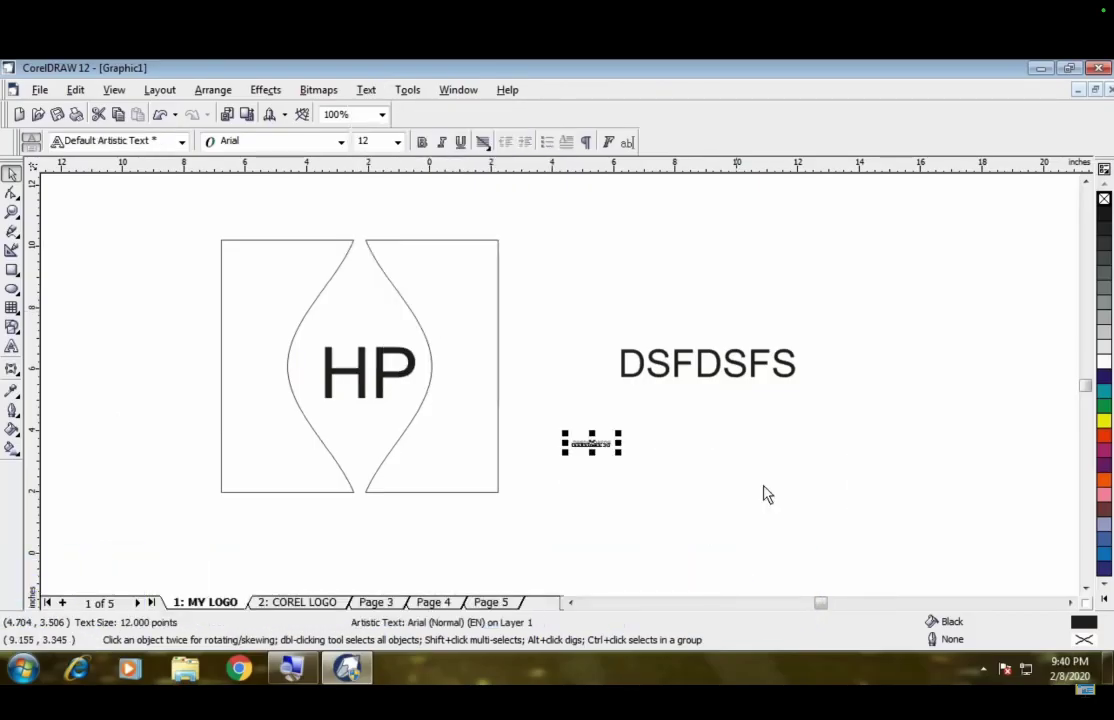
{"action": "left_click_drag", "start_coordinate": [619, 460], "coordinate": [778, 534]}
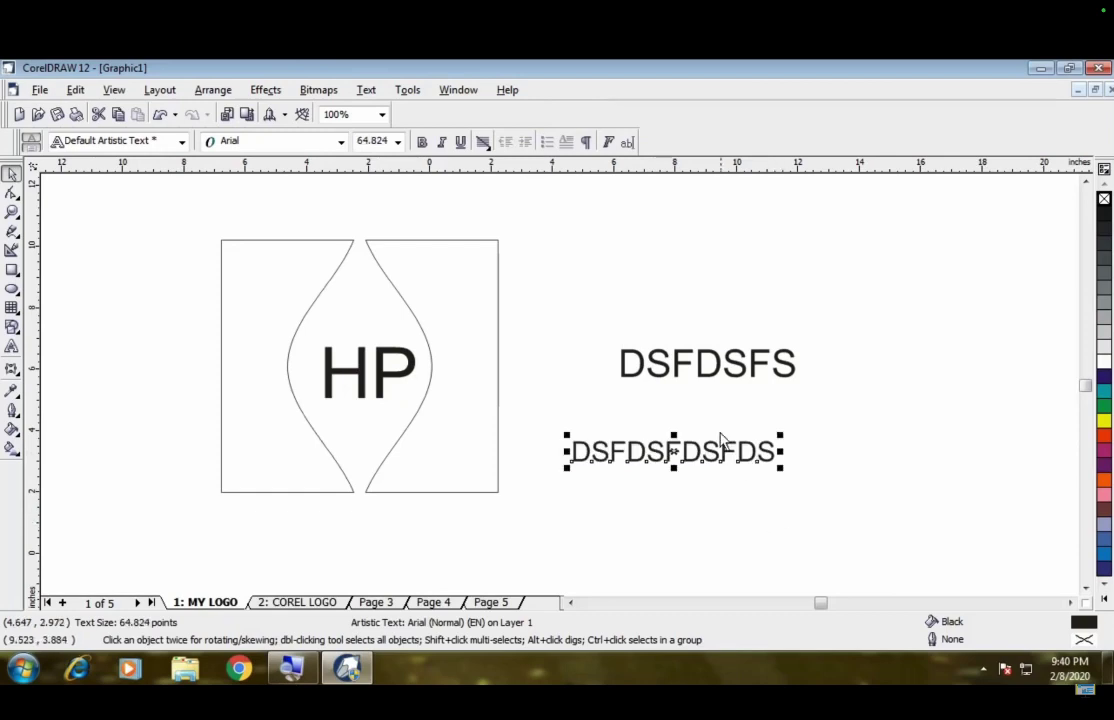
Step: Delete the "DSFDSFDSFDS" text and the "DSFDSFS" text beside the logo shapes
{"action": "key", "text": "Delete"}
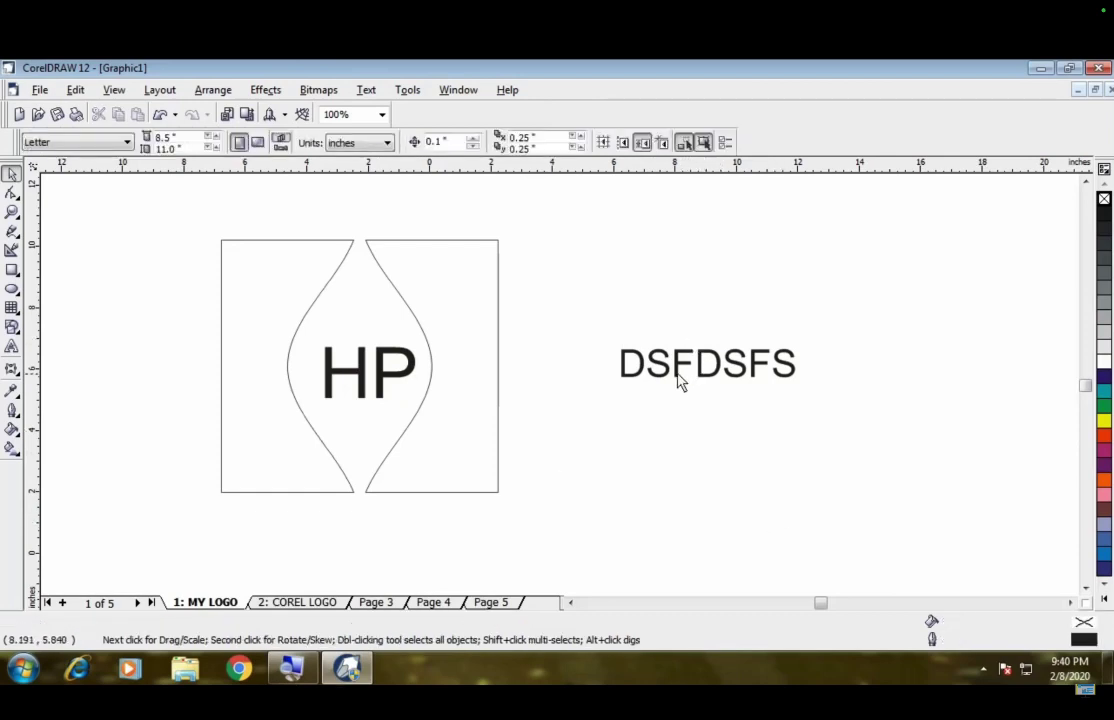
{"action": "left_click", "coordinate": [675, 382]}
{"action": "key", "text": "Delete"}
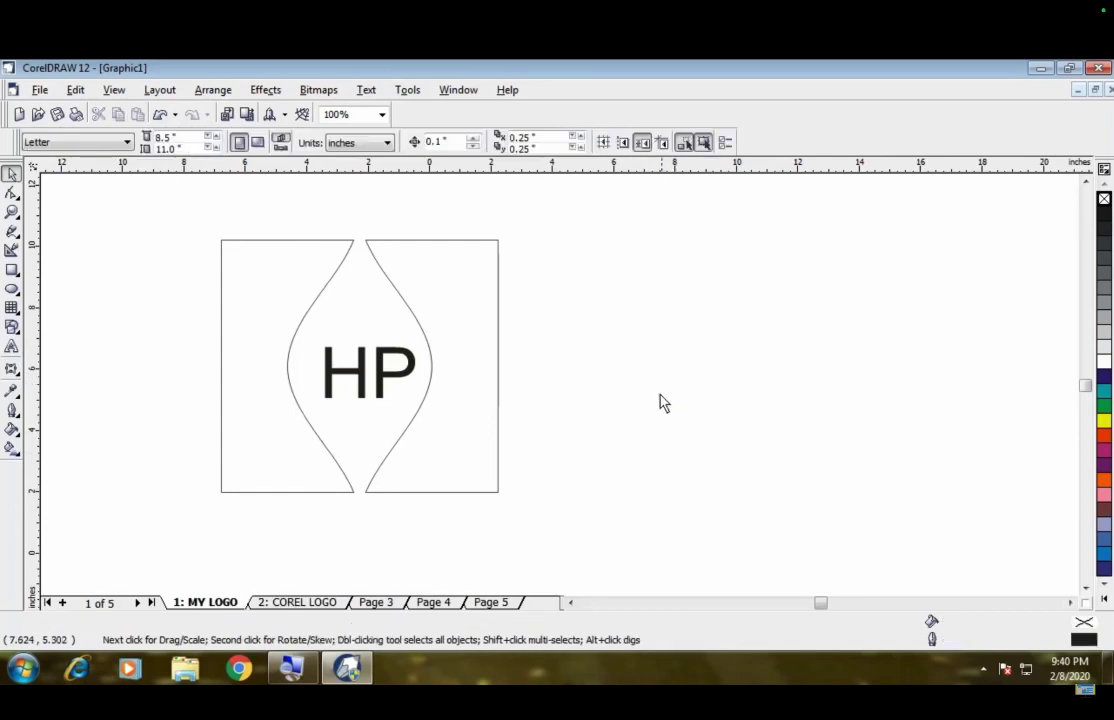
Step: Make the "HP" text between the curved shapes bold and italic and shift it slightly up and left
{"action": "left_click", "coordinate": [380, 377]}
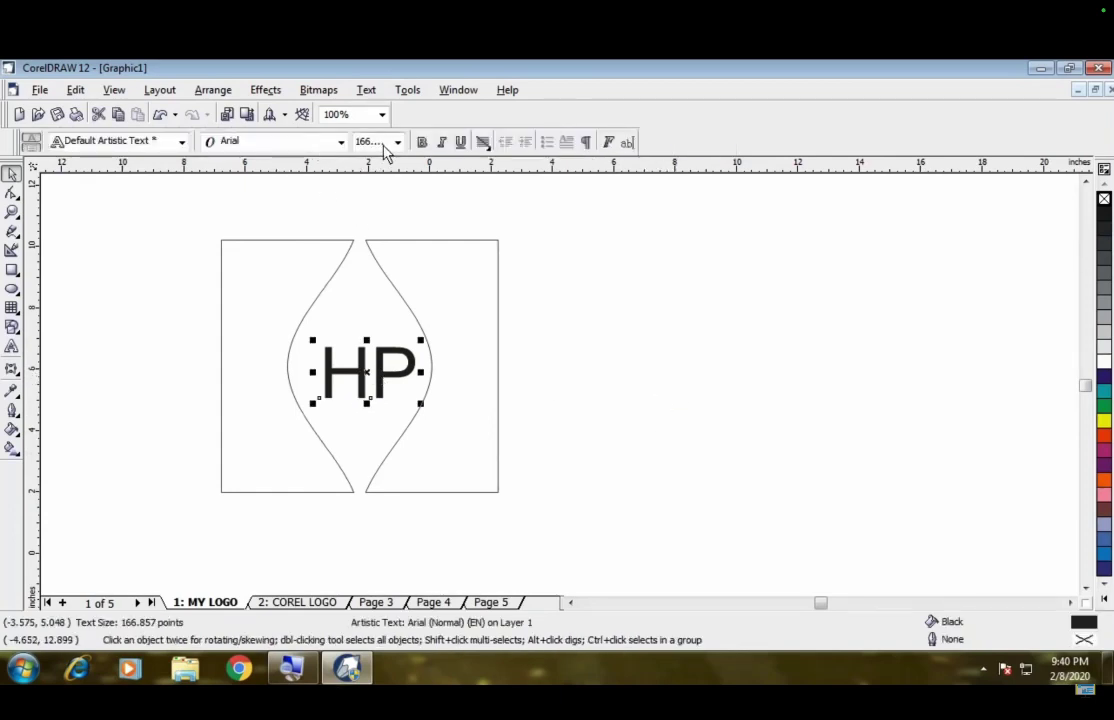
{"action": "left_click", "coordinate": [423, 144]}
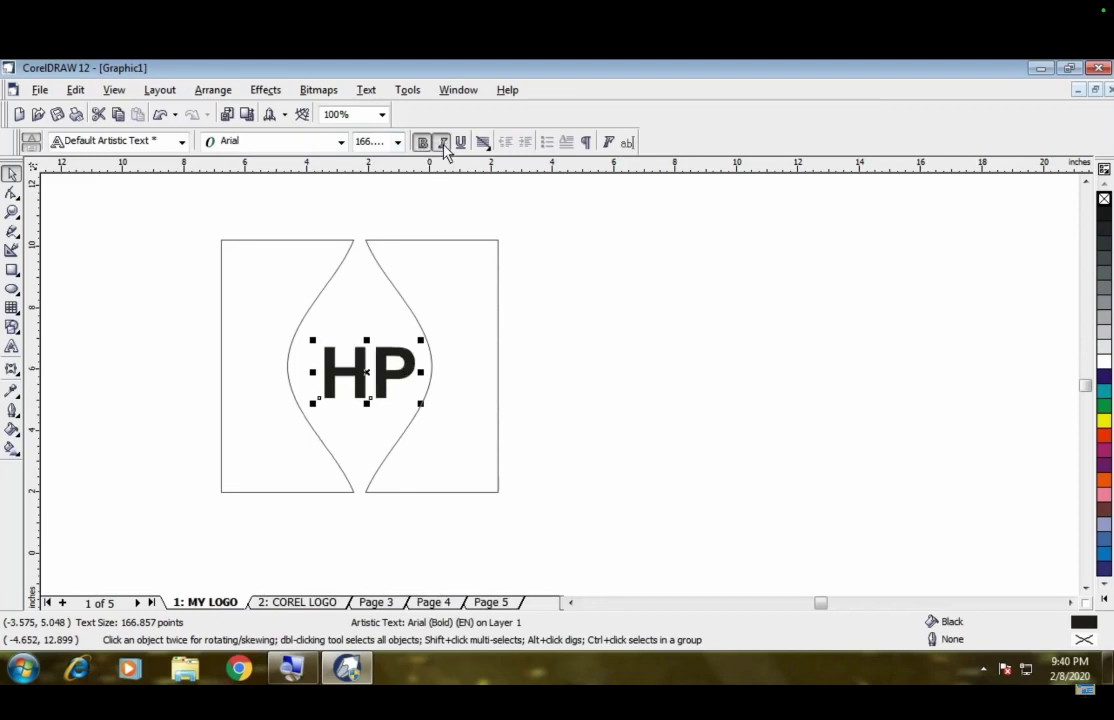
{"action": "left_click", "coordinate": [443, 143]}
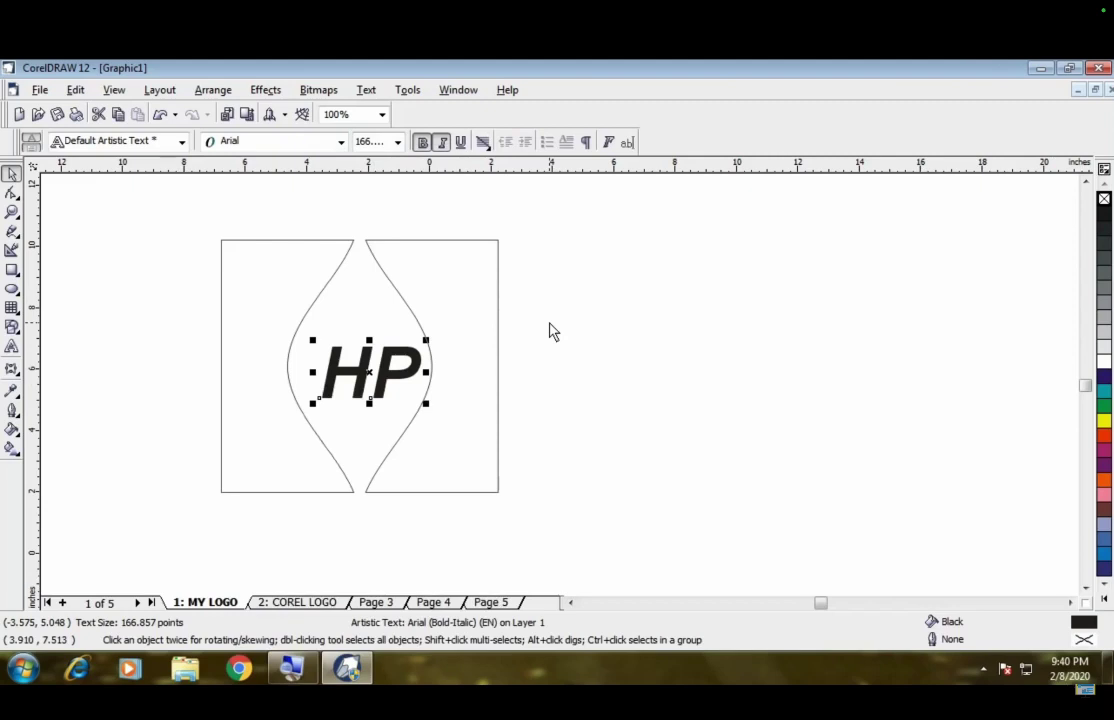
{"action": "left_click_drag", "start_coordinate": [383, 391], "coordinate": [372, 378]}
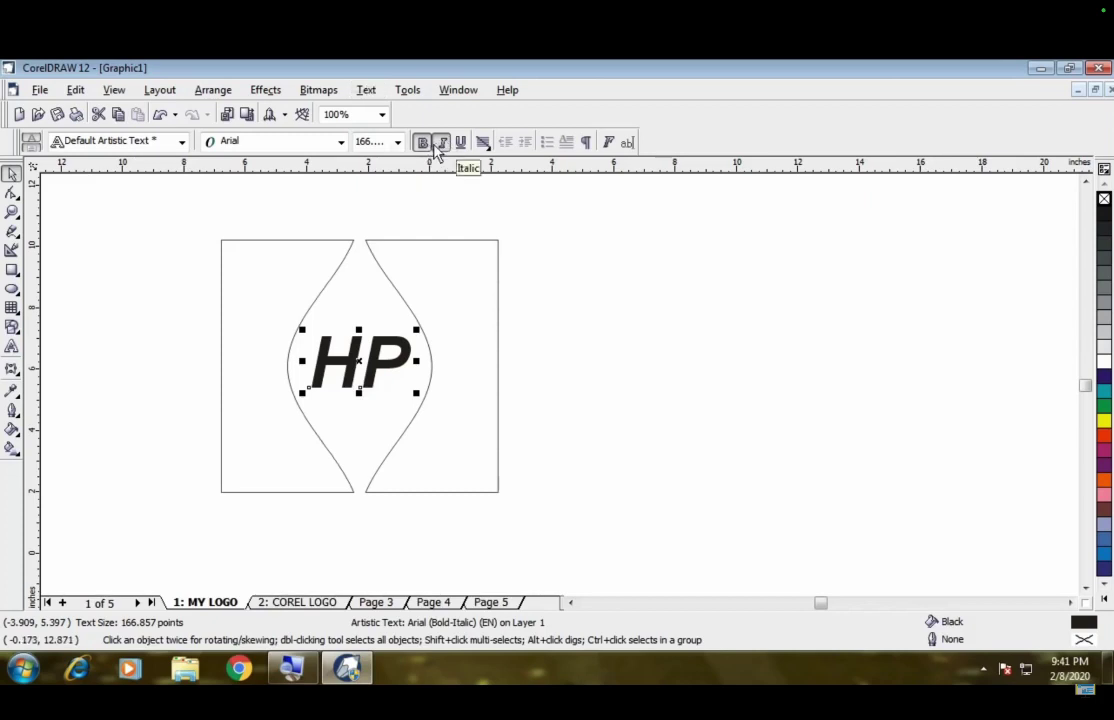
Step: Change the case of the "HP" text to lowercase
{"action": "left_click", "coordinate": [367, 90]}
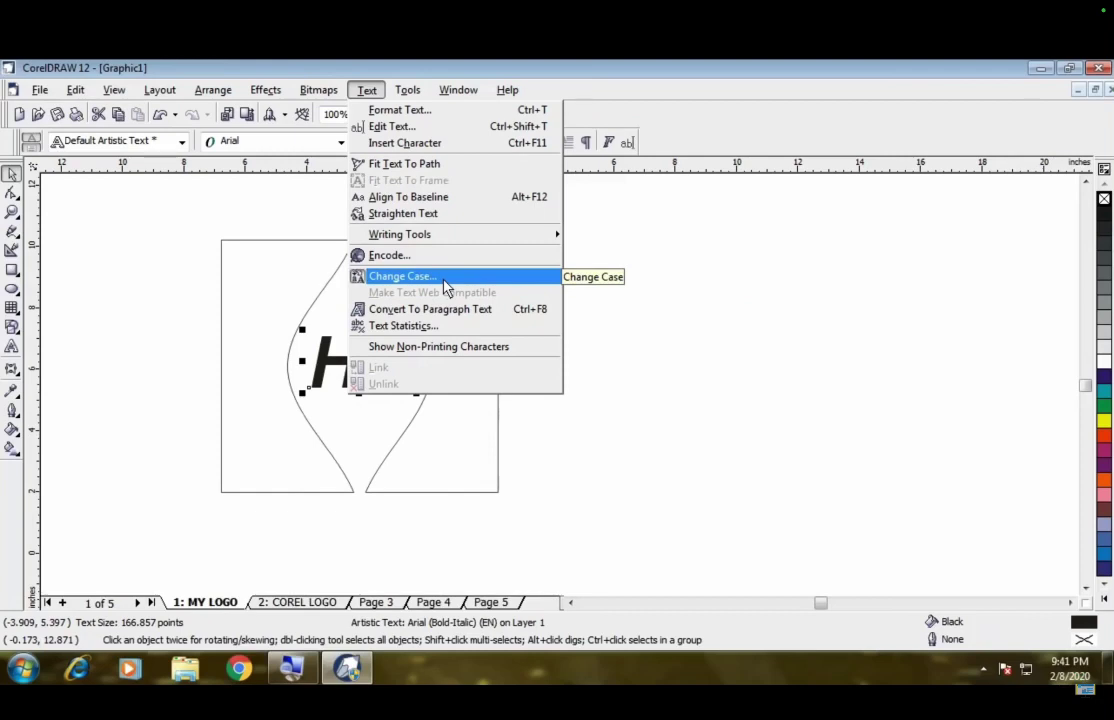
{"action": "left_click", "coordinate": [446, 287]}
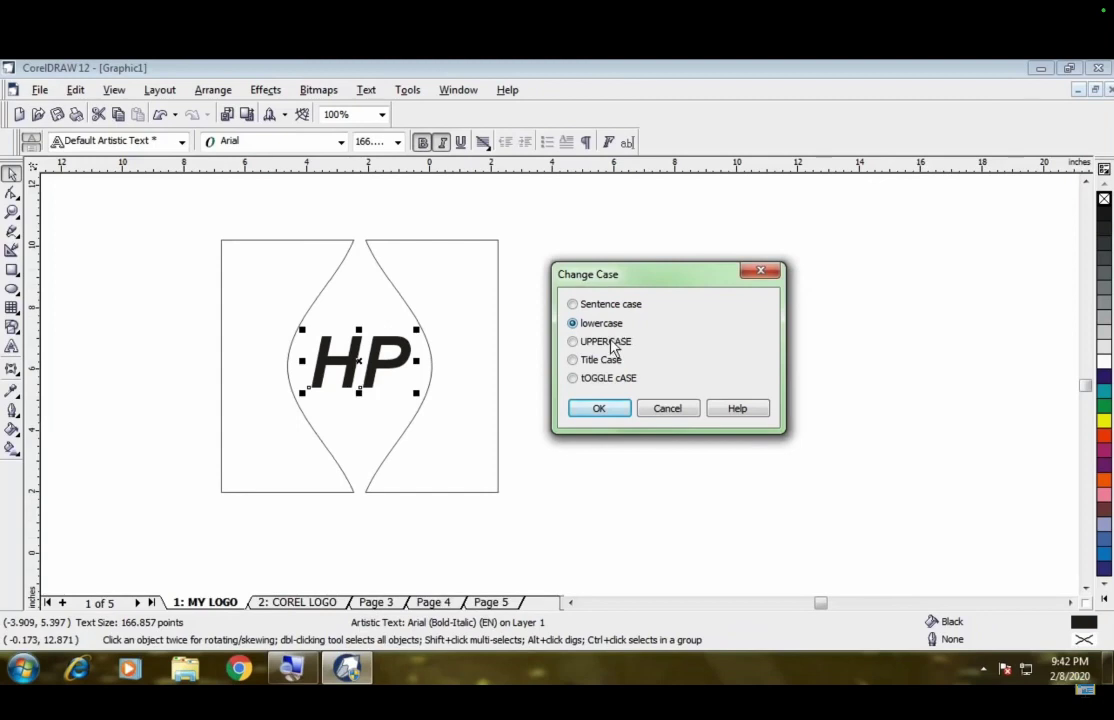
{"action": "left_click", "coordinate": [603, 413]}
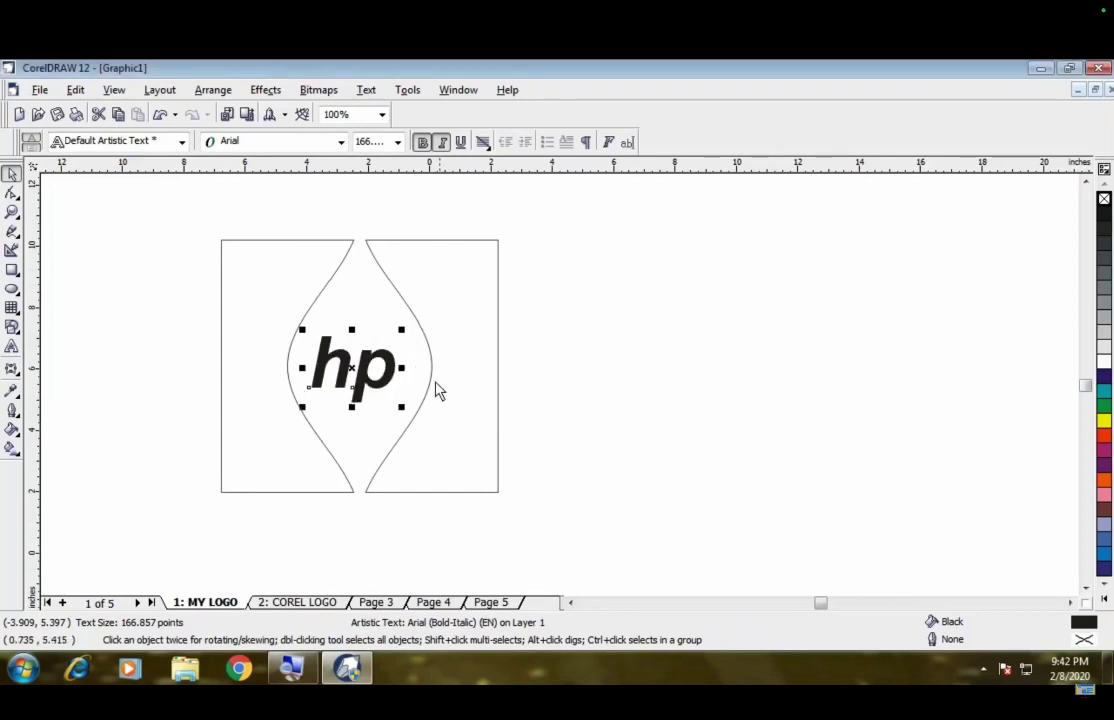
Step: Enlarge the lowercase "hp" text to about 209 points so it fills the gap between the curved shapes
{"action": "left_click", "coordinate": [401, 336]}
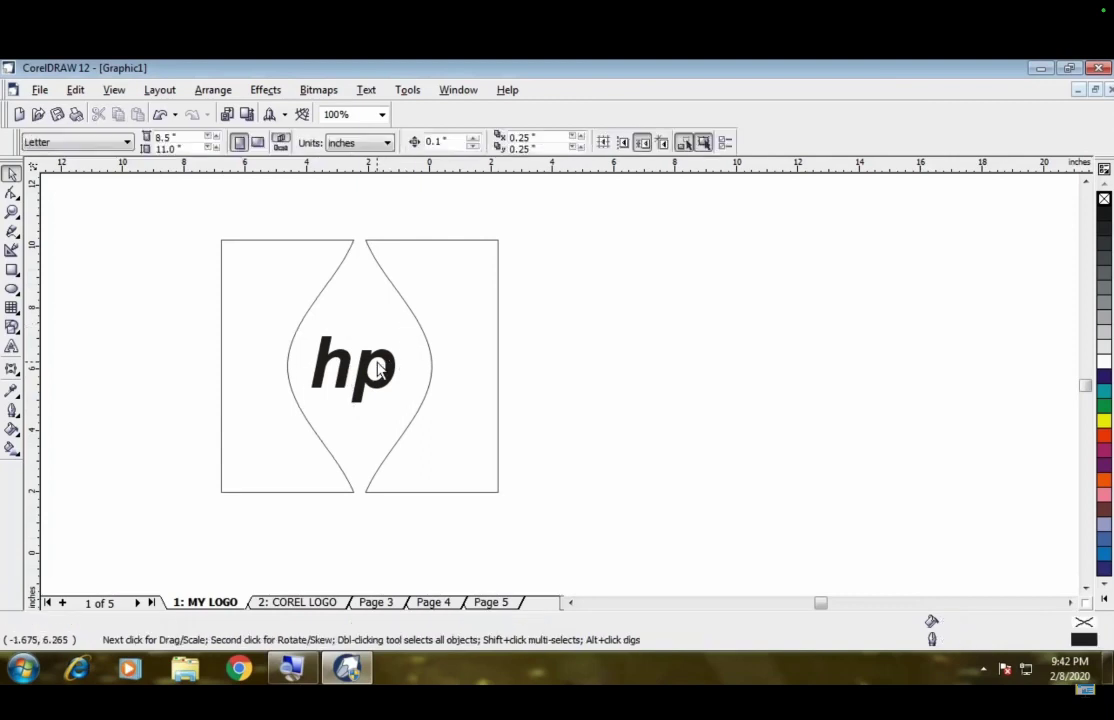
{"action": "left_click", "coordinate": [385, 368]}
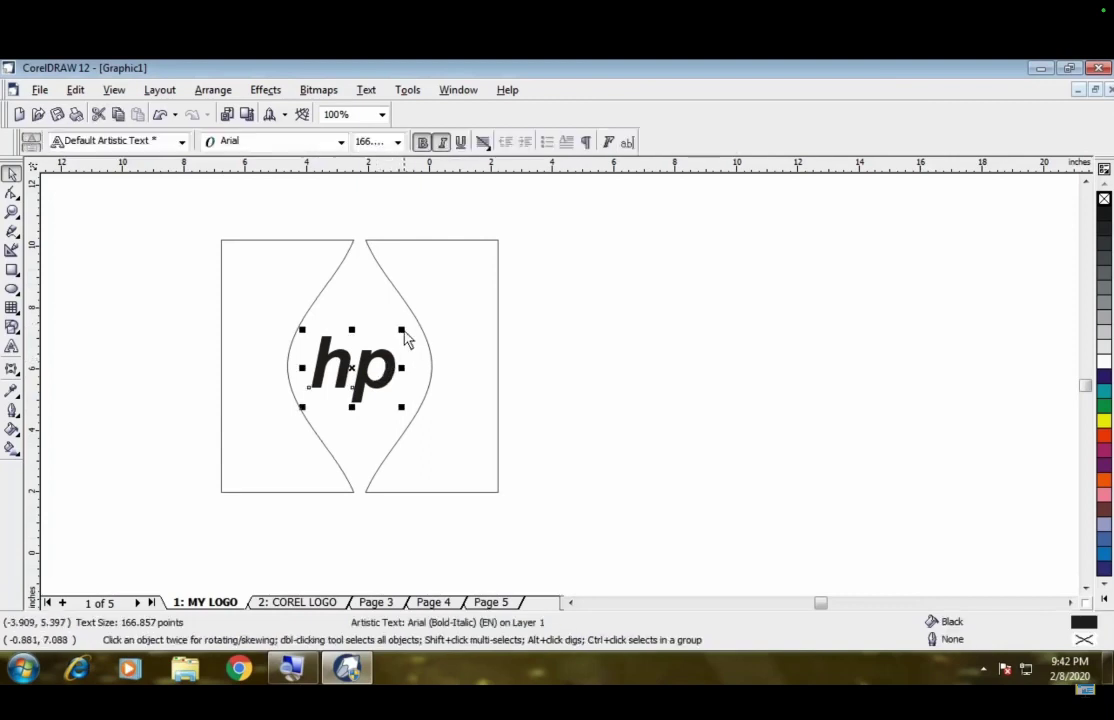
{"action": "left_click_drag", "start_coordinate": [405, 333], "coordinate": [431, 314]}
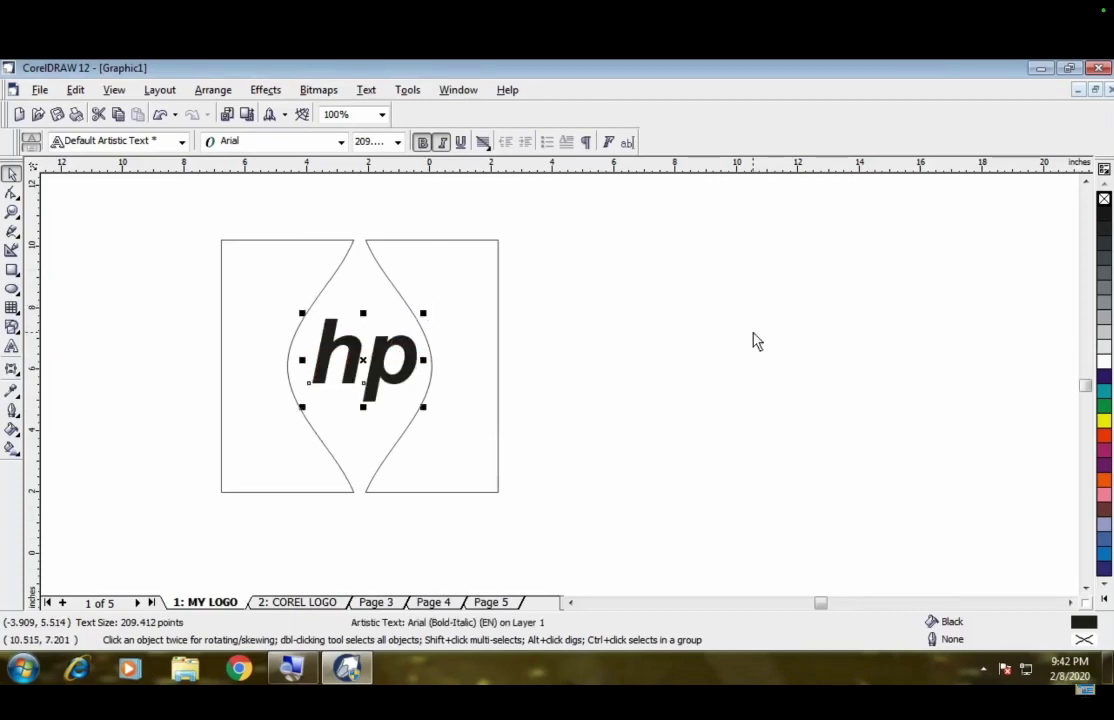
{"action": "left_click", "coordinate": [11, 369]}
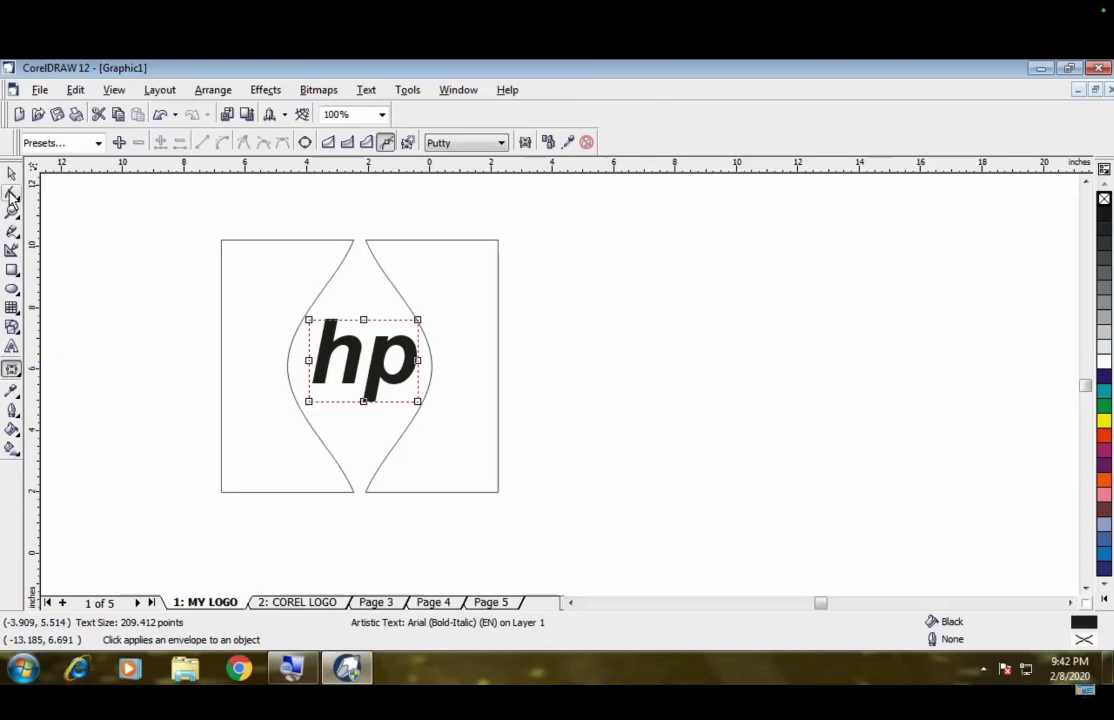
{"action": "left_click", "coordinate": [11, 174]}
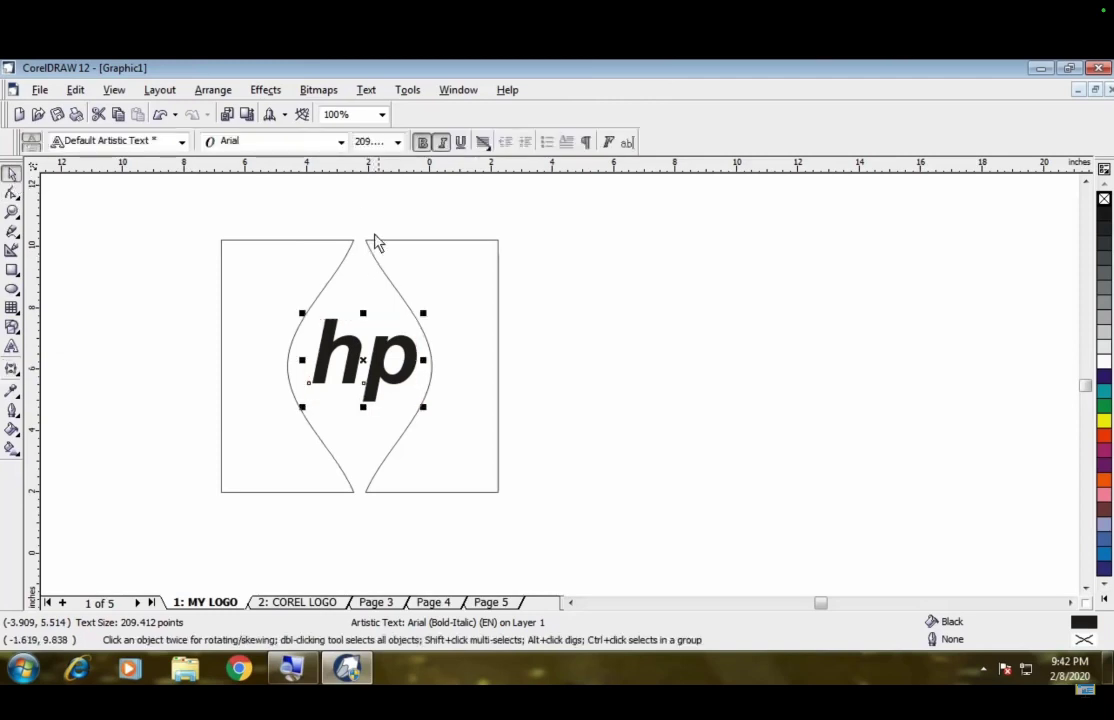
{"action": "left_click", "coordinate": [433, 268]}
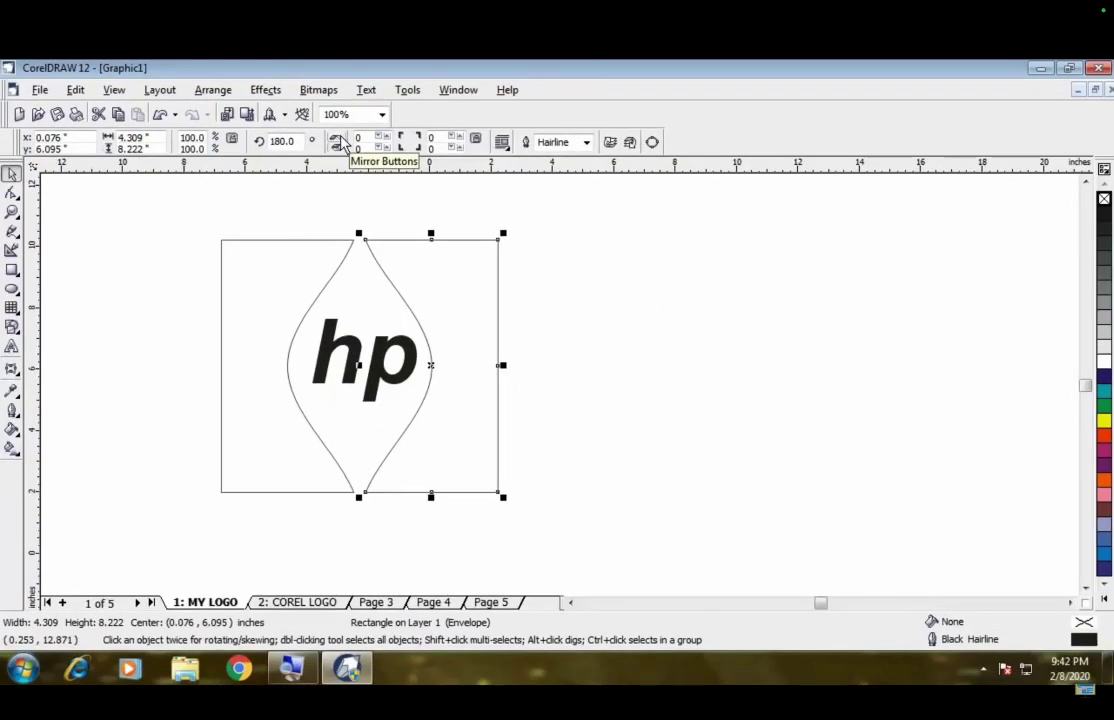
{"action": "left_click", "coordinate": [668, 373]}
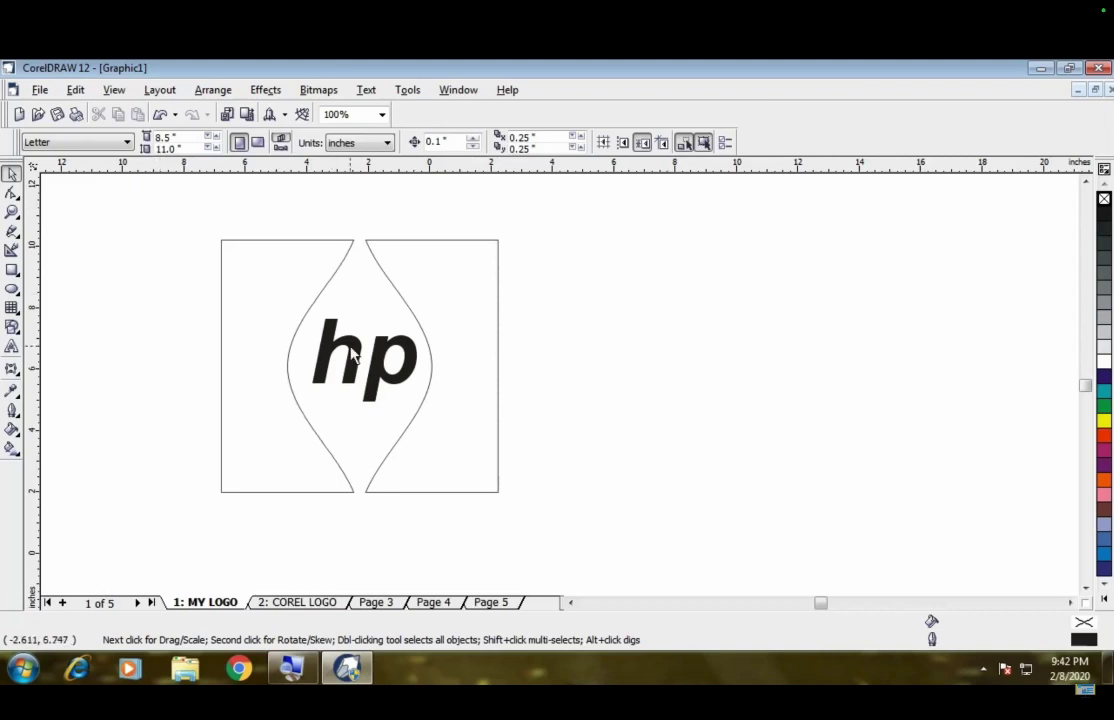
Step: Practise selecting all three logo objects, both with Select All and with a selection marquee around them
{"action": "key", "text": "ctrl+a"}
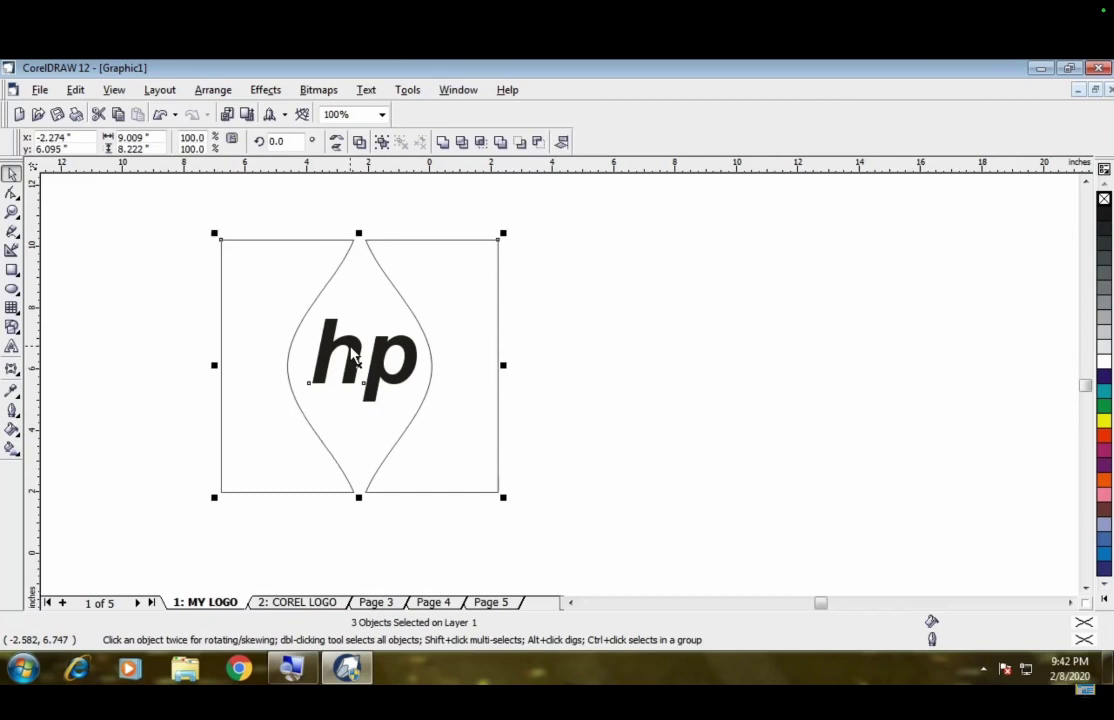
{"action": "left_click", "coordinate": [187, 348]}
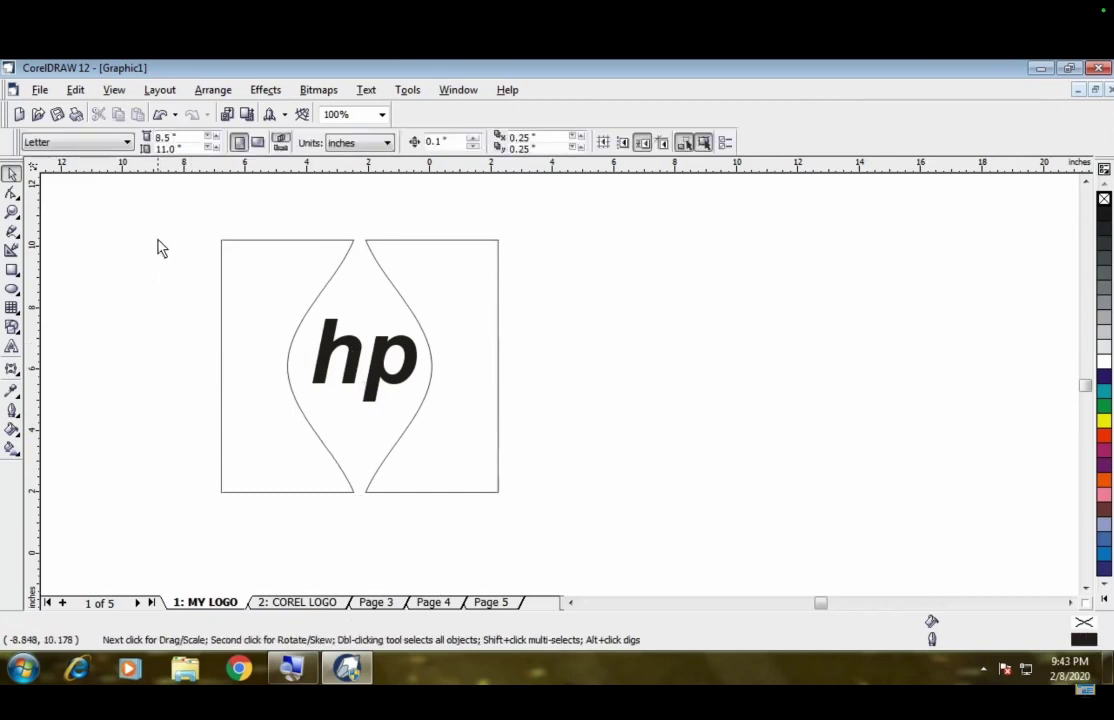
{"action": "left_click_drag", "start_coordinate": [155, 208], "coordinate": [547, 537]}
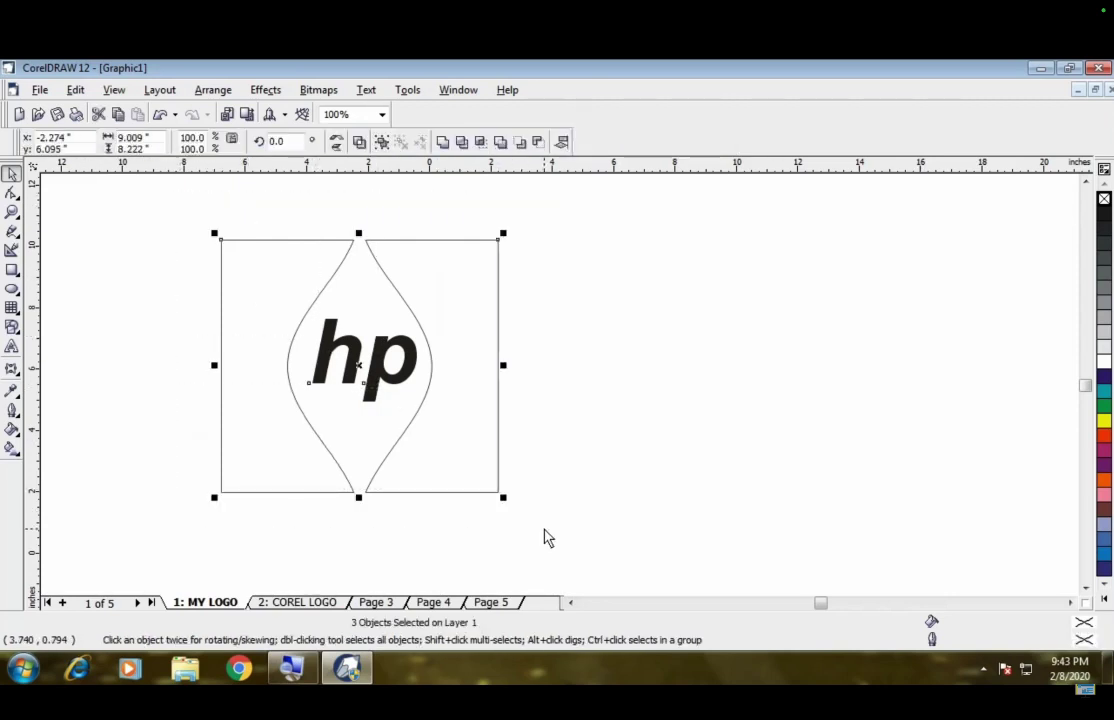
{"action": "left_click", "coordinate": [149, 301]}
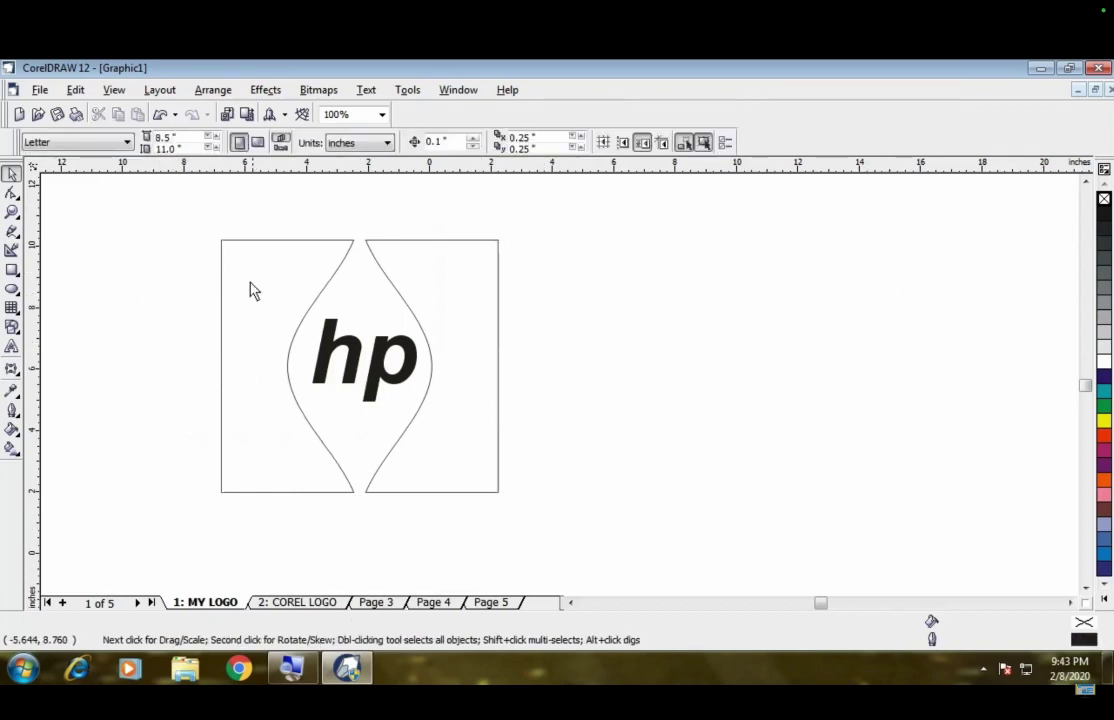
{"action": "left_click_drag", "start_coordinate": [181, 205], "coordinate": [522, 524]}
{"action": "left_click_drag", "start_coordinate": [612, 518], "coordinate": [603, 552]}
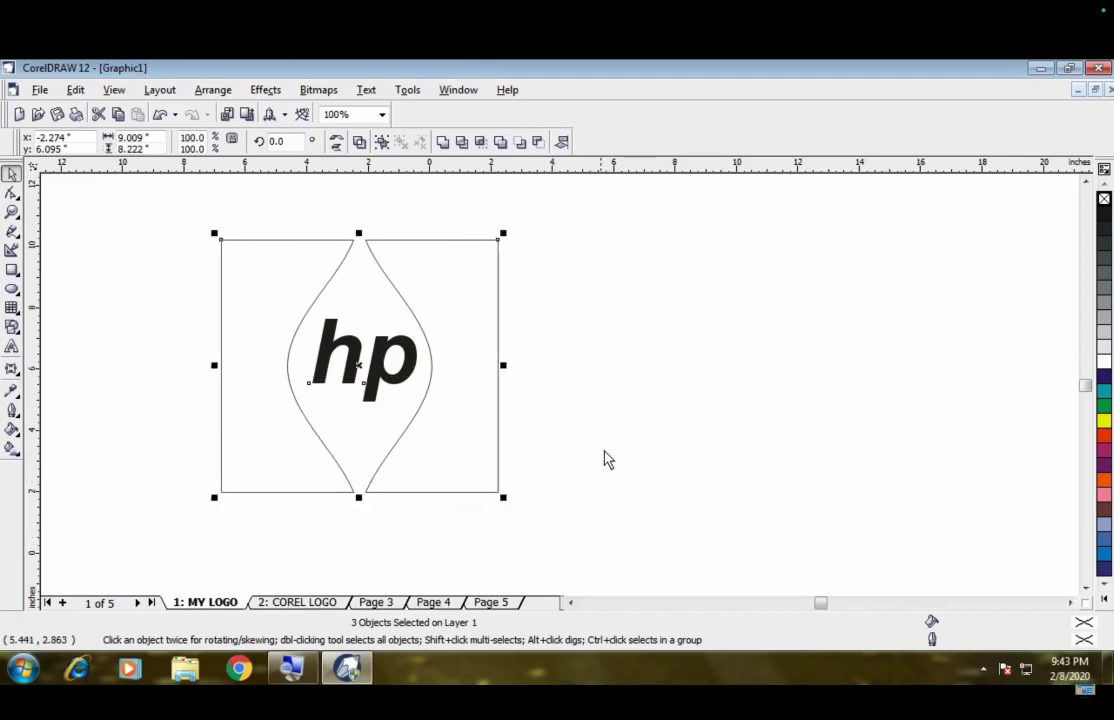
Step: Move only the left curved shape down and to the right, and undo the move
{"action": "left_click", "coordinate": [306, 360]}
{"action": "left_click_drag", "start_coordinate": [251, 334], "coordinate": [365, 477]}
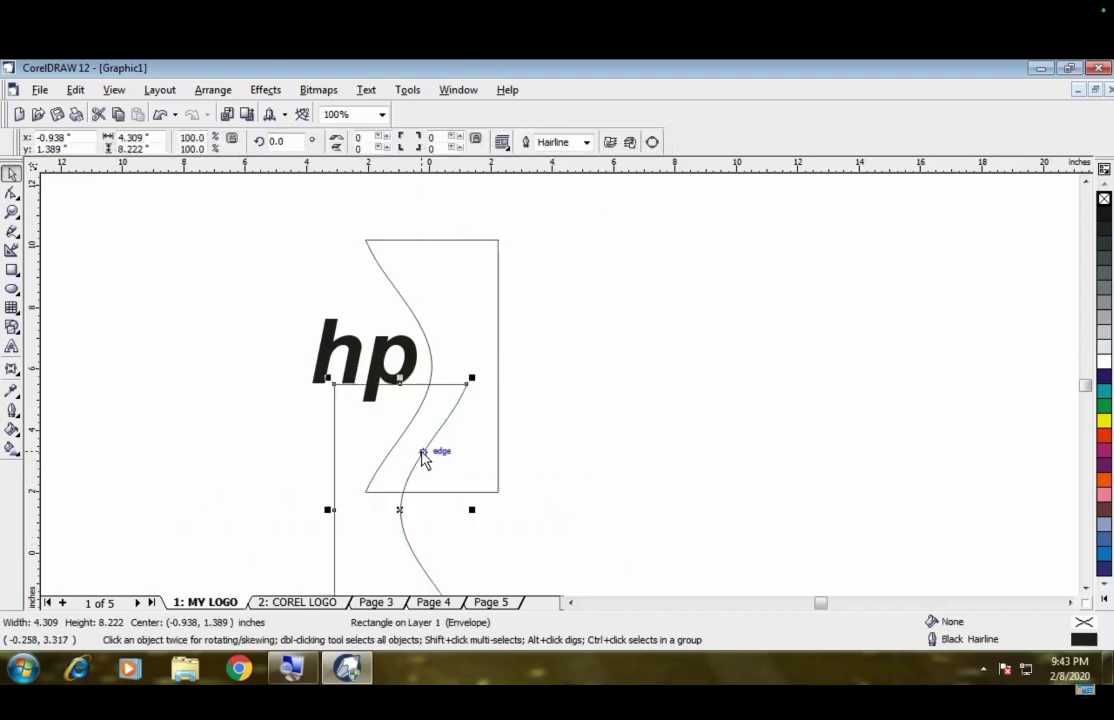
{"action": "key", "text": "ctrl+z"}
Step: Give both curved shapes and the "hp" text a dark navy blue fill and a matching outline
{"action": "left_click", "coordinate": [182, 259]}
{"action": "left_click_drag", "start_coordinate": [172, 186], "coordinate": [560, 536]}
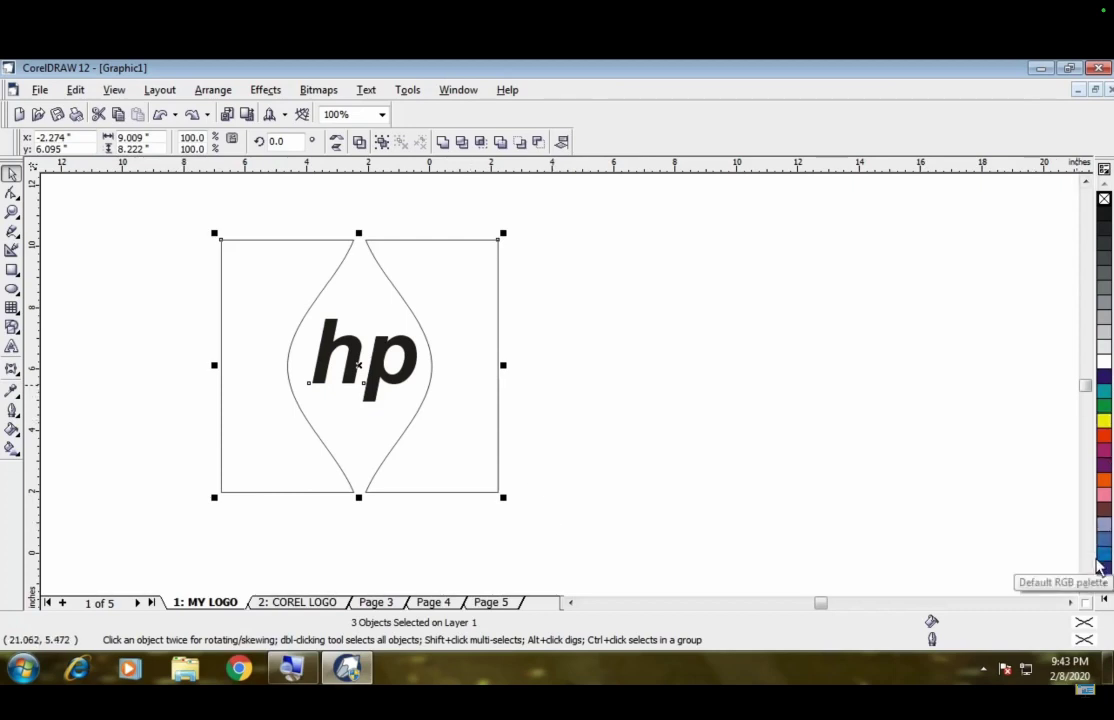
{"action": "left_click", "coordinate": [1101, 563]}
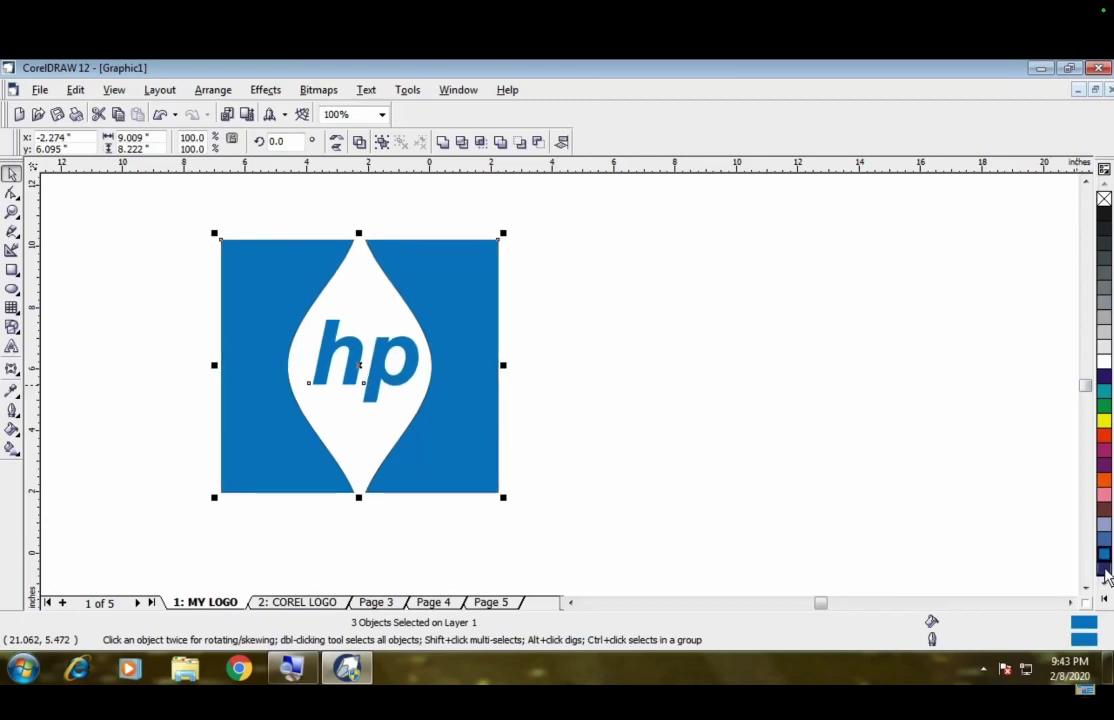
{"action": "left_click", "coordinate": [1104, 572]}
{"action": "right_click", "coordinate": [1104, 572]}
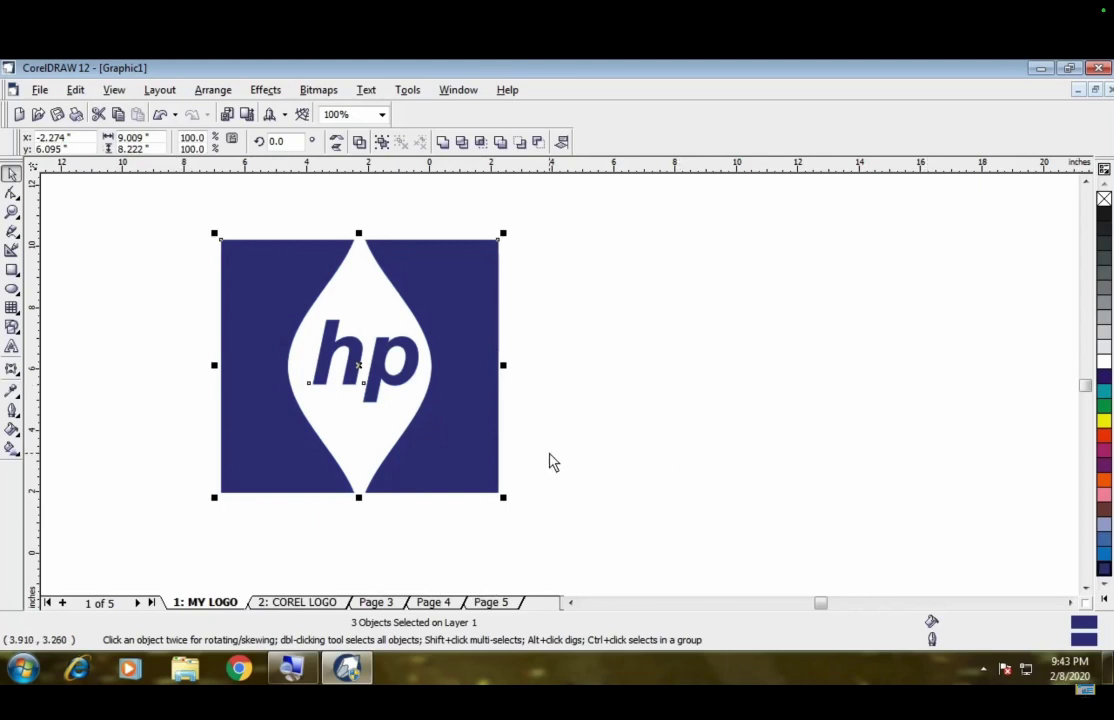
{"action": "left_click", "coordinate": [615, 368]}
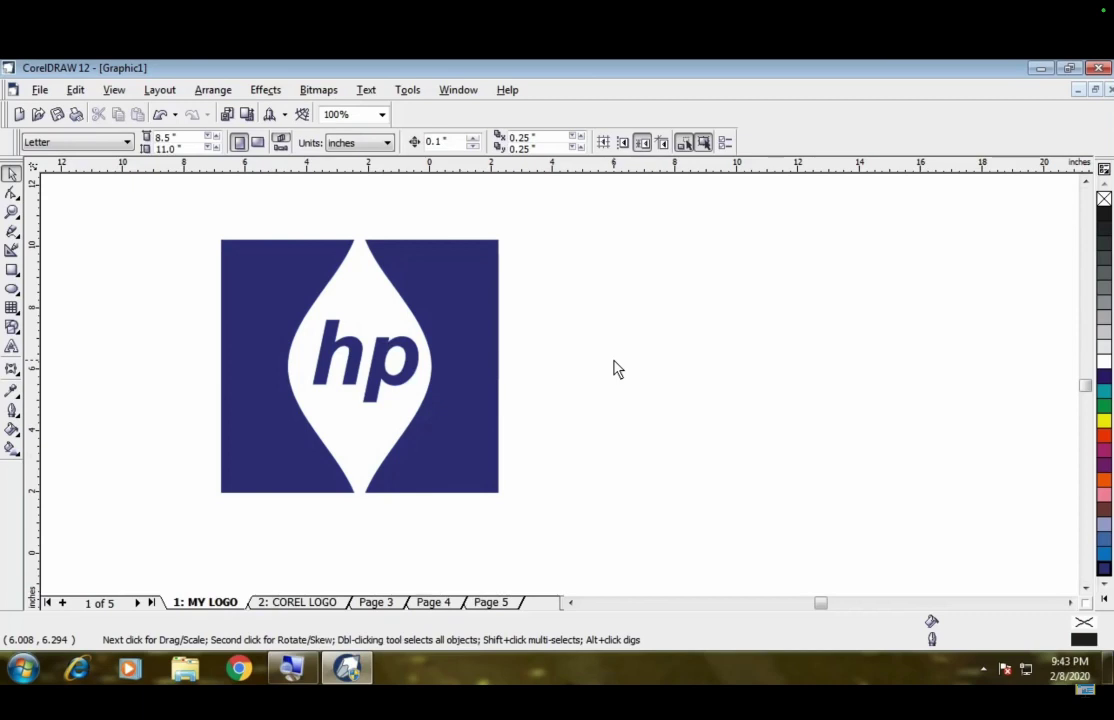
Step: Group the two curved shapes and the "hp" text into one object
{"action": "key", "text": "ctrl+a"}
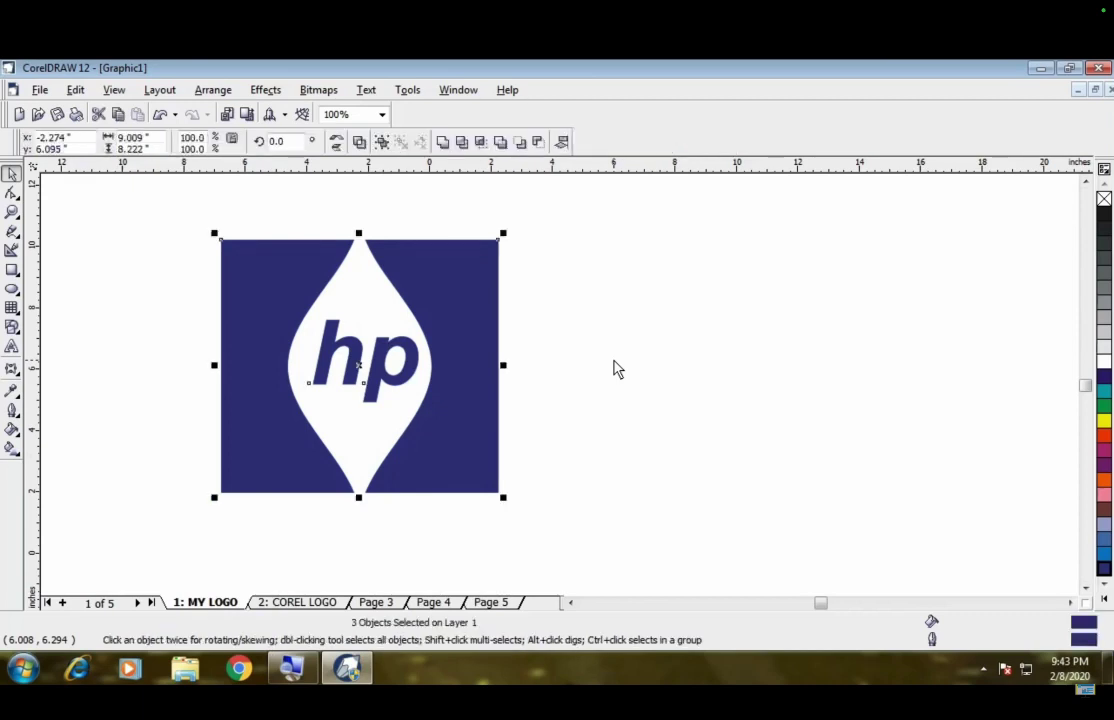
{"action": "key", "text": "ctrl+g"}
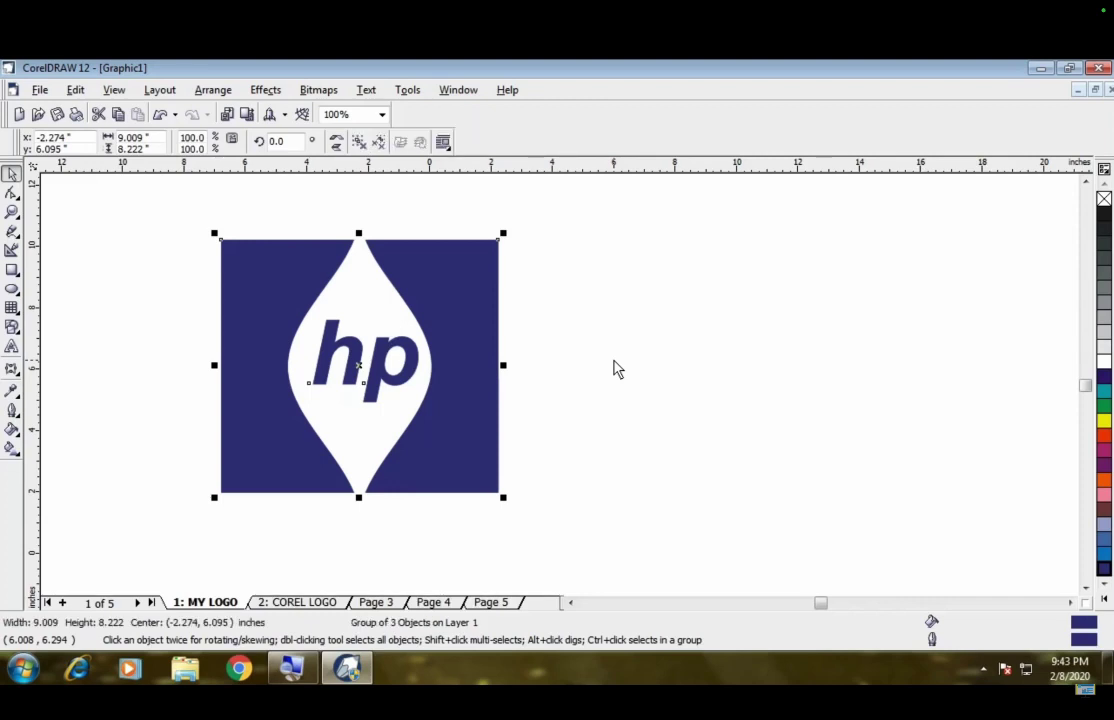
{"action": "key", "text": "Escape"}
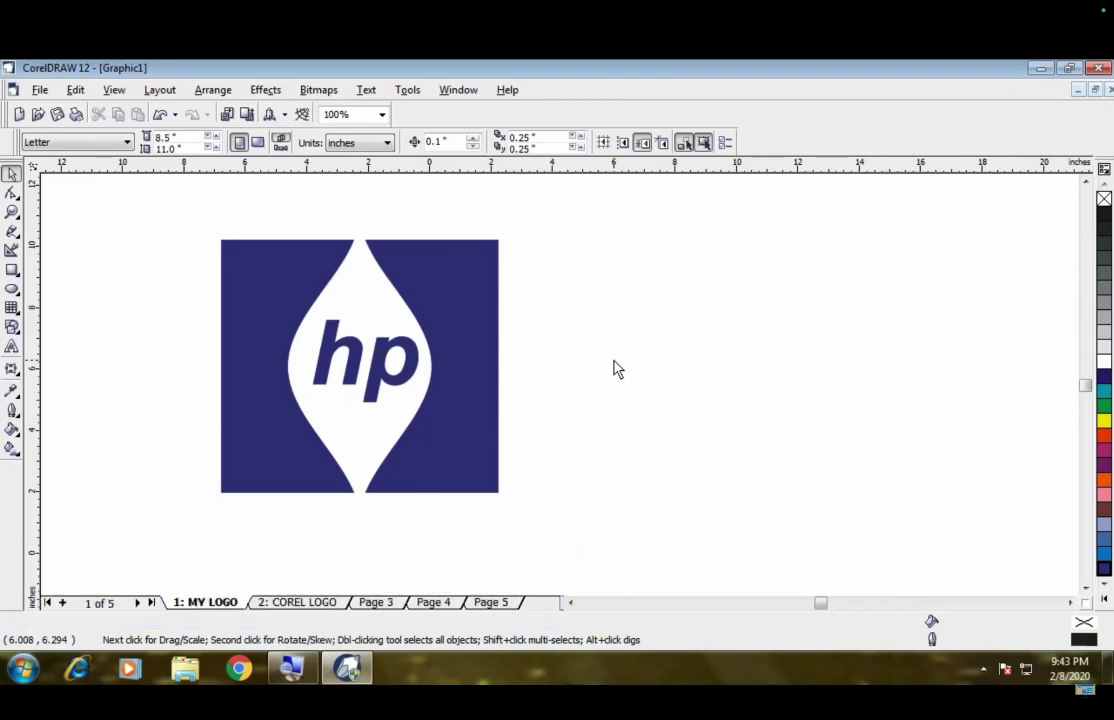
Step: Examine the logo fitted to the window and test the furthest zoom-out and zoom-in levels
{"action": "key", "text": "F4"}
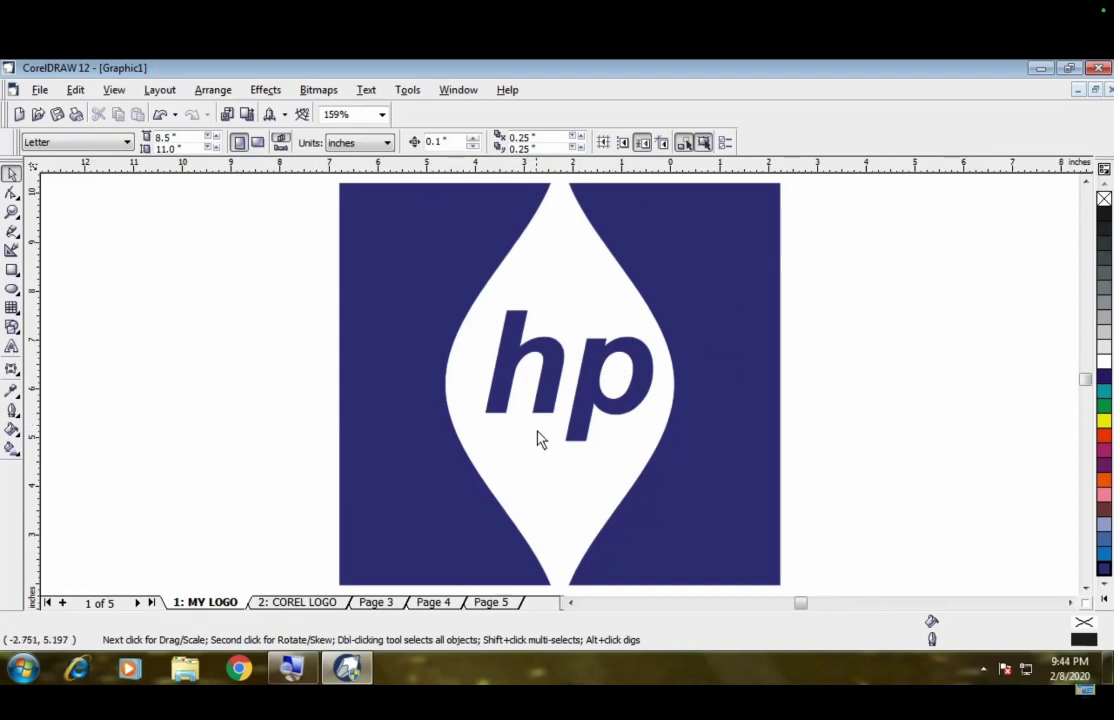
{"action": "scroll", "coordinate": [55, 410], "scroll_direction": "down", "scroll_amount": 2}
{"action": "scroll", "coordinate": [278, 420], "scroll_direction": "down", "scroll_amount": 4}
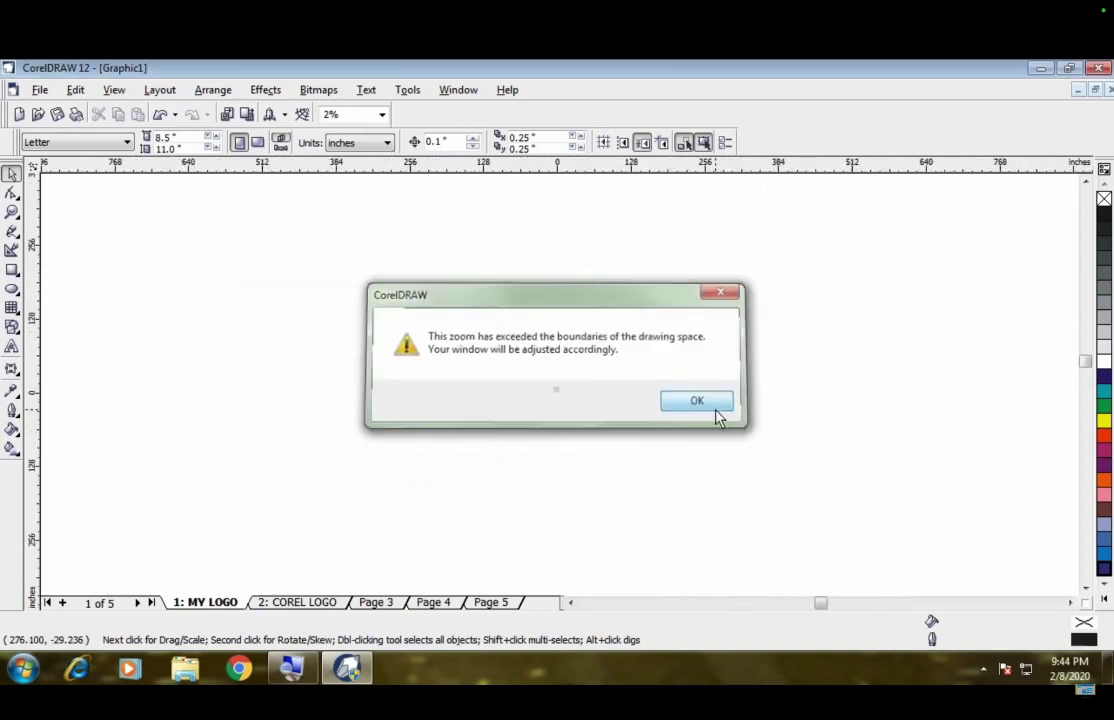
{"action": "left_click", "coordinate": [716, 406]}
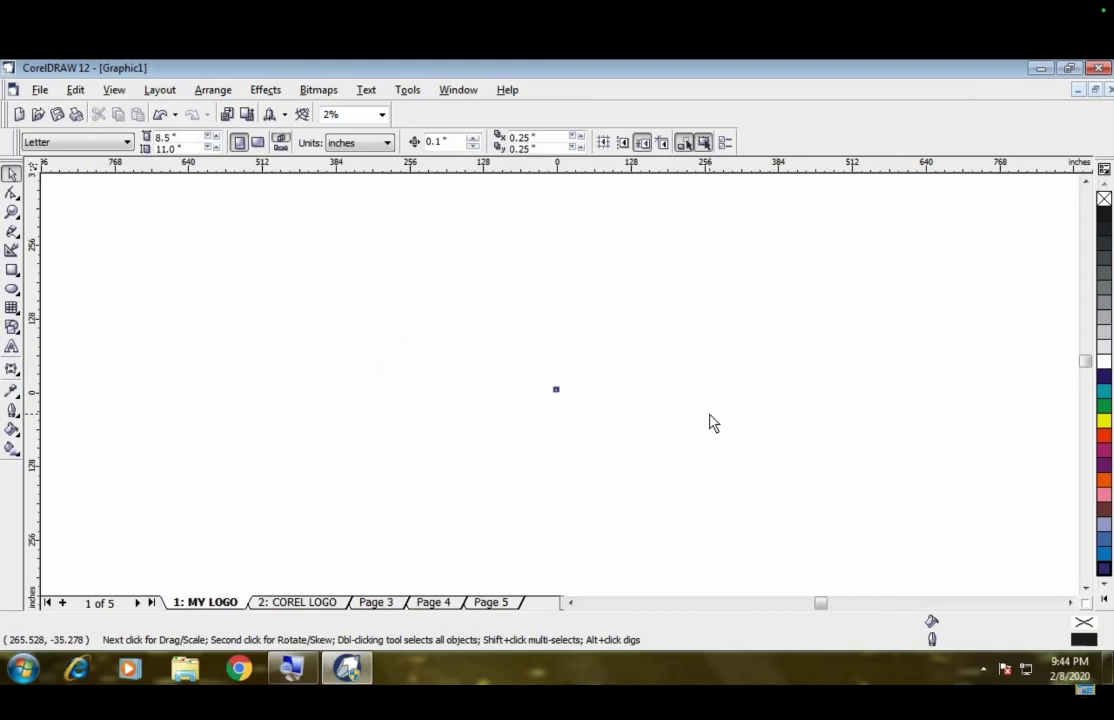
{"action": "key", "text": "F4"}
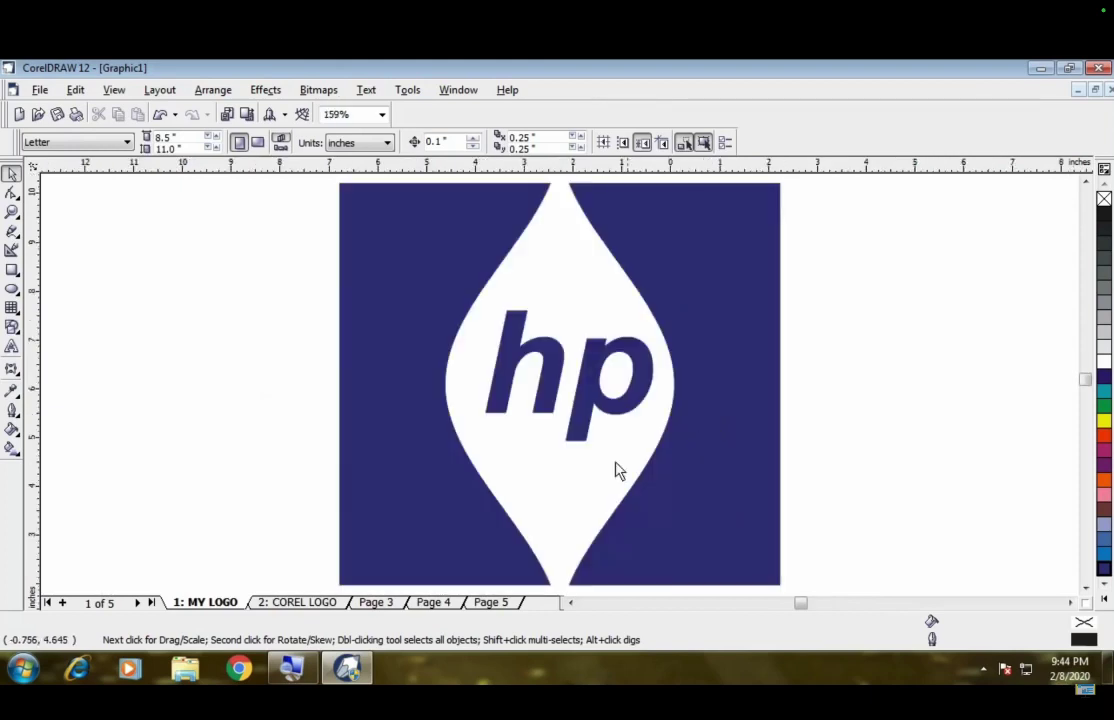
{"action": "scroll", "coordinate": [611, 472], "scroll_direction": "up", "scroll_amount": 5}
{"action": "scroll", "coordinate": [604, 467], "scroll_direction": "up", "scroll_amount": 15}
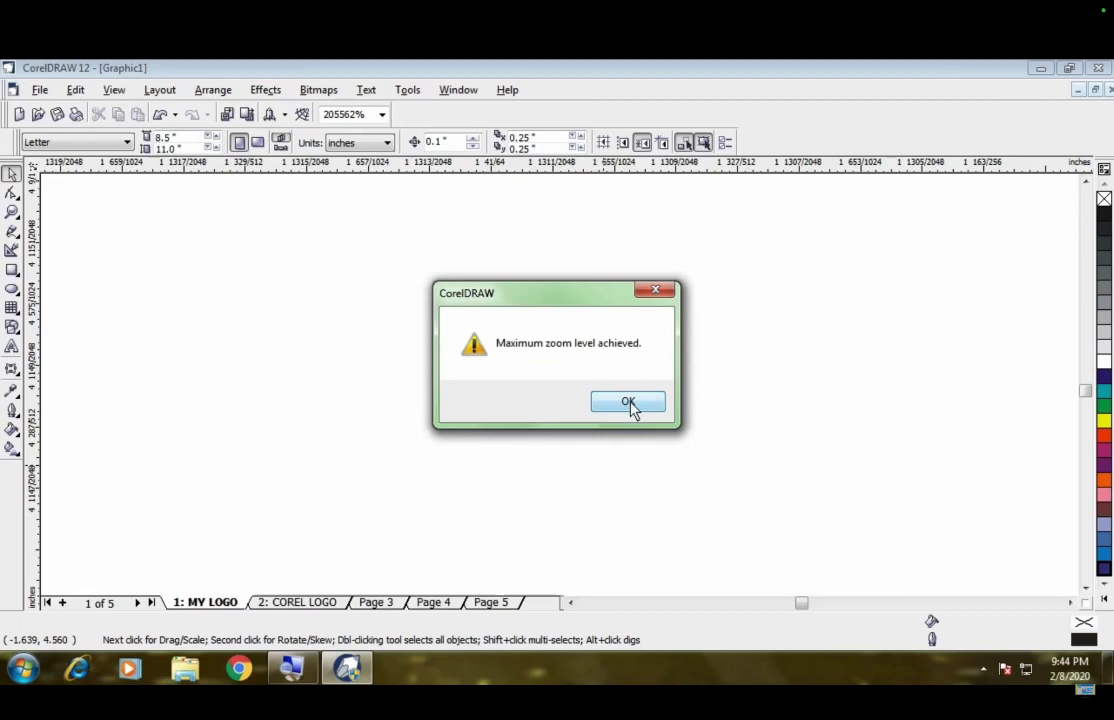
{"action": "left_click", "coordinate": [633, 404]}
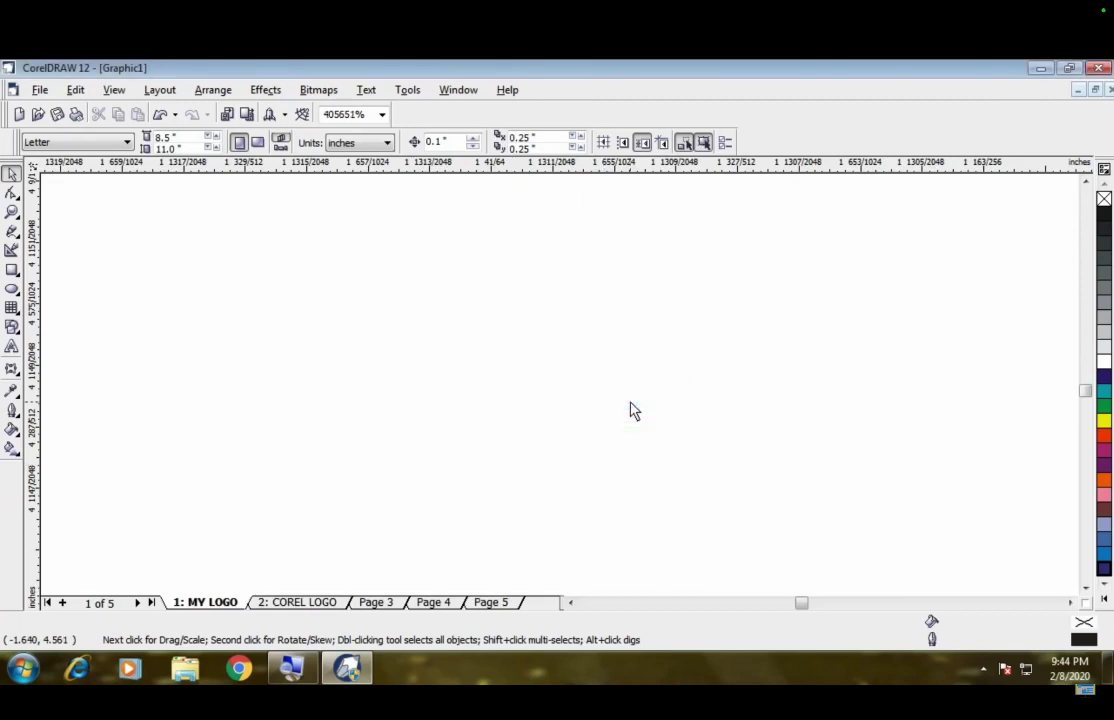
Step: Fit the logo to the window and view it in full-screen preview
{"action": "key", "text": "F4"}
{"action": "scroll", "coordinate": [240, 378], "scroll_direction": "down", "scroll_amount": 1}
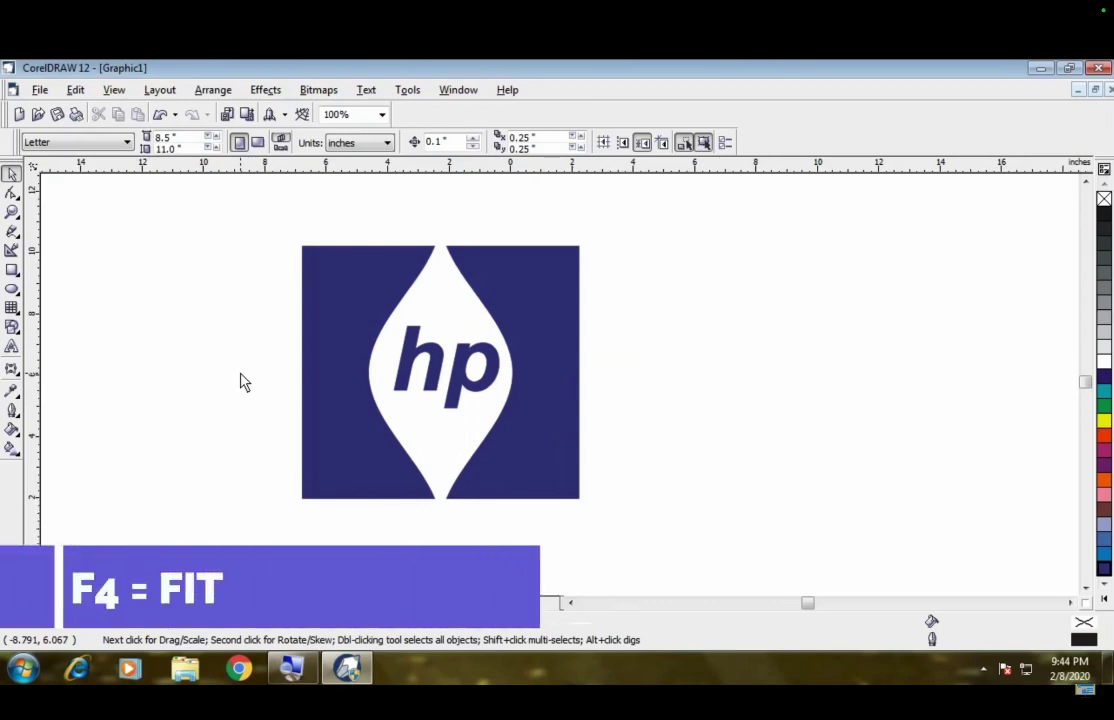
{"action": "scroll", "coordinate": [240, 380], "scroll_direction": "up", "scroll_amount": 1}
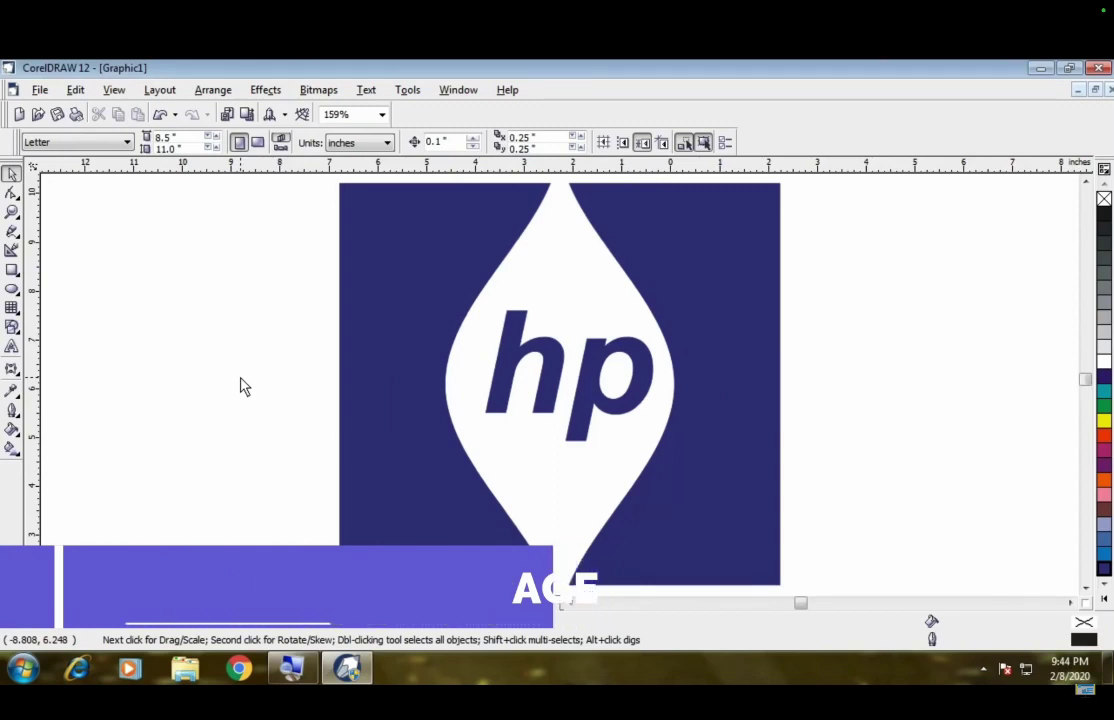
{"action": "scroll", "coordinate": [240, 386], "scroll_direction": "down", "scroll_amount": 1}
{"action": "scroll", "coordinate": [240, 386], "scroll_direction": "down", "scroll_amount": 1}
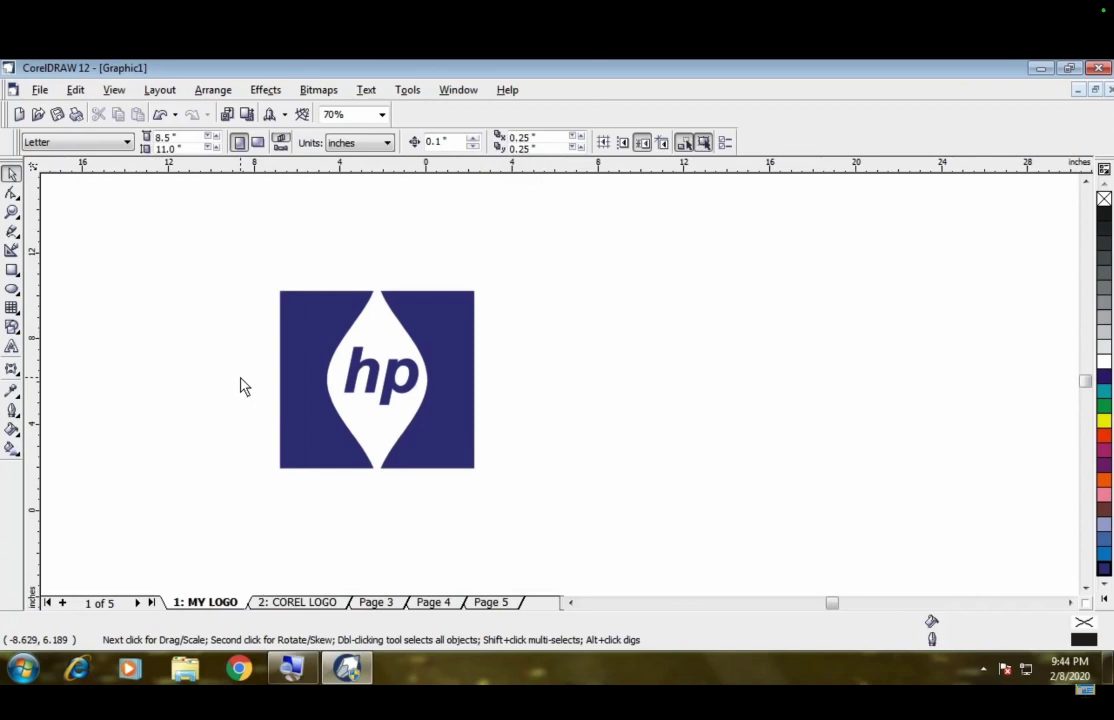
{"action": "scroll", "coordinate": [240, 386], "scroll_direction": "up", "scroll_amount": 2}
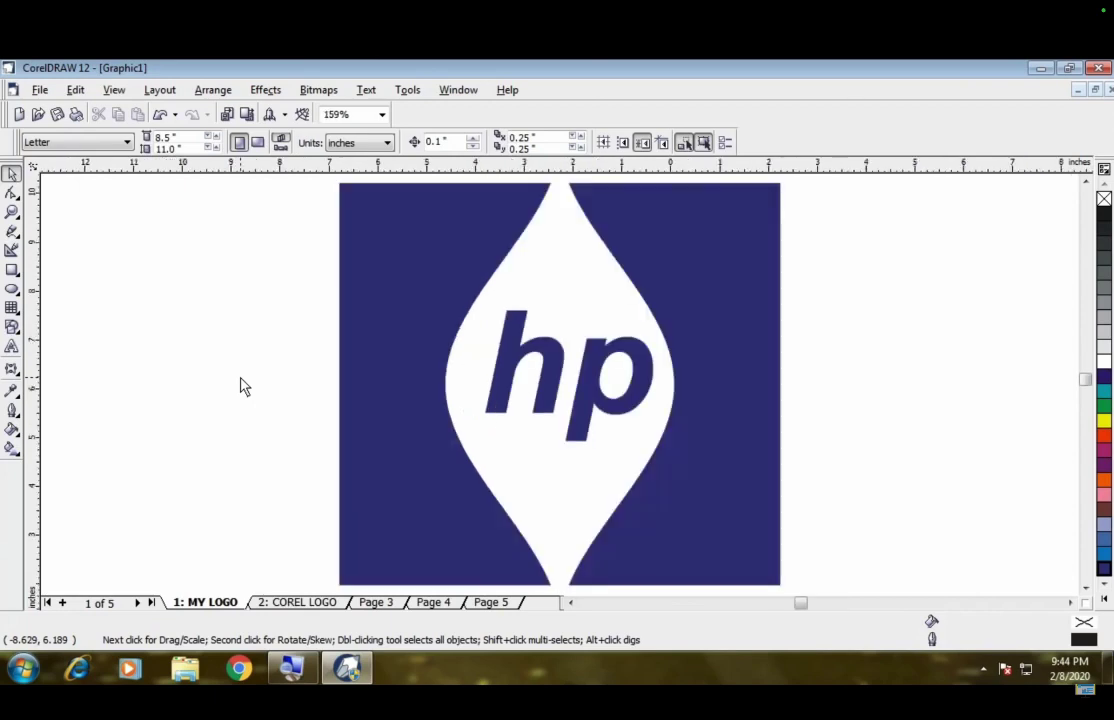
{"action": "key", "text": "F9"}
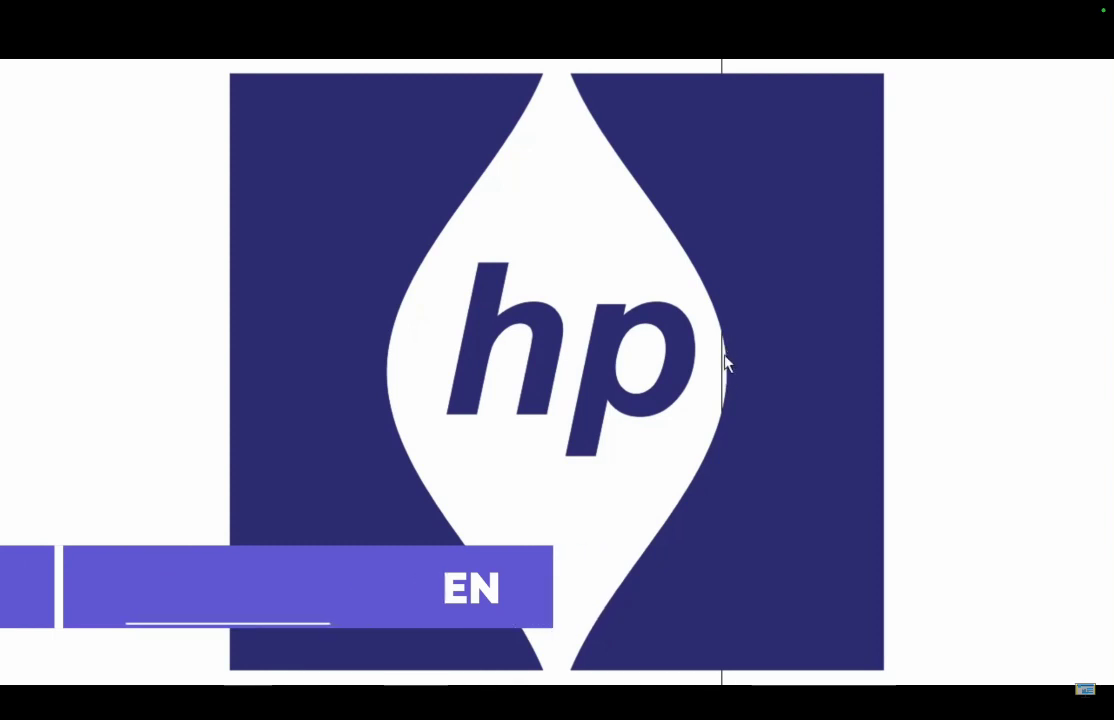
{"action": "key", "text": "Escape"}
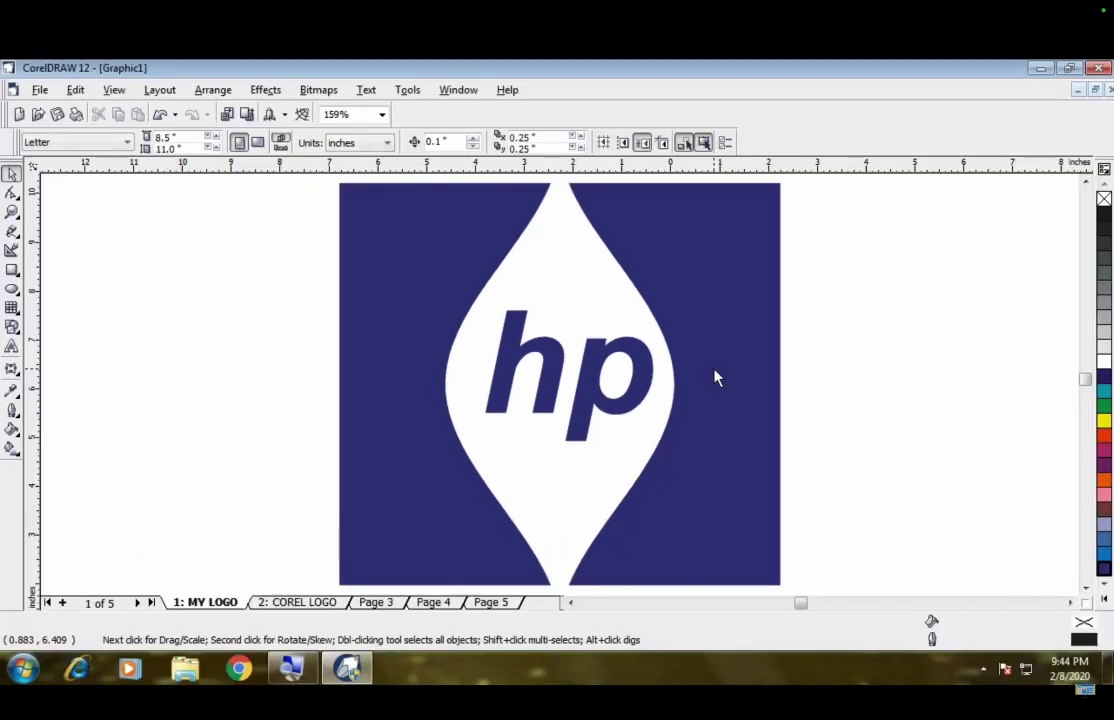
Step: Examine the logo at closer and wider zoom levels, fit it to the window again, and check it at 100% zoom
{"action": "scroll", "coordinate": [57, 341], "scroll_direction": "down", "scroll_amount": 1}
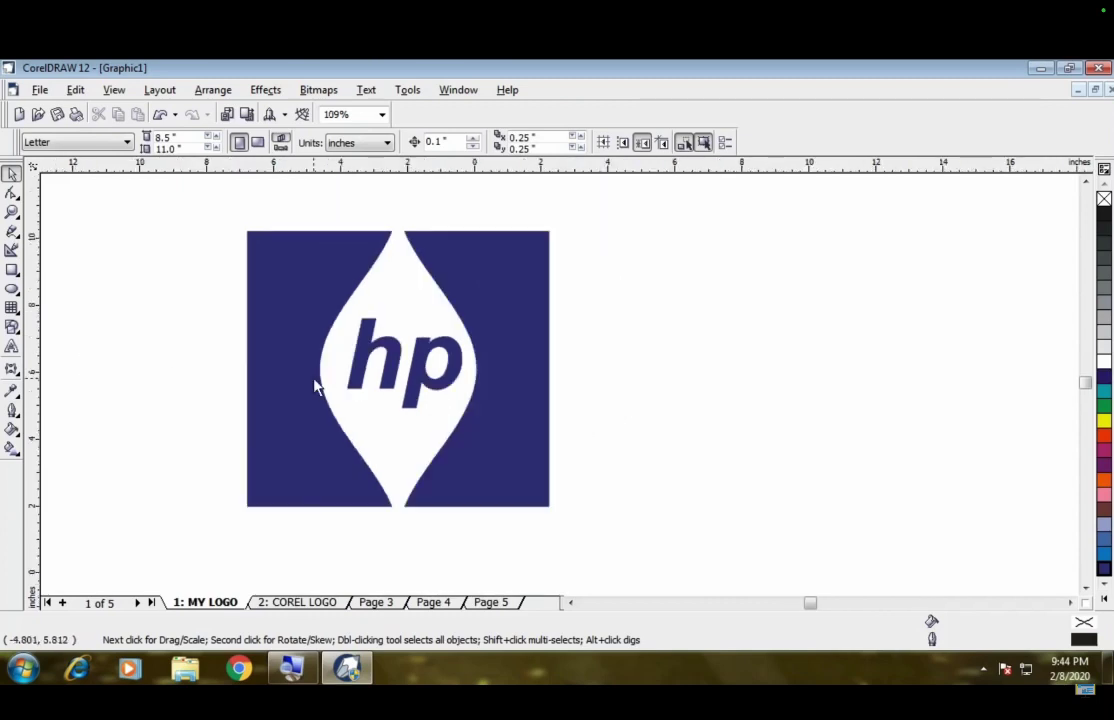
{"action": "scroll", "coordinate": [395, 293], "scroll_direction": "up", "scroll_amount": 1}
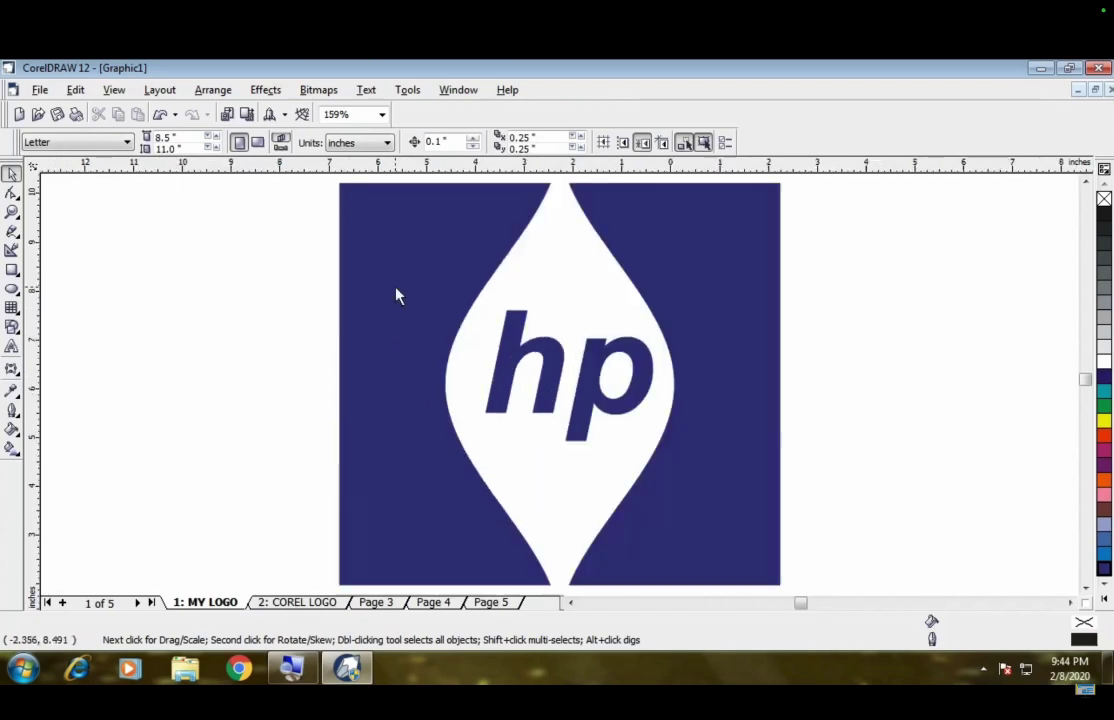
{"action": "scroll", "coordinate": [226, 312], "scroll_direction": "down", "scroll_amount": 1}
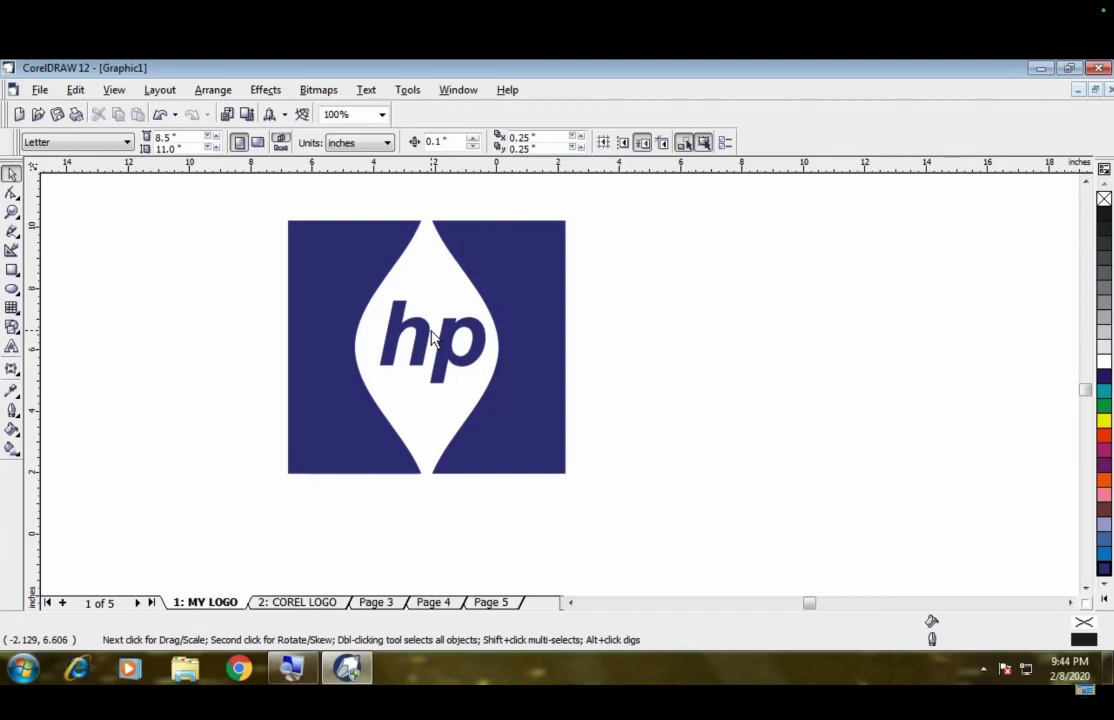
{"action": "scroll", "coordinate": [431, 314], "scroll_direction": "up", "scroll_amount": 2}
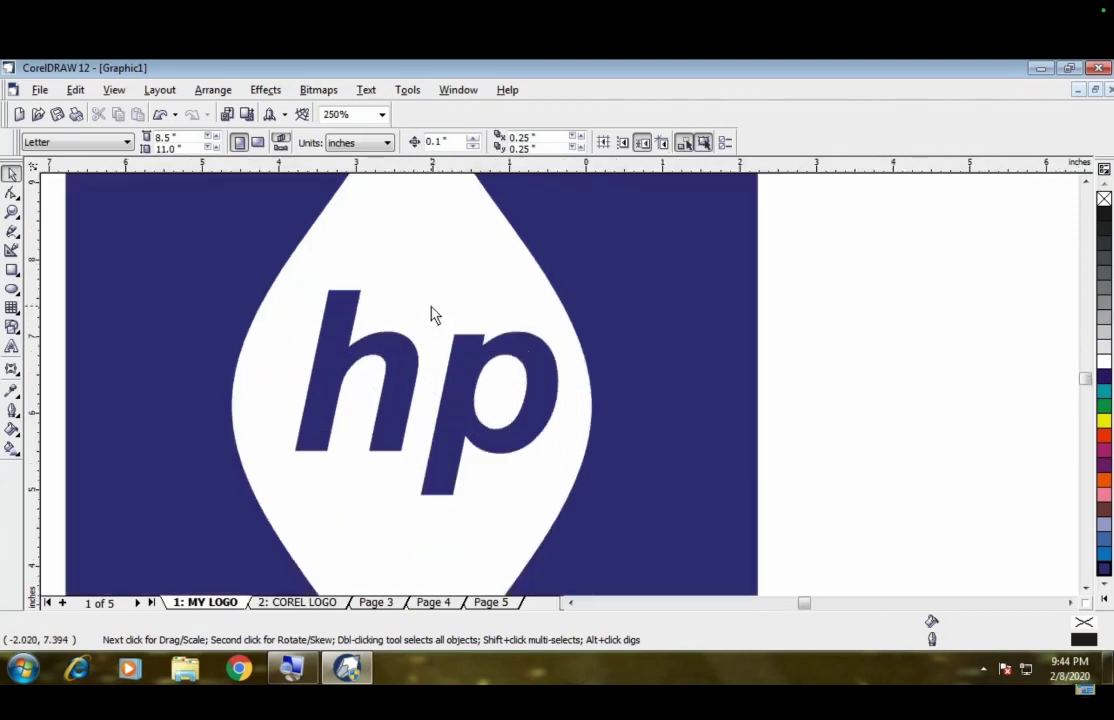
{"action": "scroll", "coordinate": [431, 314], "scroll_direction": "up", "scroll_amount": 3}
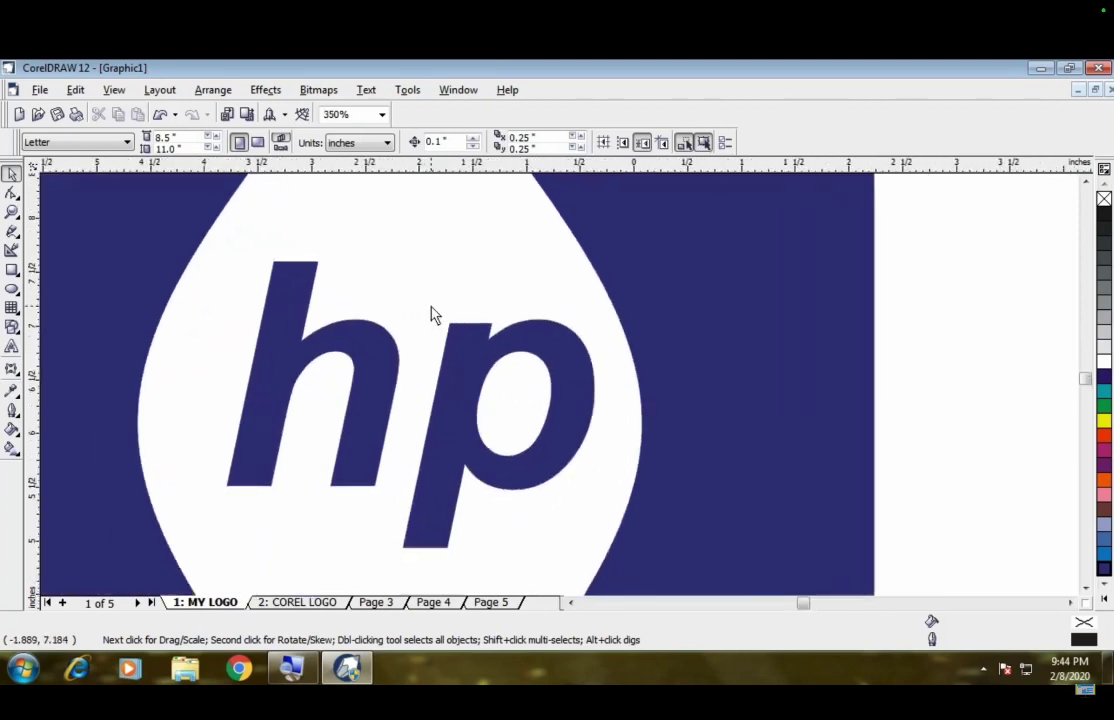
{"action": "scroll", "coordinate": [431, 314], "scroll_direction": "down", "scroll_amount": 1}
{"action": "scroll", "coordinate": [431, 314], "scroll_direction": "down", "scroll_amount": 3}
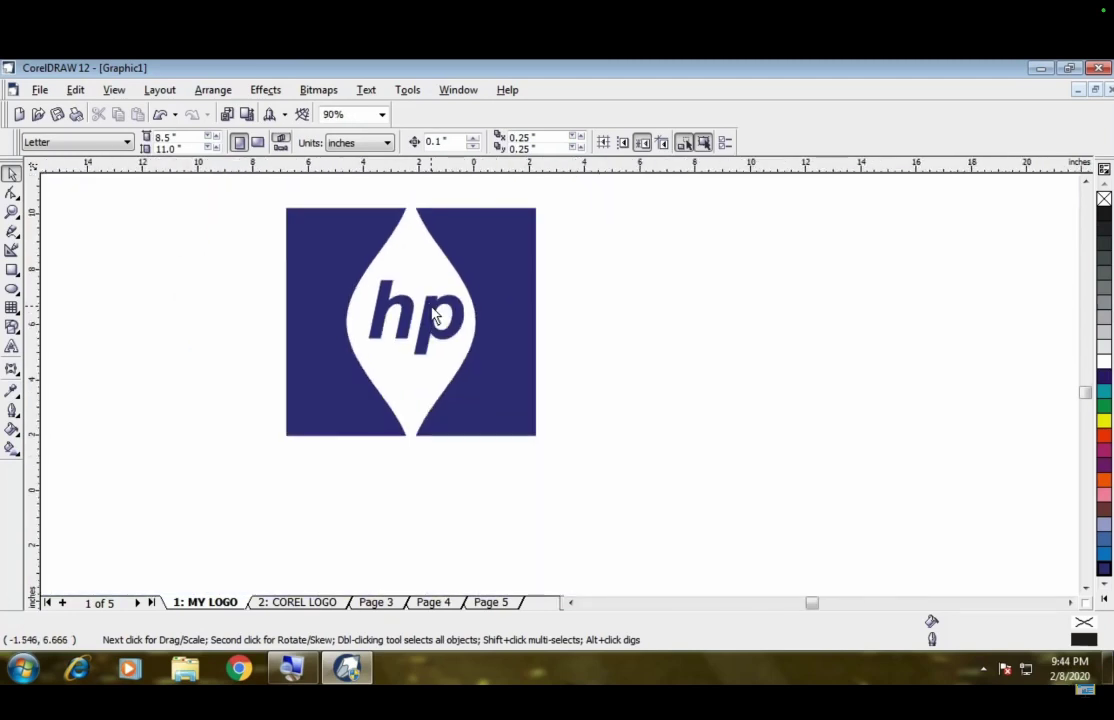
{"action": "scroll", "coordinate": [431, 314], "scroll_direction": "down", "scroll_amount": 2}
{"action": "scroll", "coordinate": [431, 314], "scroll_direction": "down", "scroll_amount": 1}
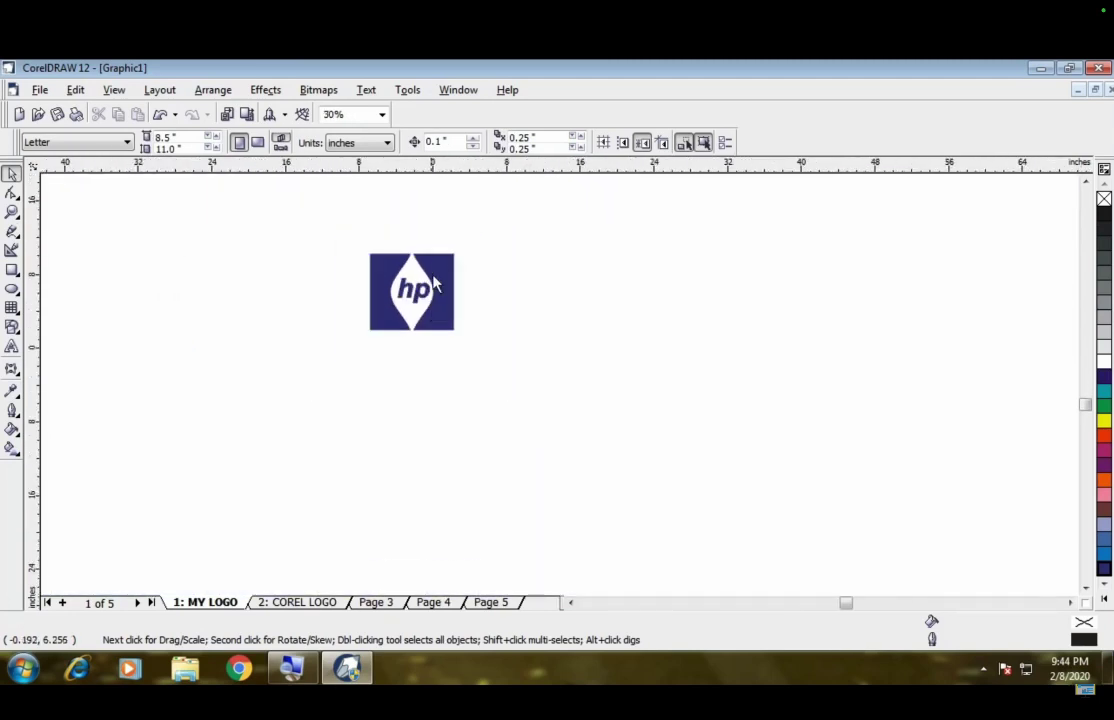
{"action": "scroll", "coordinate": [427, 288], "scroll_direction": "down", "scroll_amount": 1}
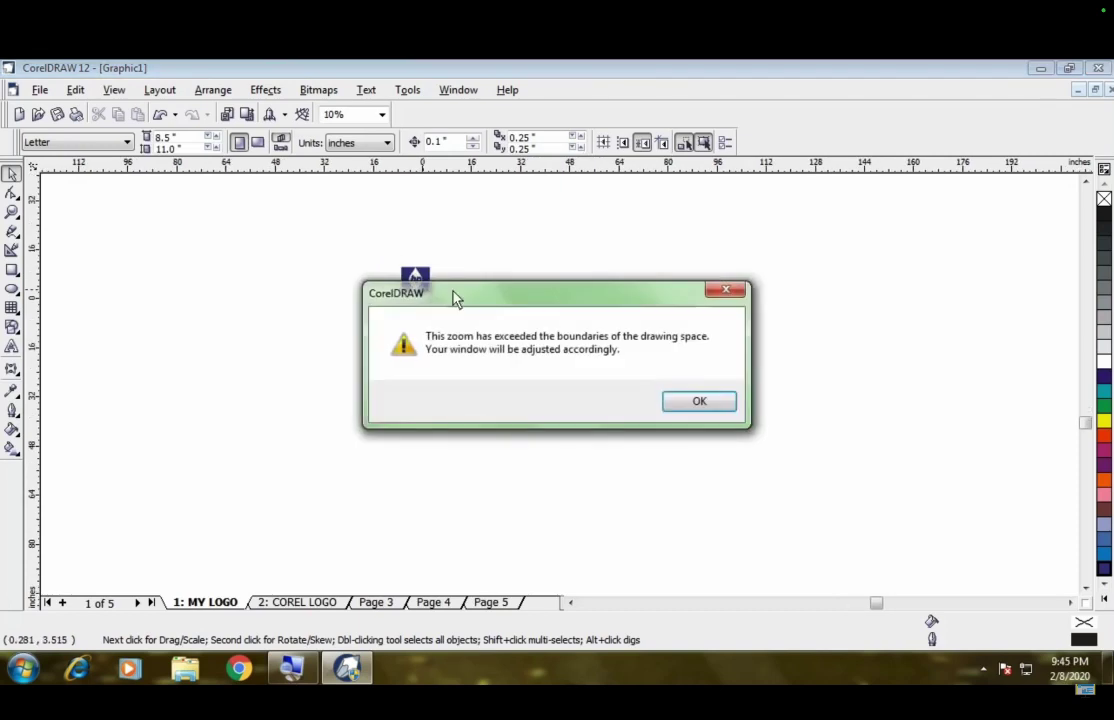
{"action": "left_click", "coordinate": [699, 403]}
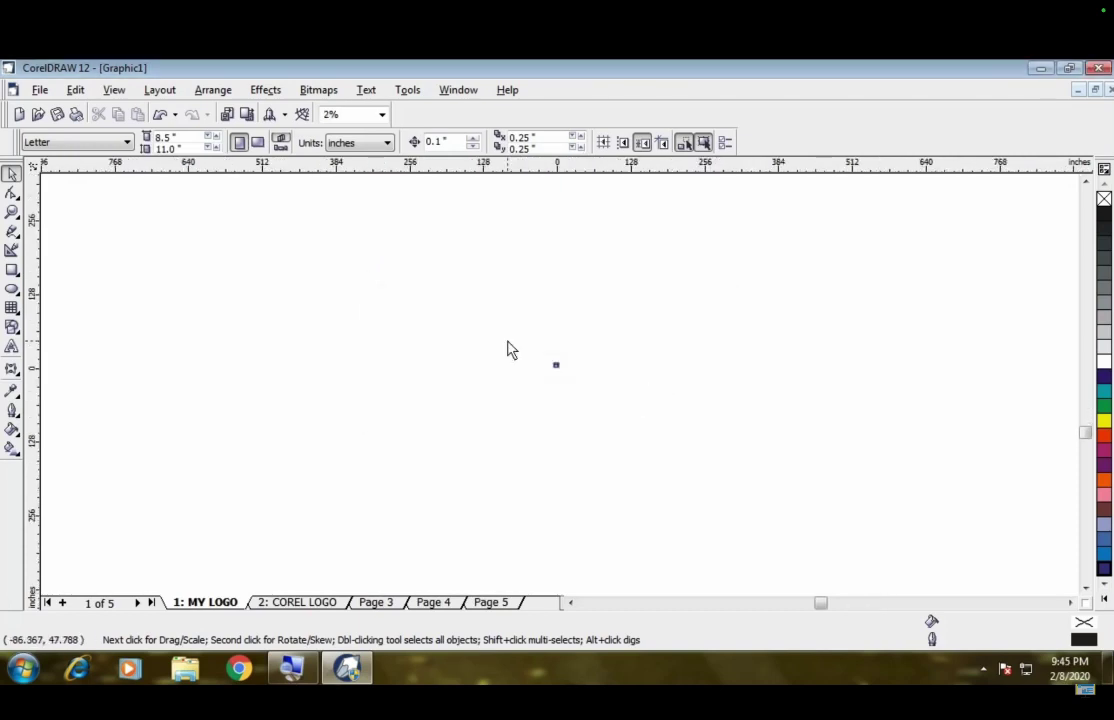
{"action": "key", "text": "F4"}
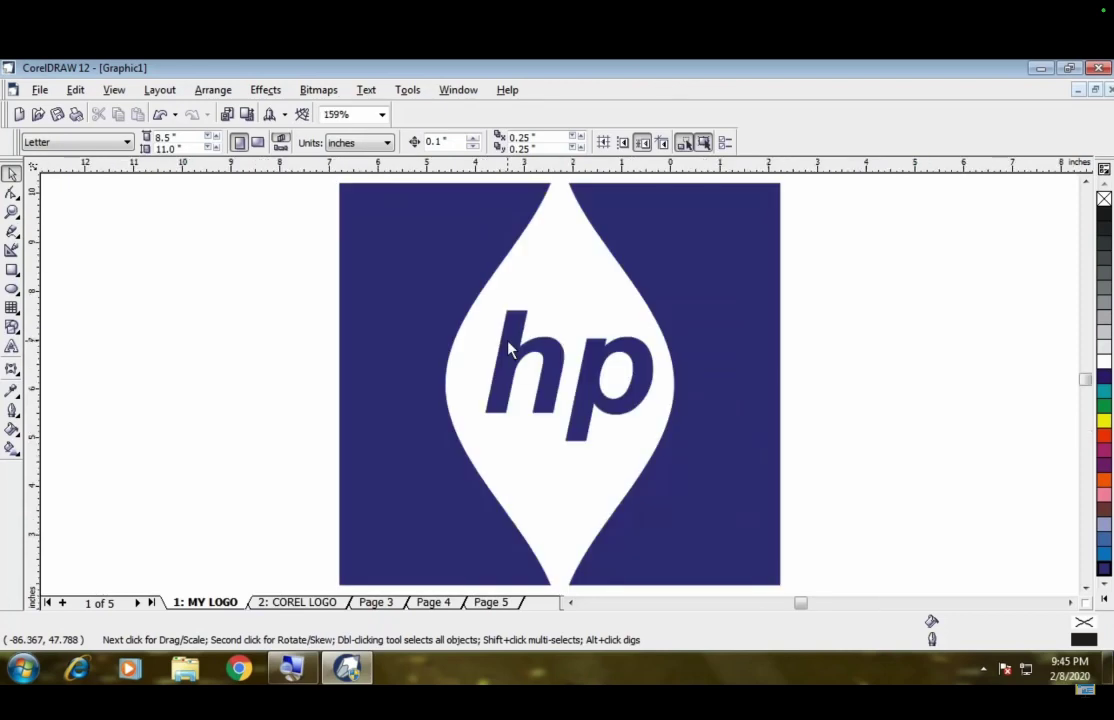
{"action": "scroll", "coordinate": [370, 376], "scroll_direction": "down", "scroll_amount": 1}
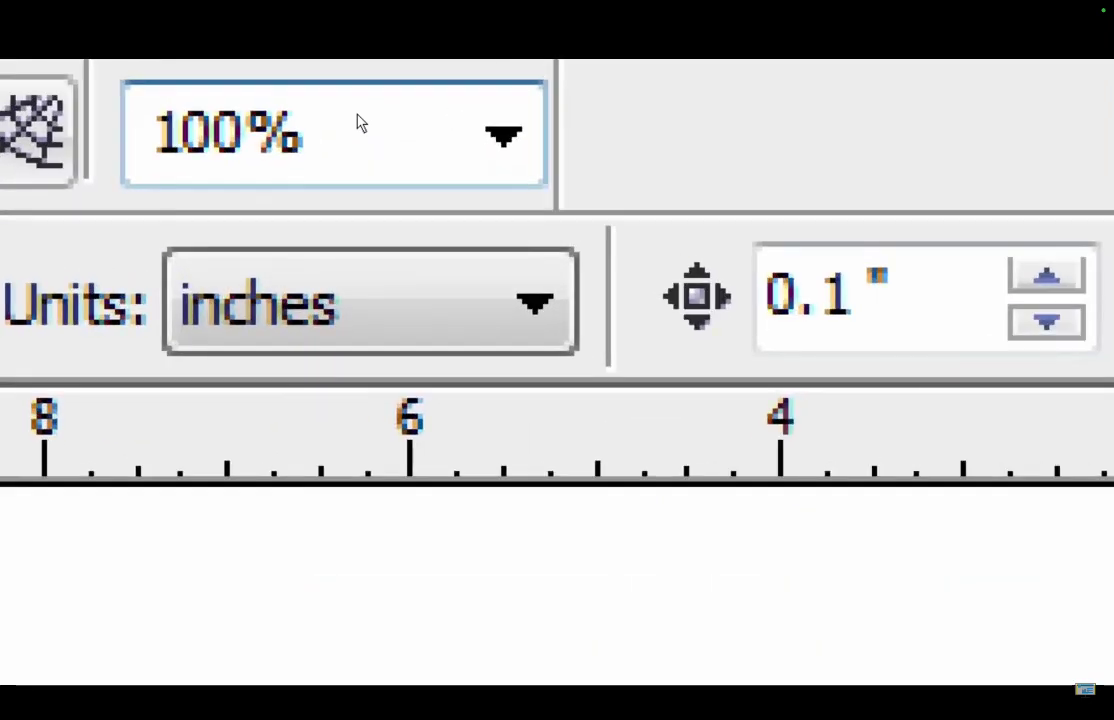
{"action": "left_click", "coordinate": [361, 122]}
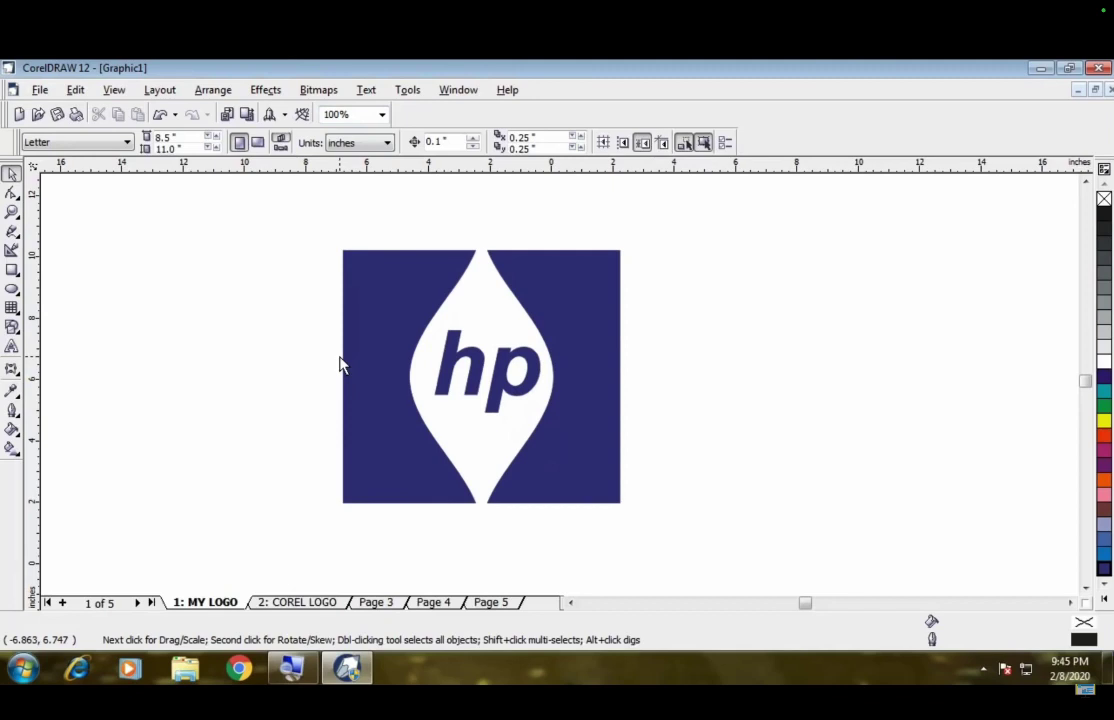
Step: Switch to the COREL LOGO page and zoom out to 2%
{"action": "left_click", "coordinate": [300, 612]}
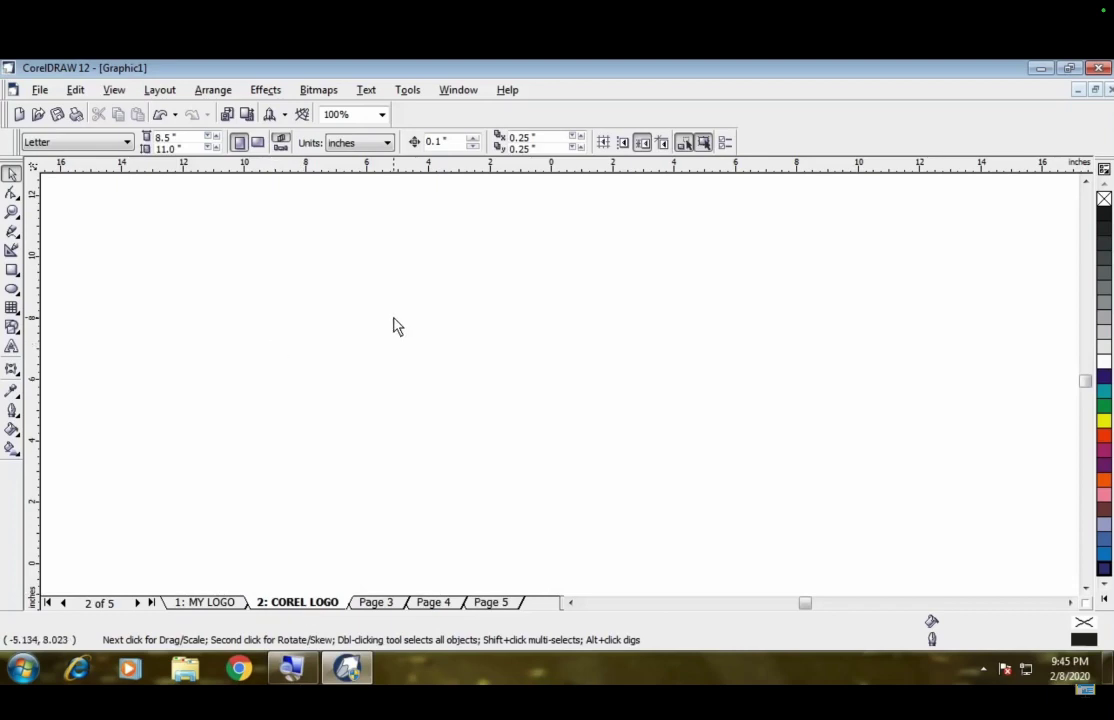
{"action": "scroll", "coordinate": [335, 350], "scroll_direction": "down", "scroll_amount": 5}
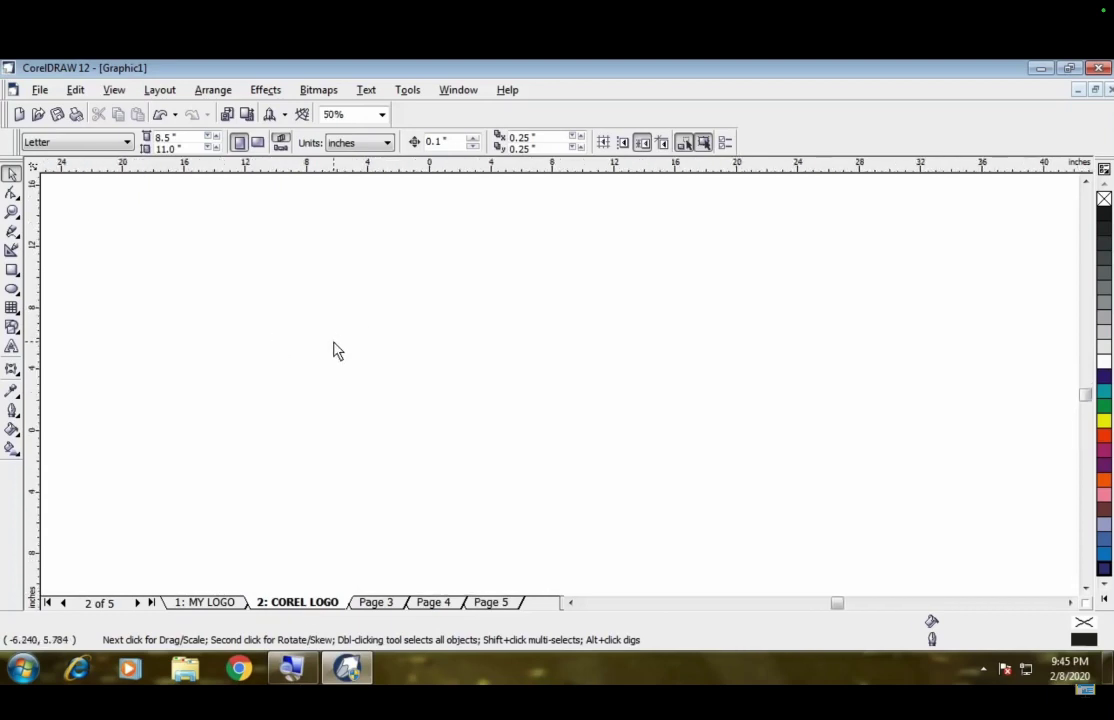
{"action": "scroll", "coordinate": [335, 350], "scroll_direction": "down", "scroll_amount": 1}
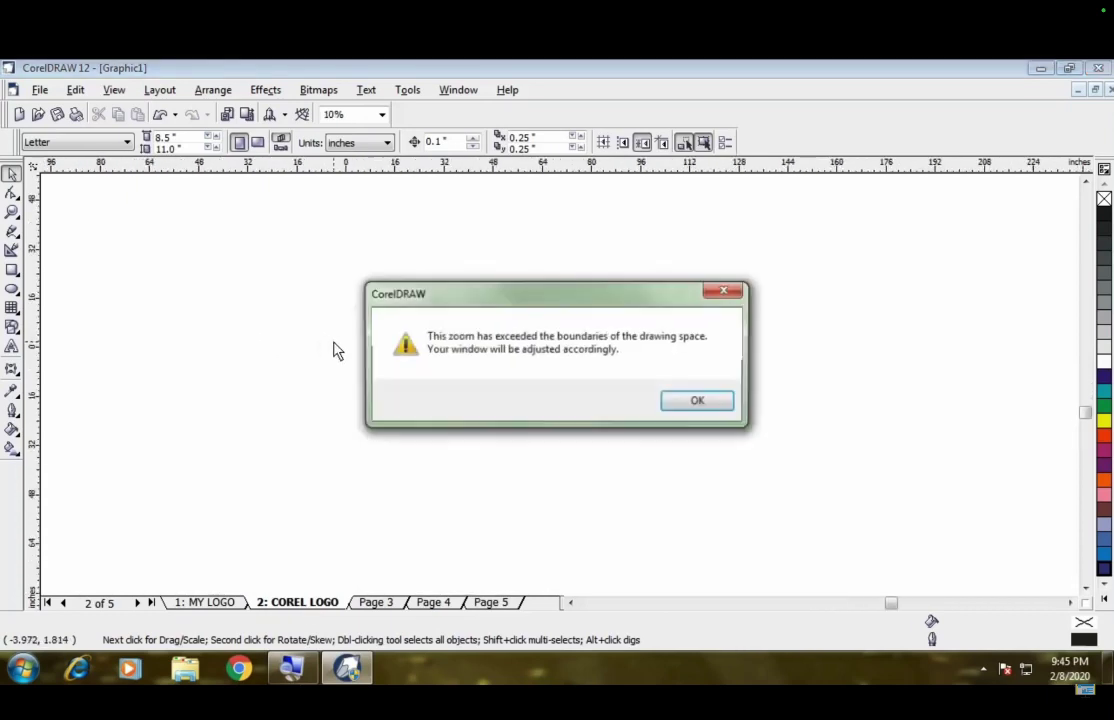
{"action": "left_click", "coordinate": [721, 409]}
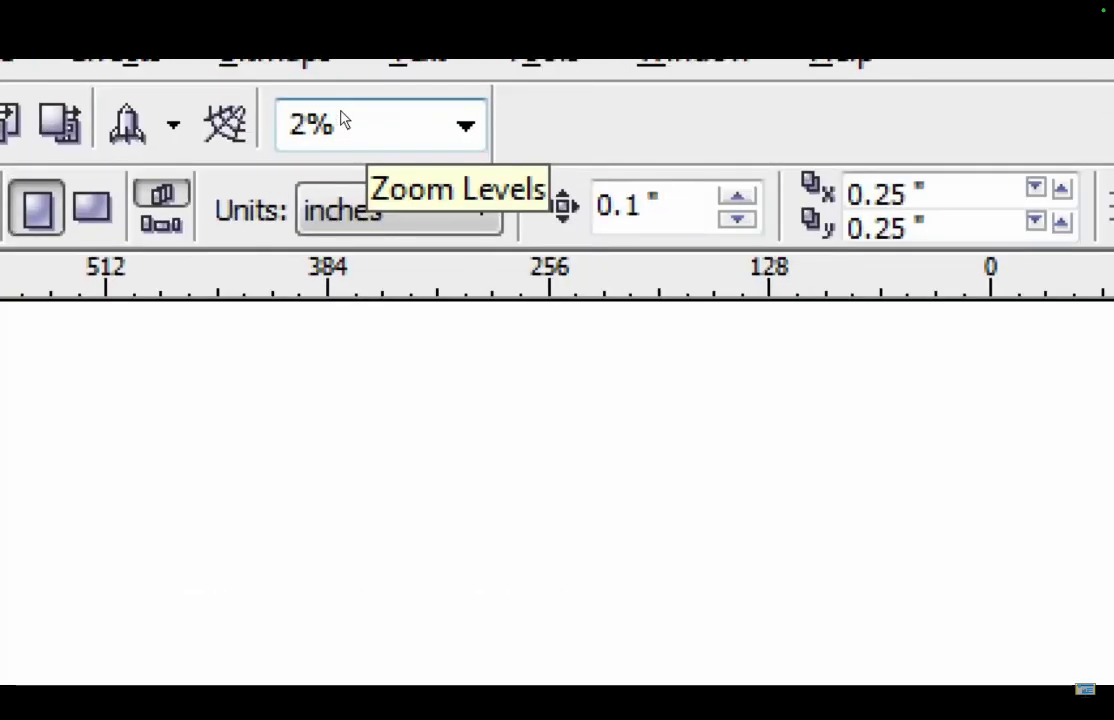
Step: Draw a rectangle about 630 by 359 inches on the COREL LOGO page and nudge it slightly to the right
{"action": "key", "text": "F6"}
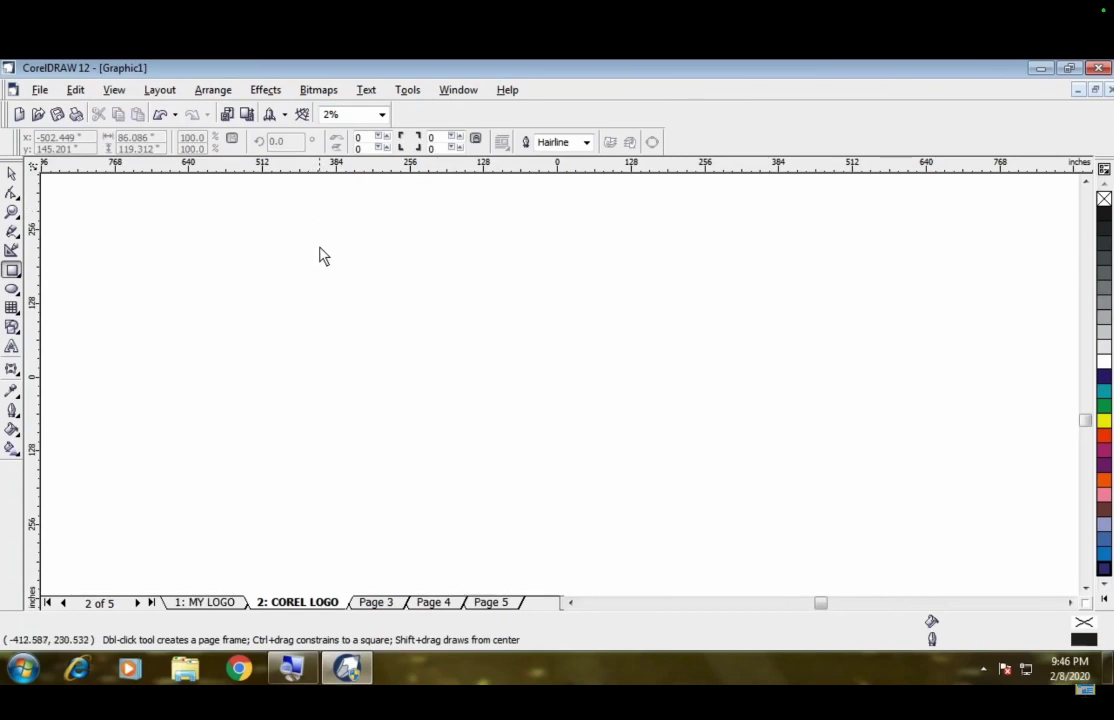
{"action": "left_click_drag", "start_coordinate": [268, 282], "coordinate": [631, 488]}
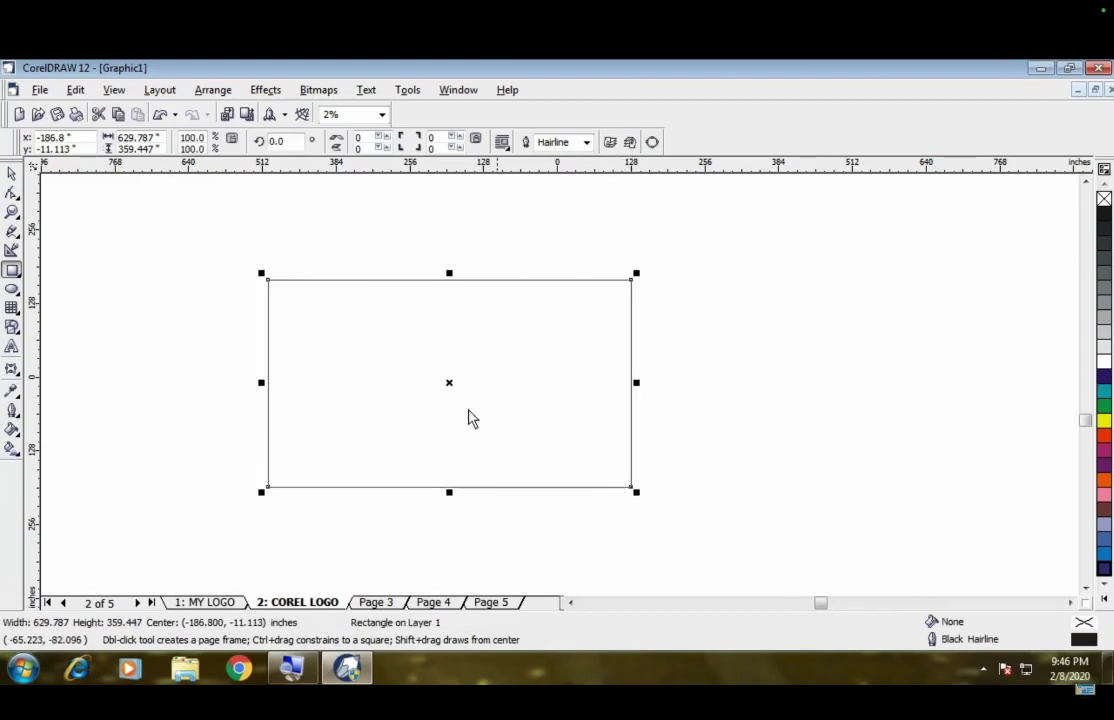
{"action": "left_click", "coordinate": [11, 175]}
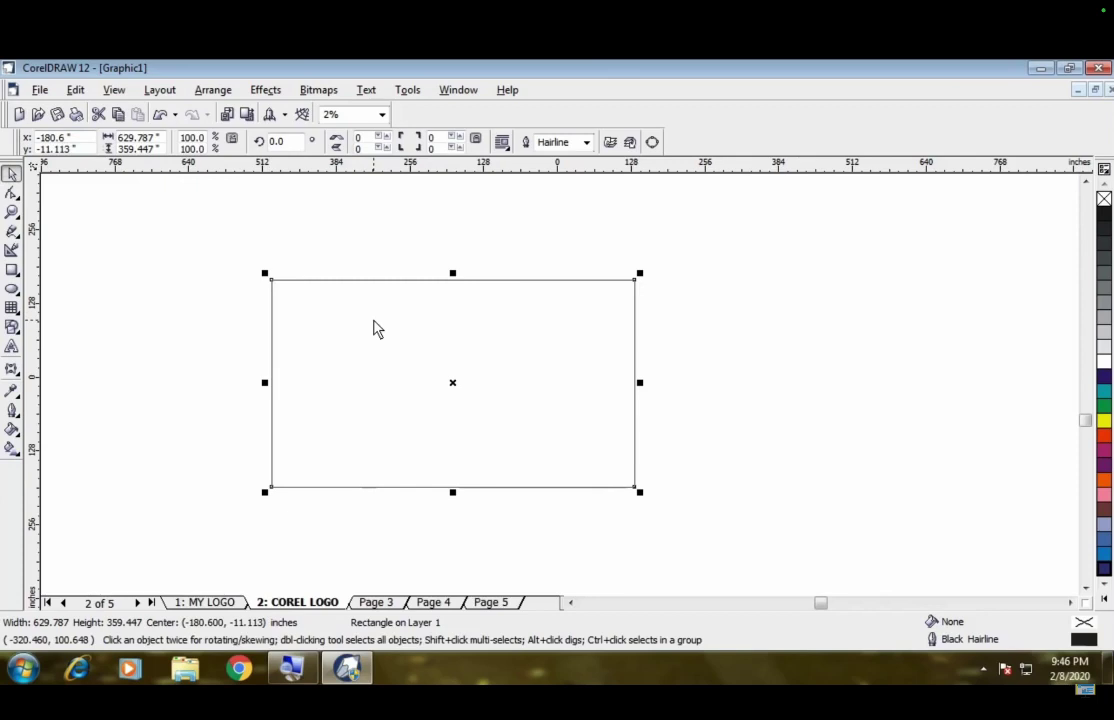
Step: Duplicate the rectangle and shift the copy to the right of the original, and delete both rectangles
{"action": "key", "text": "Right"}
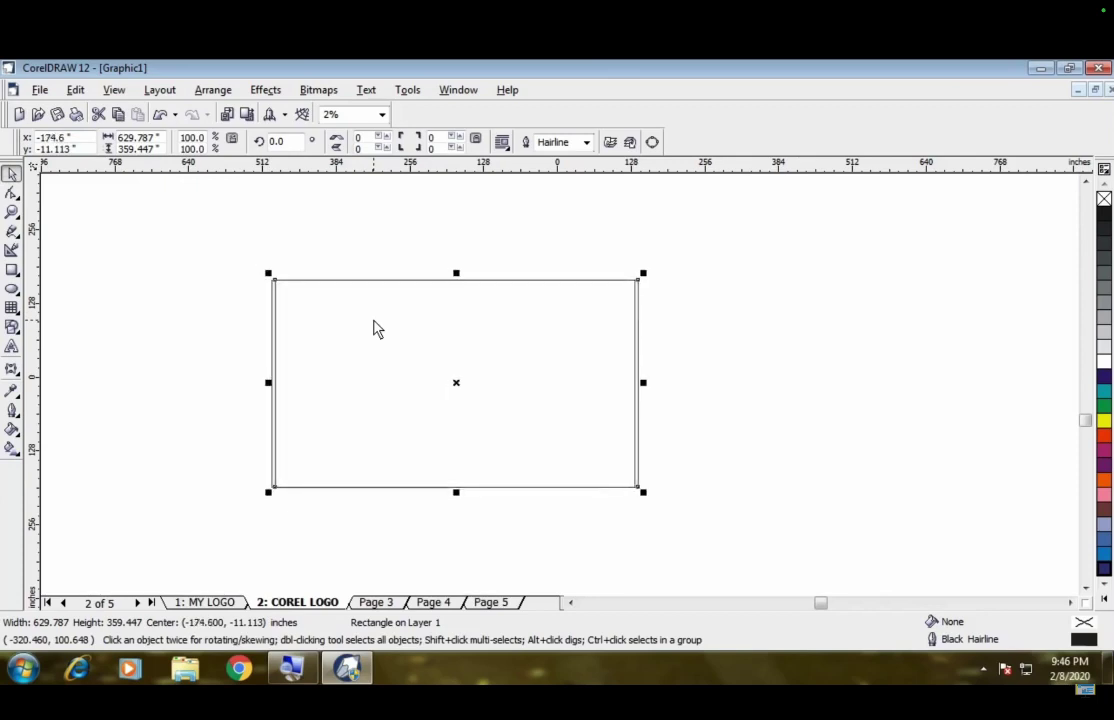
{"action": "key", "text": "Right"}
{"action": "key", "text": "Right"}
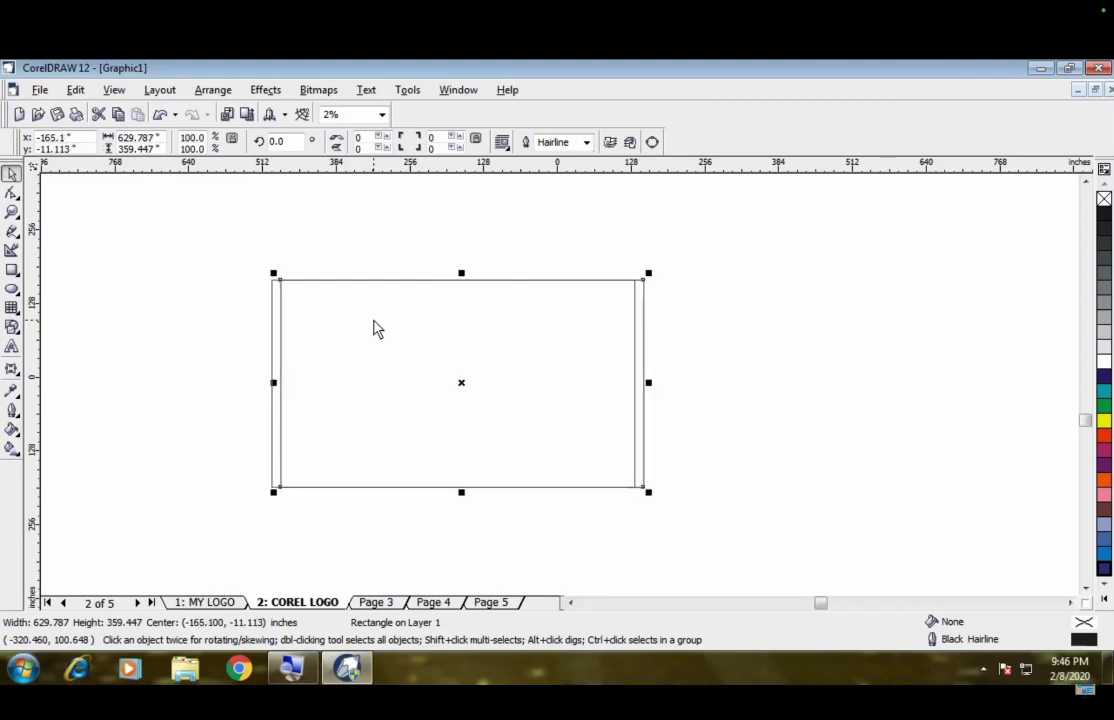
{"action": "key", "text": "Right"}
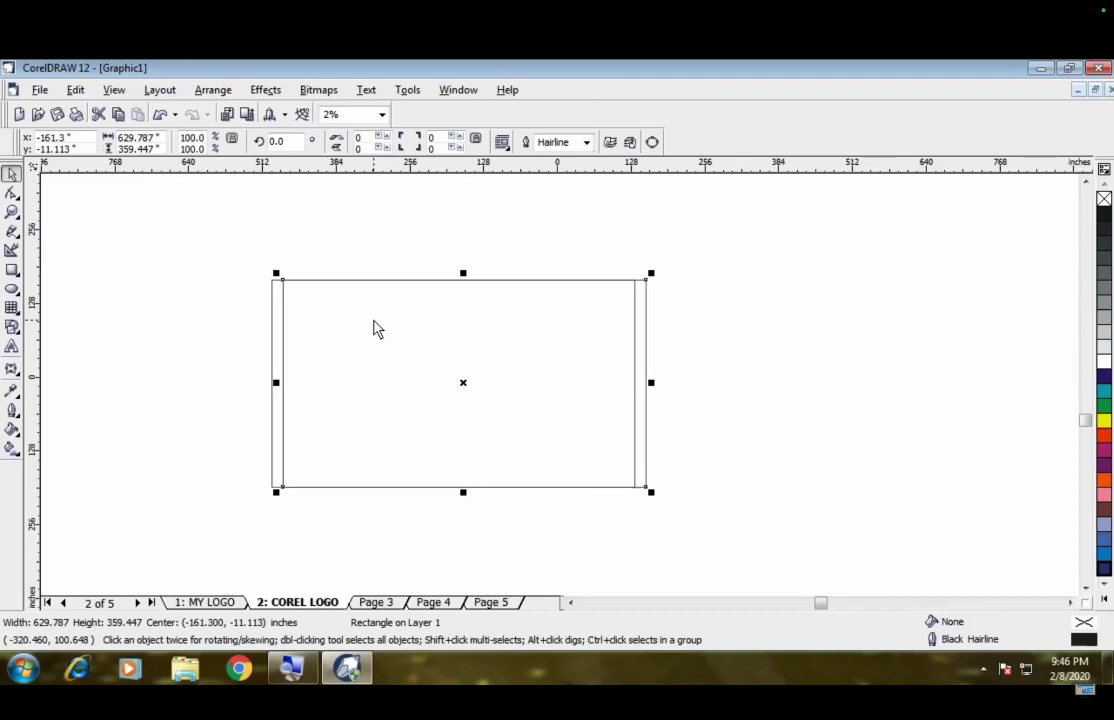
{"action": "left_click_drag", "start_coordinate": [378, 326], "coordinate": [670, 350]}
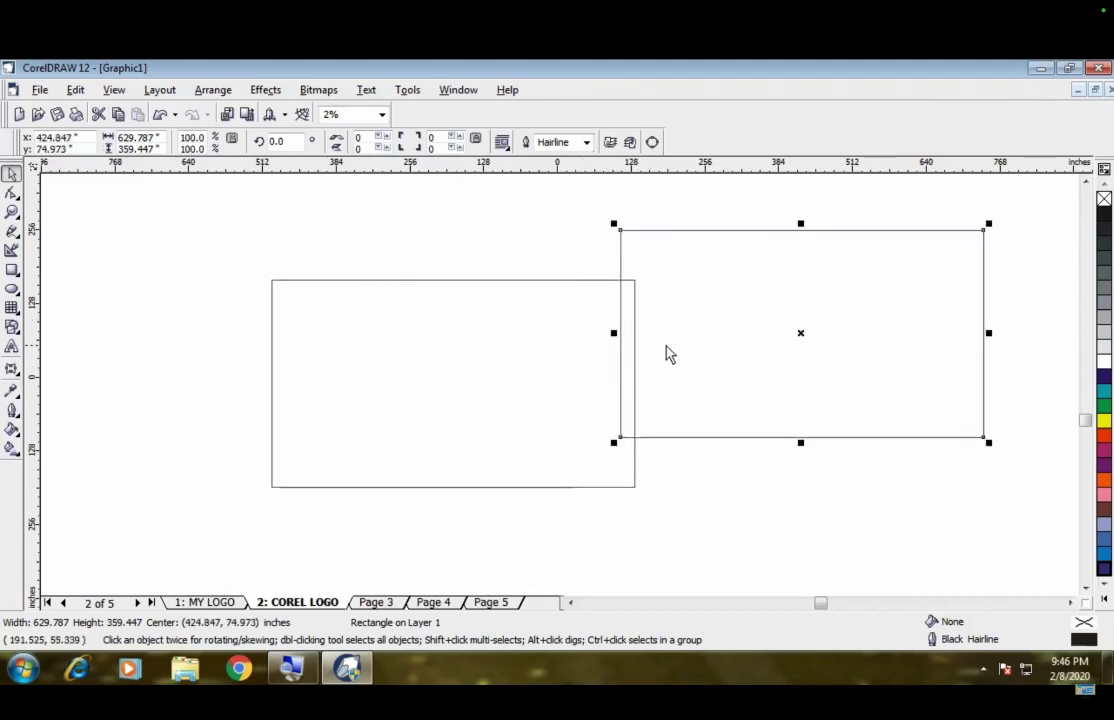
{"action": "key", "text": "Delete"}
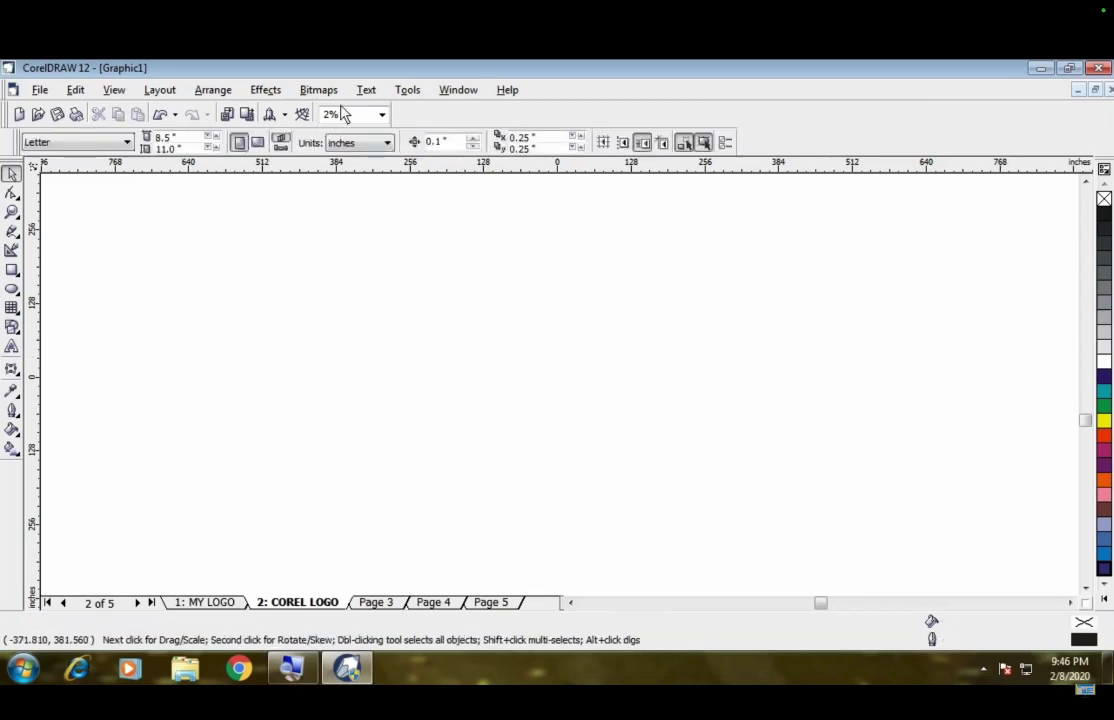
Step: Draw a rectangle about 381 by 211 inches and set the zoom level to 100%
{"action": "left_click", "coordinate": [12, 271]}
{"action": "left_click_drag", "start_coordinate": [291, 294], "coordinate": [511, 424]}
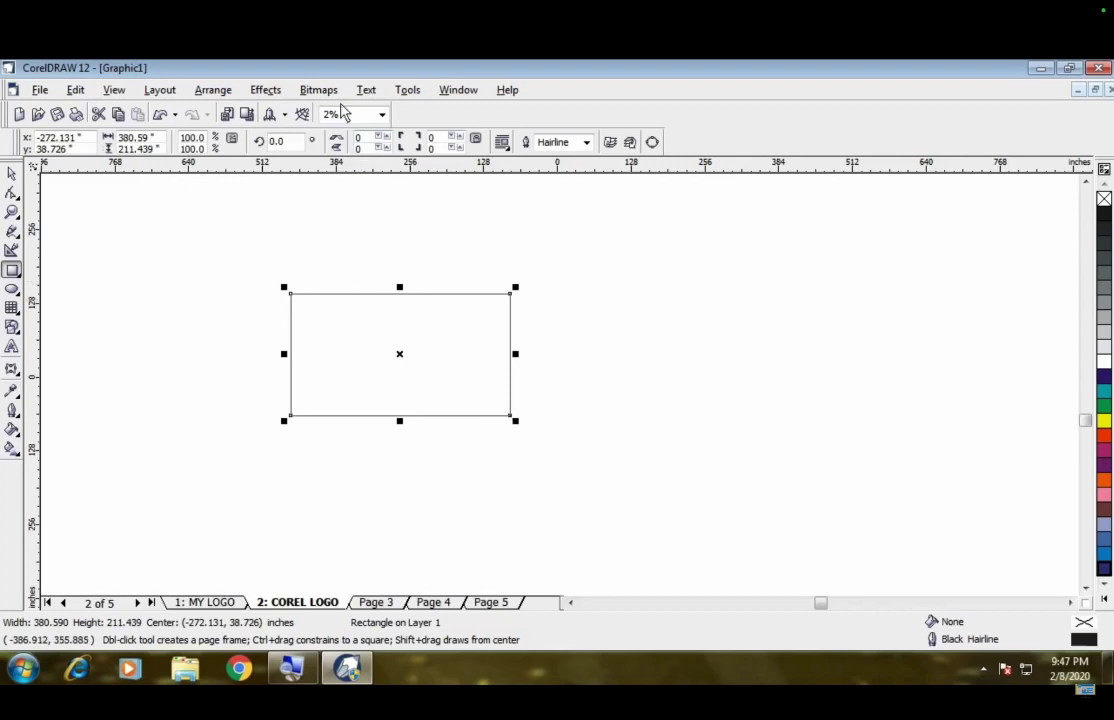
{"action": "left_click", "coordinate": [345, 117]}
{"action": "type", "text": "100"}
{"action": "key", "text": "Return"}
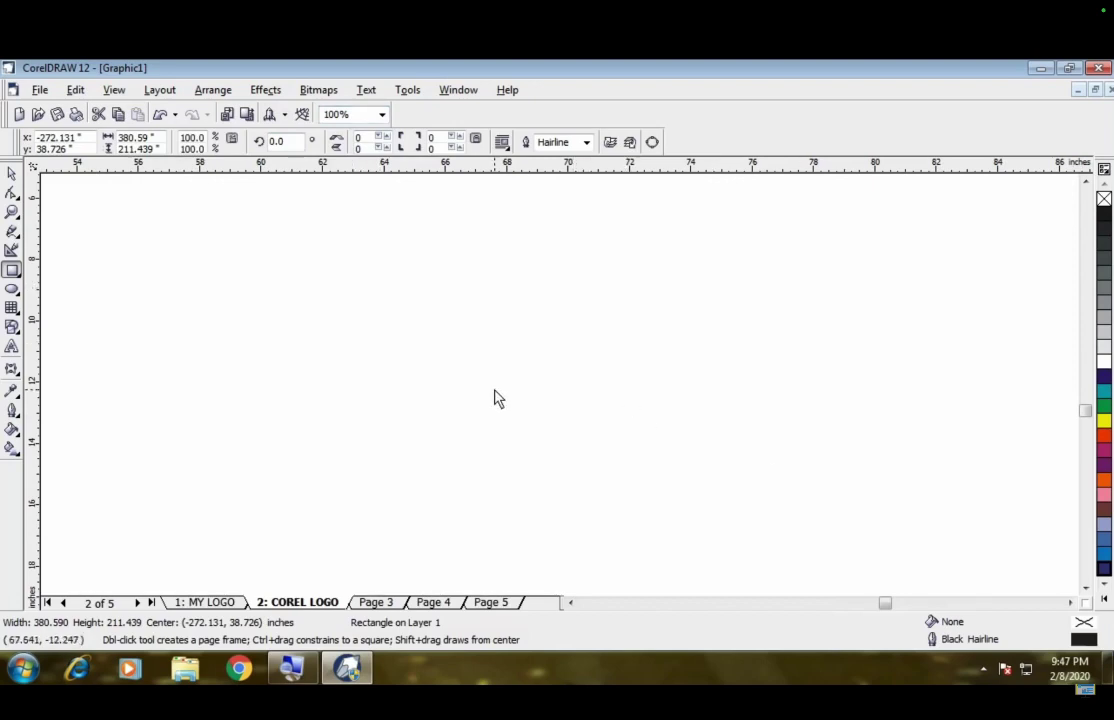
Step: View the rectangle fitted to the window and zoomed out to 2%, and delete it
{"action": "key", "text": "F4"}
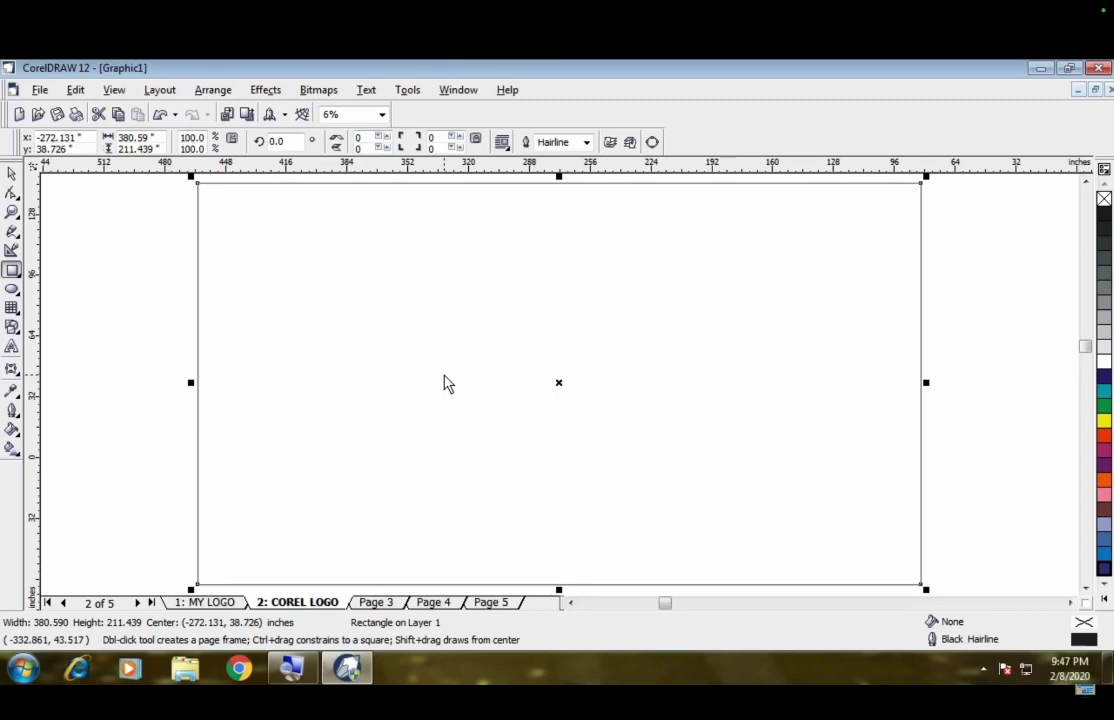
{"action": "key", "text": "F3"}
{"action": "left_click", "coordinate": [697, 404]}
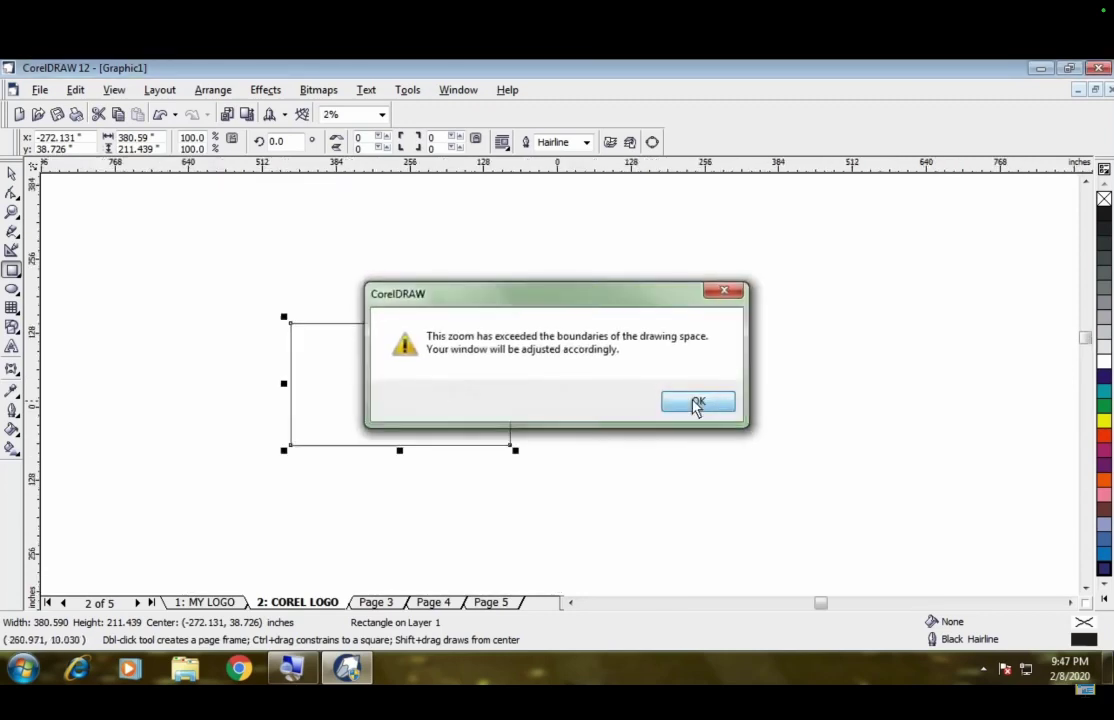
{"action": "key", "text": "Delete"}
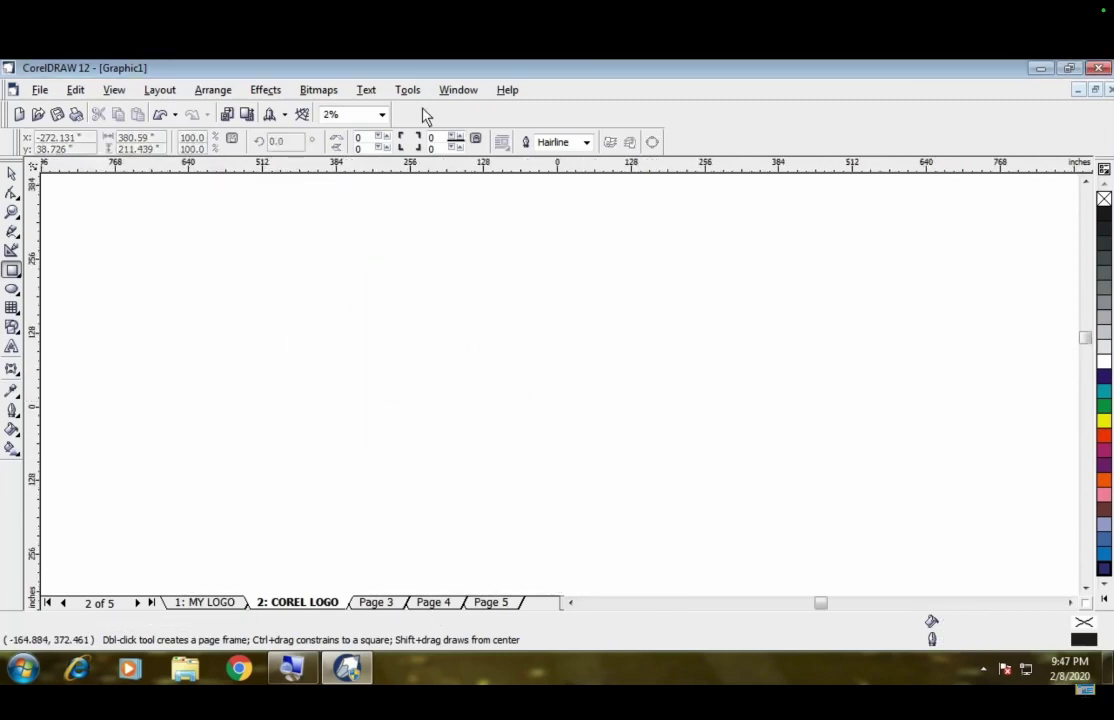
Step: Set the zoom level to 100% and zoom in on the empty COREL LOGO page up to the maximum level
{"action": "left_click", "coordinate": [347, 117]}
{"action": "key", "text": "Return"}
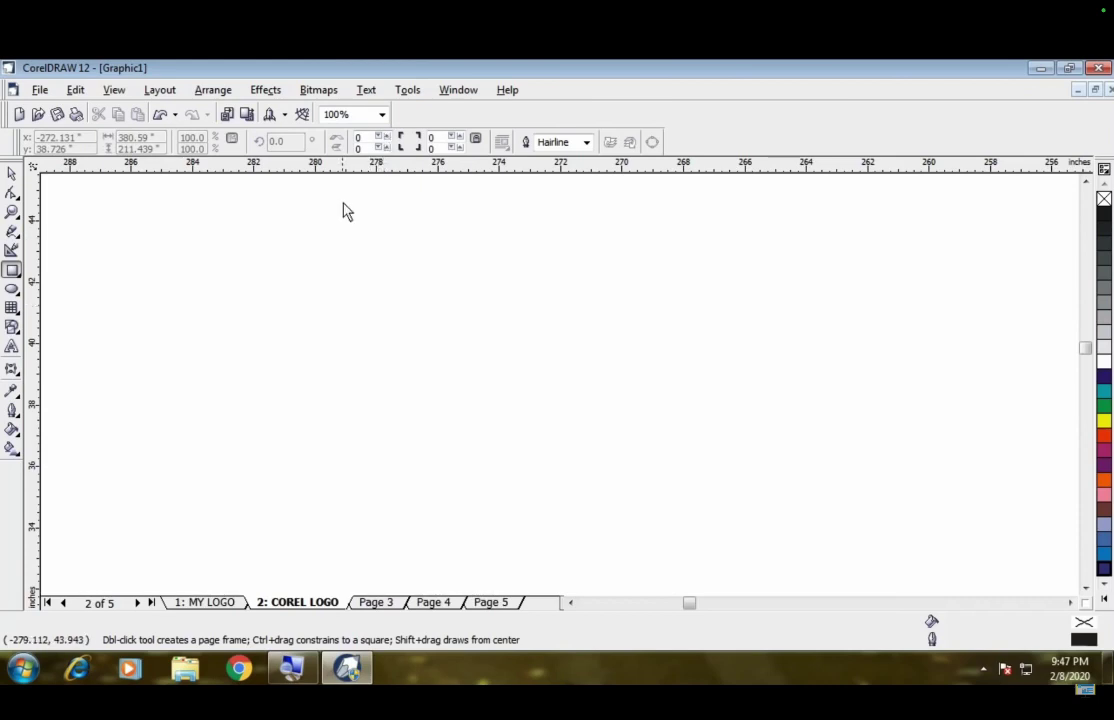
{"action": "scroll", "coordinate": [331, 260], "scroll_direction": "up", "scroll_amount": 10}
{"action": "scroll", "coordinate": [333, 281], "scroll_direction": "up", "scroll_amount": 5}
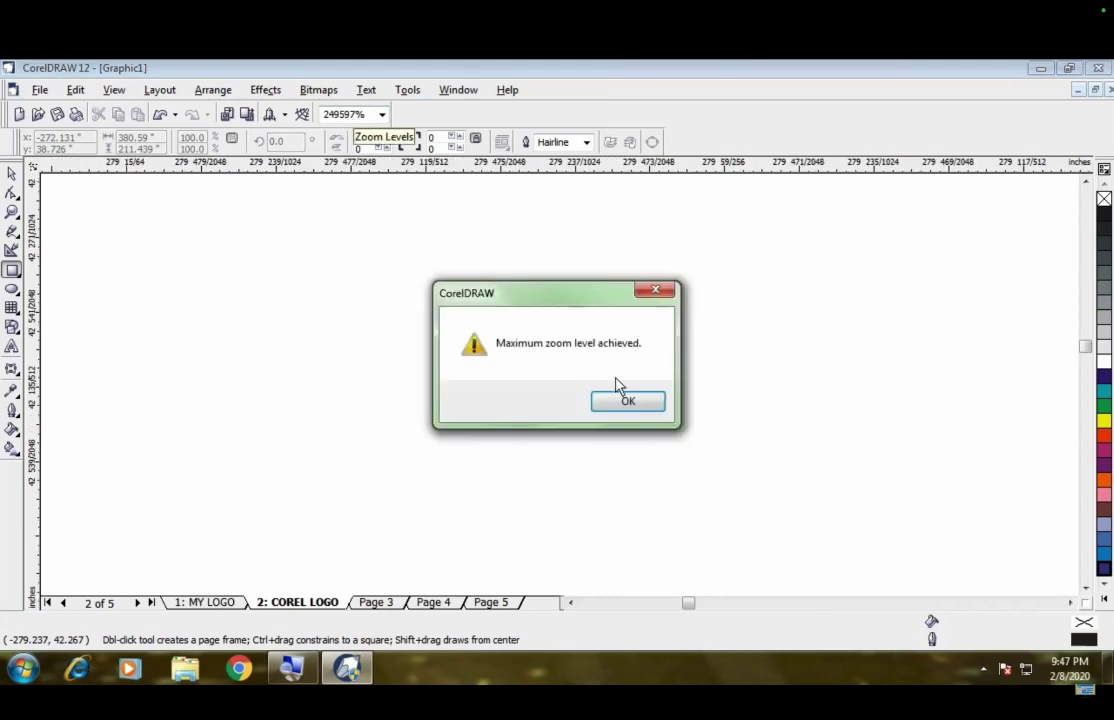
{"action": "left_click", "coordinate": [622, 402]}
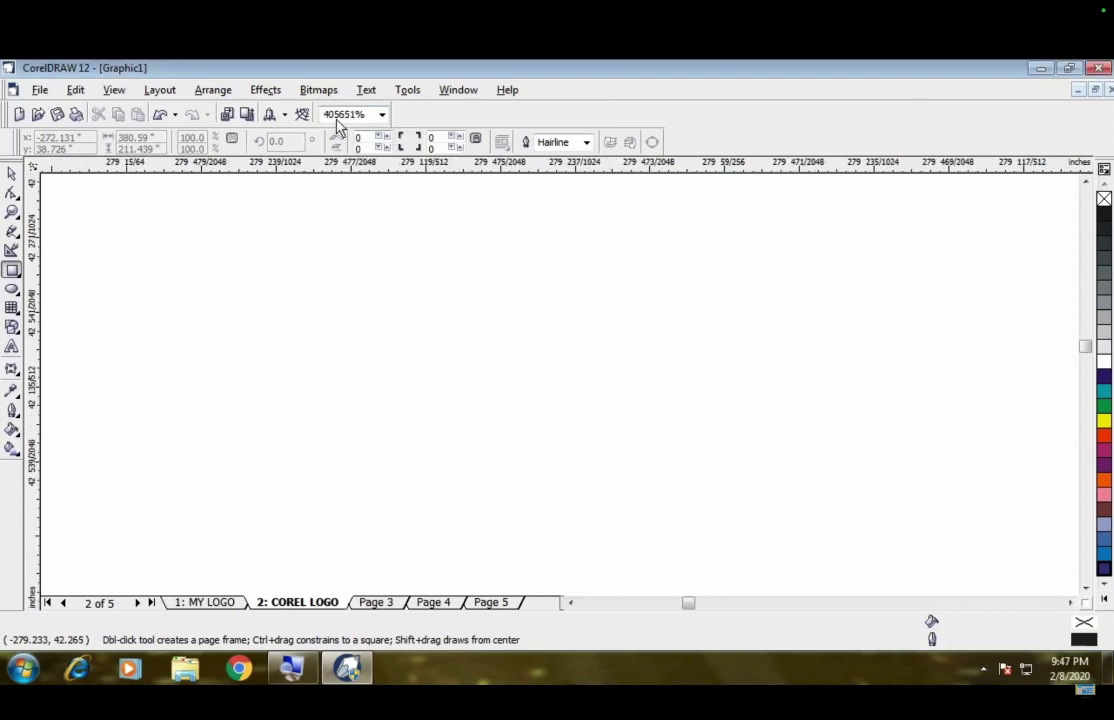
Step: Draw a rectangle about 0.002 by 0.001 inches and another about 0.003 by 0.001 inches at maximum zoom, and delete both
{"action": "mouse_move", "coordinate": [246, 290]}
{"action": "left_mouse_down"}
{"action": "mouse_move", "coordinate": [378, 392]}
{"action": "mouse_move", "coordinate": [486, 444]}
{"action": "left_mouse_up"}
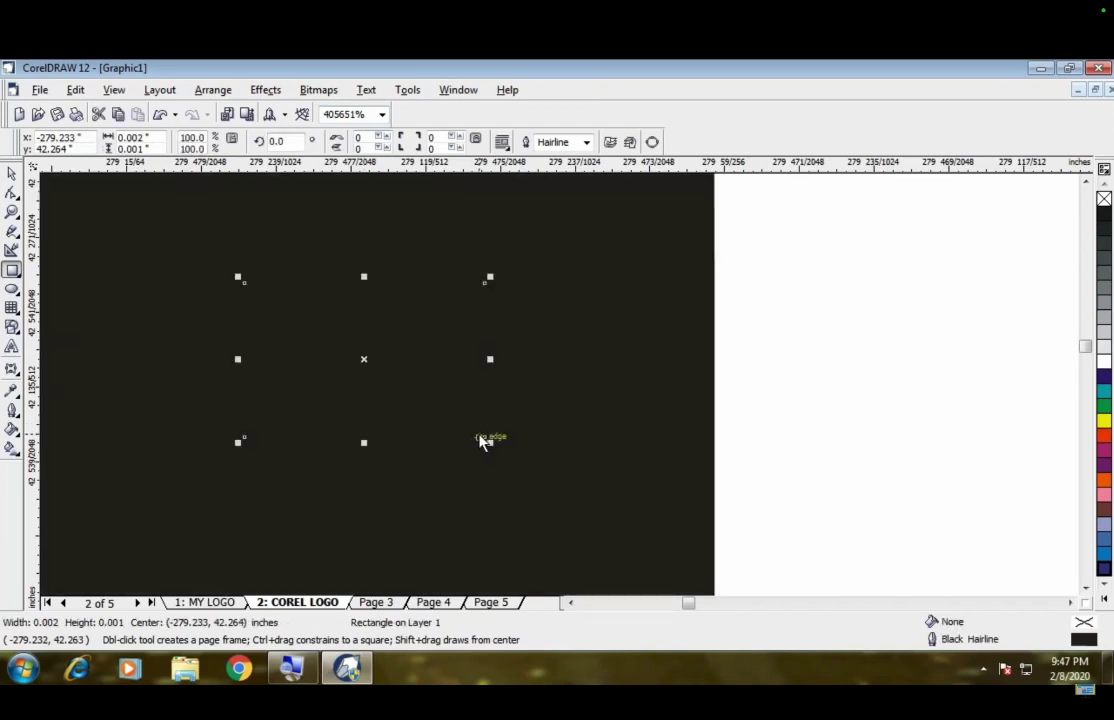
{"action": "key", "text": "Delete"}
{"action": "left_click_drag", "start_coordinate": [274, 272], "coordinate": [776, 447]}
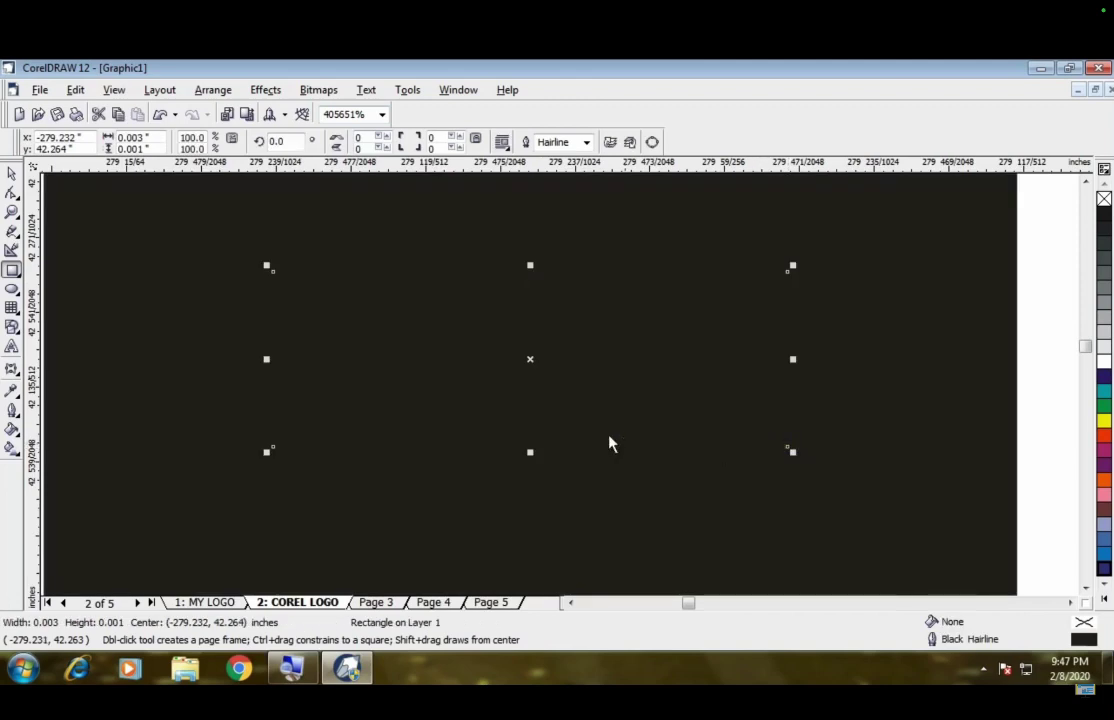
{"action": "scroll", "coordinate": [455, 350], "scroll_direction": "down", "scroll_amount": 10}
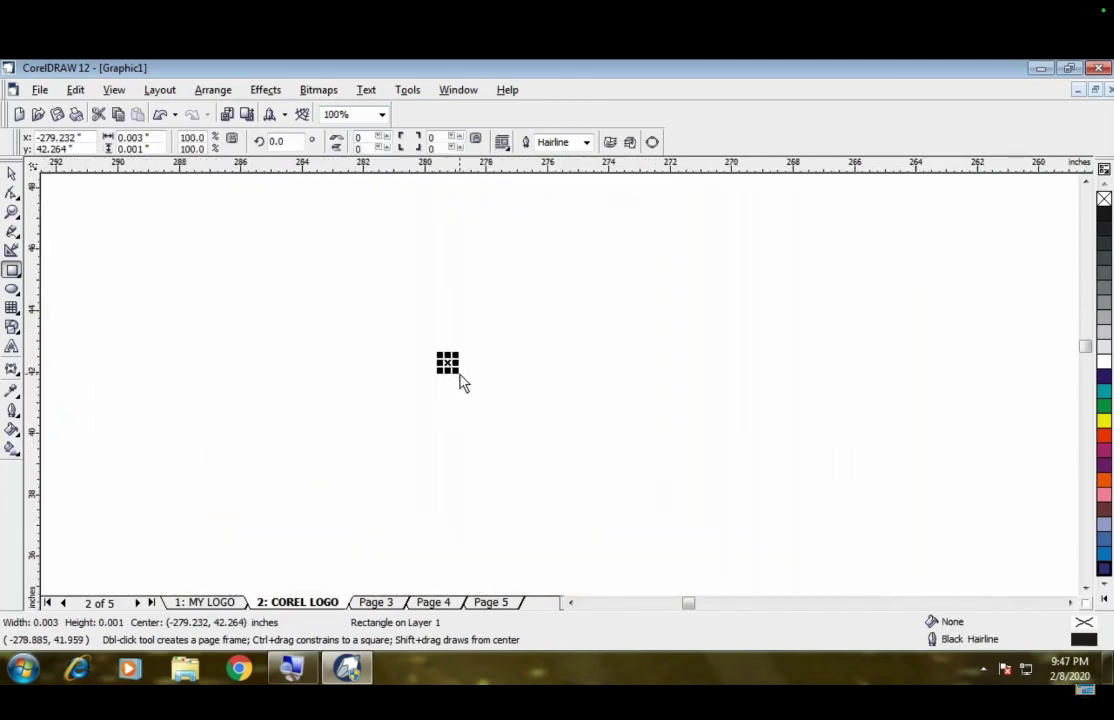
{"action": "key", "text": "Delete"}
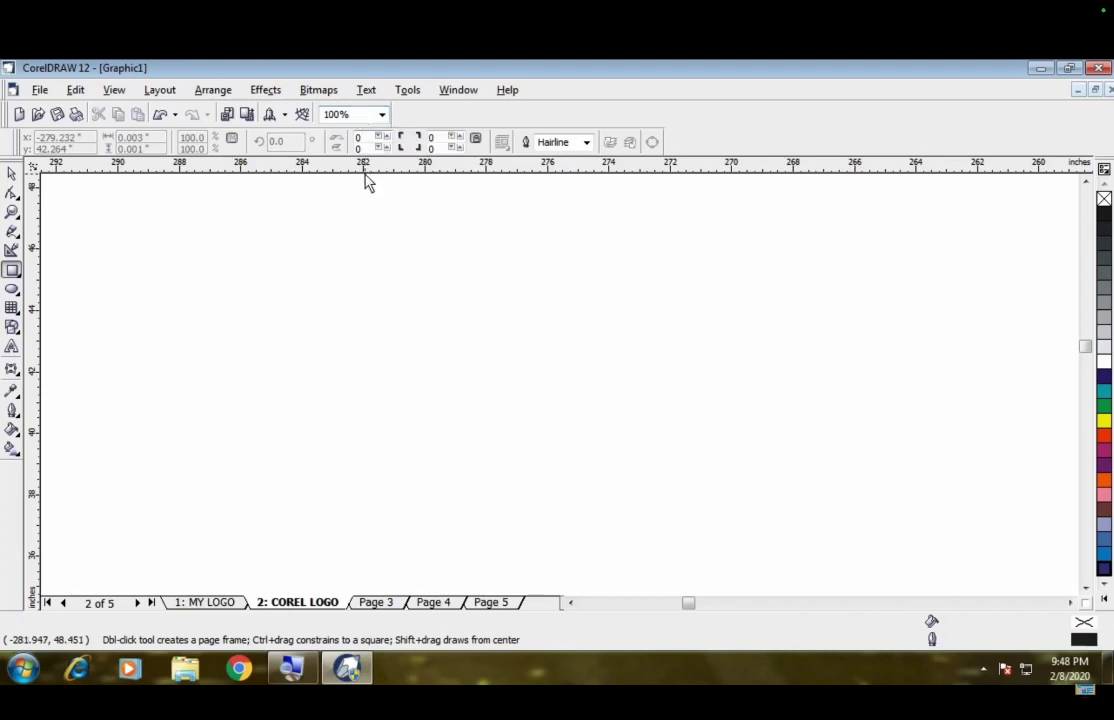
{"action": "key", "text": "ctrl+z"}
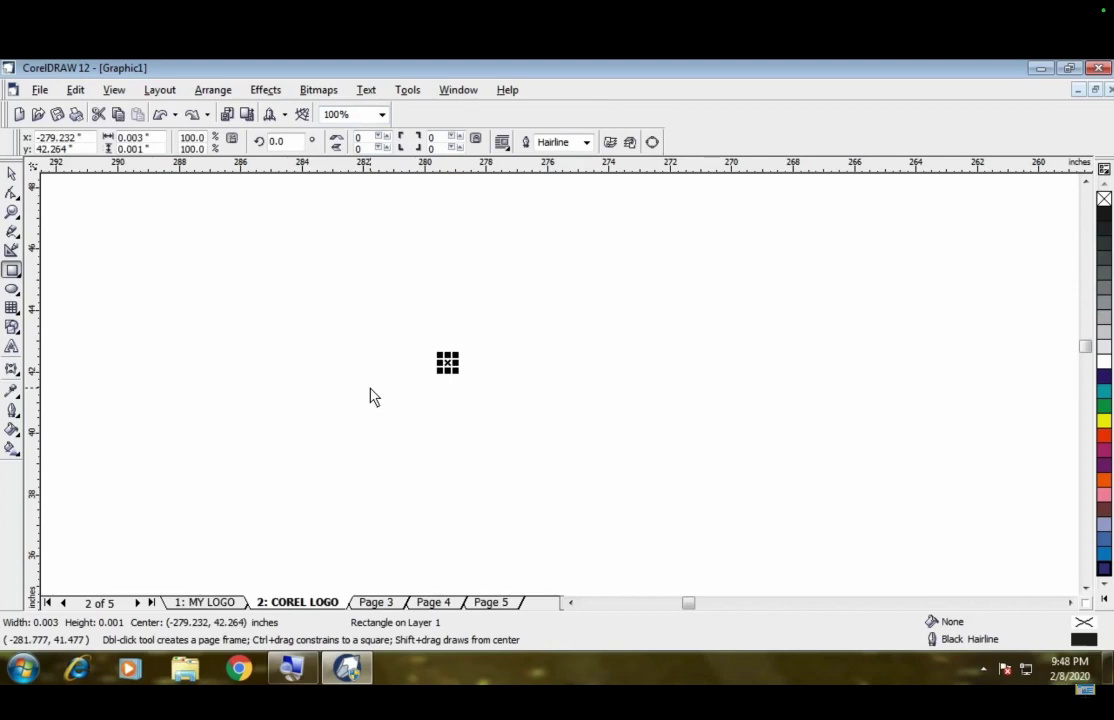
{"action": "key", "text": "Delete"}
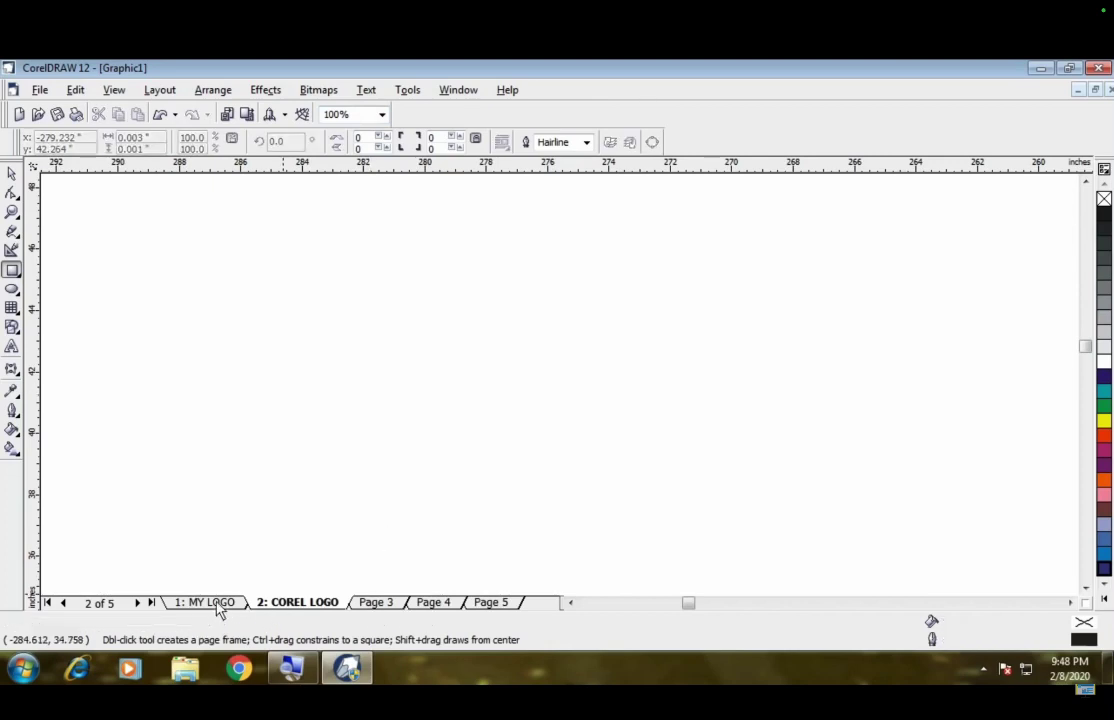
Step: Switch to the MY LOGO page and bring the whole hp logo into view with the Pick tool active
{"action": "left_click", "coordinate": [215, 604]}
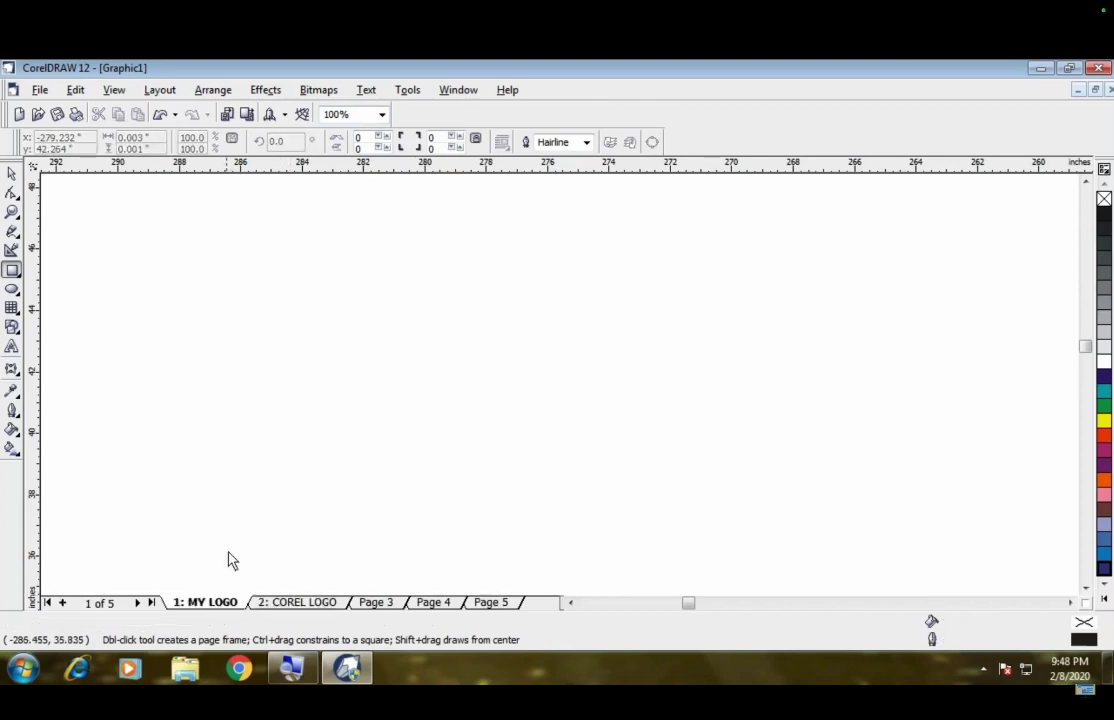
{"action": "key", "text": "F4"}
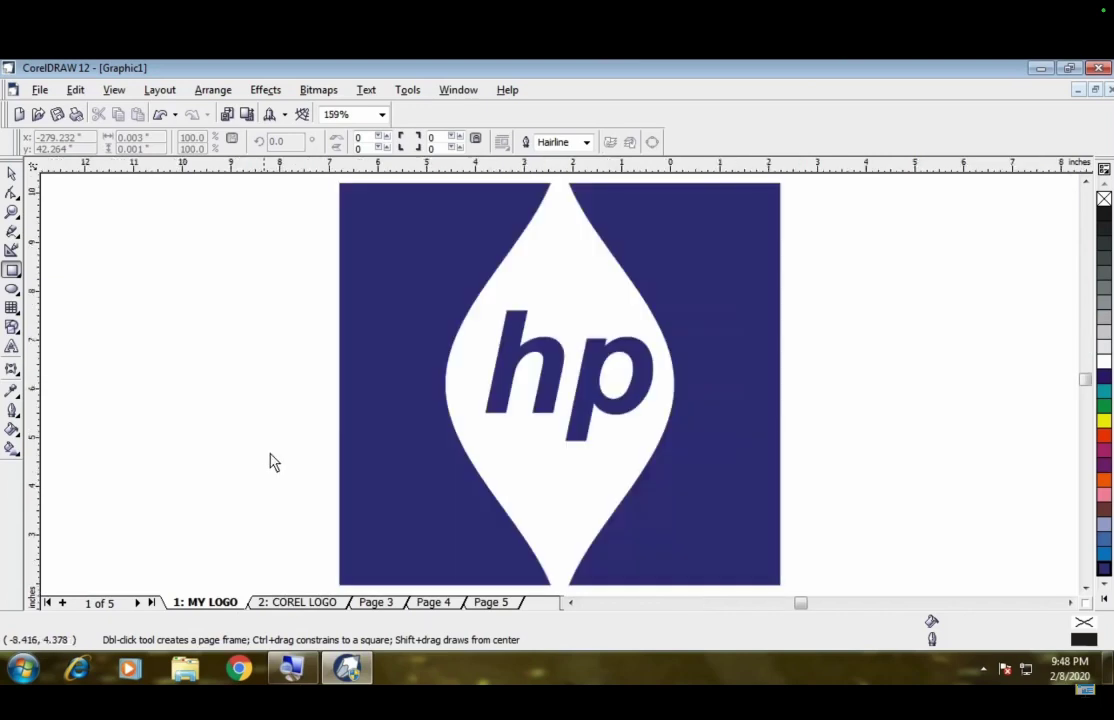
{"action": "left_click", "coordinate": [10, 172]}
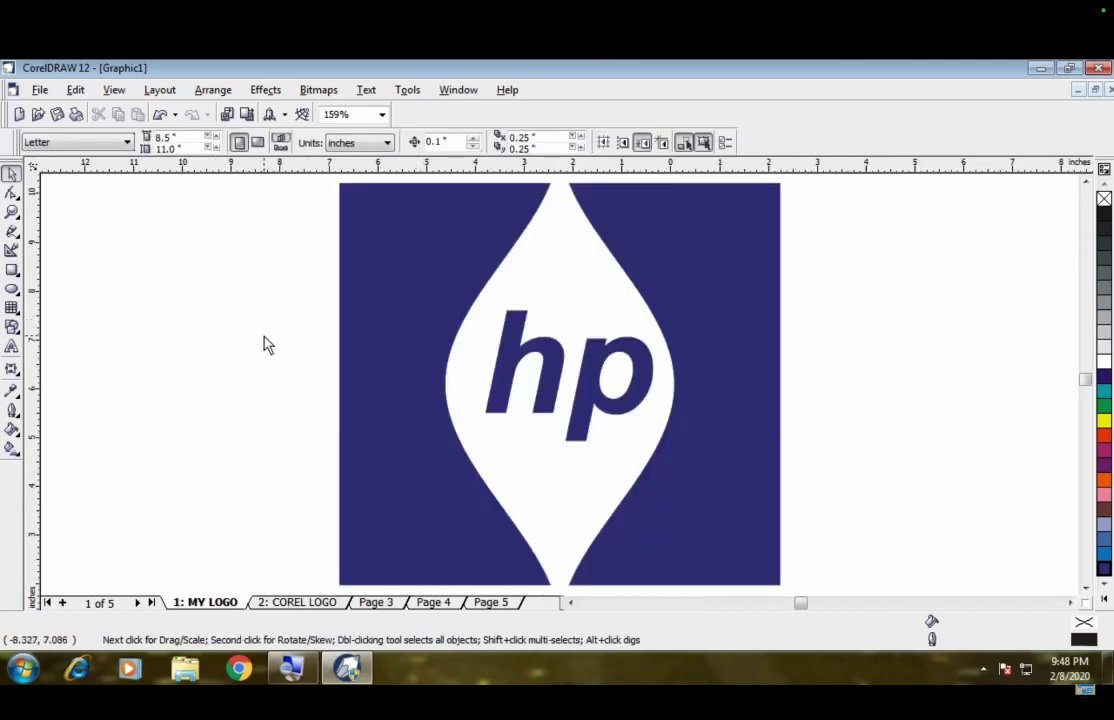
{"action": "scroll", "coordinate": [267, 344], "scroll_direction": "down", "scroll_amount": 1}
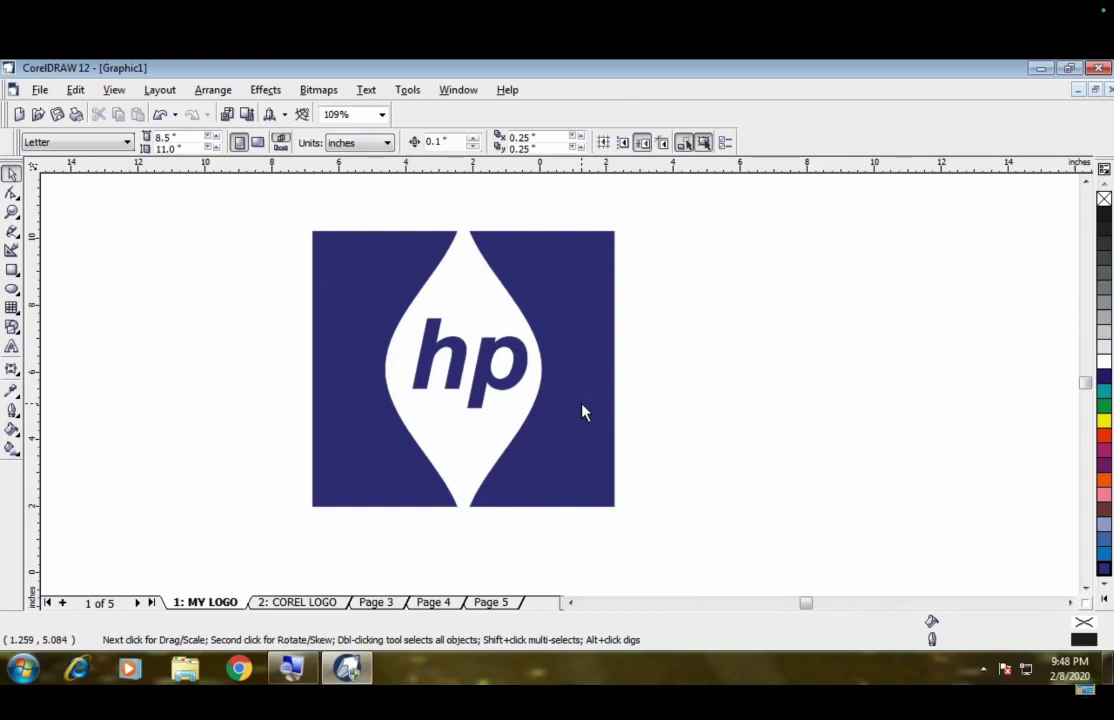
Step: Open the export settings for the hp logo and cancel them
{"action": "key", "text": "ctrl+e"}
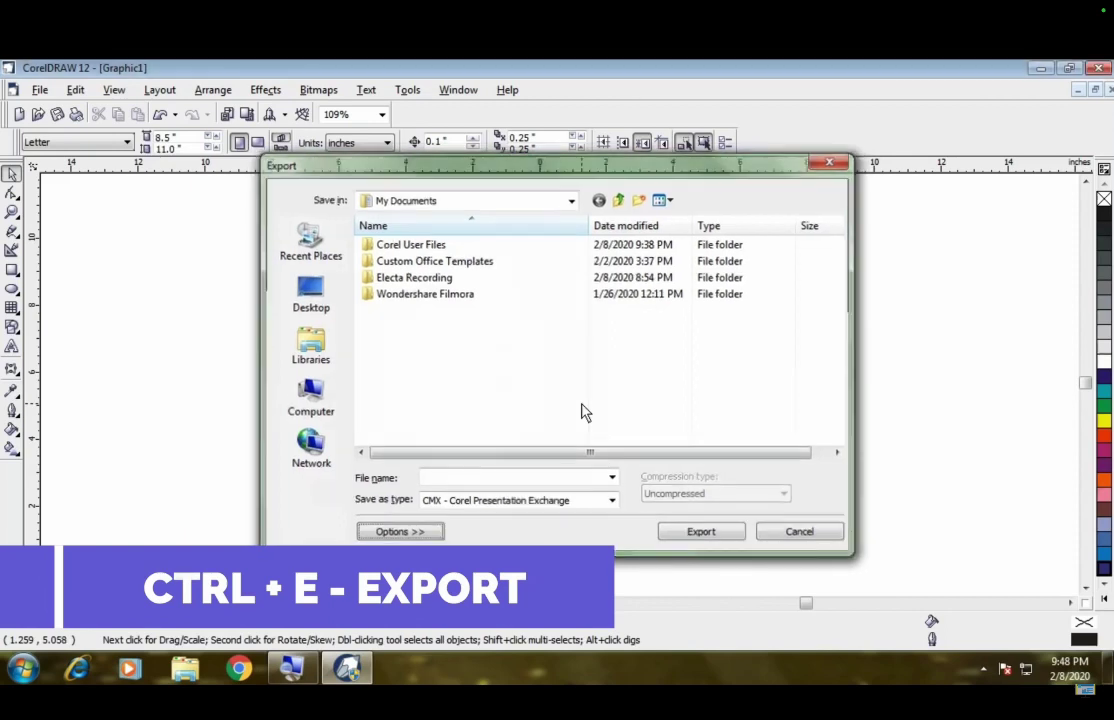
{"action": "key", "text": "Escape"}
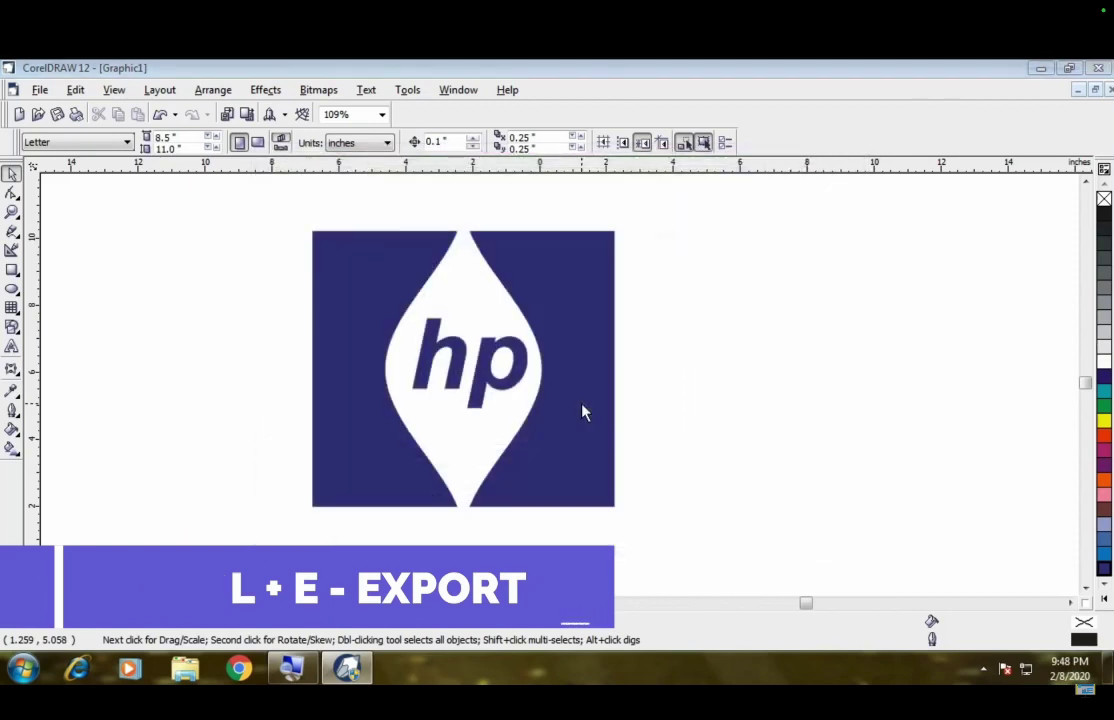
Step: Save the drawing as HP LOGO in CDR format inside a new CORELDRAW folder in My Documents
{"action": "key", "text": "ctrl+s"}
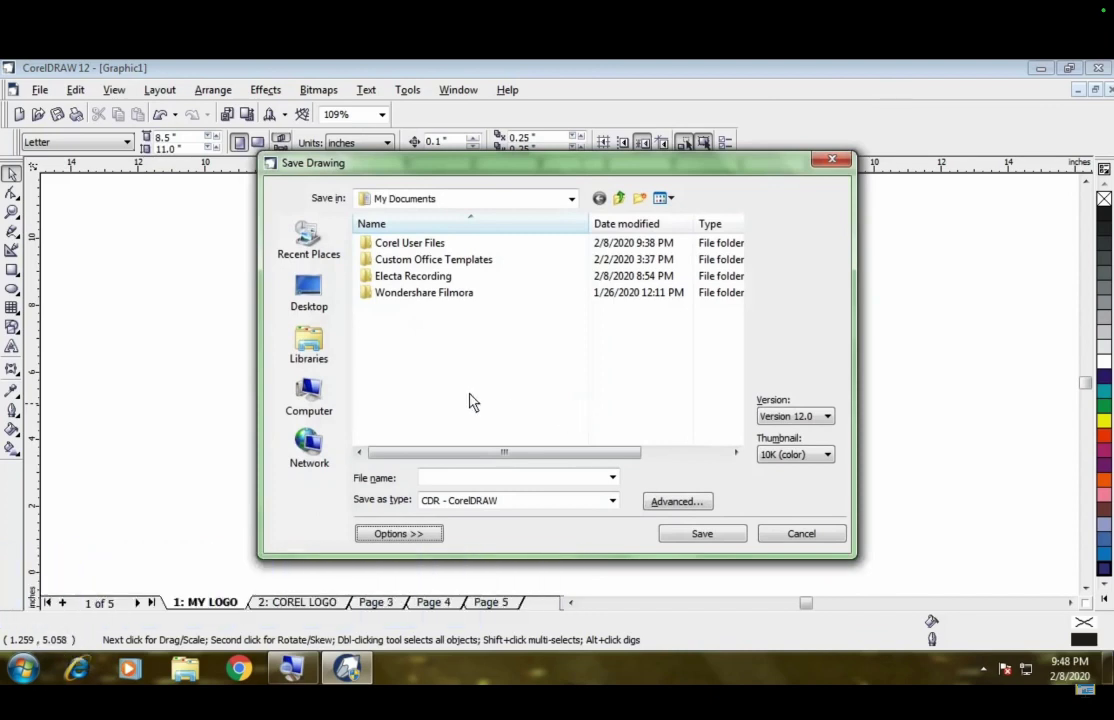
{"action": "left_click", "coordinate": [483, 482]}
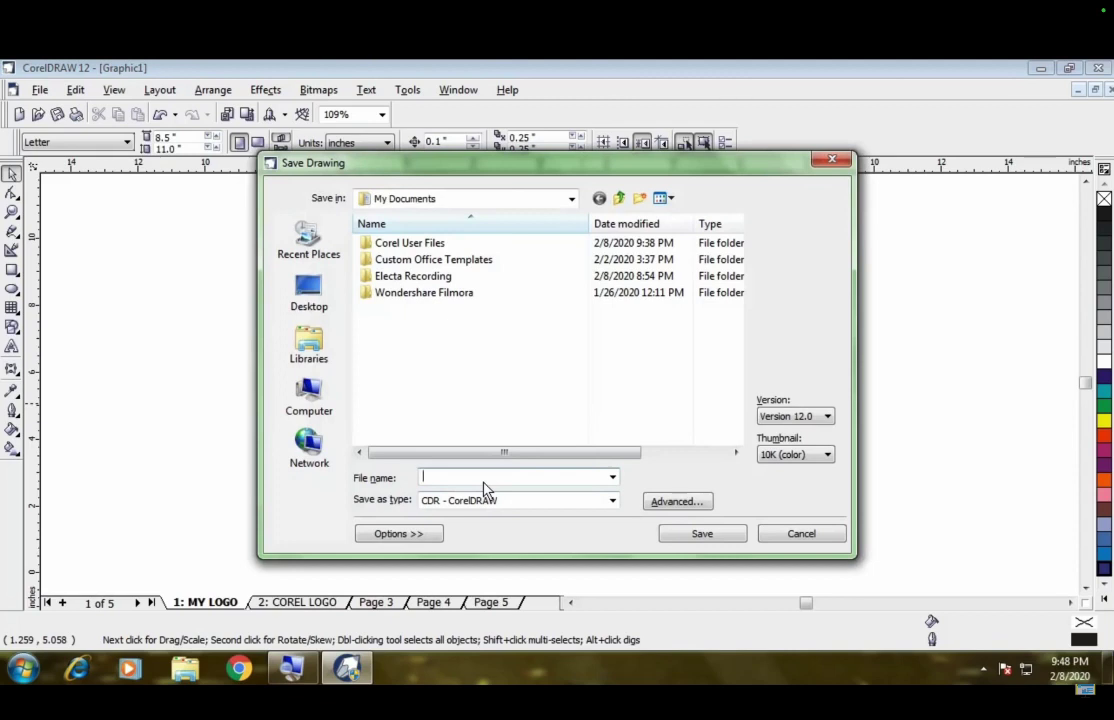
{"action": "left_click", "coordinate": [640, 199]}
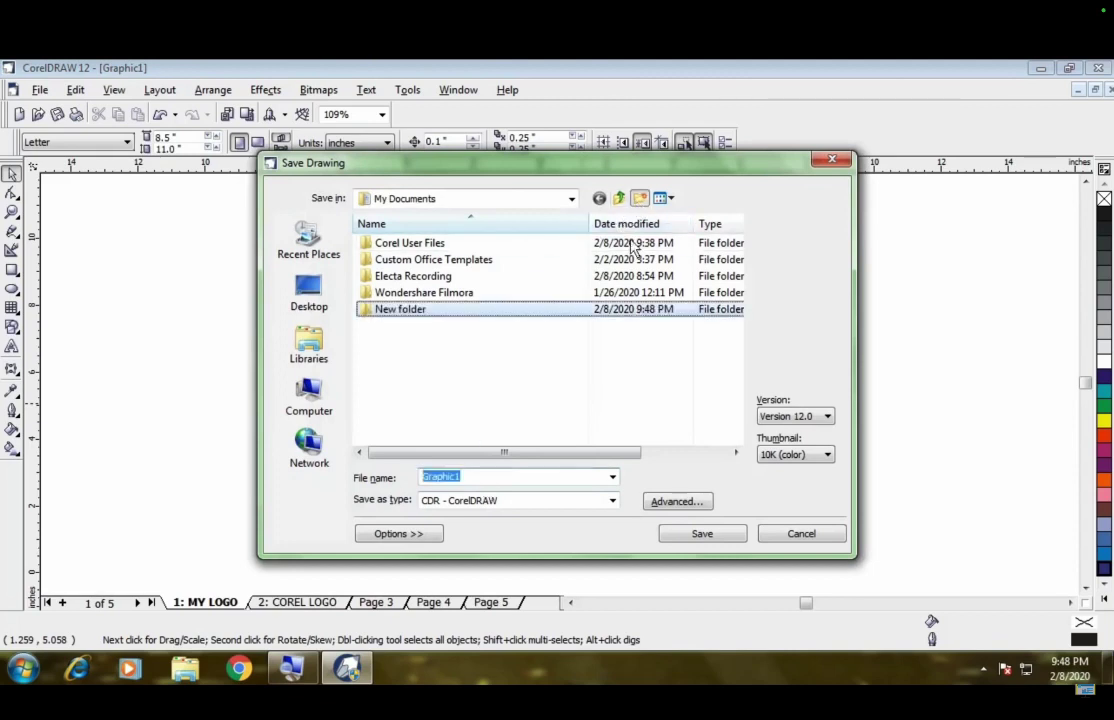
{"action": "left_click", "coordinate": [434, 316]}
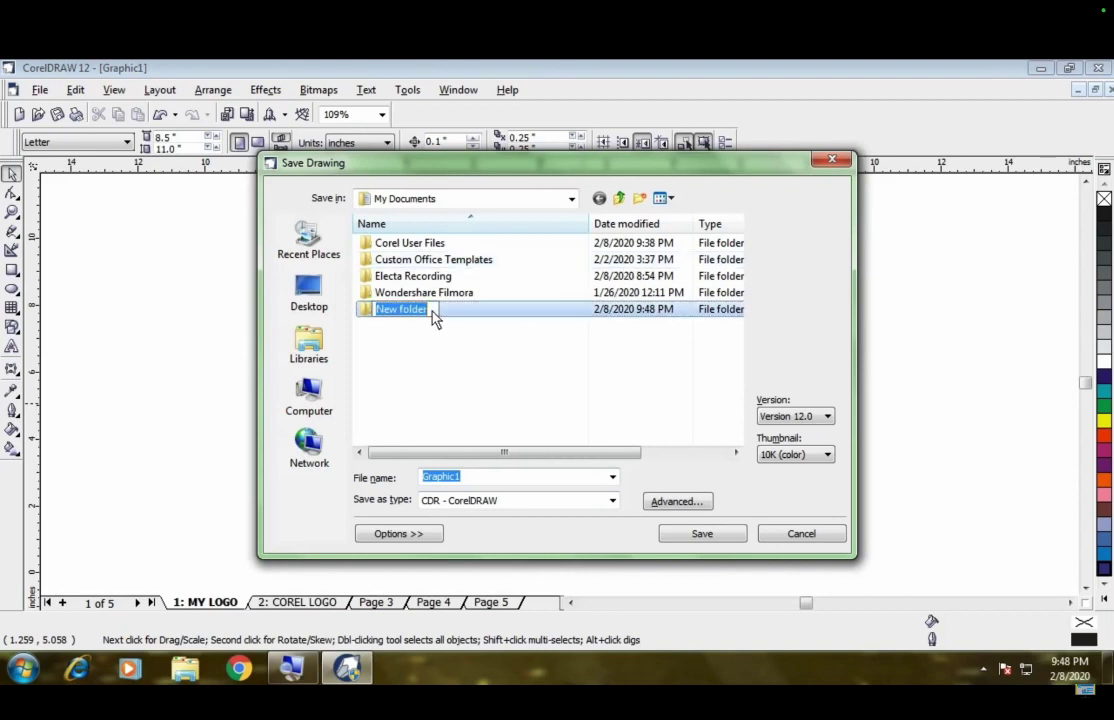
{"action": "type", "text": "CORELDRAW"}
{"action": "key", "text": "Return"}
{"action": "key", "text": "Return"}
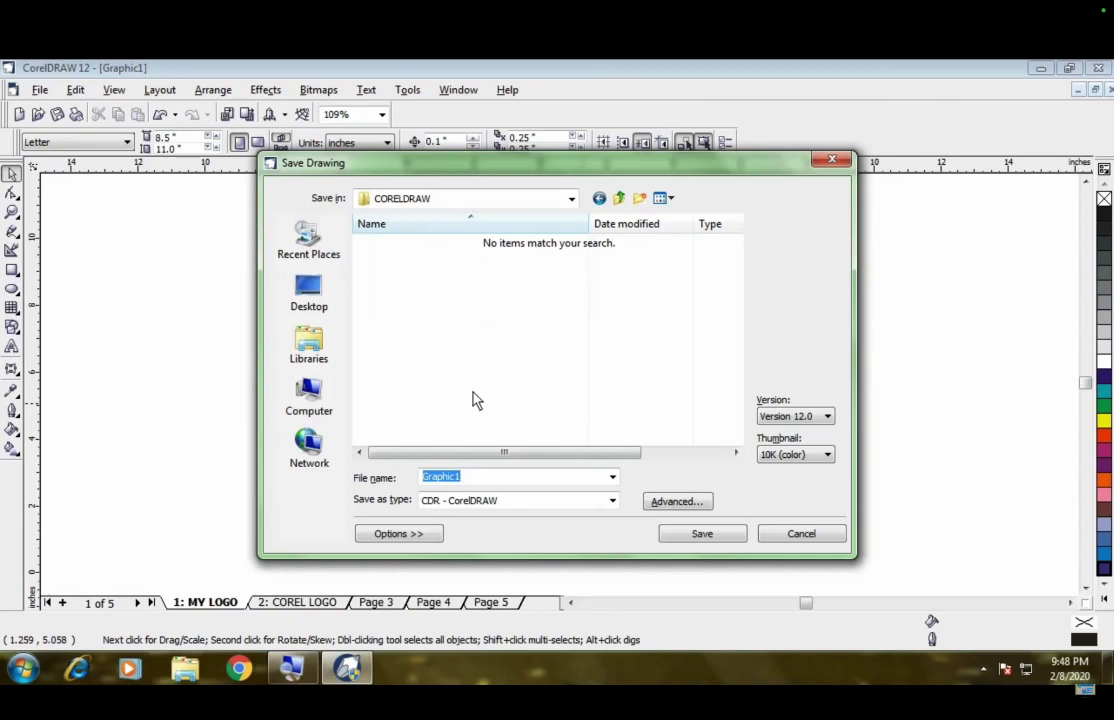
{"action": "type", "text": "HP LOGO"}
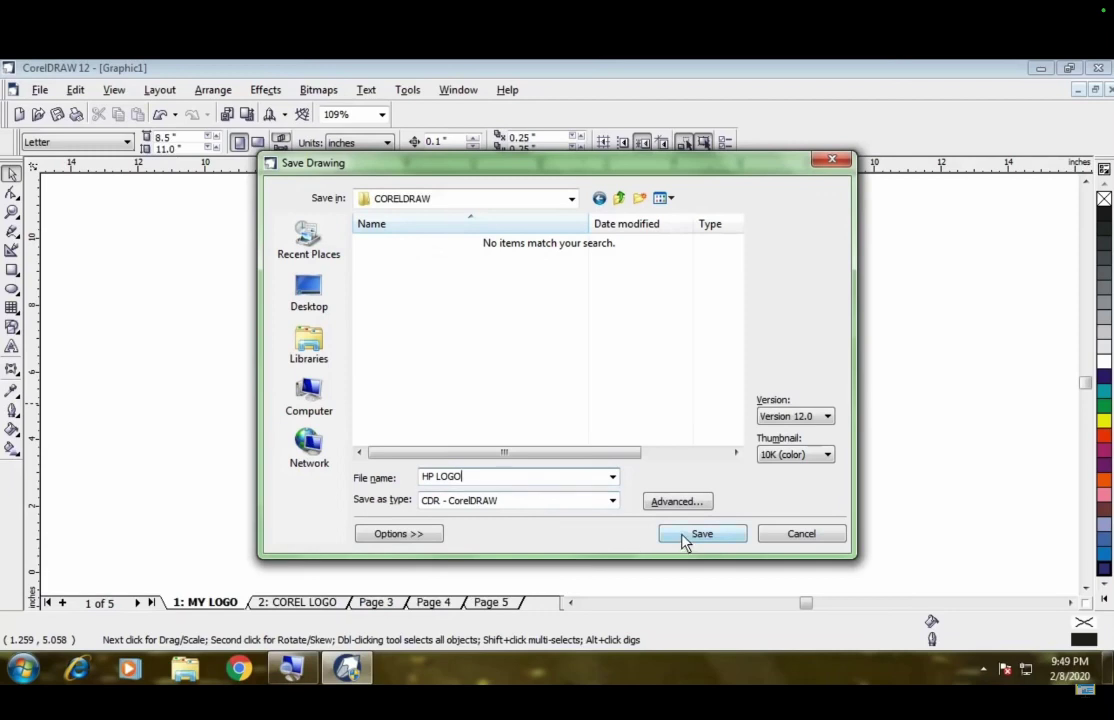
{"action": "left_click", "coordinate": [685, 541]}
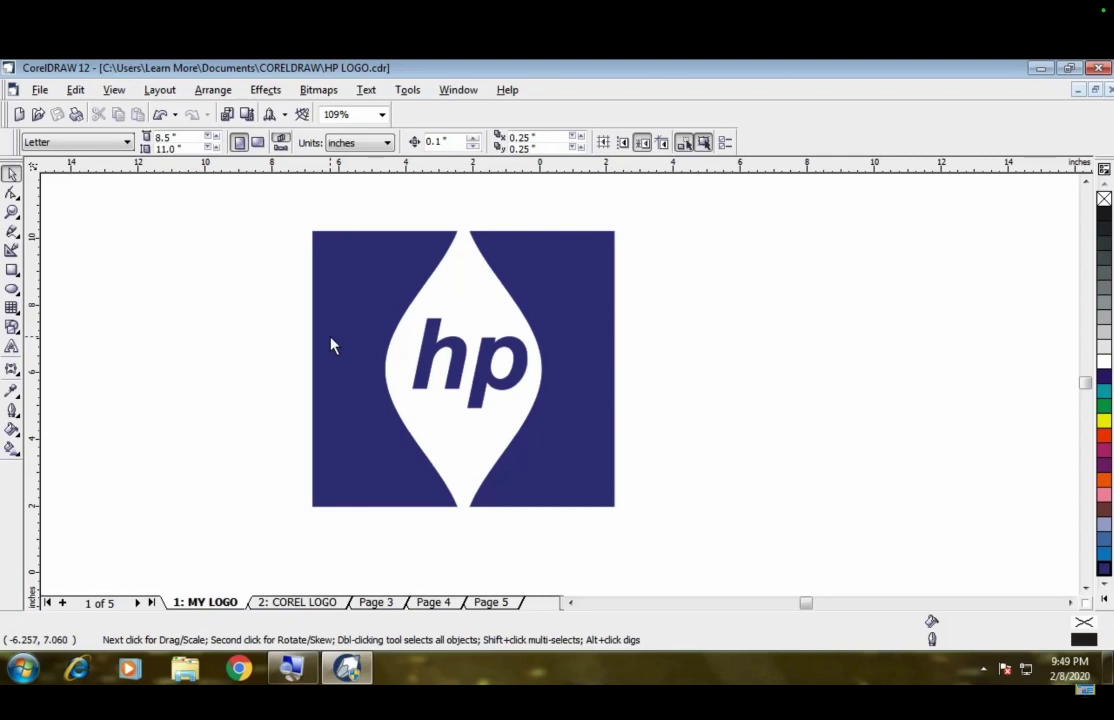
Step: Start exporting the HP LOGO drawing and choose JPG - JPEG Bitmaps as the file type
{"action": "key", "text": "ctrl+e"}
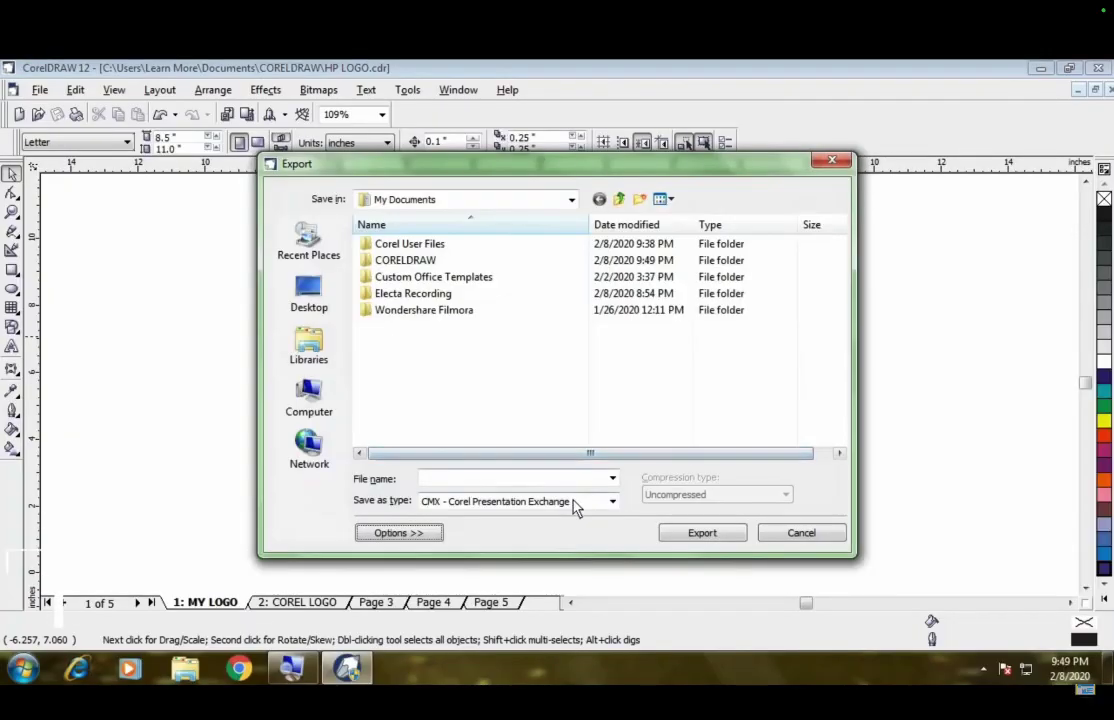
{"action": "left_click", "coordinate": [598, 505]}
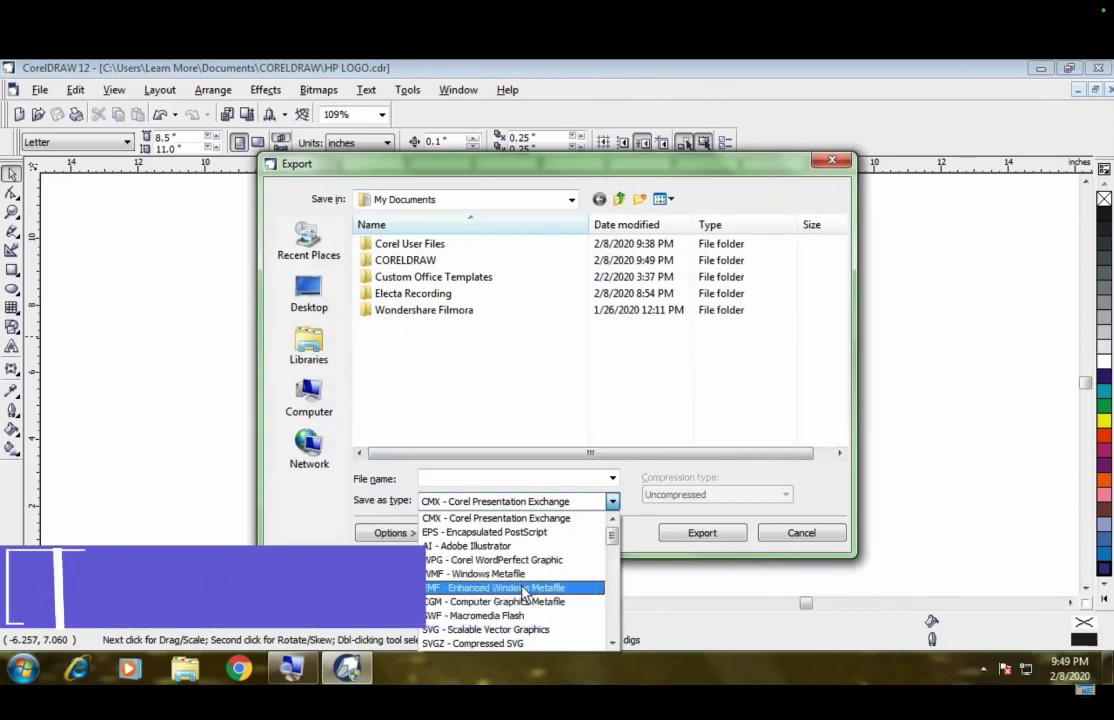
{"action": "scroll", "coordinate": [522, 590], "scroll_direction": "down", "scroll_amount": 3}
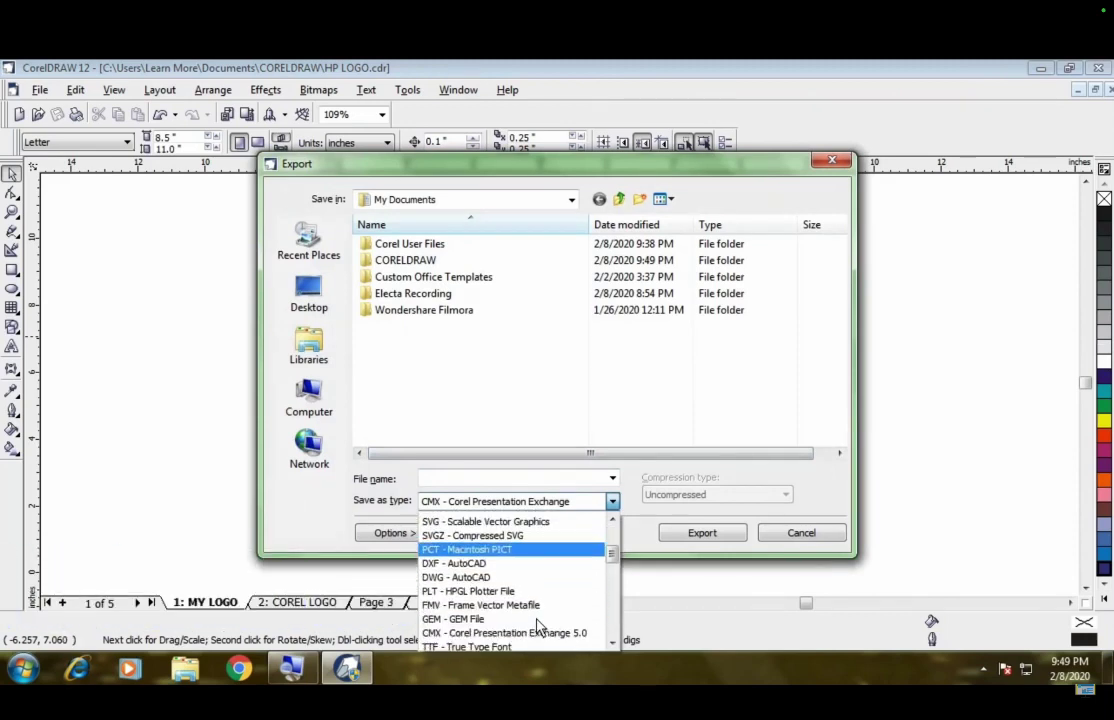
{"action": "left_click", "coordinate": [515, 176]}
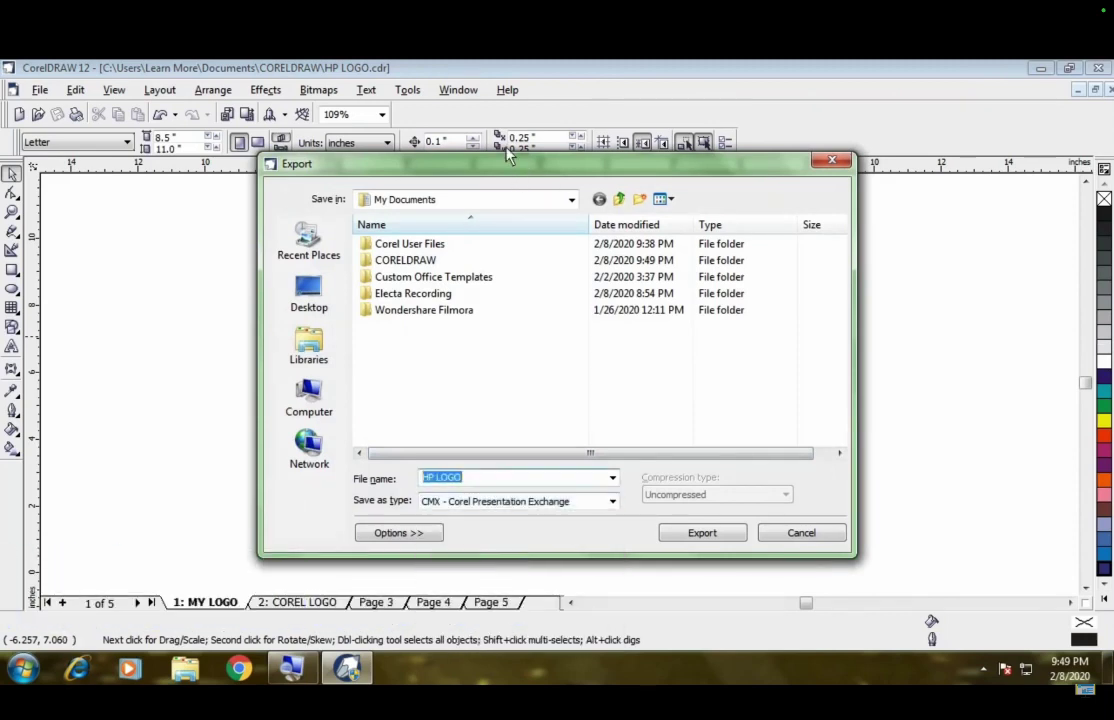
{"action": "left_click_drag", "start_coordinate": [507, 163], "coordinate": [494, 89]}
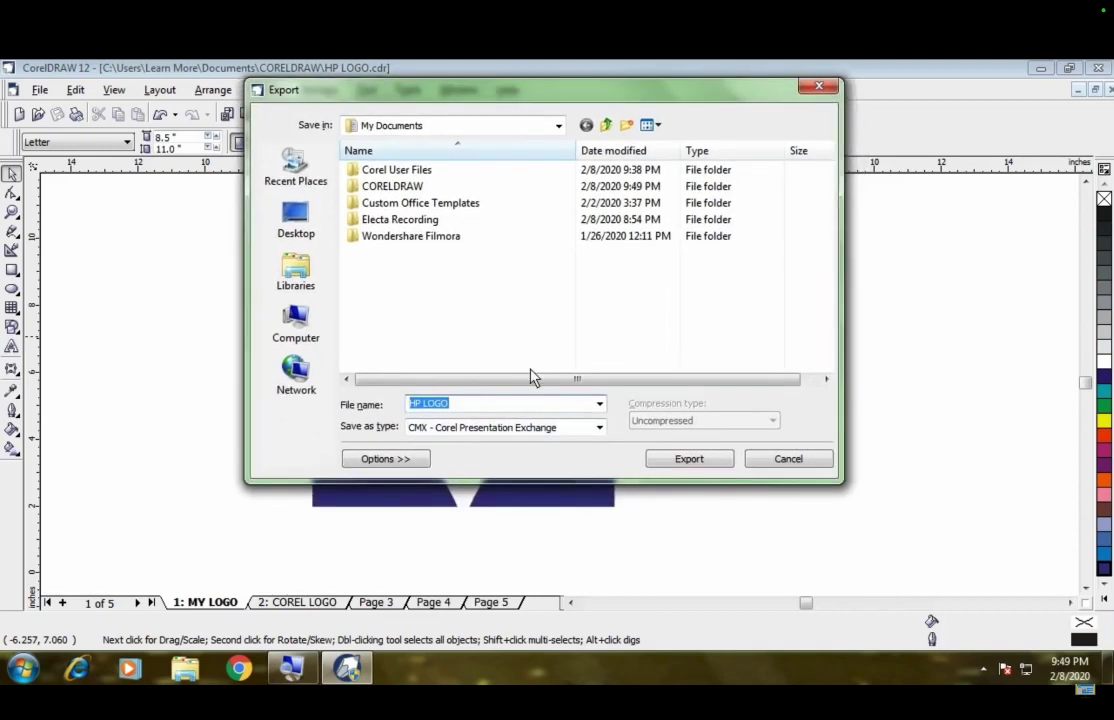
{"action": "left_click", "coordinate": [540, 429]}
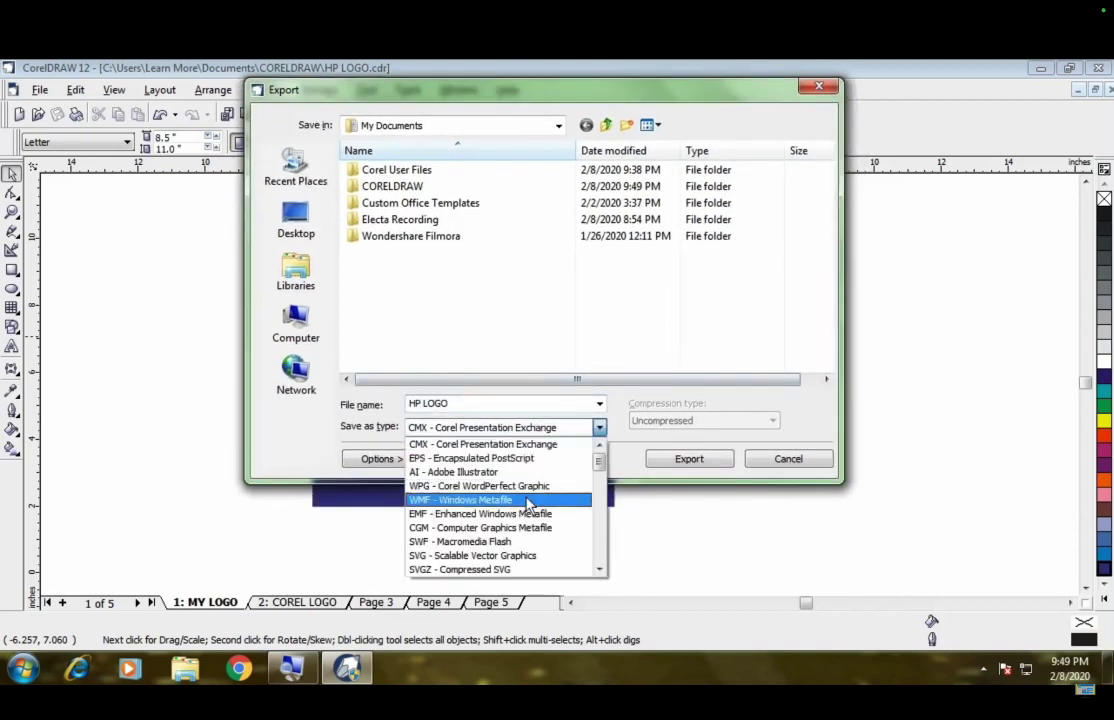
{"action": "key", "text": "Up"}
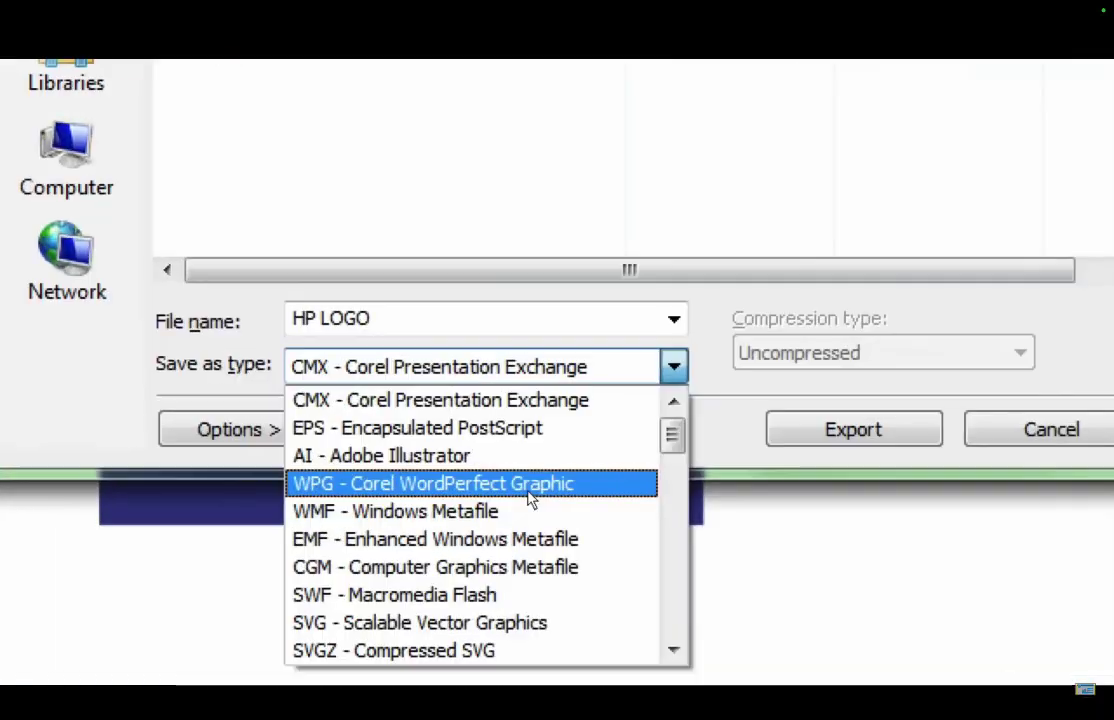
{"action": "scroll", "coordinate": [530, 497], "scroll_direction": "down", "scroll_amount": 2}
{"action": "scroll", "coordinate": [530, 497], "scroll_direction": "down", "scroll_amount": 4}
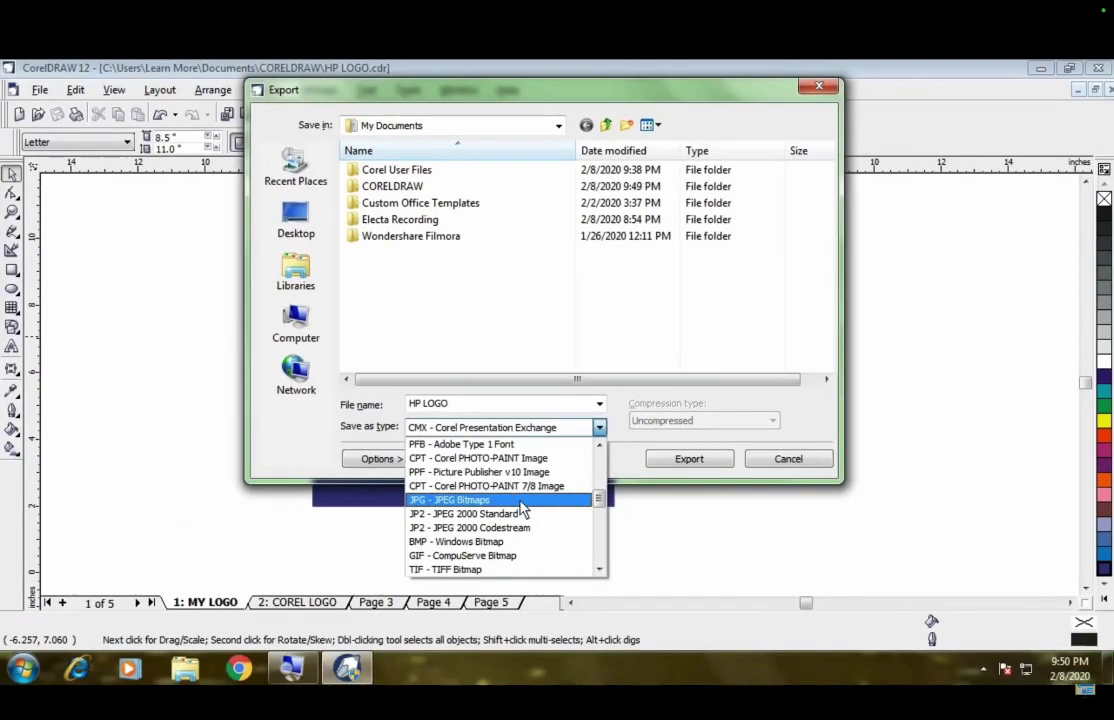
{"action": "left_click", "coordinate": [520, 510]}
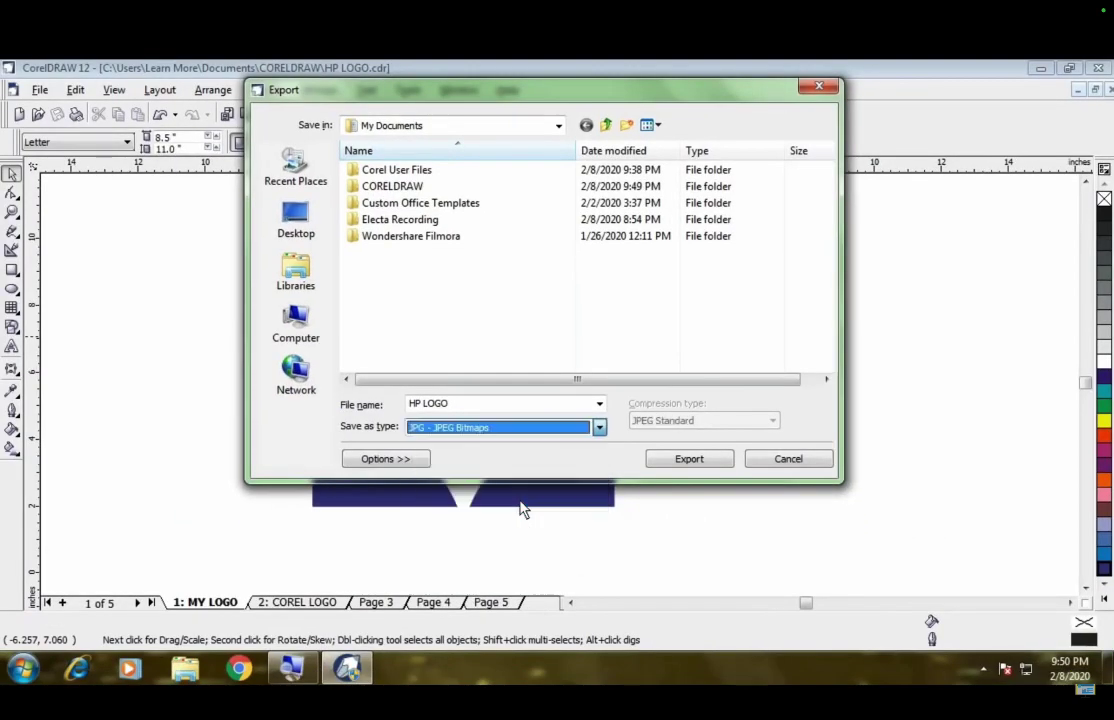
Step: Export the logo as HP LOGO to My Documents at 300 dpi in RGB Color (24-bit), with JPEG compression and smoothing of 10
{"action": "left_click", "coordinate": [470, 408]}
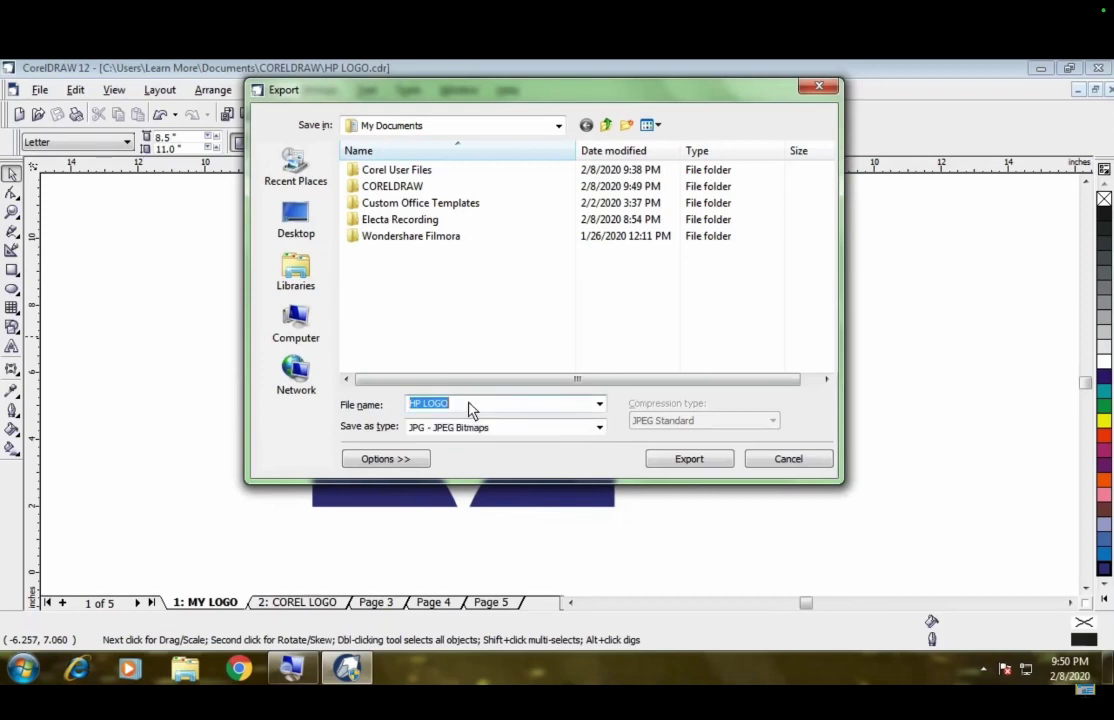
{"action": "left_click", "coordinate": [686, 460]}
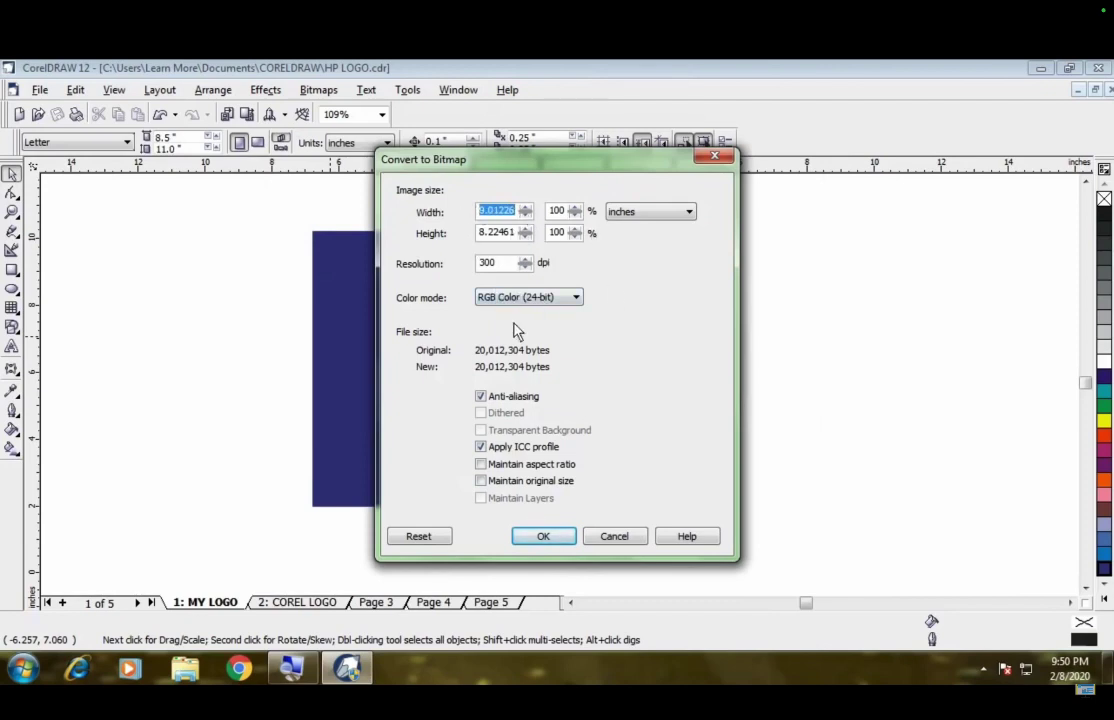
{"action": "left_click", "coordinate": [548, 536]}
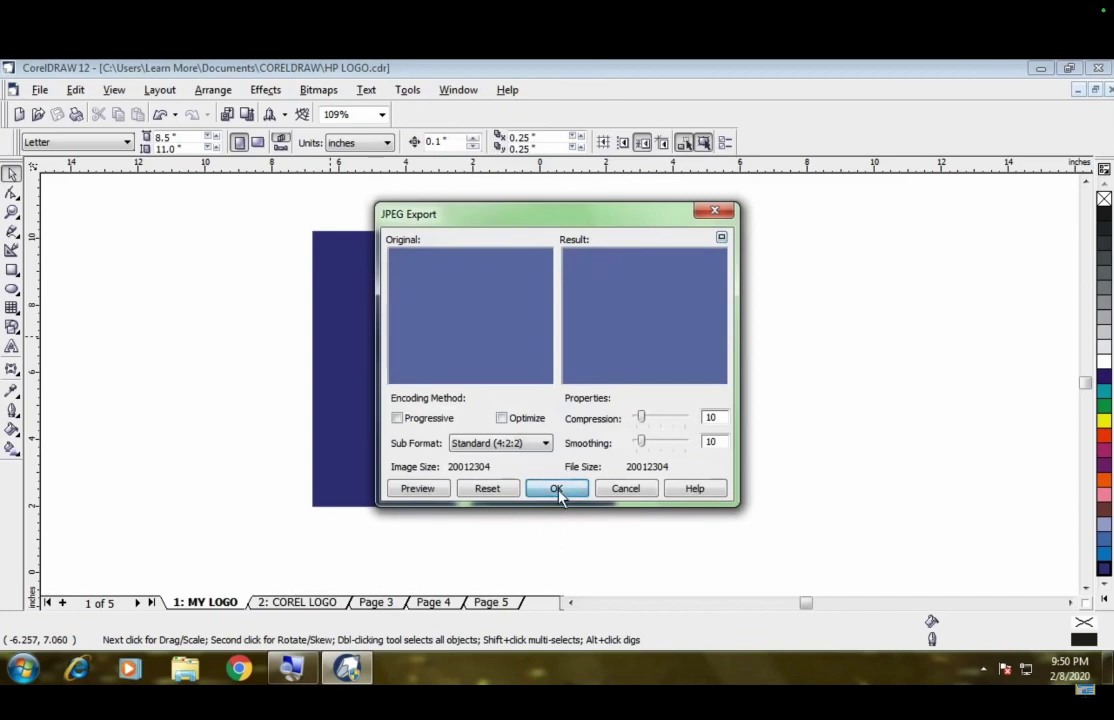
{"action": "left_click", "coordinate": [557, 489]}
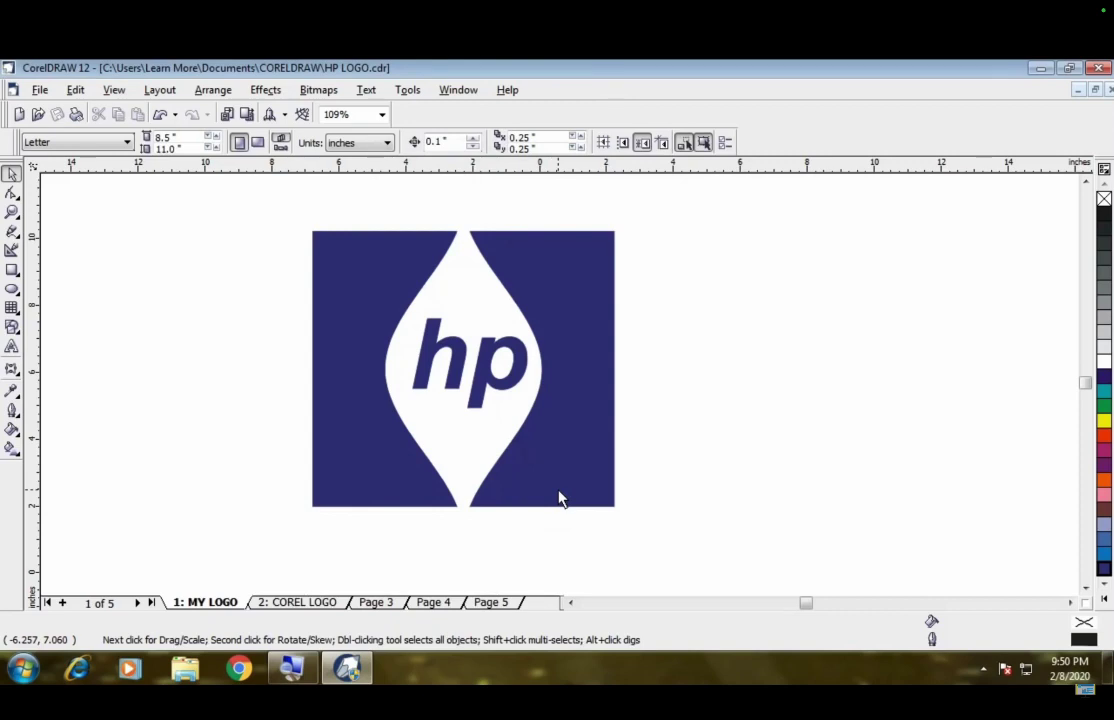
Step: Open the exported HP LOGO JPEG from the Documents library in Windows Photo Viewer, inspect the image, and close the viewer
{"action": "key", "text": "super+e"}
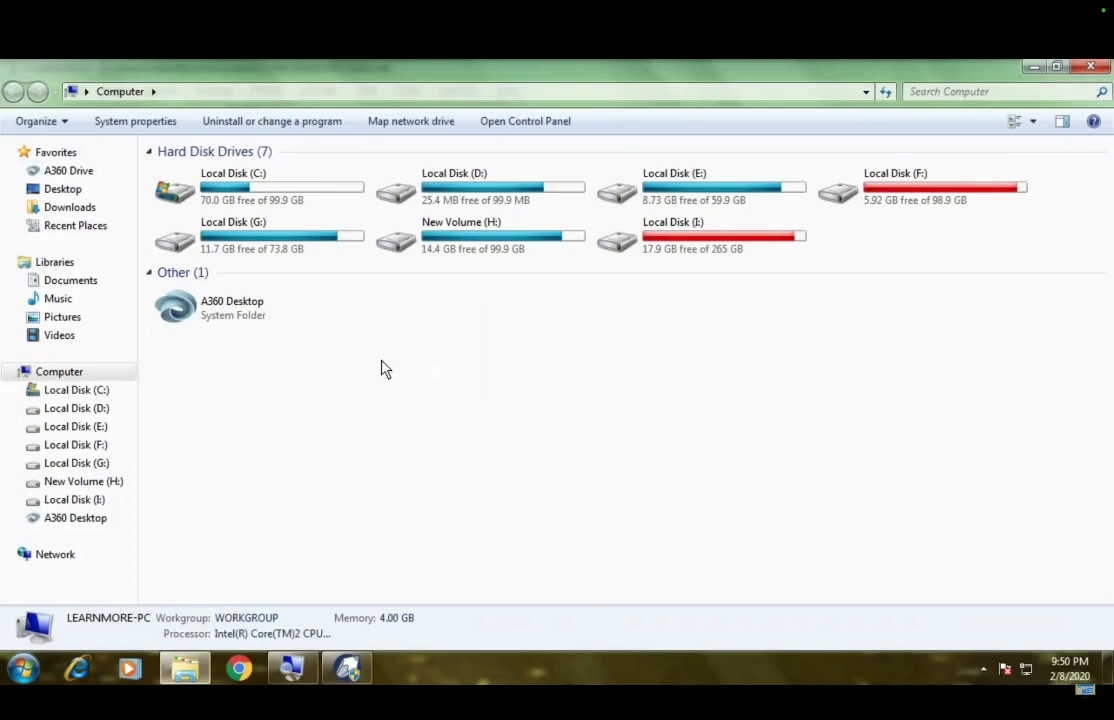
{"action": "left_click", "coordinate": [72, 282]}
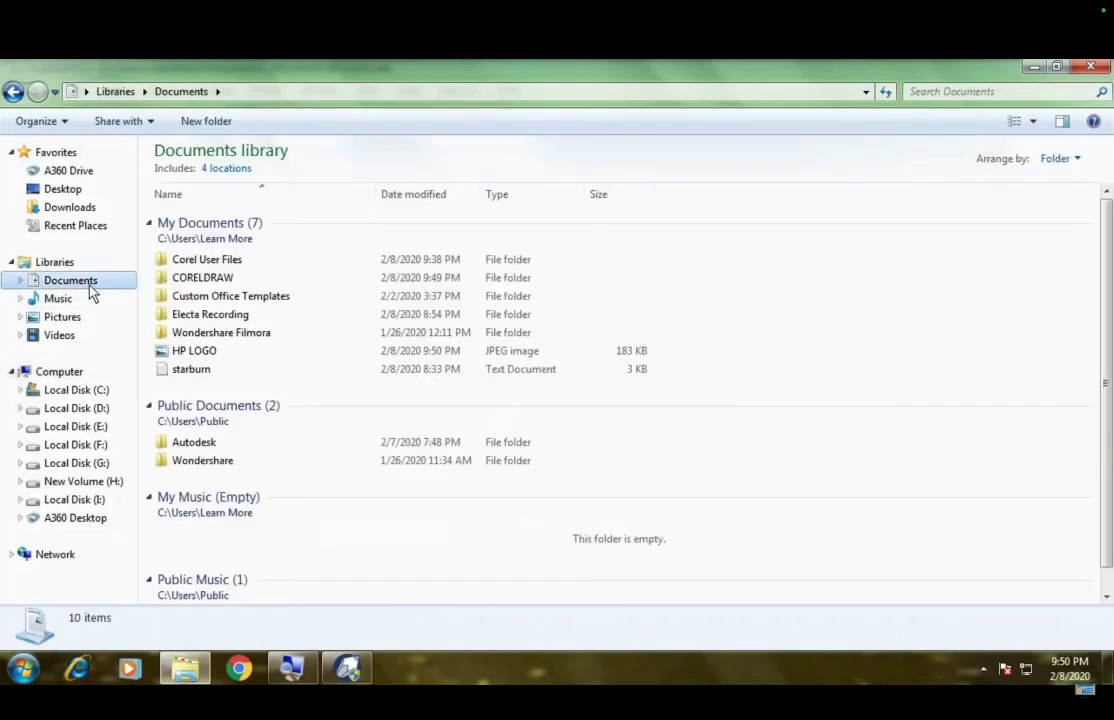
{"action": "left_click", "coordinate": [206, 354]}
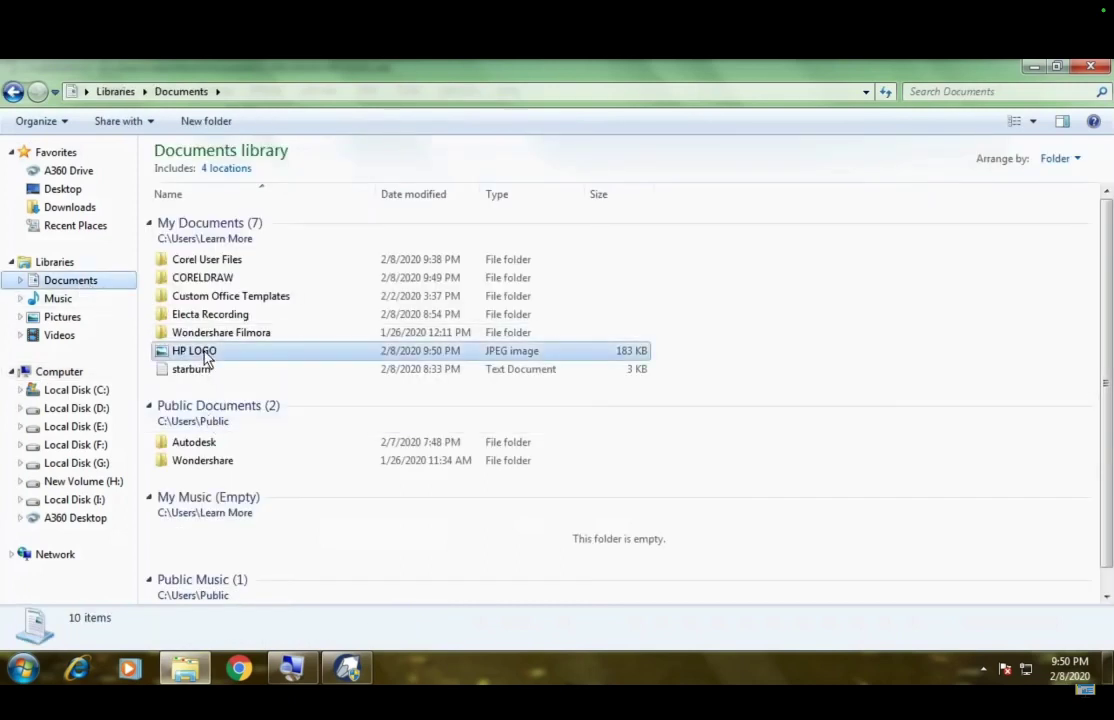
{"action": "double_click", "coordinate": [206, 354]}
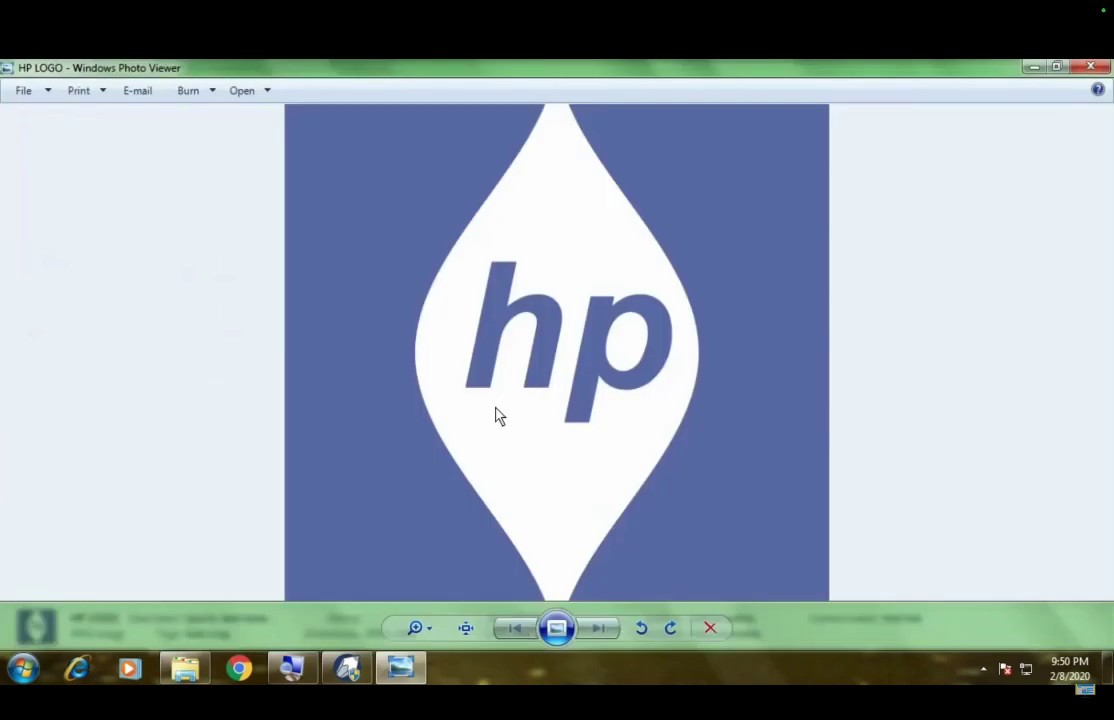
{"action": "scroll", "coordinate": [671, 363], "scroll_direction": "up", "scroll_amount": 1}
{"action": "scroll", "coordinate": [445, 368], "scroll_direction": "down", "scroll_amount": 1}
{"action": "scroll", "coordinate": [600, 325], "scroll_direction": "up", "scroll_amount": 1}
{"action": "scroll", "coordinate": [594, 323], "scroll_direction": "down", "scroll_amount": 1}
{"action": "left_click", "coordinate": [1090, 66]}
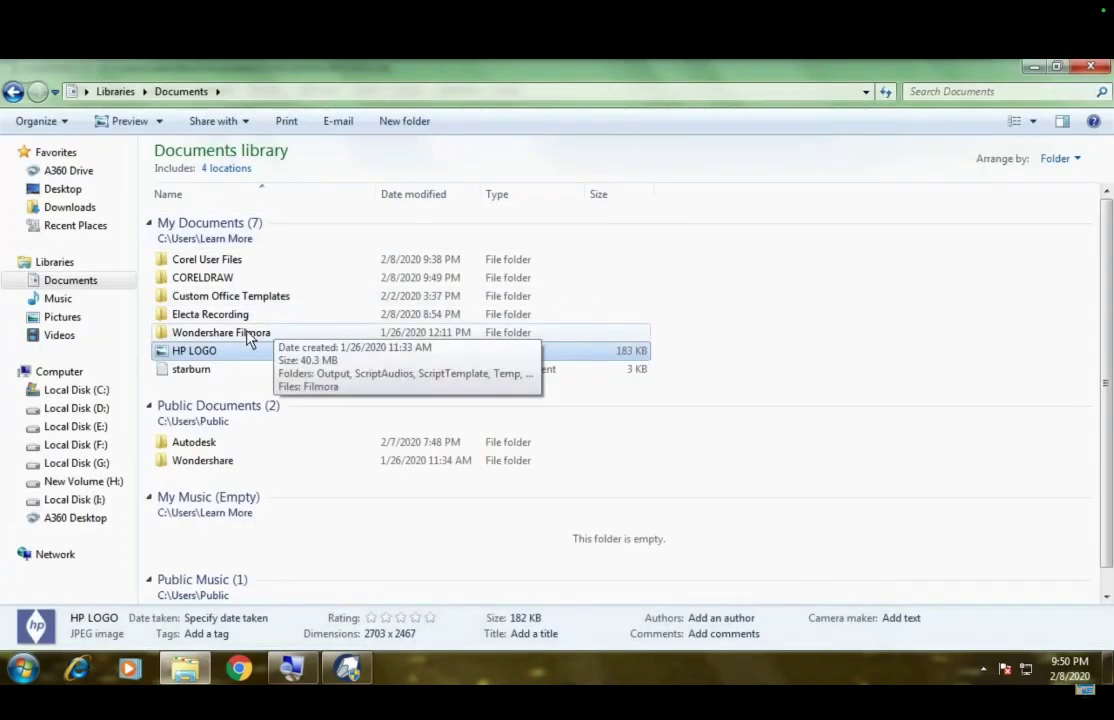
Step: Open the saved HP LOGO drawing from the CORELDRAW folder in Documents, returning to CorelDRAW
{"action": "left_click", "coordinate": [224, 280]}
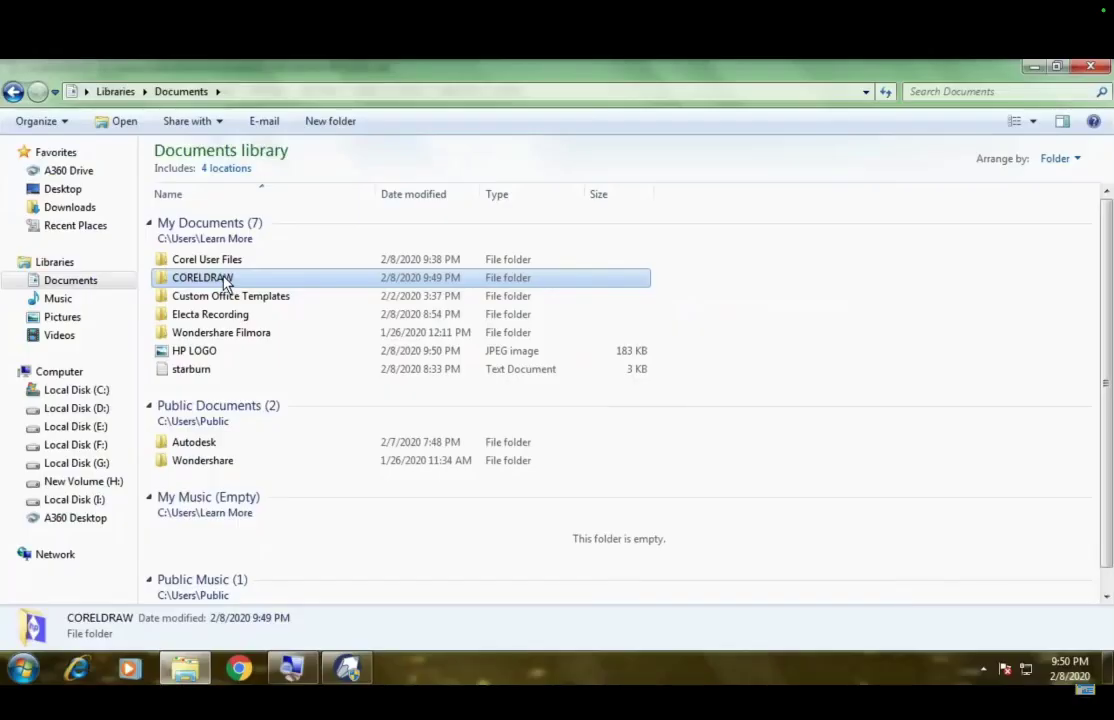
{"action": "double_click", "coordinate": [224, 281]}
{"action": "left_click", "coordinate": [219, 229]}
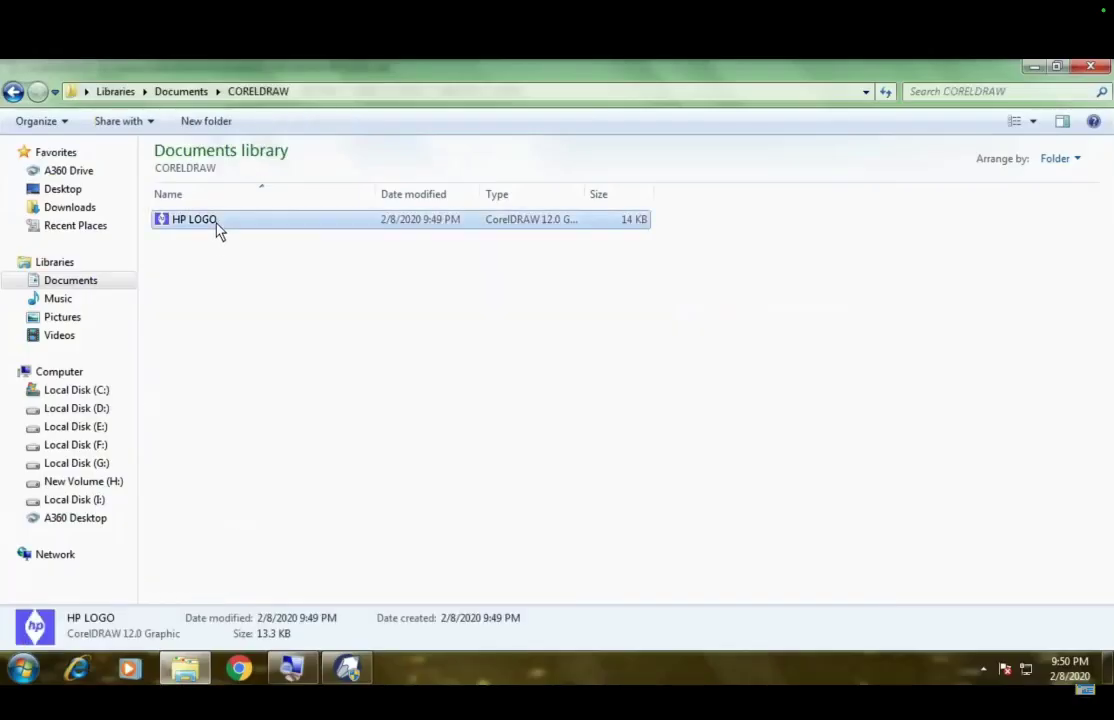
{"action": "double_click", "coordinate": [270, 224]}
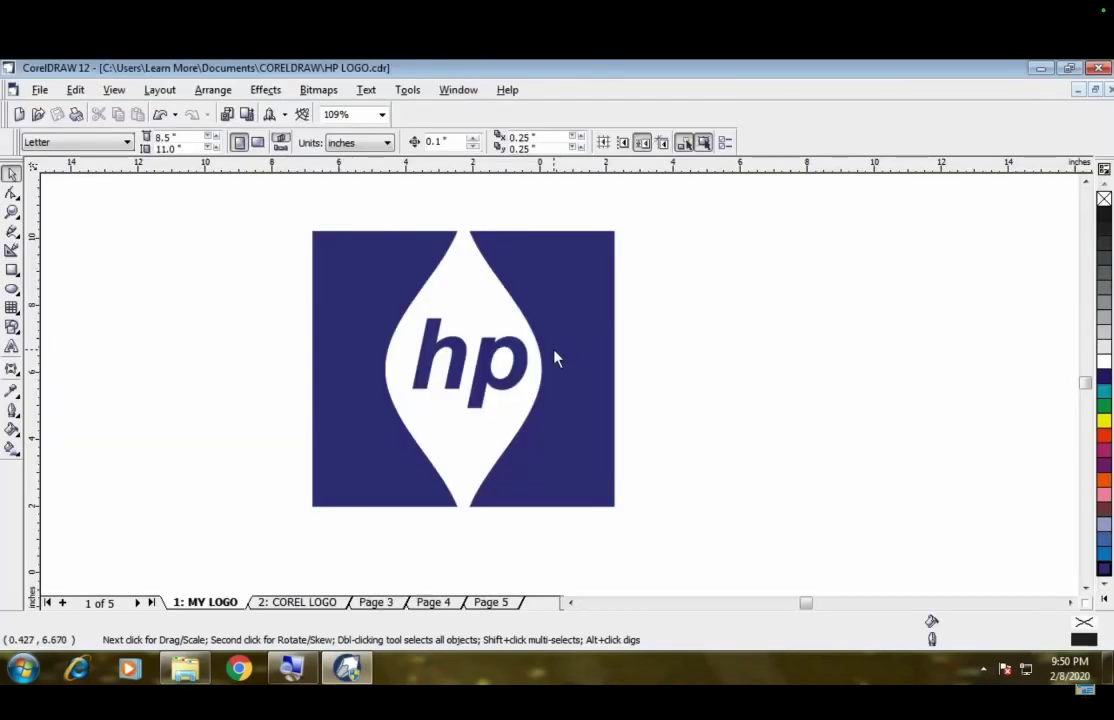
Step: Move the hp logo group left to a center of about (-7.32, 6.07) inches and select everything on the page
{"action": "left_click_drag", "start_coordinate": [370, 412], "coordinate": [277, 418]}
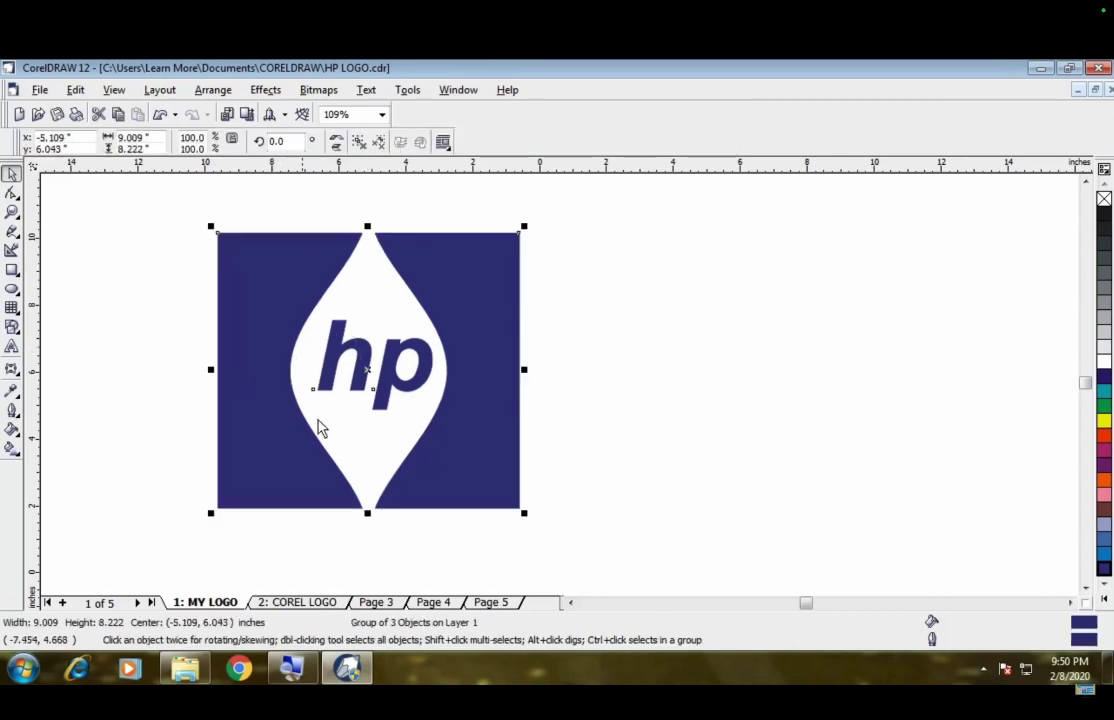
{"action": "left_click", "coordinate": [570, 428]}
{"action": "left_click_drag", "start_coordinate": [489, 432], "coordinate": [415, 432]}
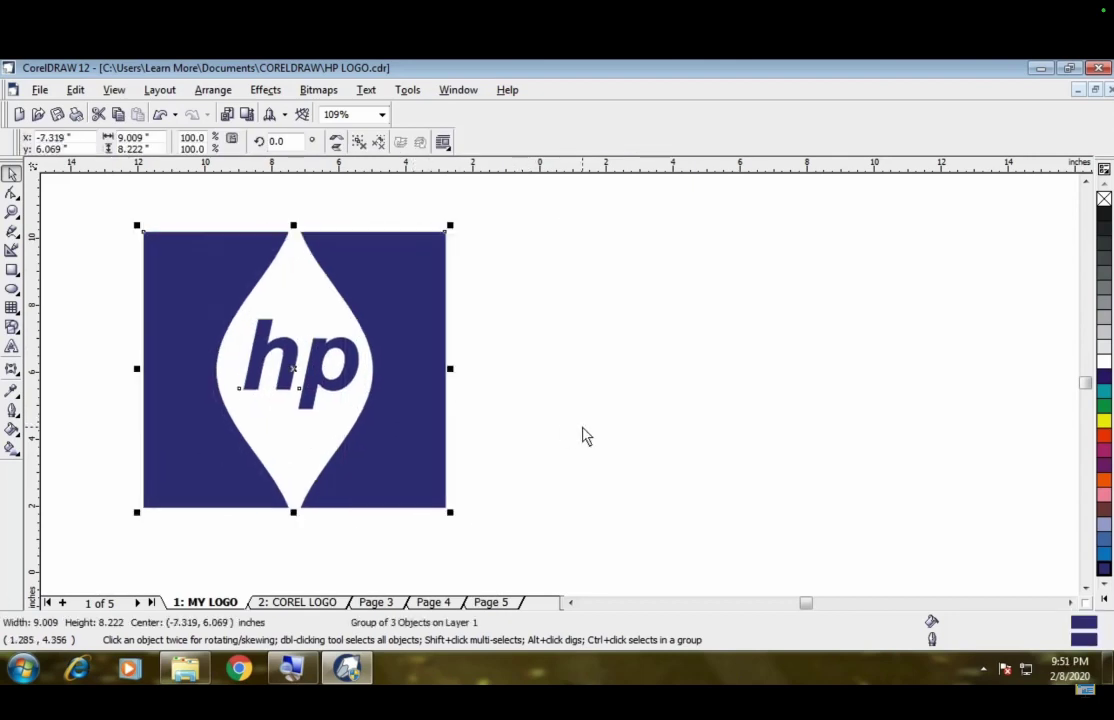
{"action": "left_click", "coordinate": [582, 437]}
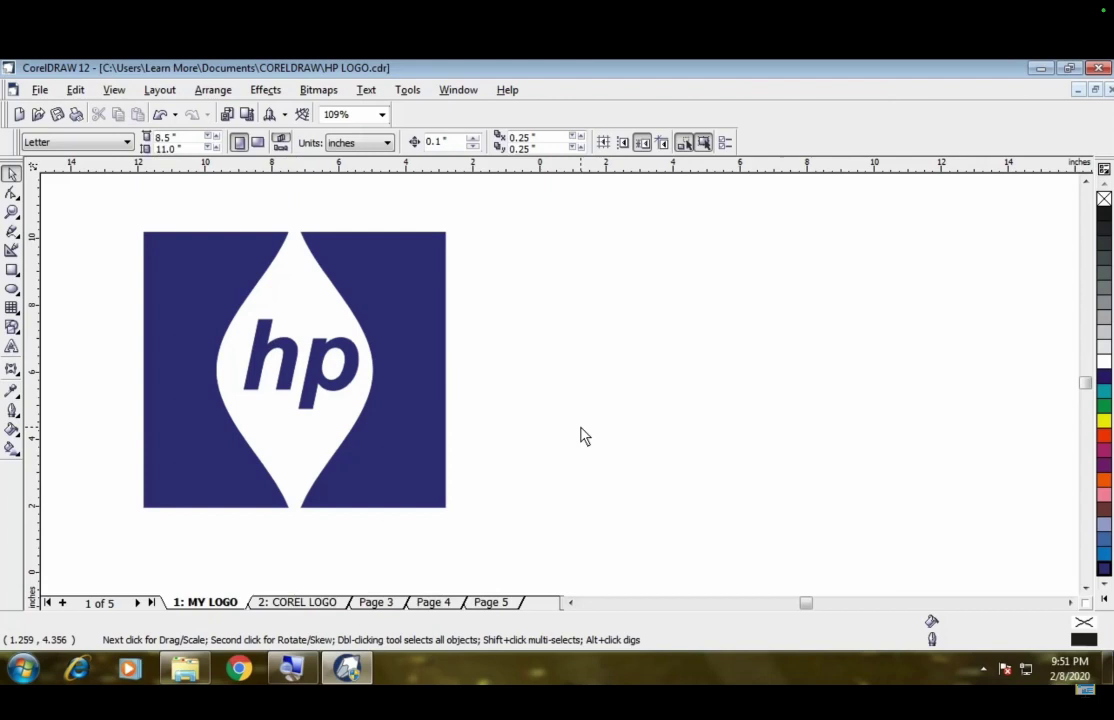
{"action": "key", "text": "ctrl+a"}
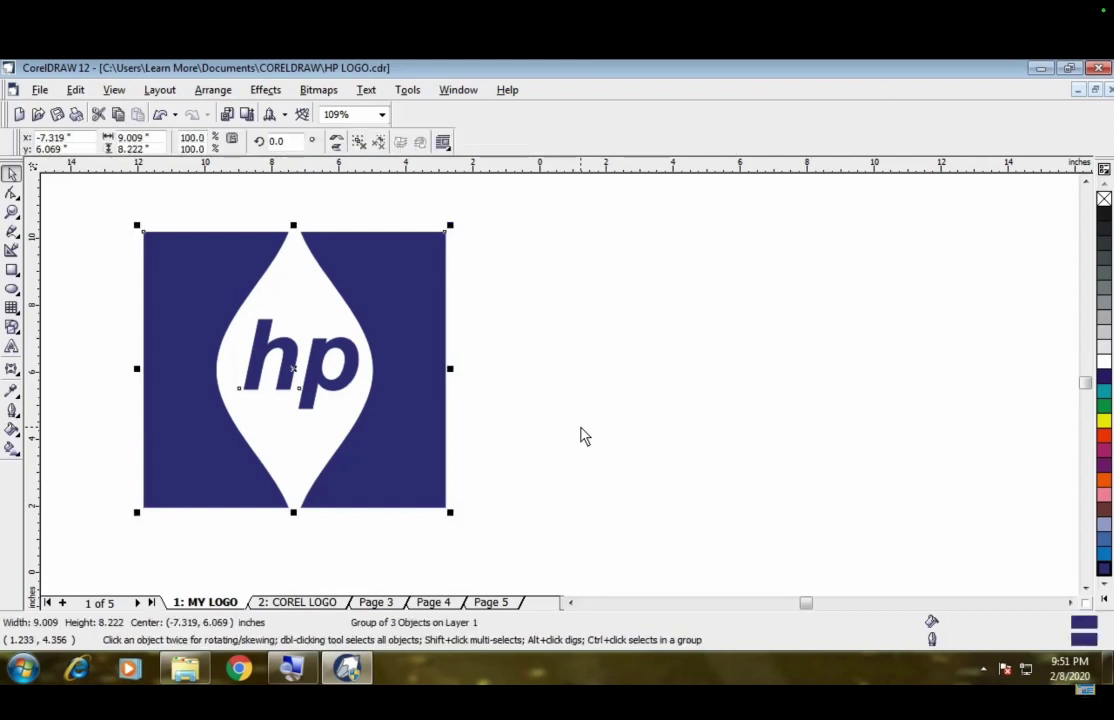